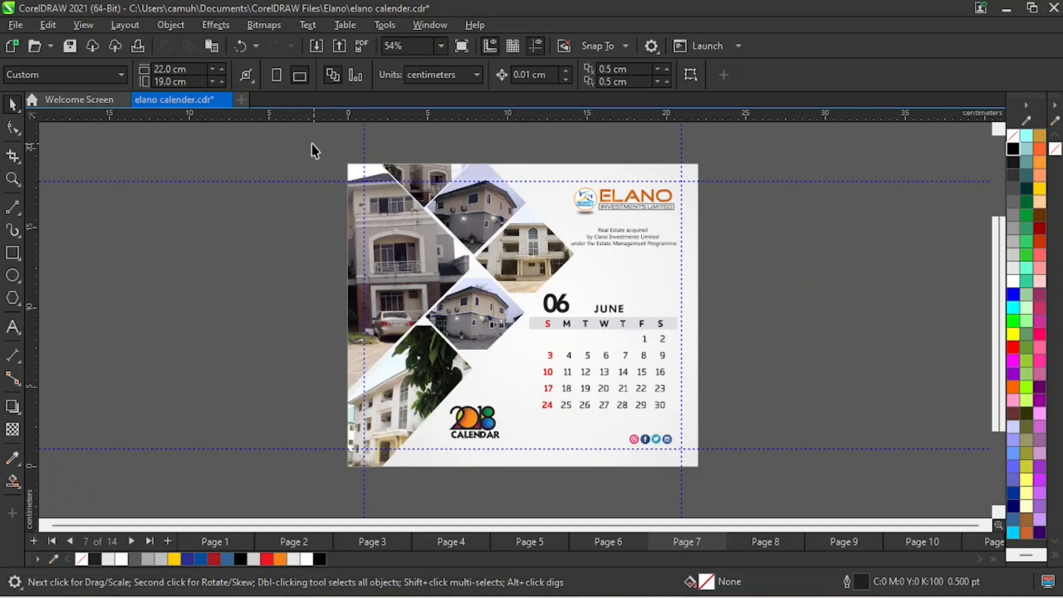
# - Look through the calendar designs on pages 1 to 9 and return to the June design on Page 7
pyautogui.moveTo(322, 149); pyautogui.dragTo(763, 494)
pyautogui.click(770, 541)
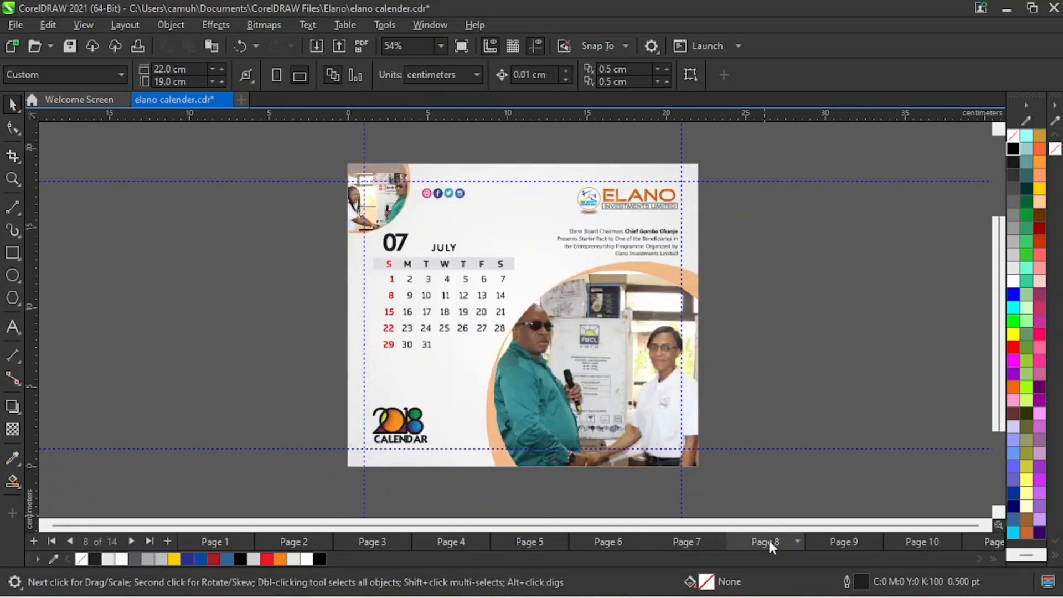
pyautogui.click(843, 544)
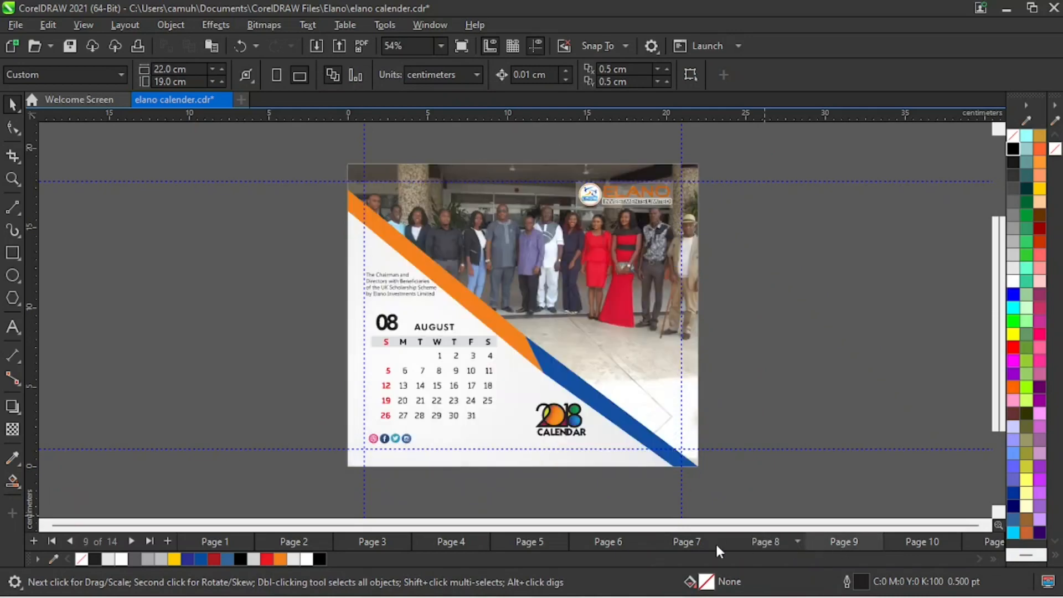
pyautogui.click(699, 543)
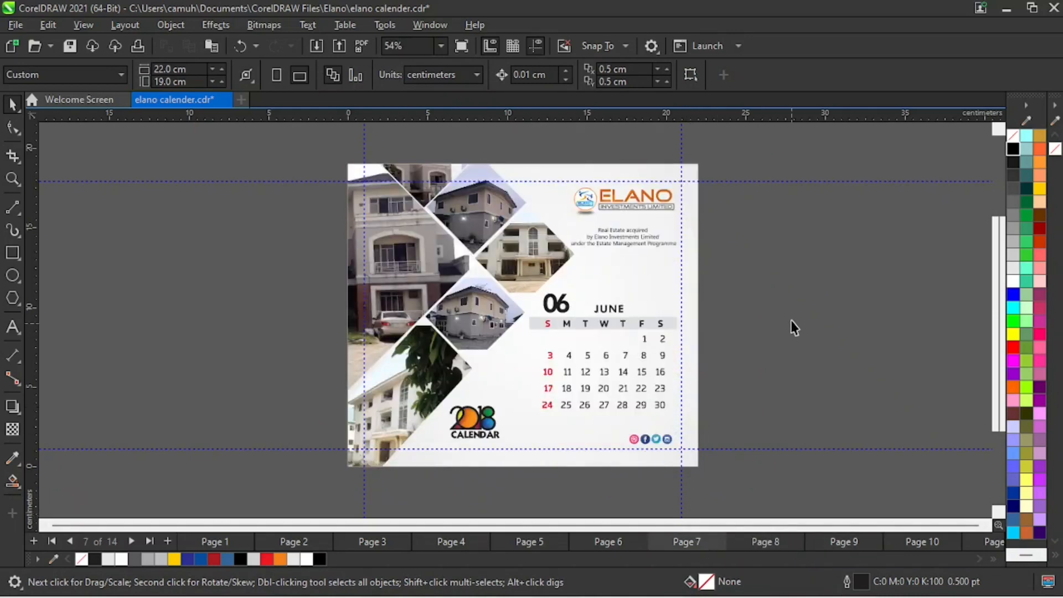
pyautogui.click(216, 542)
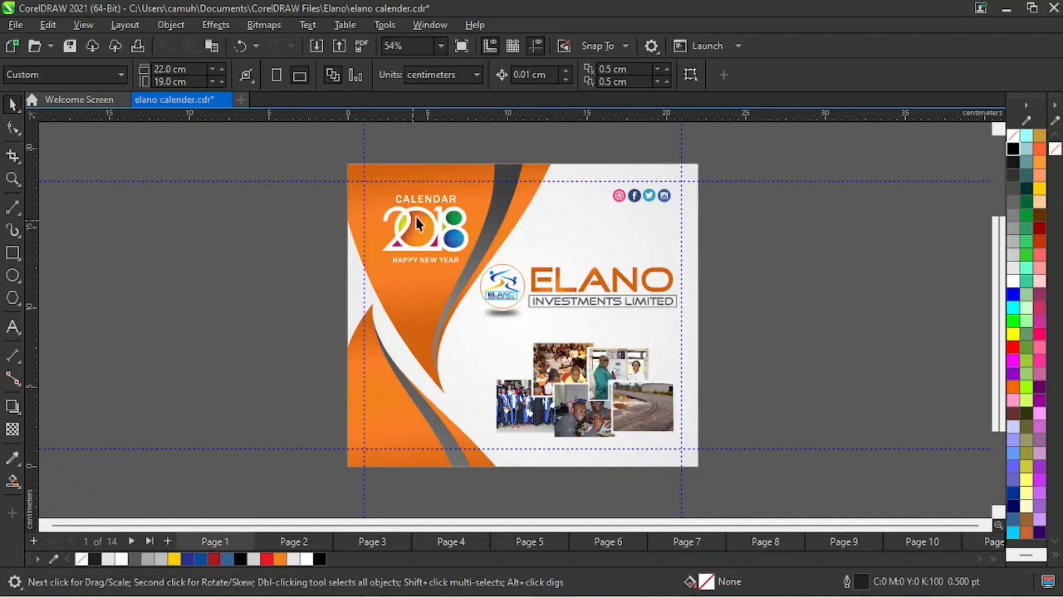
pyautogui.click(294, 543)
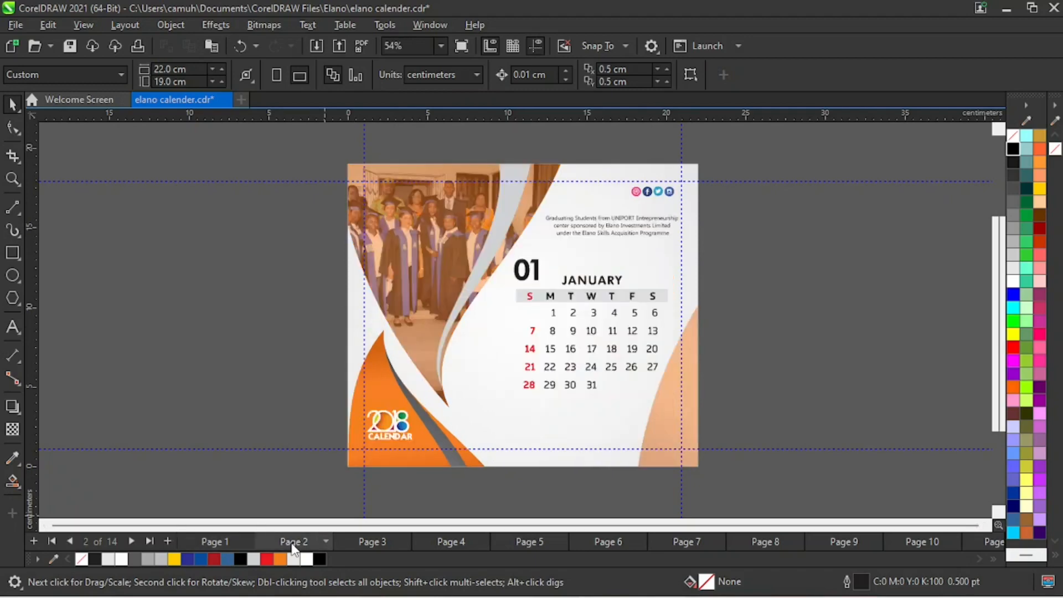
pyautogui.click(381, 543)
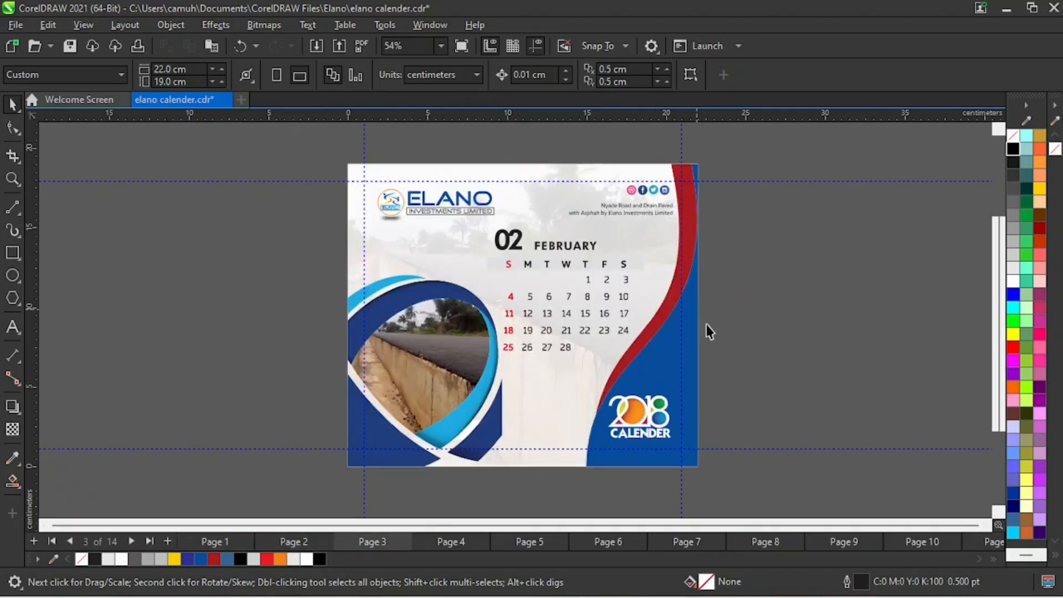
pyautogui.click(449, 543)
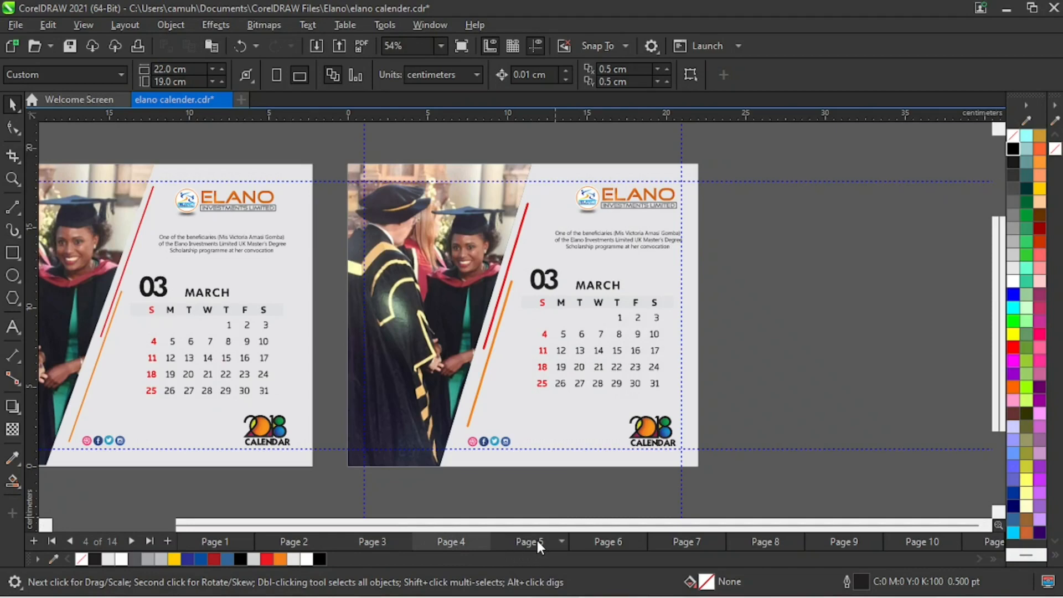
pyautogui.click(537, 546)
pyautogui.click(603, 546)
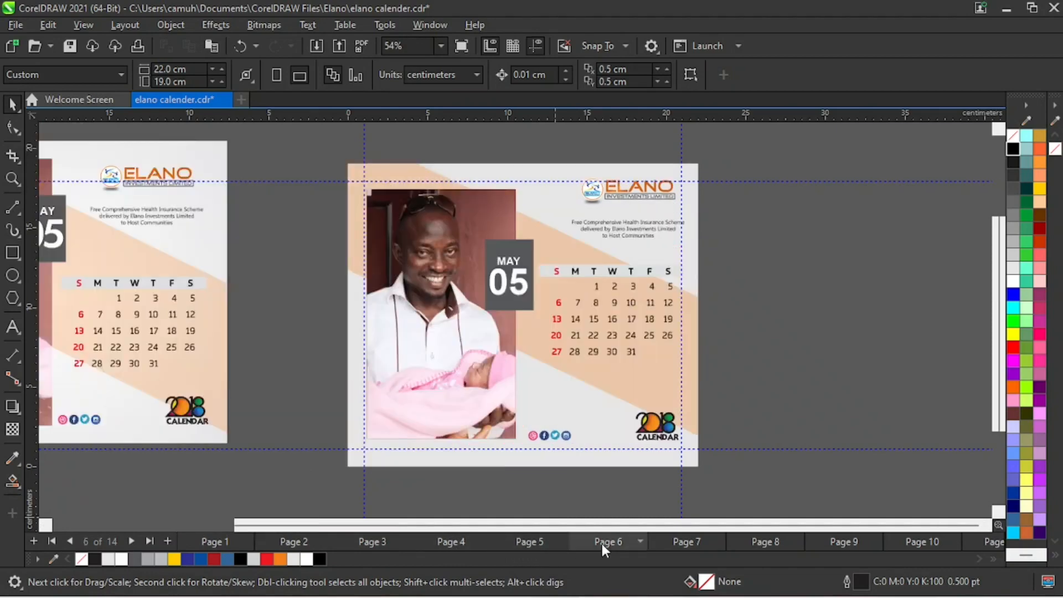
pyautogui.click(686, 549)
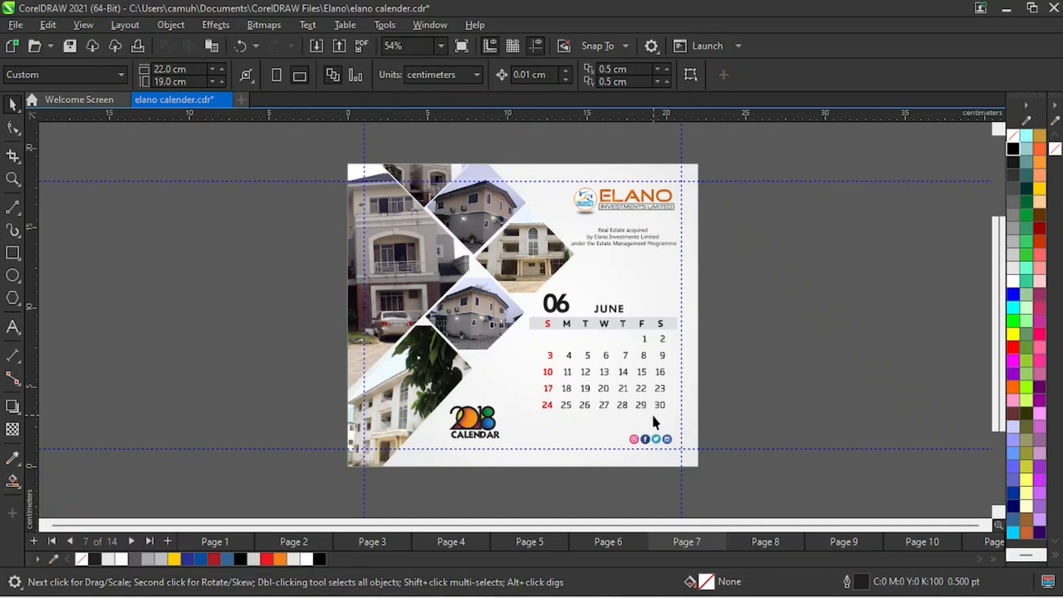
# - Move the whole June calendar design off Page 7 to the empty area on its left
pyautogui.press('z')
pyautogui.rightClick(566, 348)
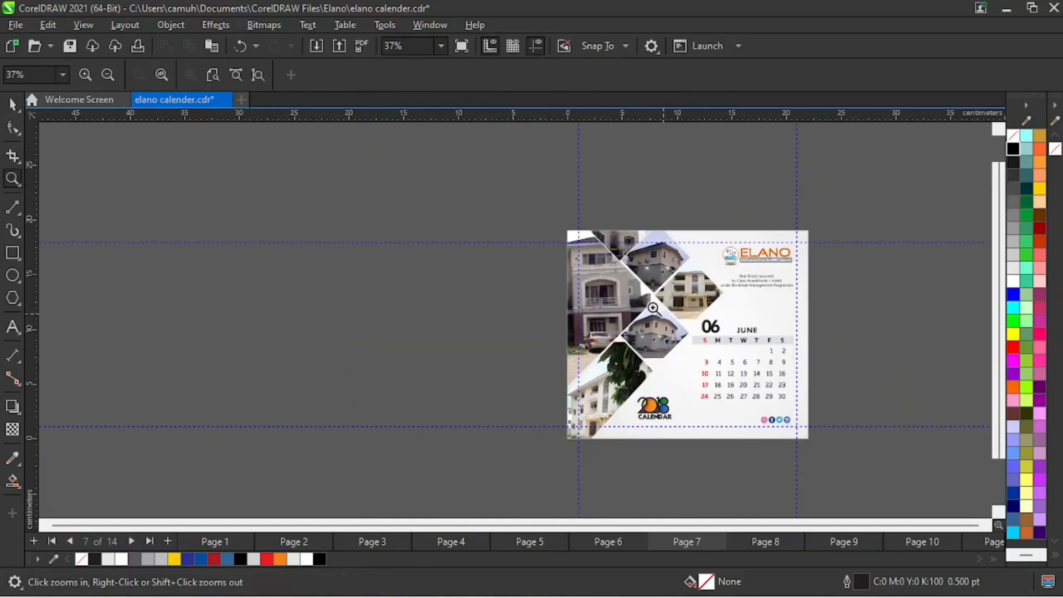
pyautogui.press('space')
pyautogui.moveTo(521, 196); pyautogui.dragTo(798, 433)
pyautogui.moveTo(766, 347); pyautogui.dragTo(496, 347)
pyautogui.press('z')
pyautogui.moveTo(243, 186); pyautogui.dragTo(875, 434)
pyautogui.press('space')
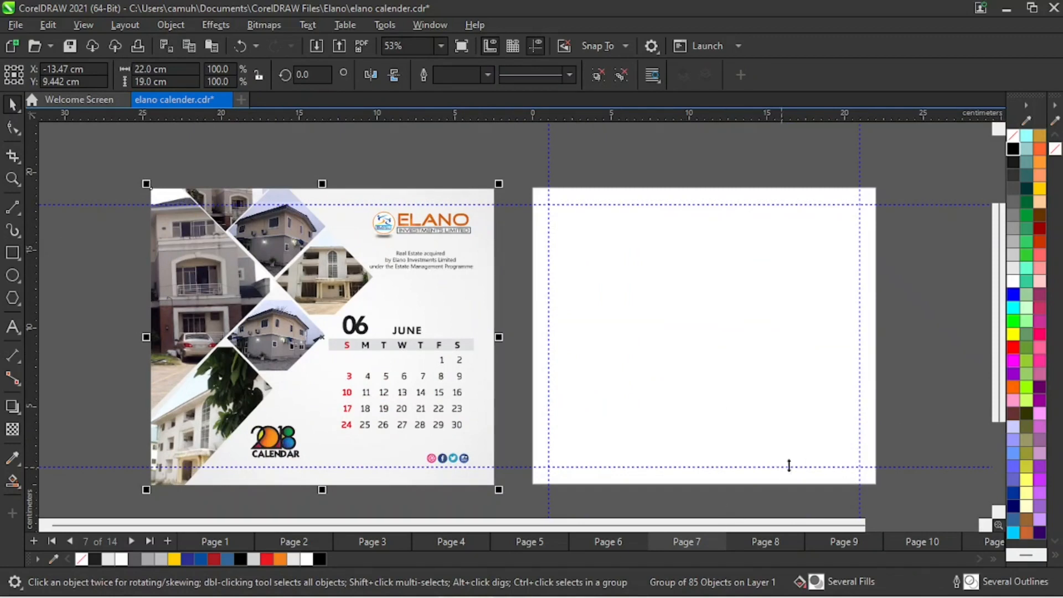
pyautogui.click(111, 258)
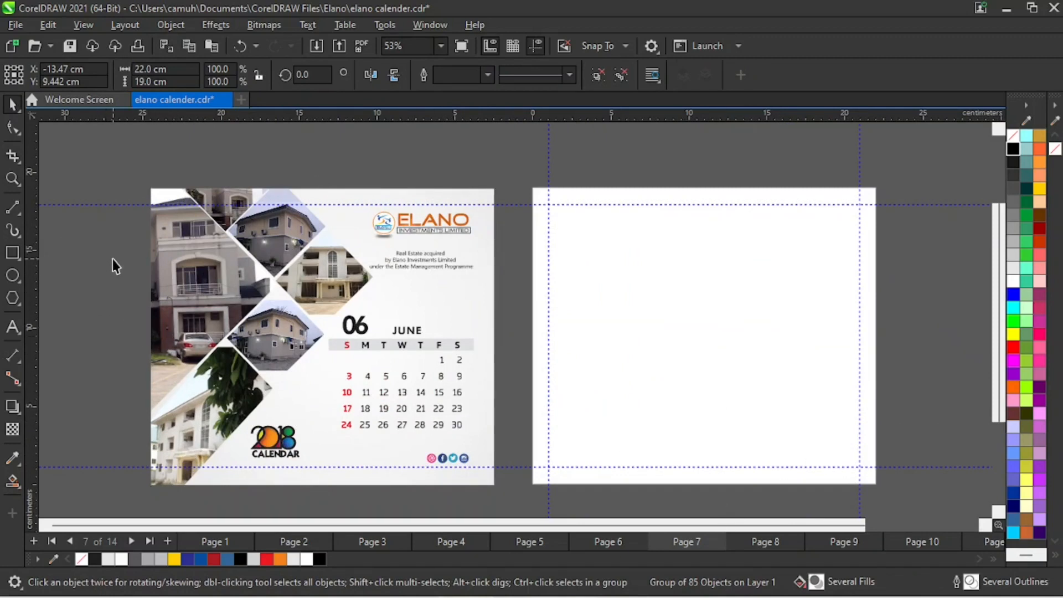
# - Draw a 22 by 19 cm rectangle covering the page, filled light gray (#E6E6E6) with no outline
pyautogui.click(12, 252)
pyautogui.moveTo(535, 190); pyautogui.dragTo(876, 483)
pyautogui.press('space')
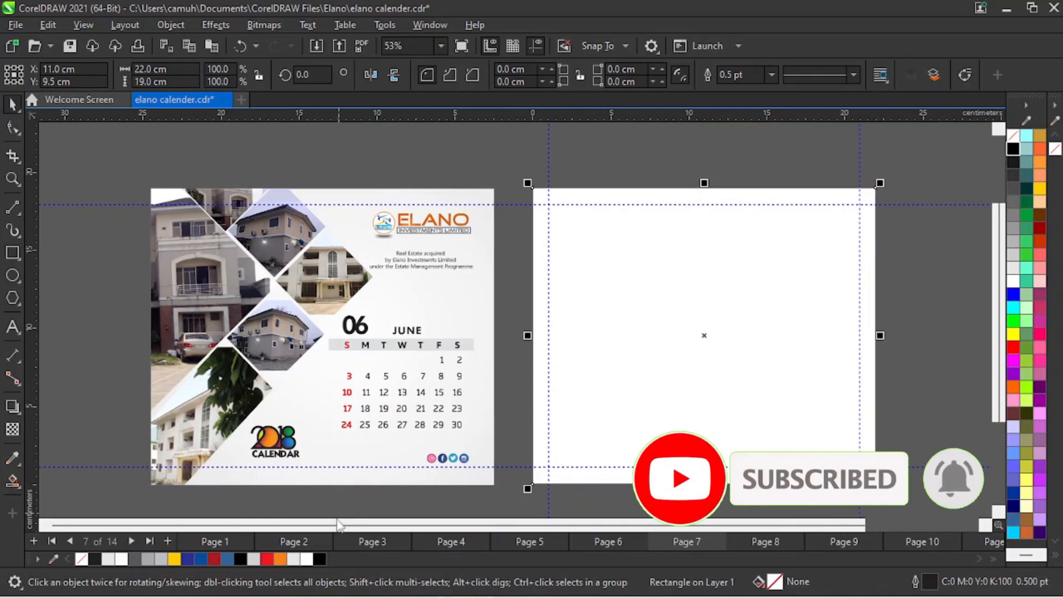
pyautogui.click(307, 560)
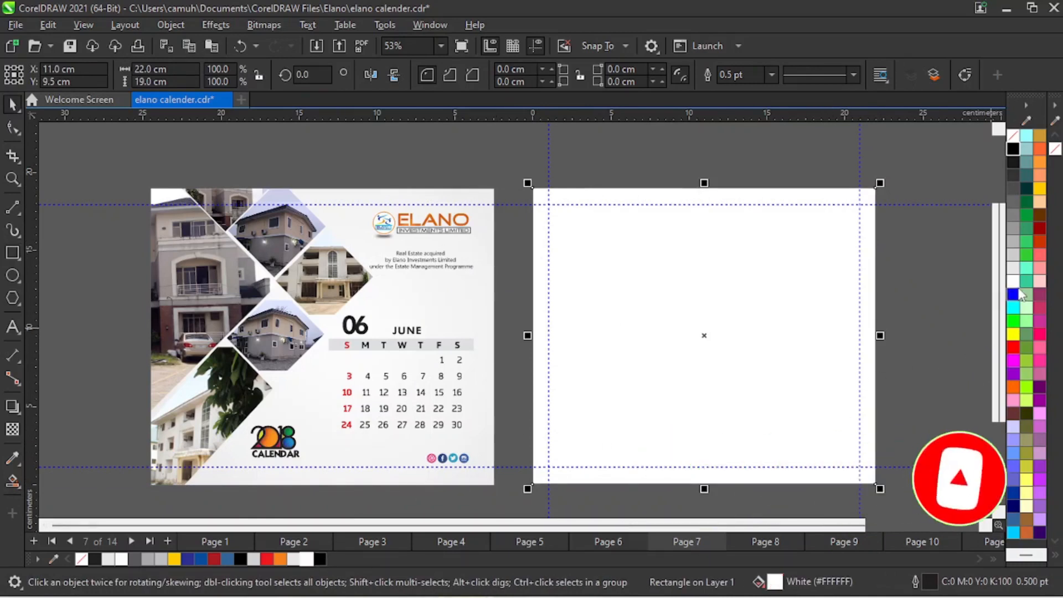
pyautogui.click(1015, 268)
pyautogui.rightClick(1014, 135)
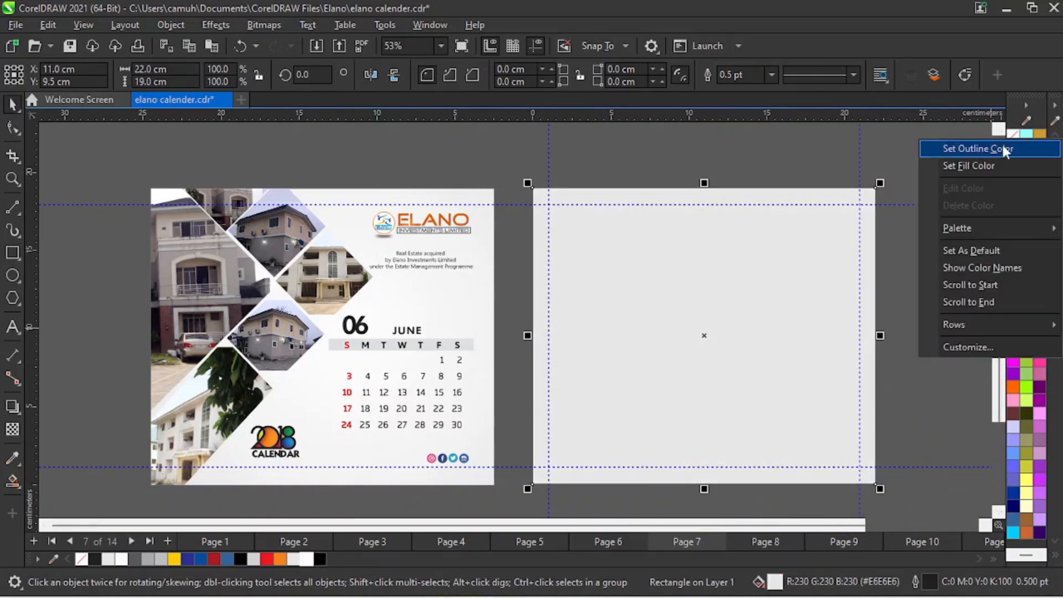
pyautogui.click(1003, 145)
pyautogui.press('Escape')
# - Move the June reference design farther left of the gray page rectangle and slightly higher
pyautogui.click(427, 310)
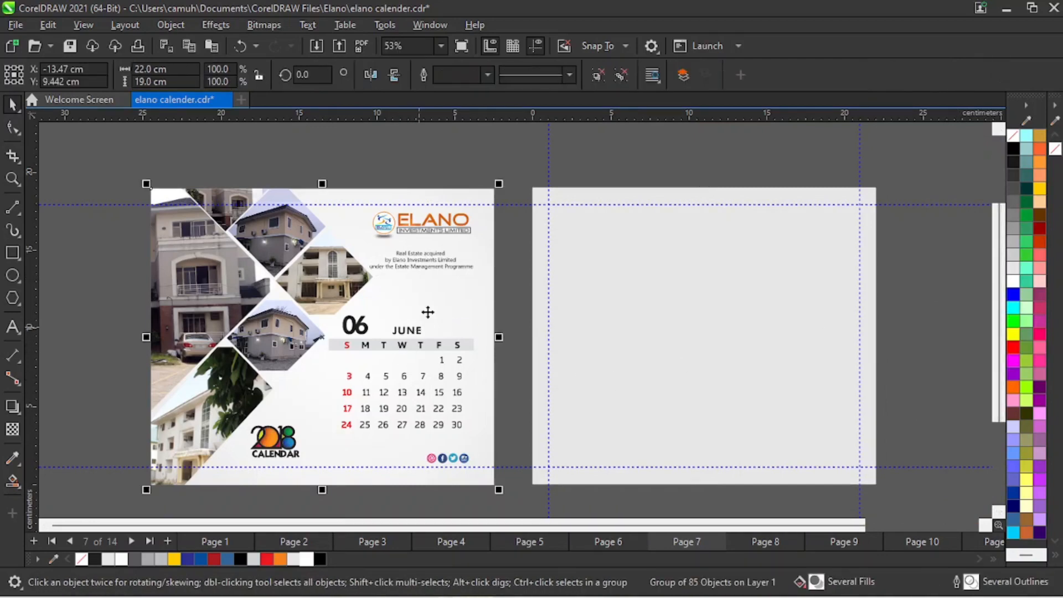
pyautogui.moveTo(427, 311); pyautogui.dragTo(352, 306)
pyautogui.click(447, 333)
pyautogui.scroll(-1, 338, 334)
pyautogui.press('z')
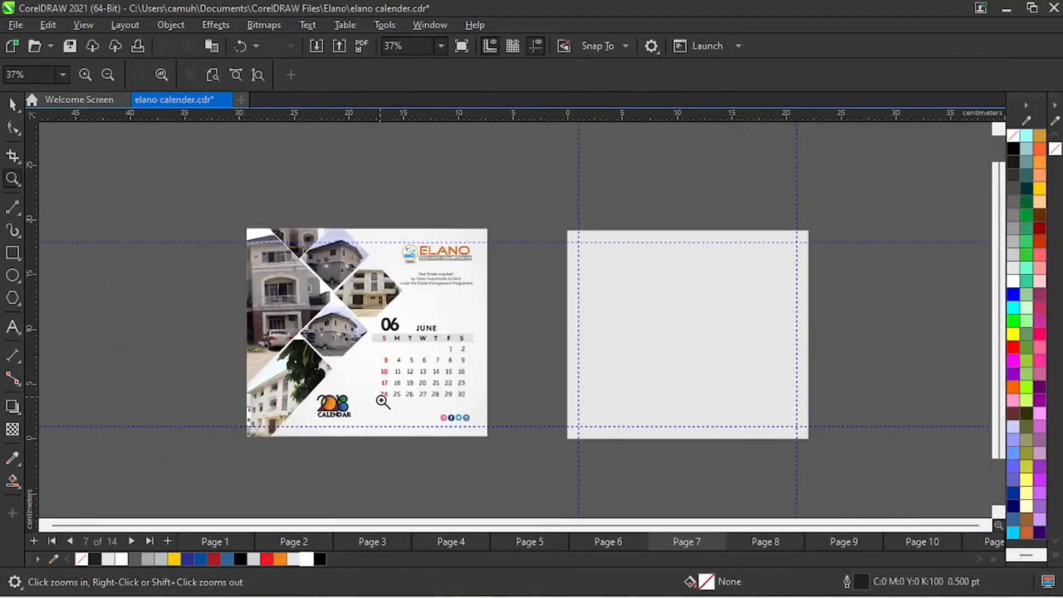
pyautogui.press('space')
pyautogui.press('z')
pyautogui.moveTo(203, 205); pyautogui.dragTo(368, 344)
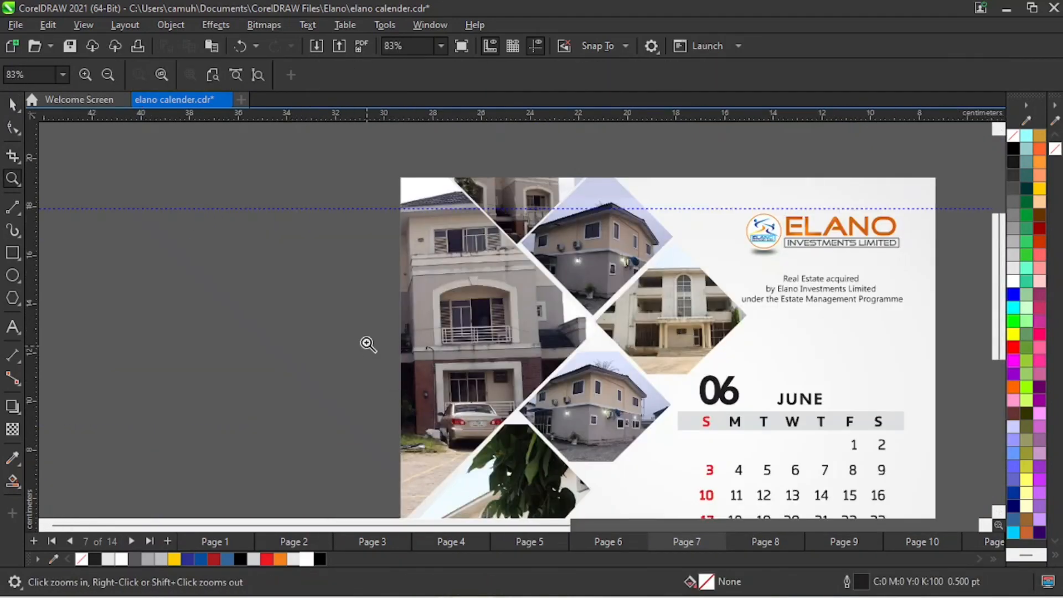
pyautogui.rightClick(536, 363)
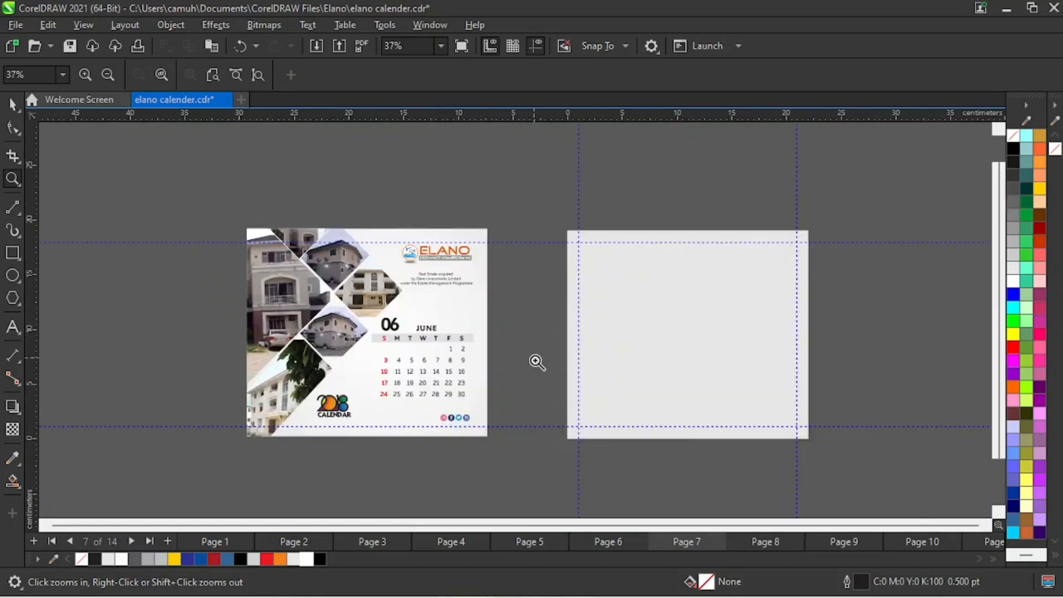
pyautogui.press('space')
pyautogui.click(467, 336)
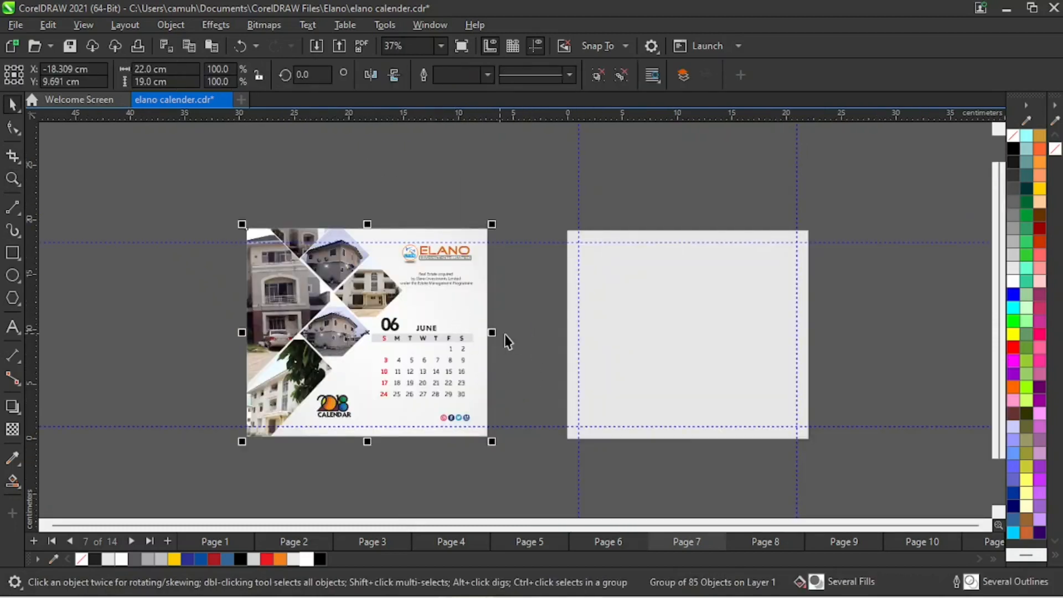
pyautogui.moveTo(449, 333); pyautogui.dragTo(440, 313)
pyautogui.click(520, 311)
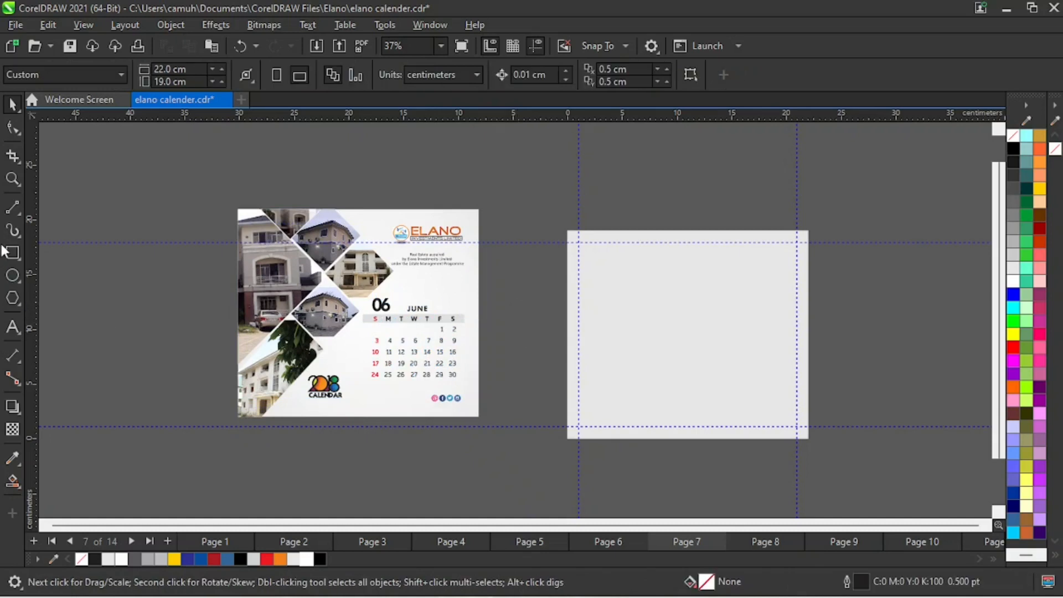
# - Draw a square about 14.6 cm wide over the page's left edge and rotate it 45 degrees
pyautogui.click(13, 252)
pyautogui.moveTo(525, 236); pyautogui.dragTo(686, 395)
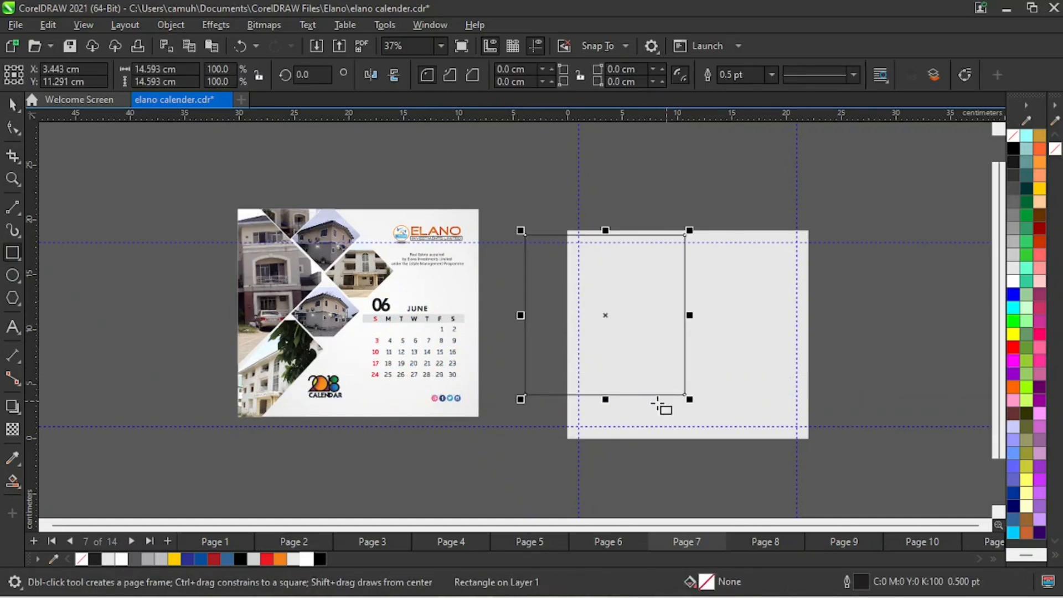
pyautogui.click(310, 75)
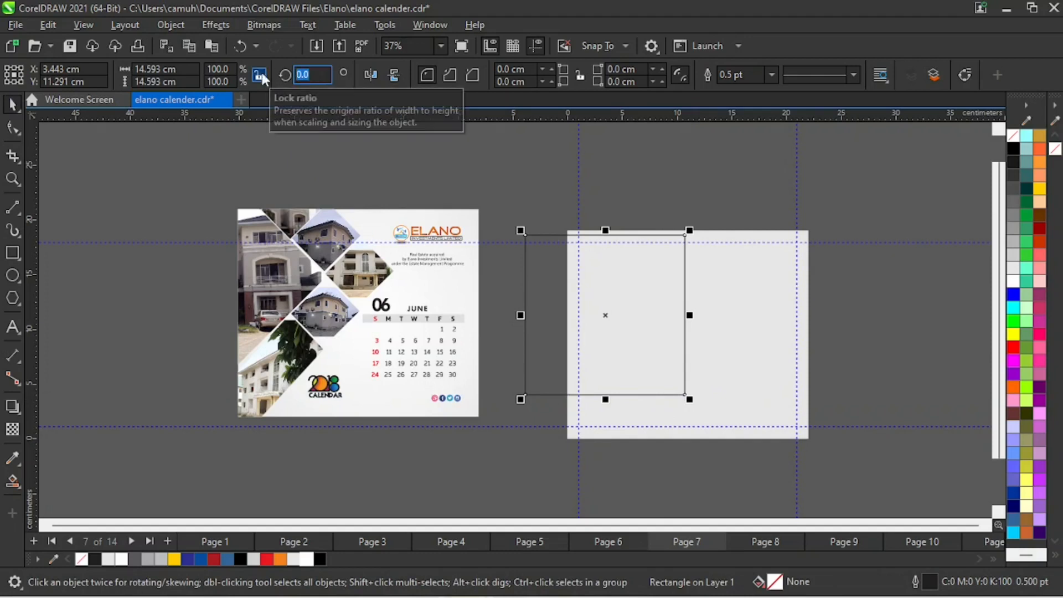
pyautogui.write('45')
pyautogui.press('Return')
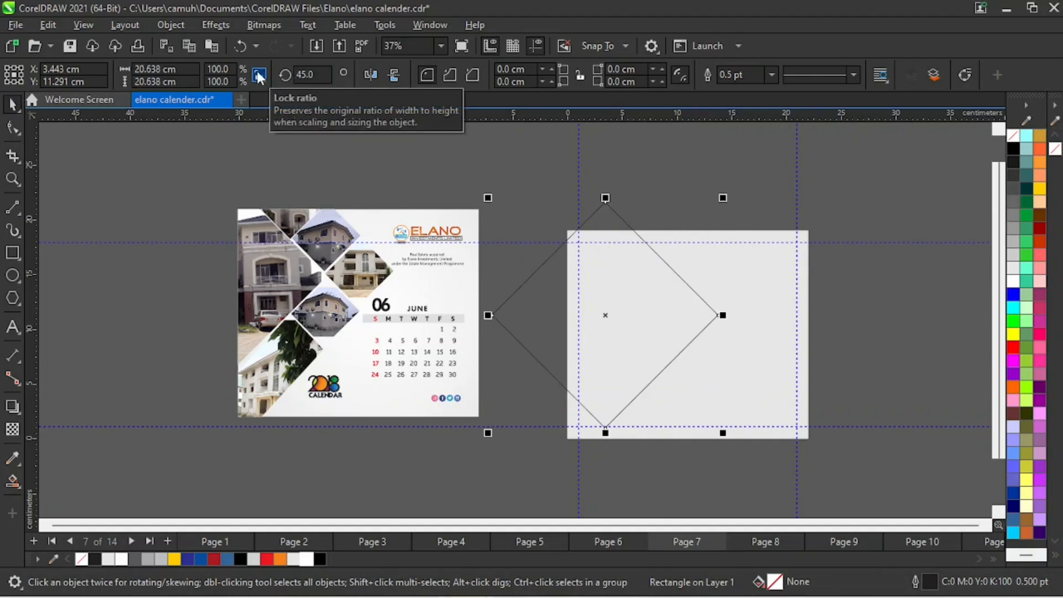
# - Position the large diamond so only its right part overlaps the left side of the page
pyautogui.moveTo(606, 317); pyautogui.dragTo(534, 302)
pyautogui.click(890, 322)
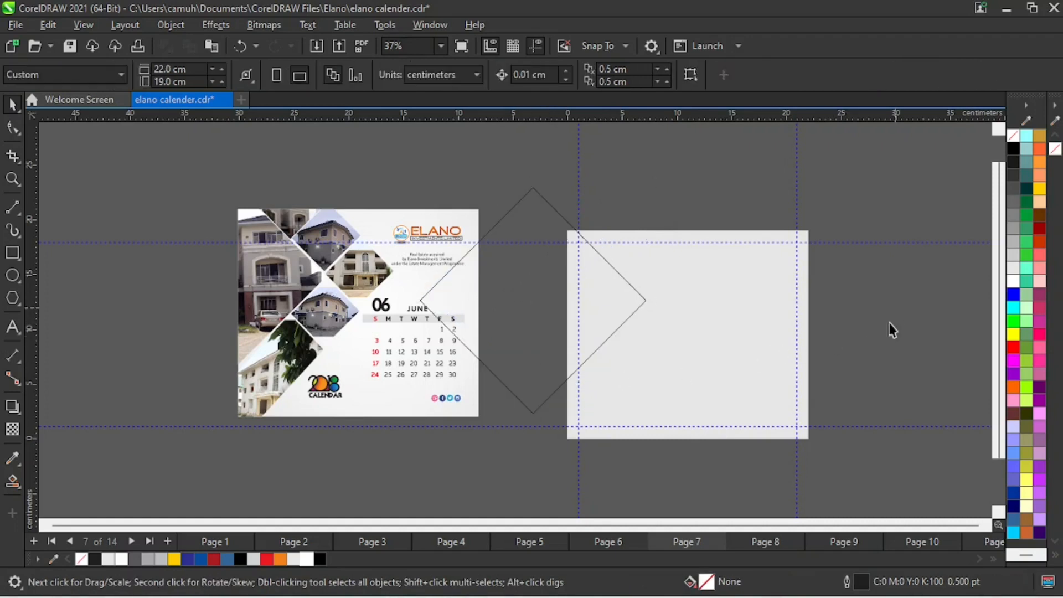
pyautogui.moveTo(509, 389); pyautogui.dragTo(527, 405)
pyautogui.click(848, 340)
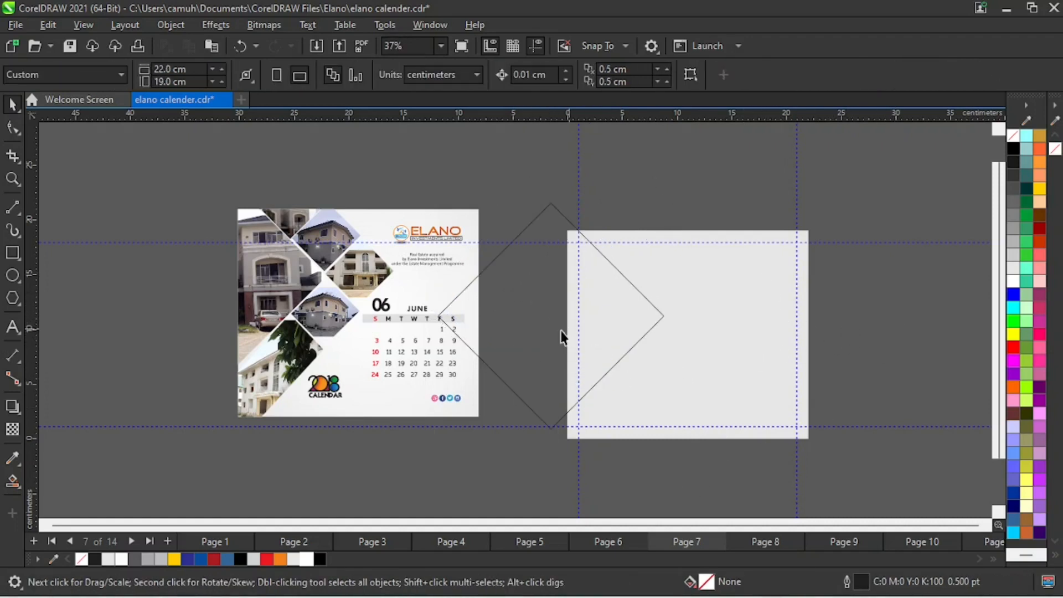
# - Smart-fill the area where the diamond overlaps the page with blue (#336699) and delete the original diamond
pyautogui.click(12, 480)
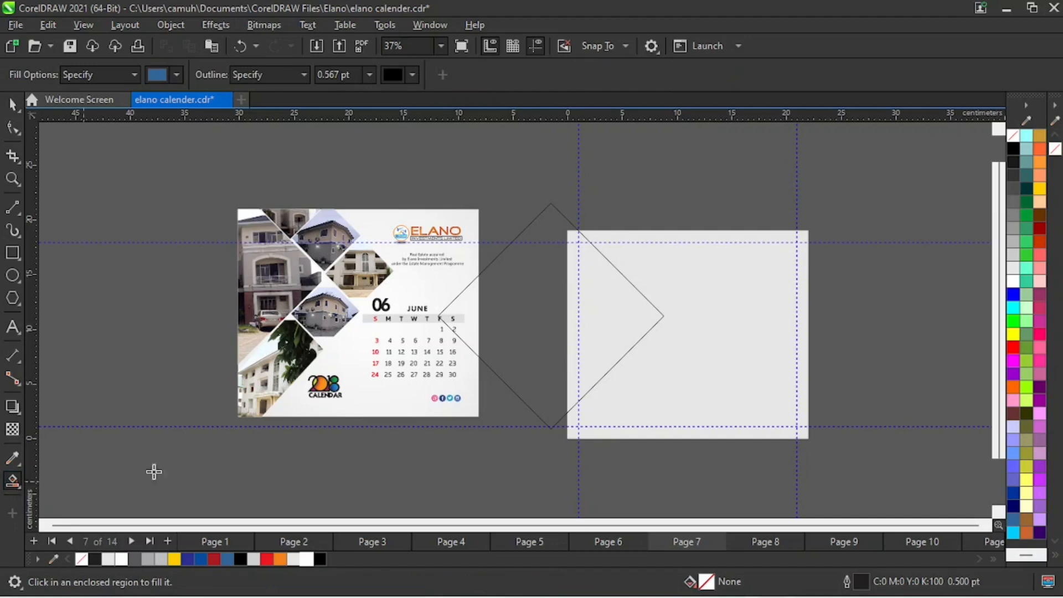
pyautogui.click(603, 314)
pyautogui.click(12, 104)
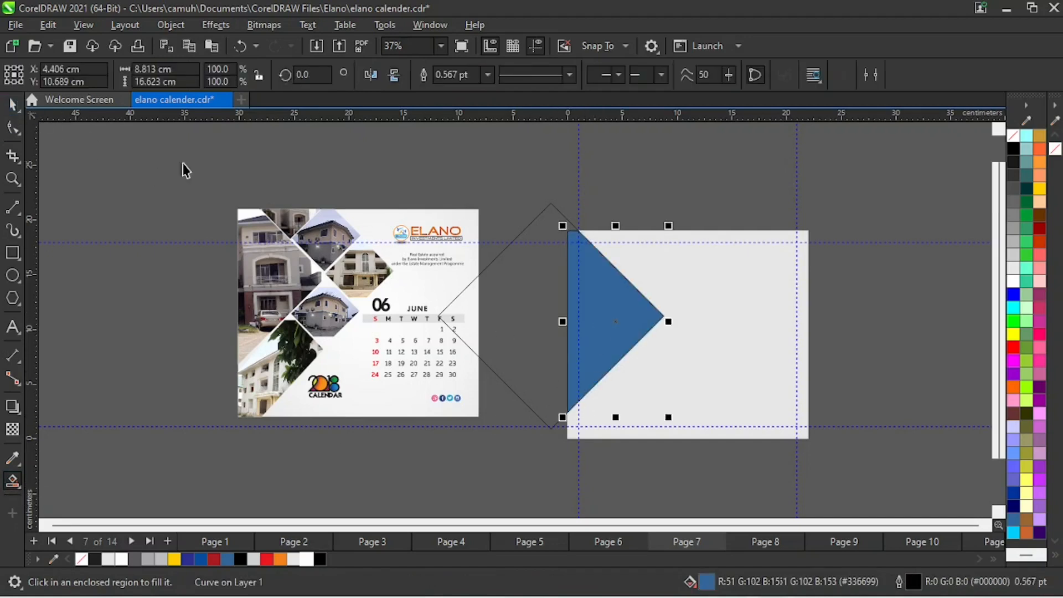
pyautogui.click(524, 155)
pyautogui.click(550, 205)
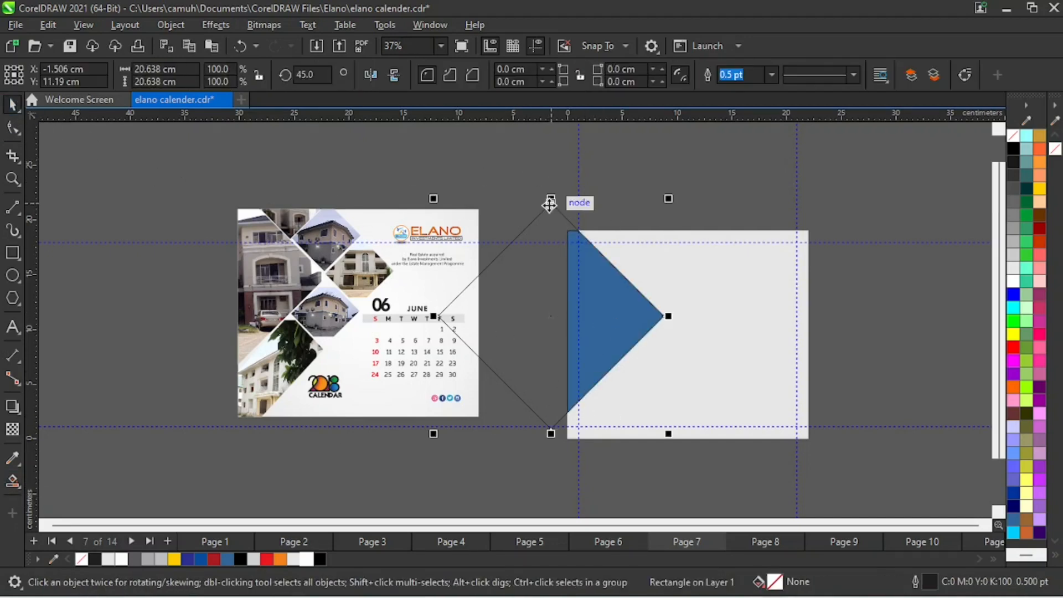
pyautogui.press('Delete')
# - Remove the outline from the blue shape on the page's left side
pyautogui.moveTo(515, 163); pyautogui.dragTo(718, 464)
pyautogui.rightClick(1034, 175)
pyautogui.click(1005, 149)
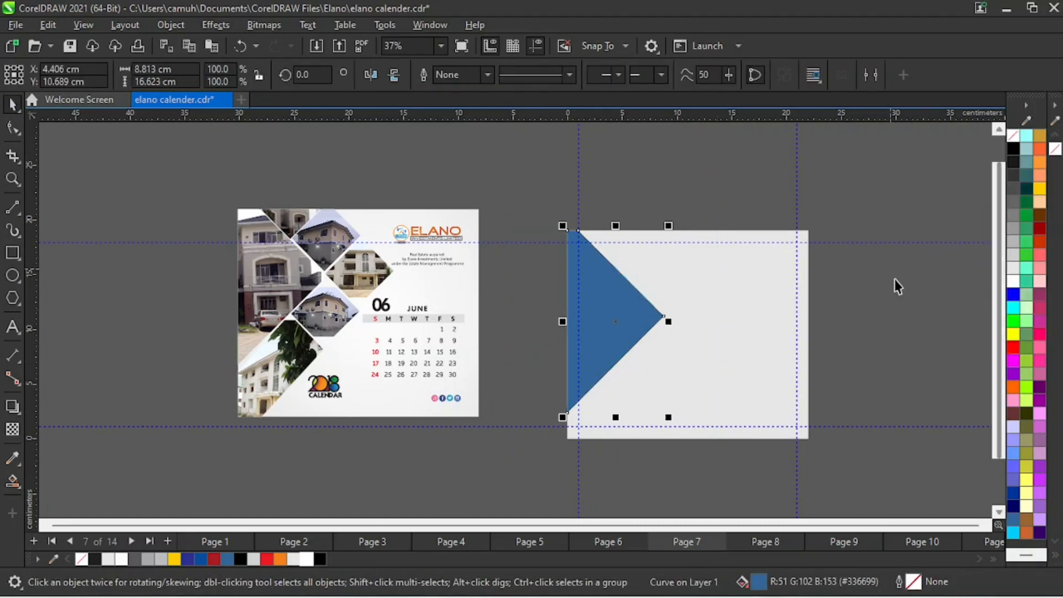
pyautogui.click(634, 368)
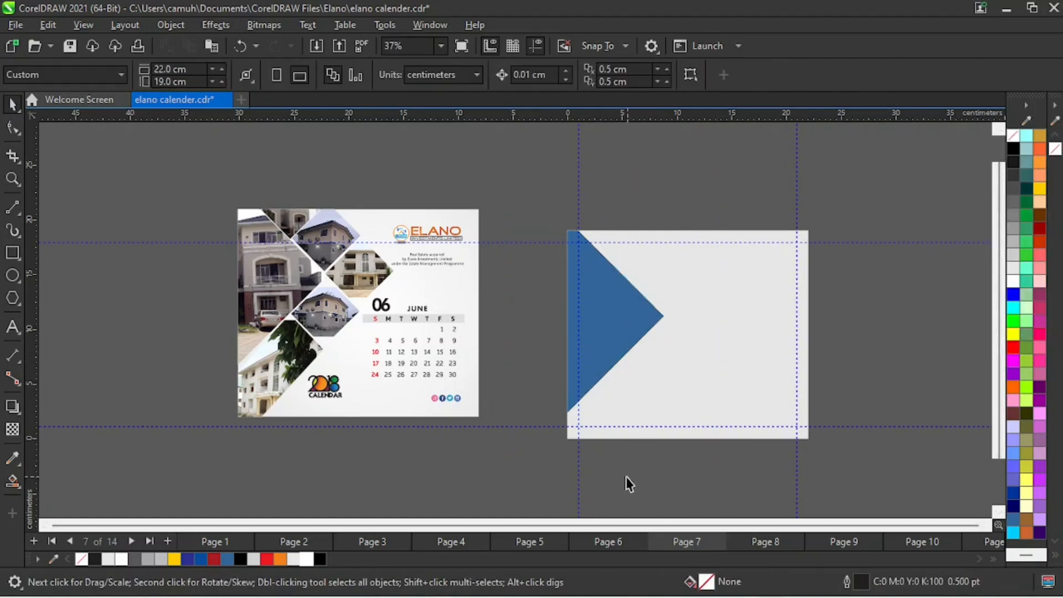
# - Draw a square about 3.9 cm wide near the page's upper edge and rotate it 45 degrees
pyautogui.press('z')
pyautogui.moveTo(224, 160); pyautogui.dragTo(512, 410)
pyautogui.rightClick(831, 291)
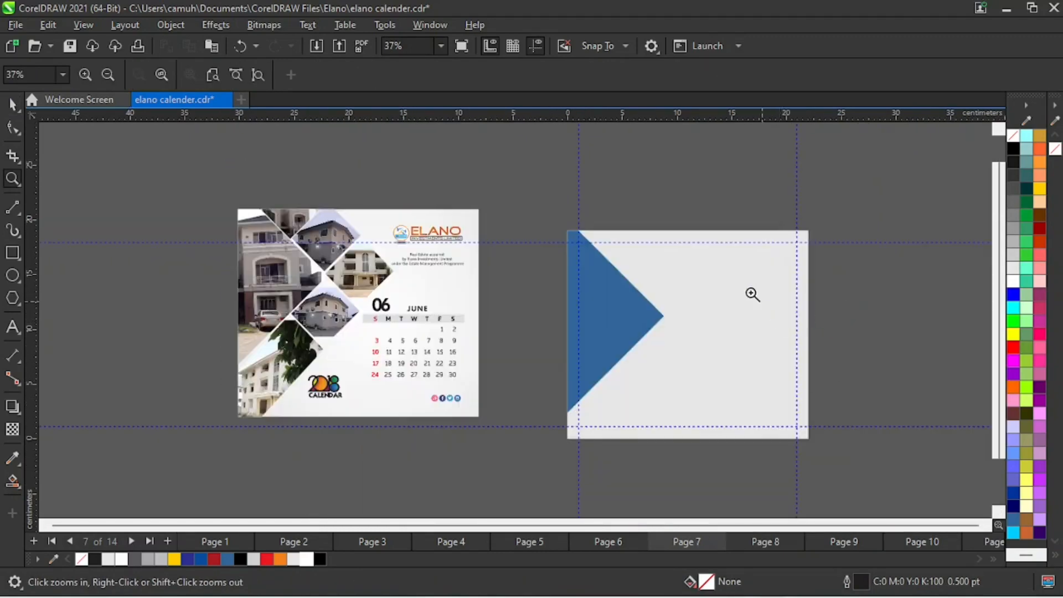
pyautogui.moveTo(443, 179); pyautogui.dragTo(806, 500)
pyautogui.press('space')
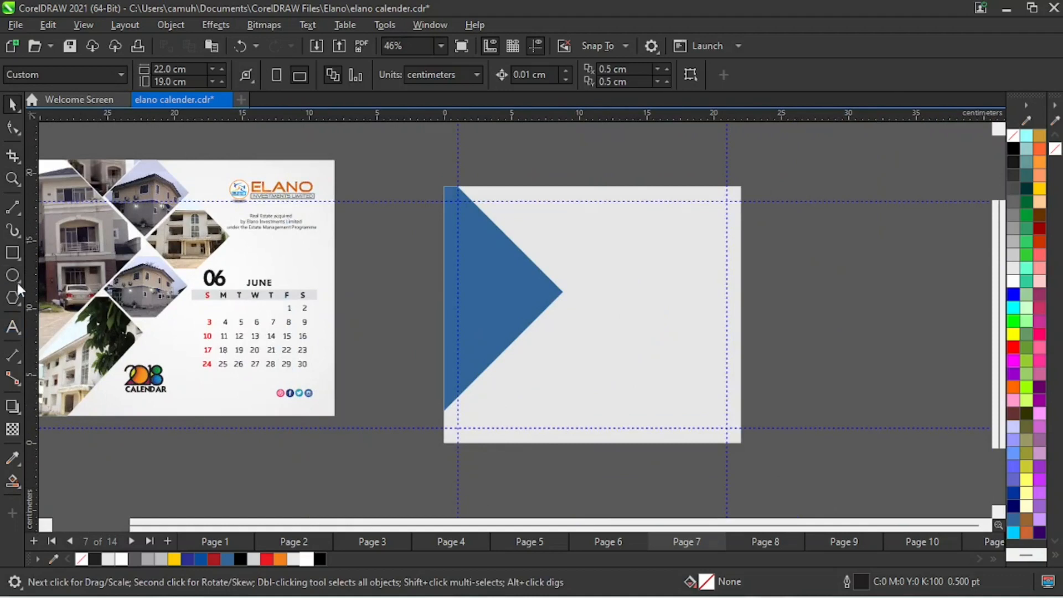
pyautogui.click(13, 254)
pyautogui.moveTo(543, 171); pyautogui.dragTo(576, 222)
pyautogui.click(12, 104)
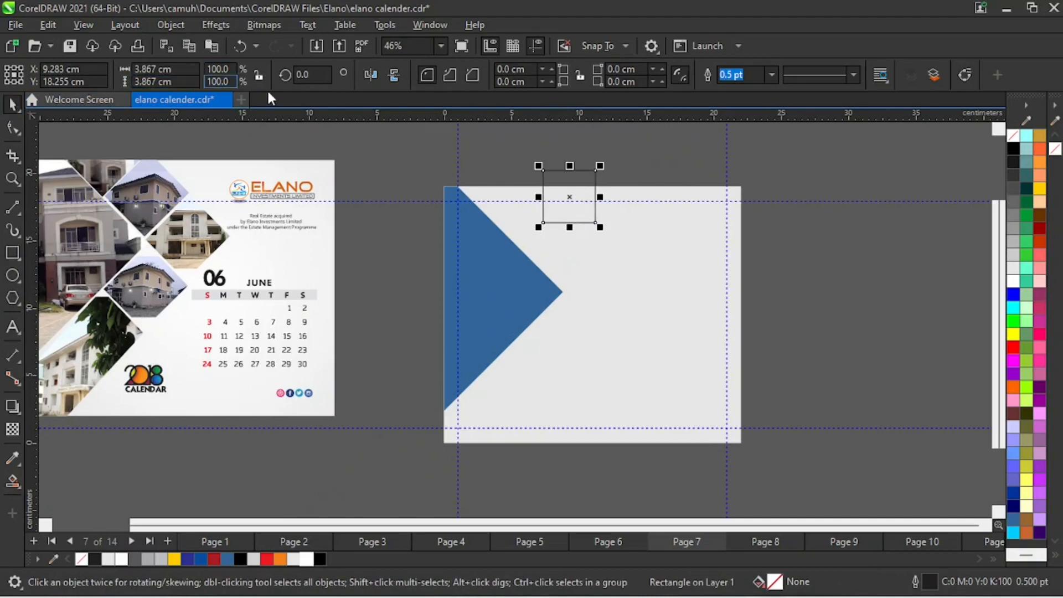
pyautogui.click(302, 75)
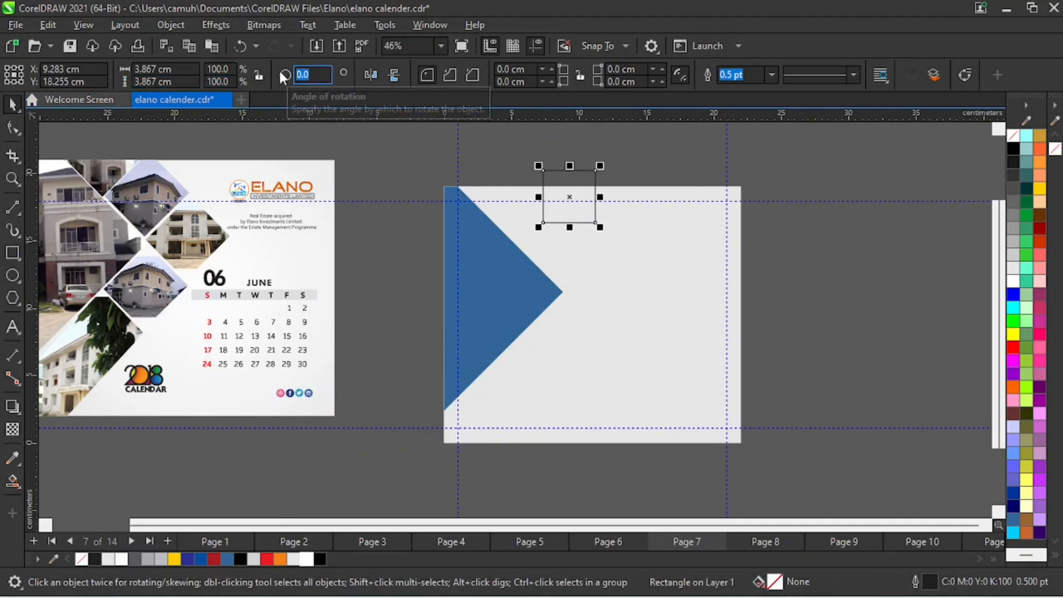
pyautogui.write('45')
pyautogui.press('Return')
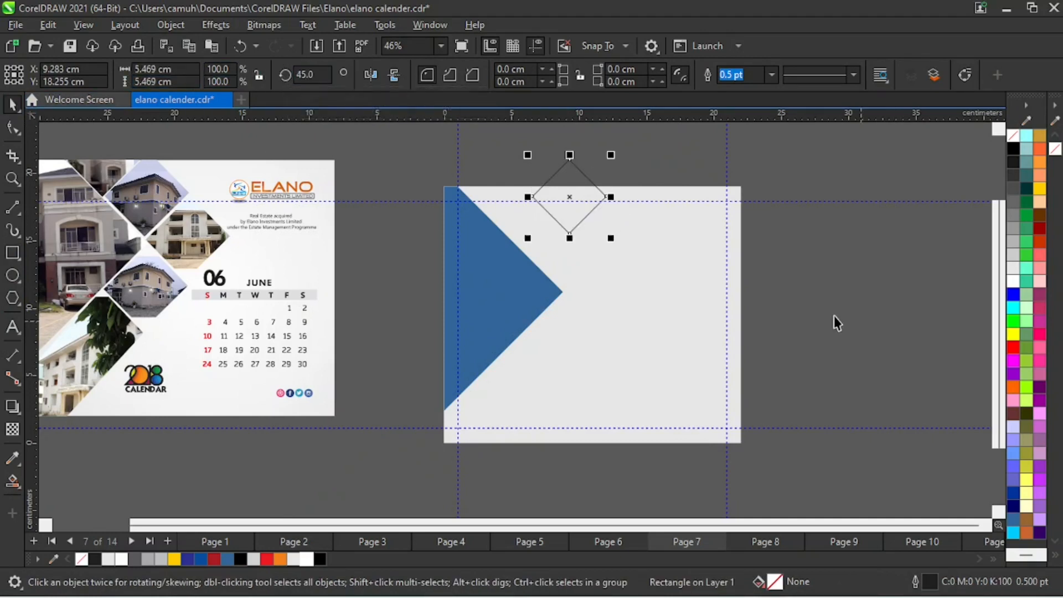
# - Position the small diamond beside the blue shape's upper slanted edge and duplicate it twice down that edge with narrow, even gaps
pyautogui.moveTo(574, 206); pyautogui.dragTo(542, 229)
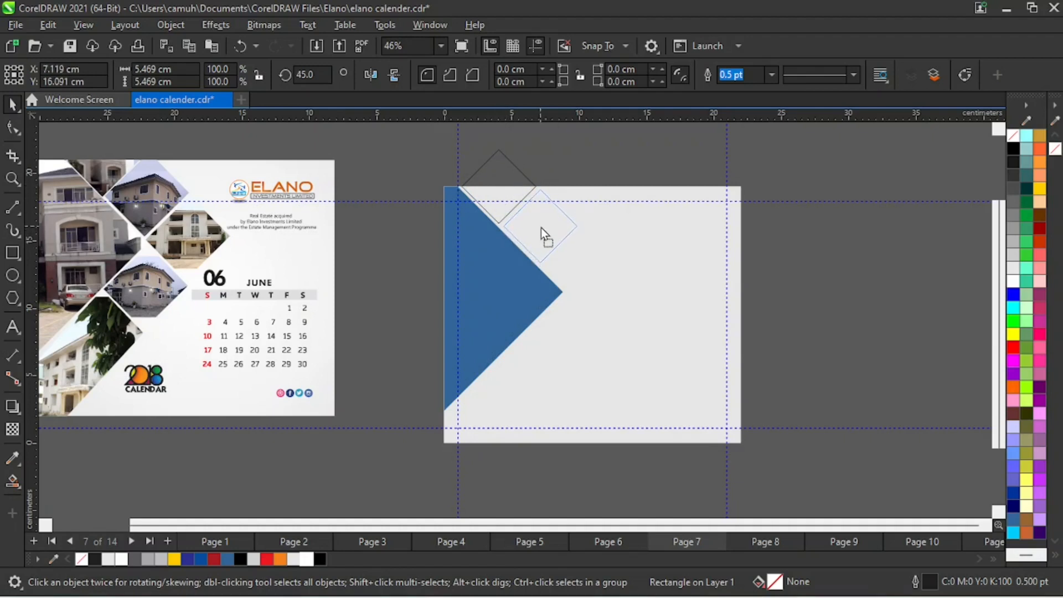
pyautogui.moveTo(540, 227); pyautogui.dragTo(539, 229)
pyautogui.moveTo(544, 226); pyautogui.dragTo(547, 224)
pyautogui.hotkey('ctrl', 'r')
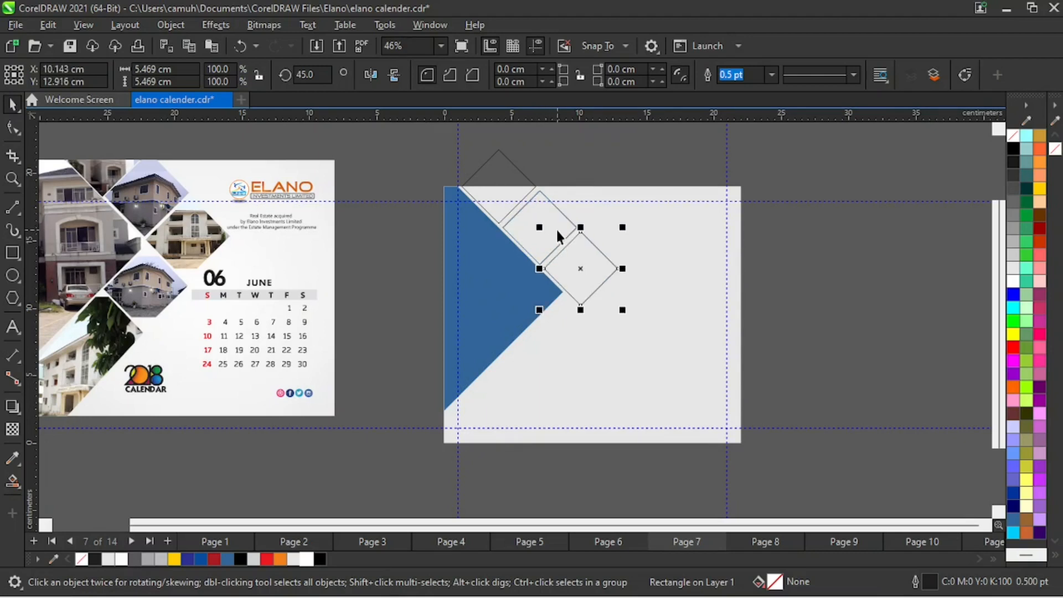
pyautogui.click(791, 359)
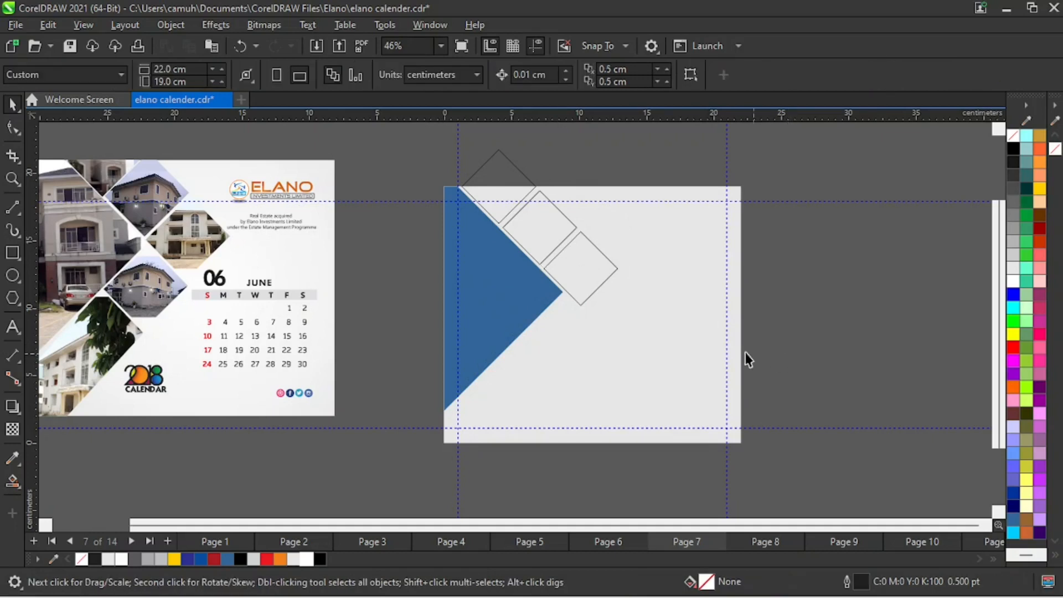
# - Copy the third small diamond to just below the blue shape's tip, alongside its lower slanted edge
pyautogui.click(616, 271)
pyautogui.moveTo(580, 261); pyautogui.dragTo(564, 338)
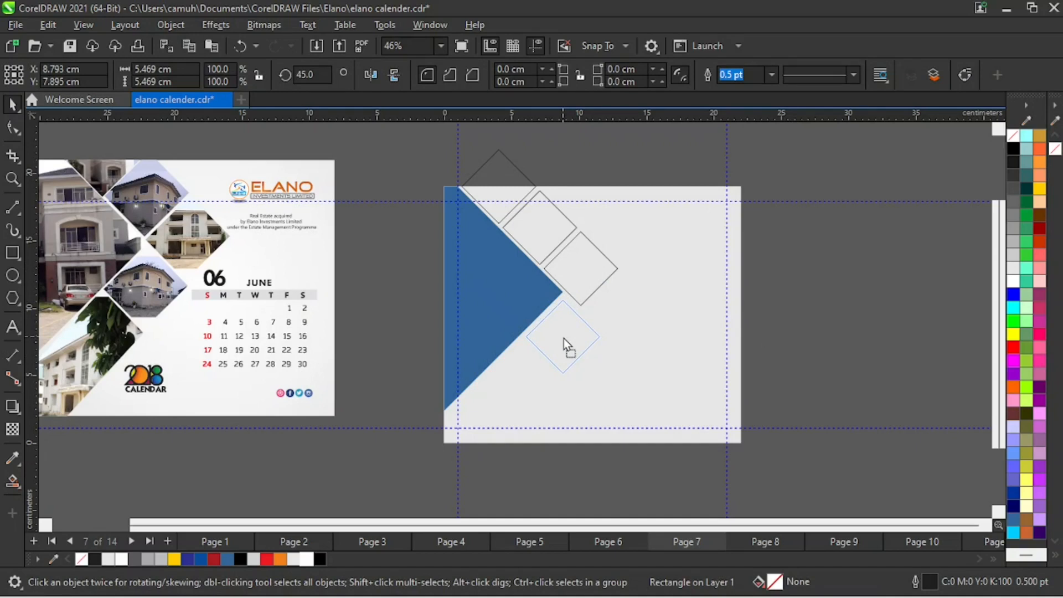
pyautogui.moveTo(564, 338); pyautogui.dragTo(568, 334)
pyautogui.moveTo(566, 334); pyautogui.dragTo(565, 335)
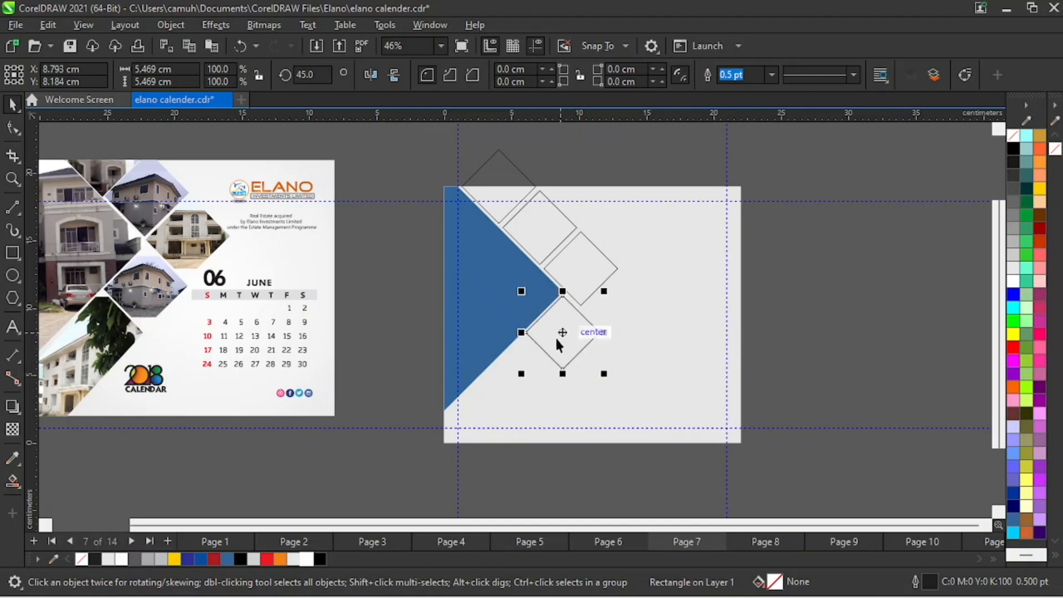
# - Shift the copied diamond slightly up and right to widen its gap from the blue shape's lower edge
pyautogui.press('z')
pyautogui.moveTo(488, 257); pyautogui.dragTo(630, 400)
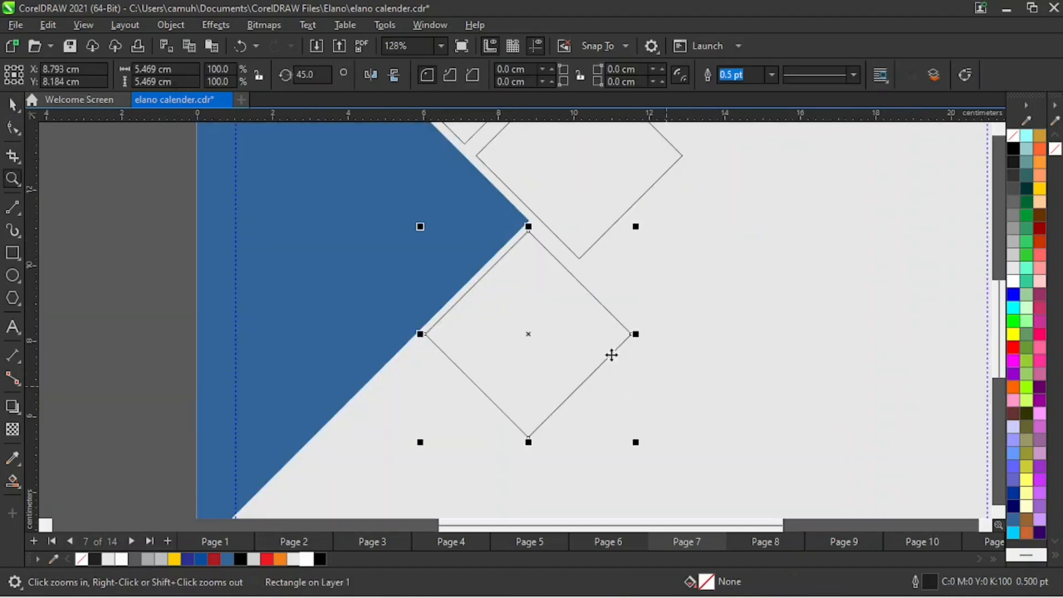
pyautogui.press('space')
pyautogui.moveTo(528, 334); pyautogui.dragTo(535, 332)
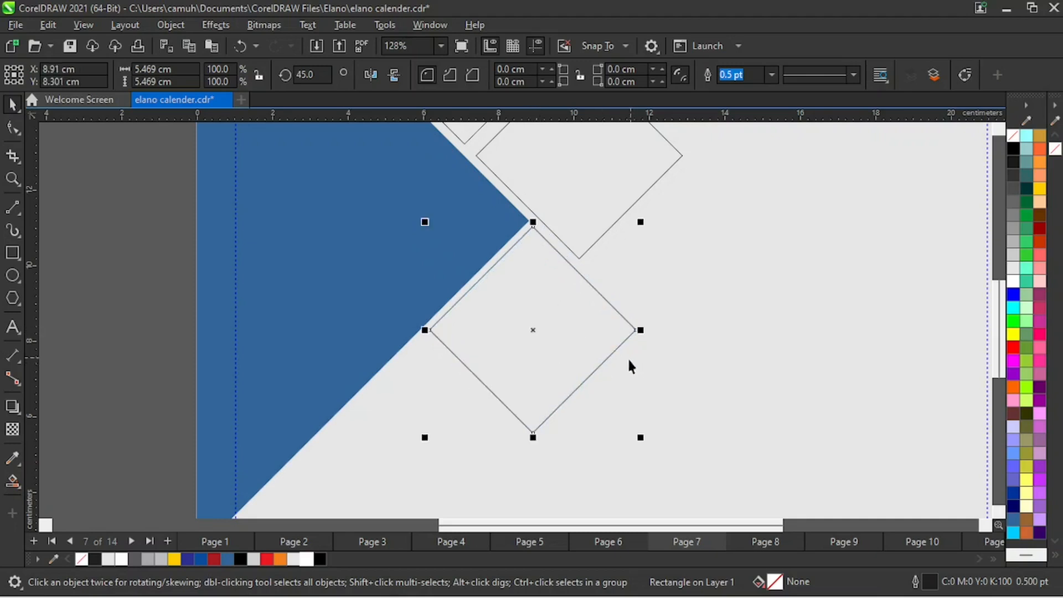
pyautogui.press('z')
pyautogui.rightClick(533, 333)
pyautogui.press('space')
pyautogui.click(830, 349)
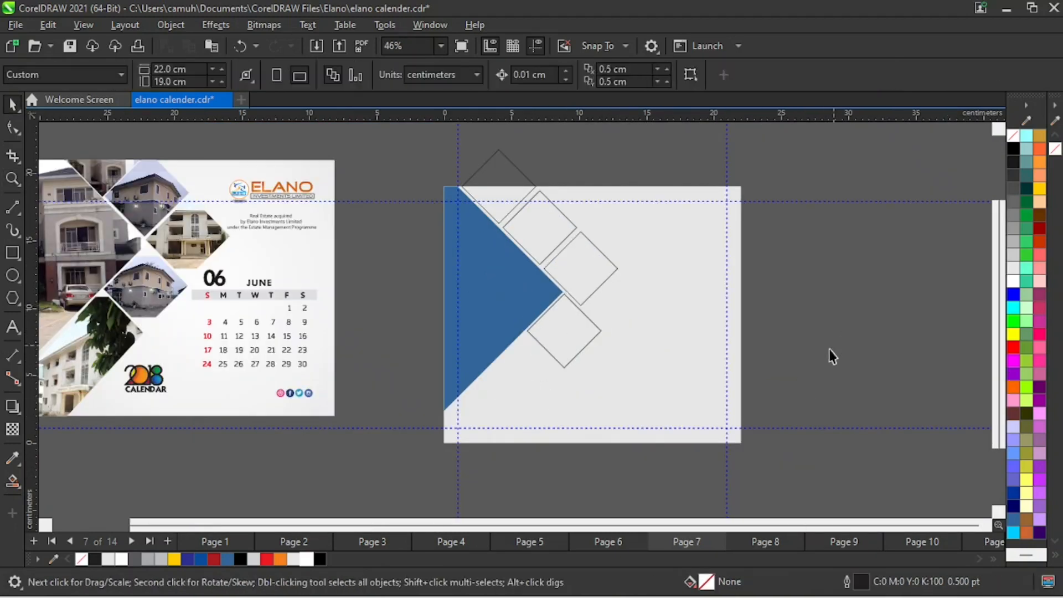
# - Fine-tune the copied diamond's position so its gaps to the blue shape and to the diamond above match
pyautogui.press('z')
pyautogui.moveTo(475, 226); pyautogui.dragTo(613, 416)
pyautogui.press('space')
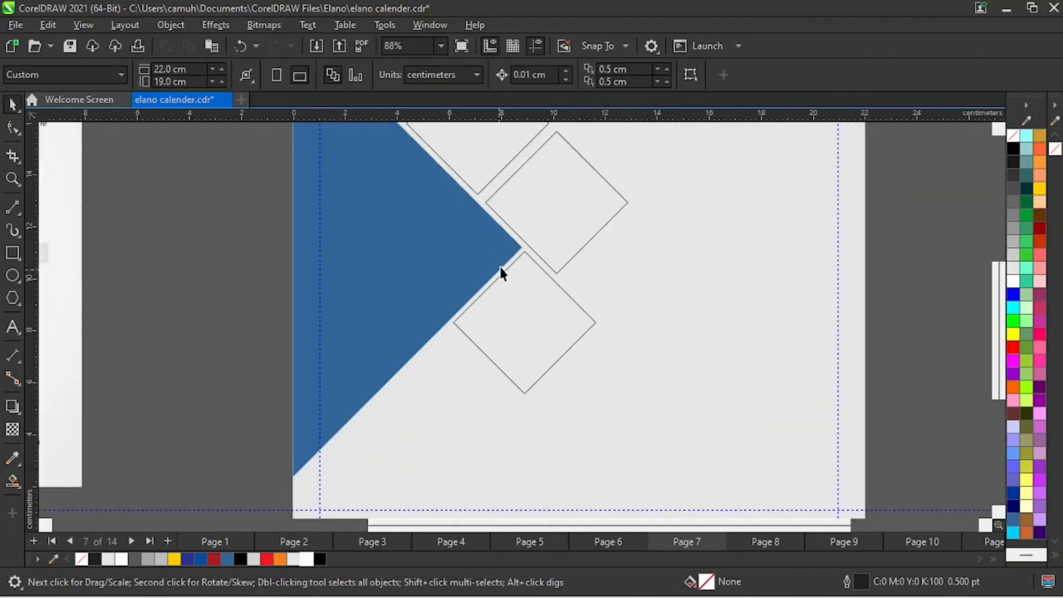
pyautogui.click(503, 273)
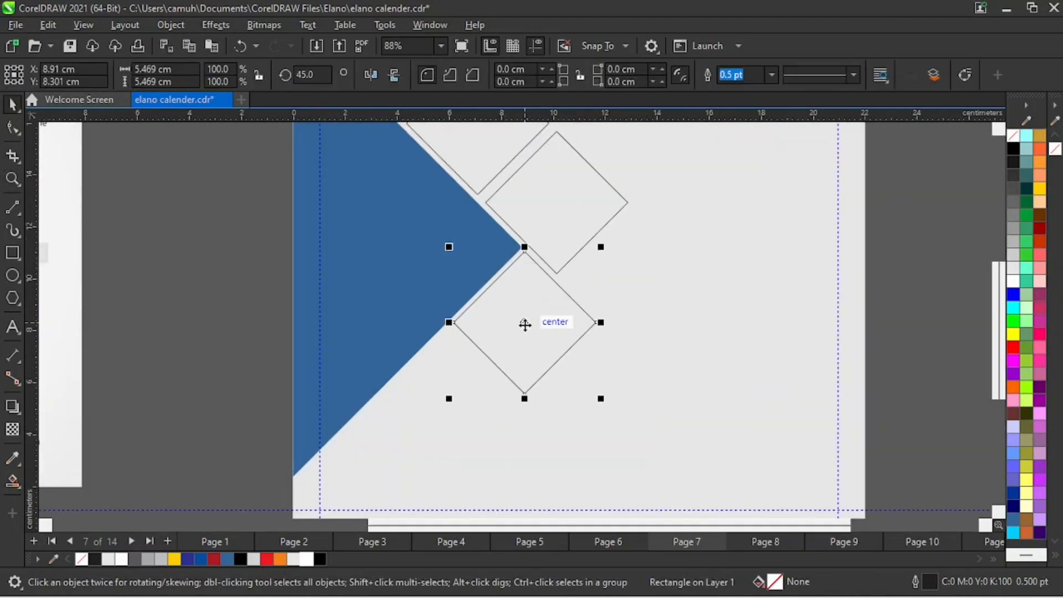
pyautogui.moveTo(524, 325); pyautogui.dragTo(531, 326)
pyautogui.press('F2')
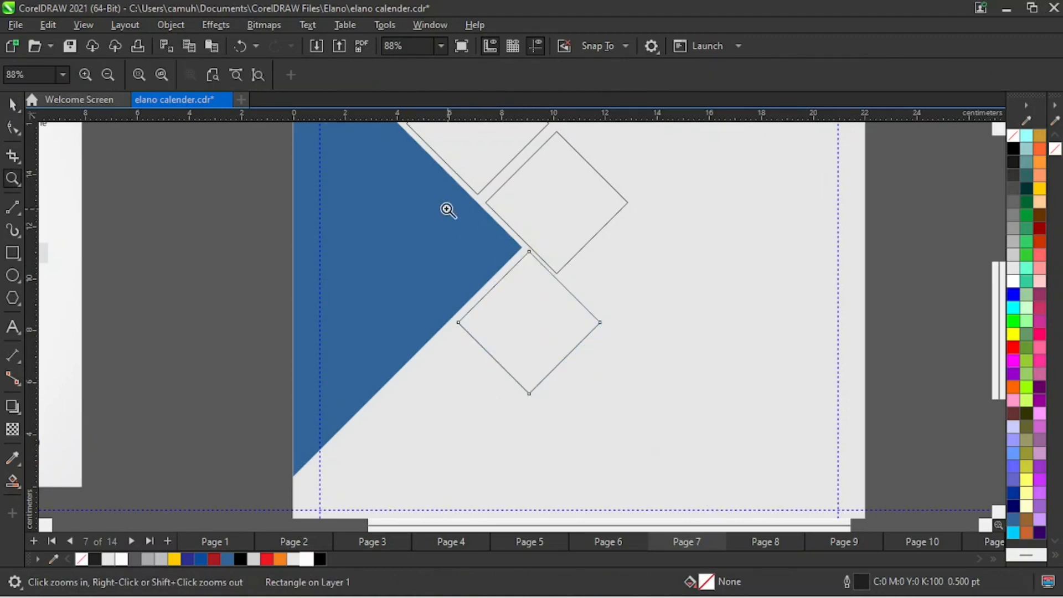
pyautogui.moveTo(445, 213); pyautogui.dragTo(571, 303)
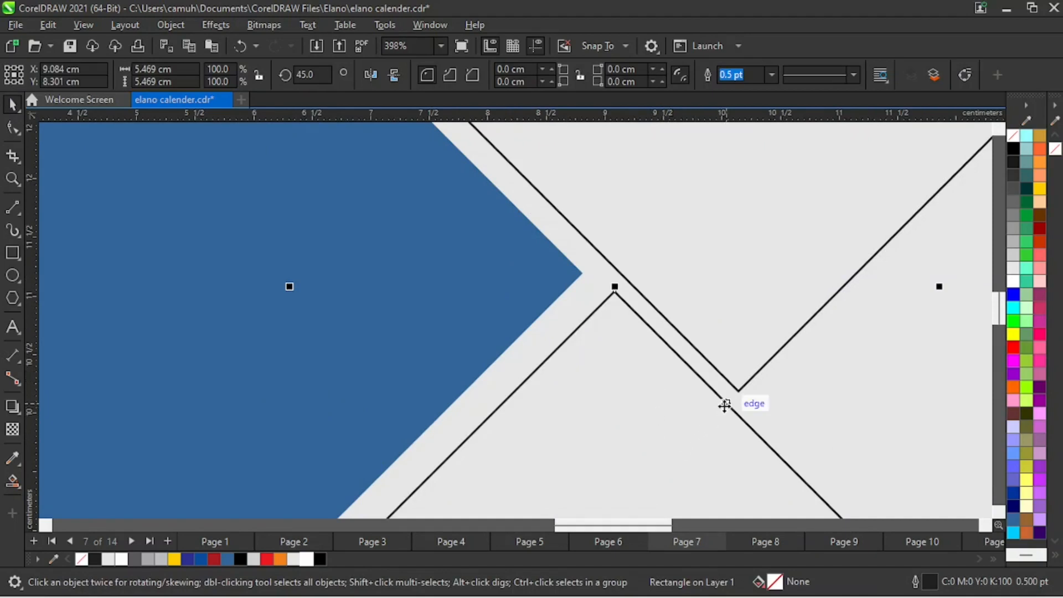
pyautogui.moveTo(724, 406); pyautogui.dragTo(713, 407)
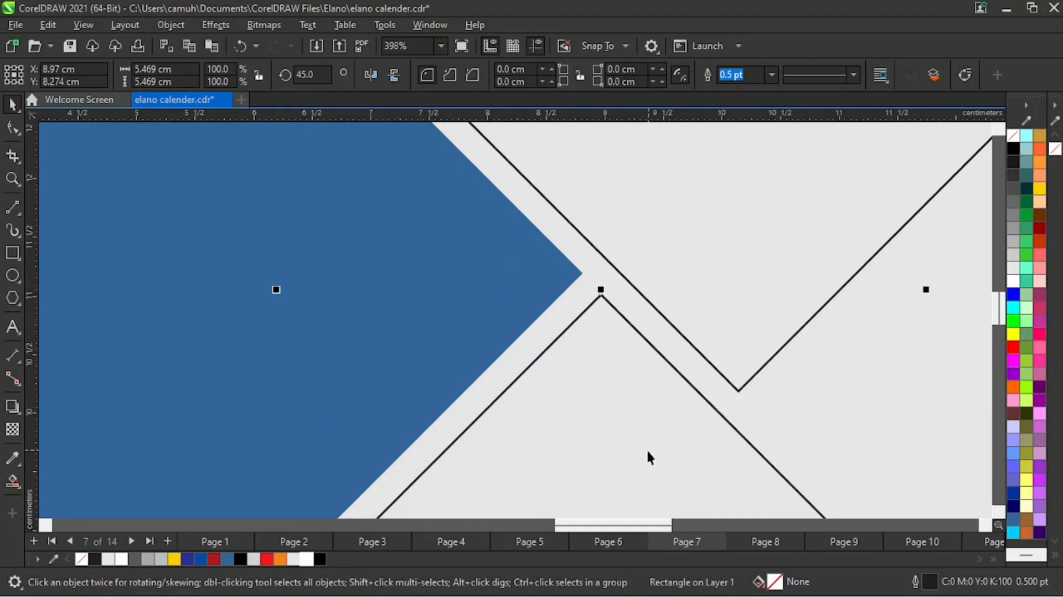
pyautogui.press('F3')
pyautogui.press('F3')
pyautogui.click(580, 388)
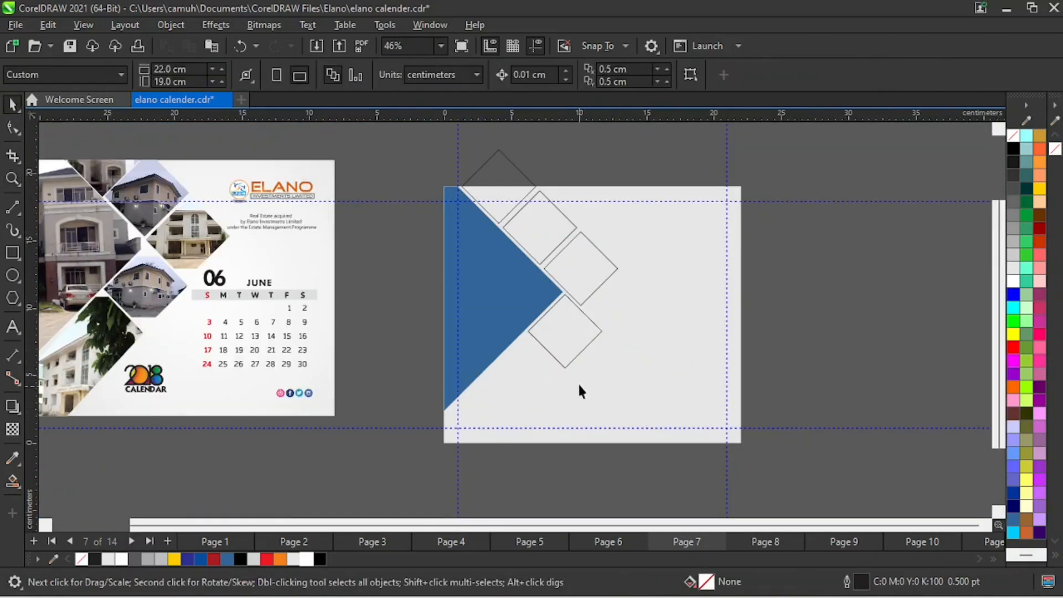
# - Duplicate the diamond below the tip once more down along the blue shape's lower slanted edge
pyautogui.click(596, 331)
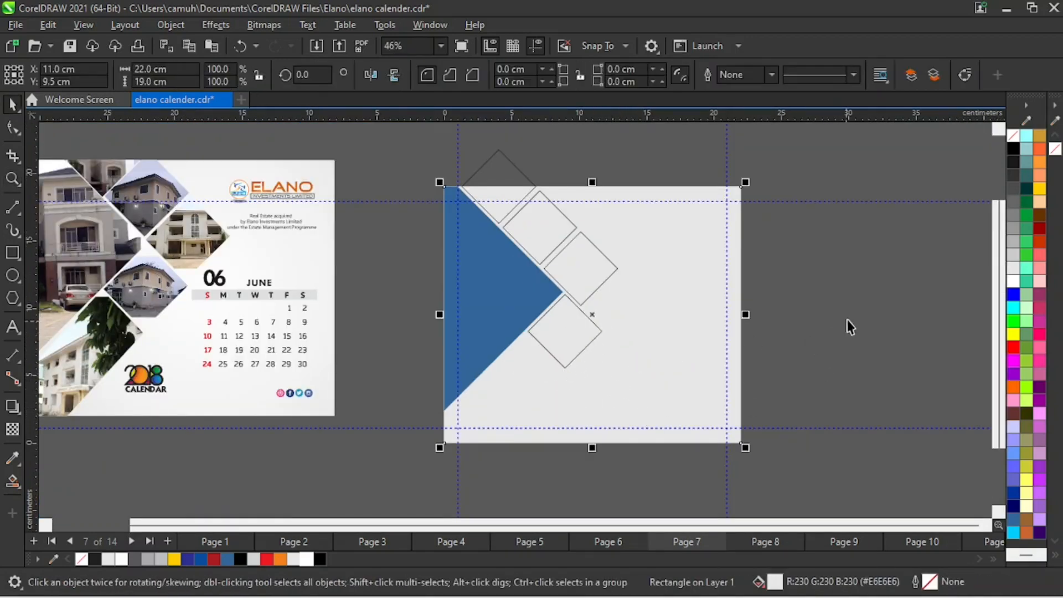
pyautogui.moveTo(850, 290); pyautogui.dragTo(505, 403)
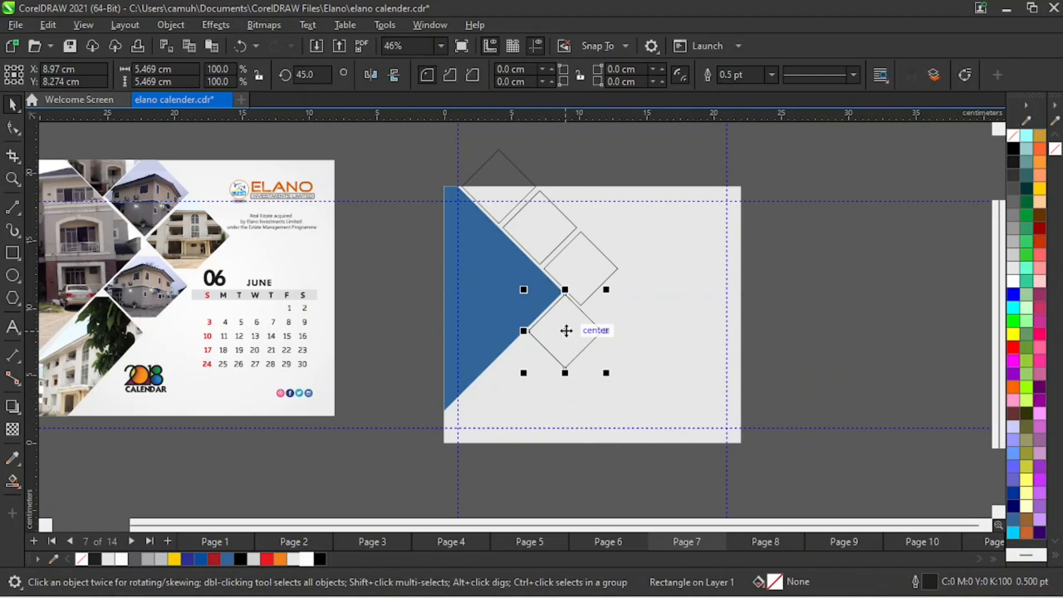
pyautogui.moveTo(565, 331); pyautogui.dragTo(527, 374)
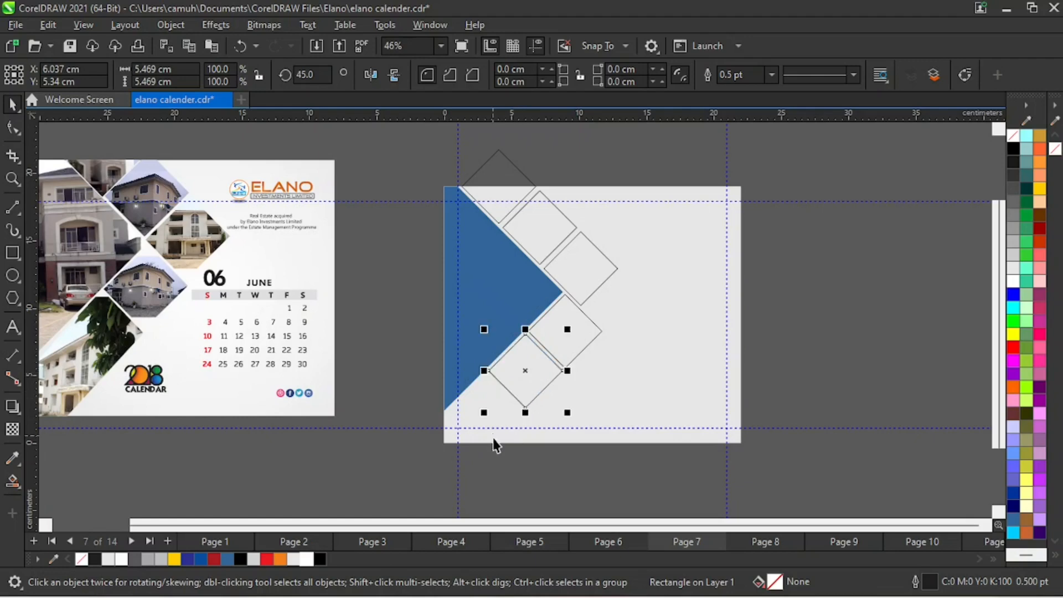
# - Check the reference design's lower-left photo shape, then convert the lowest diamond on the page to curves
pyautogui.press('z')
pyautogui.moveTo(162, 297); pyautogui.dragTo(329, 474)
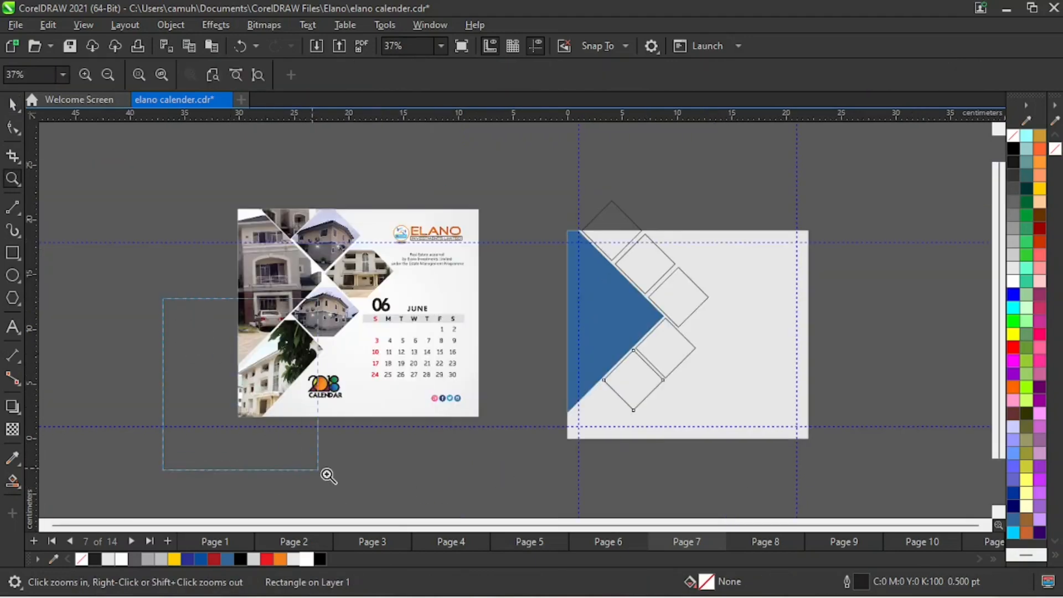
pyautogui.press('space')
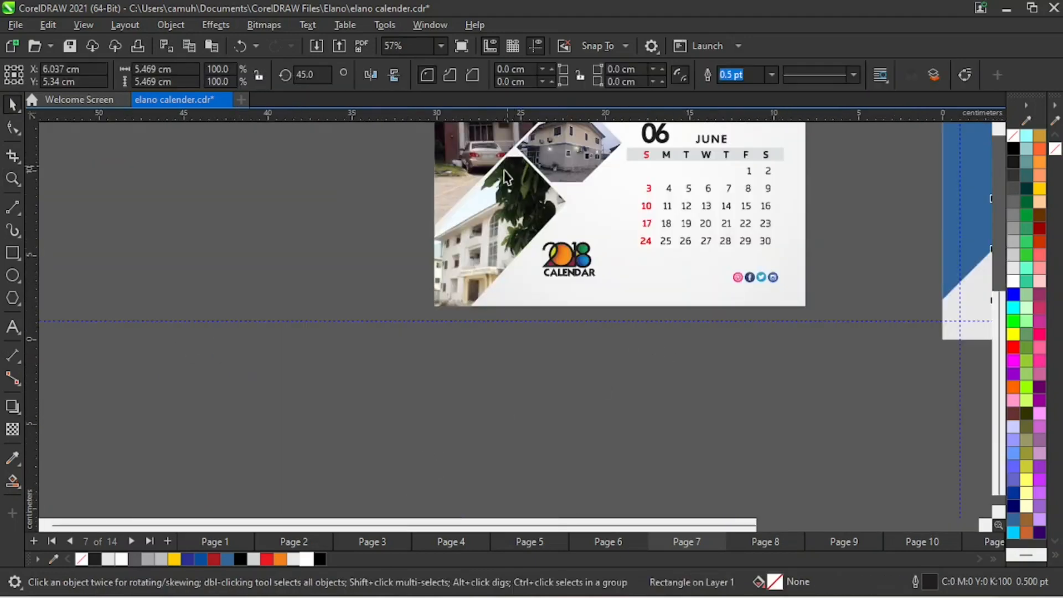
pyautogui.press('z')
pyautogui.press('F3')
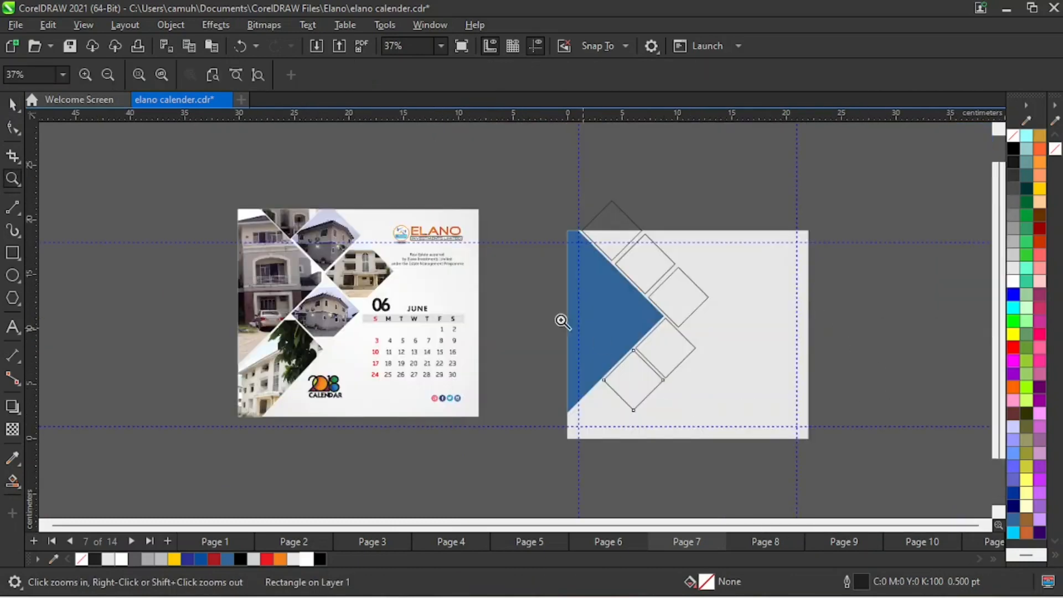
pyautogui.moveTo(515, 305); pyautogui.dragTo(703, 461)
pyautogui.press('space')
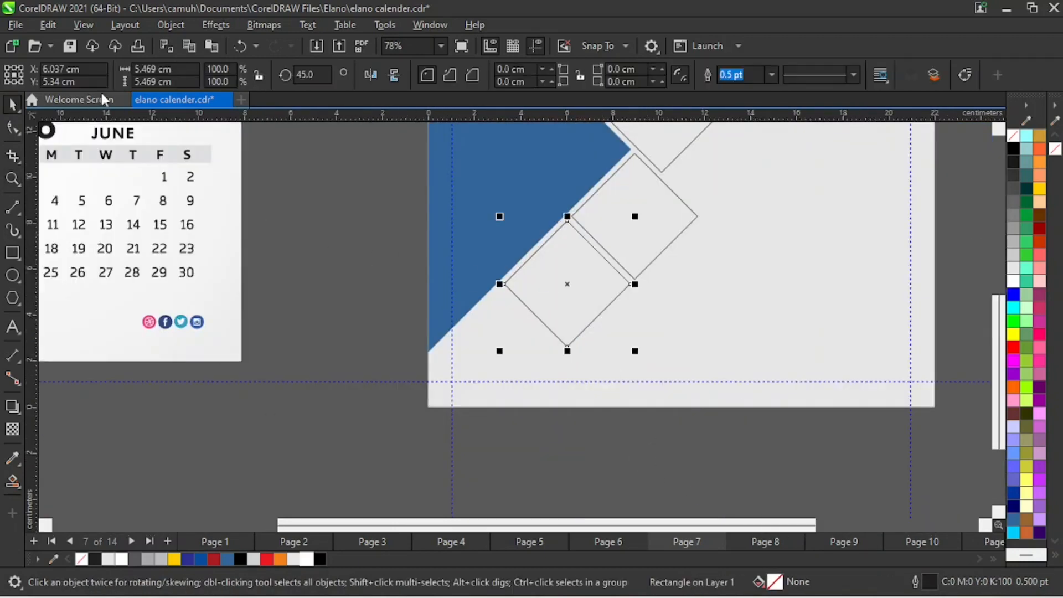
pyautogui.click(164, 26)
pyautogui.click(263, 403)
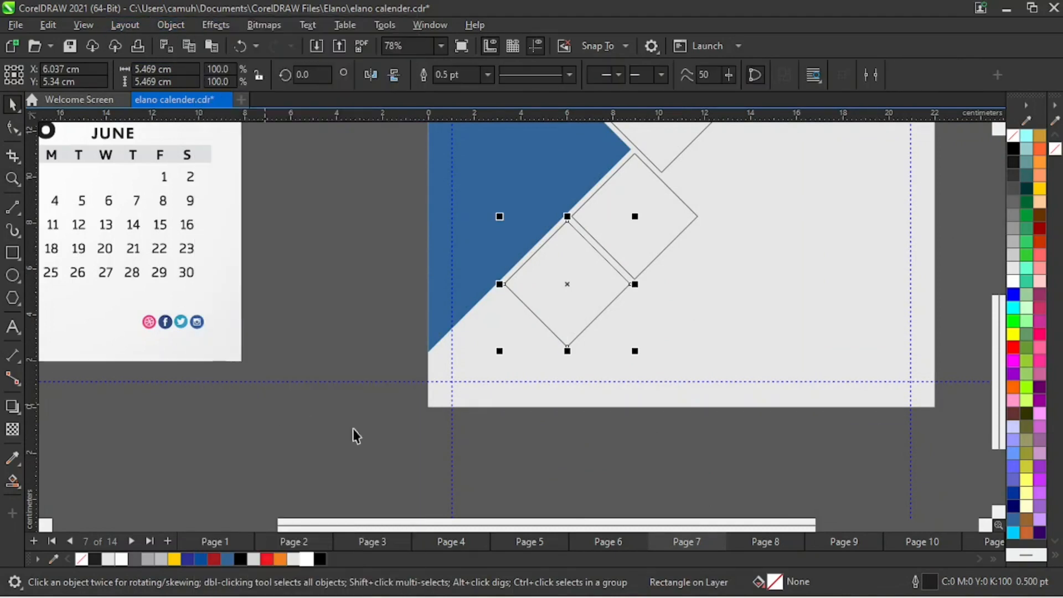
# - Try to reshape the lowest diamond by moving its lower corner node toward the page's lower edge, and undo the move
pyautogui.press('z')
pyautogui.moveTo(353, 204); pyautogui.dragTo(720, 474)
pyautogui.press('space')
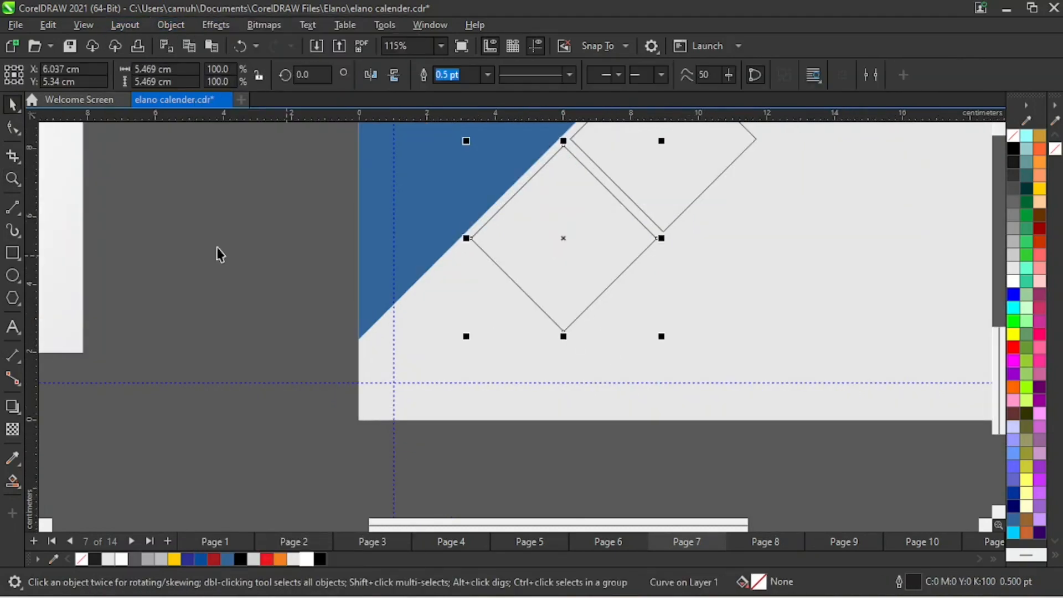
pyautogui.click(13, 128)
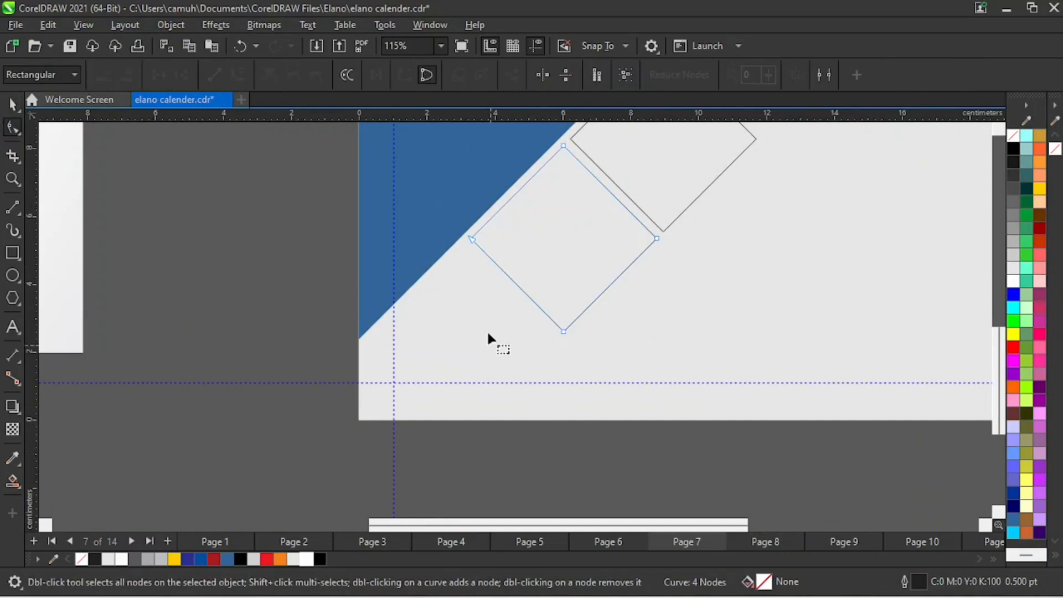
pyautogui.click(472, 239)
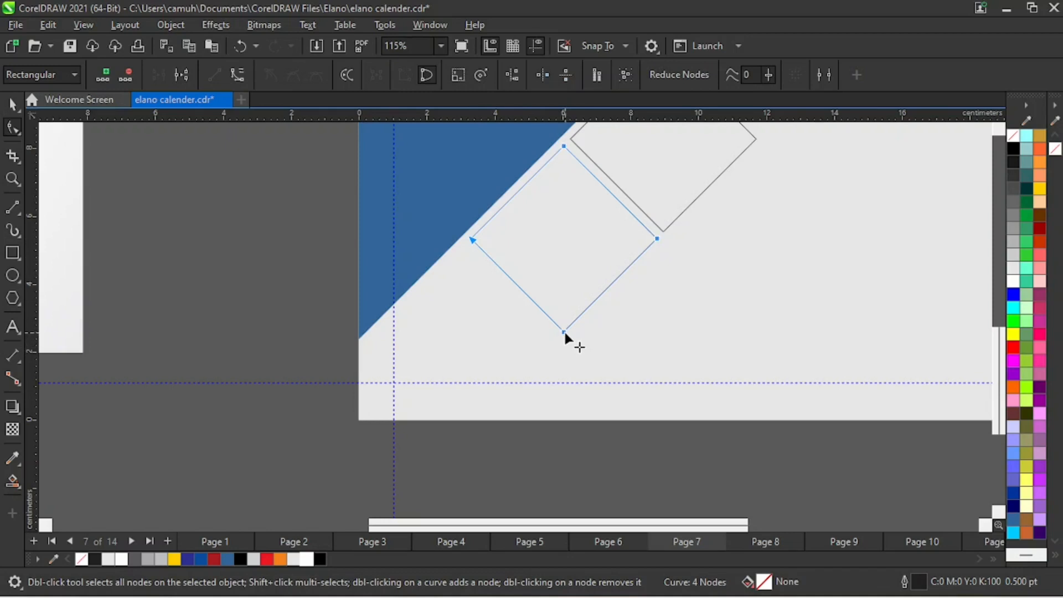
pyautogui.moveTo(564, 331); pyautogui.dragTo(523, 381)
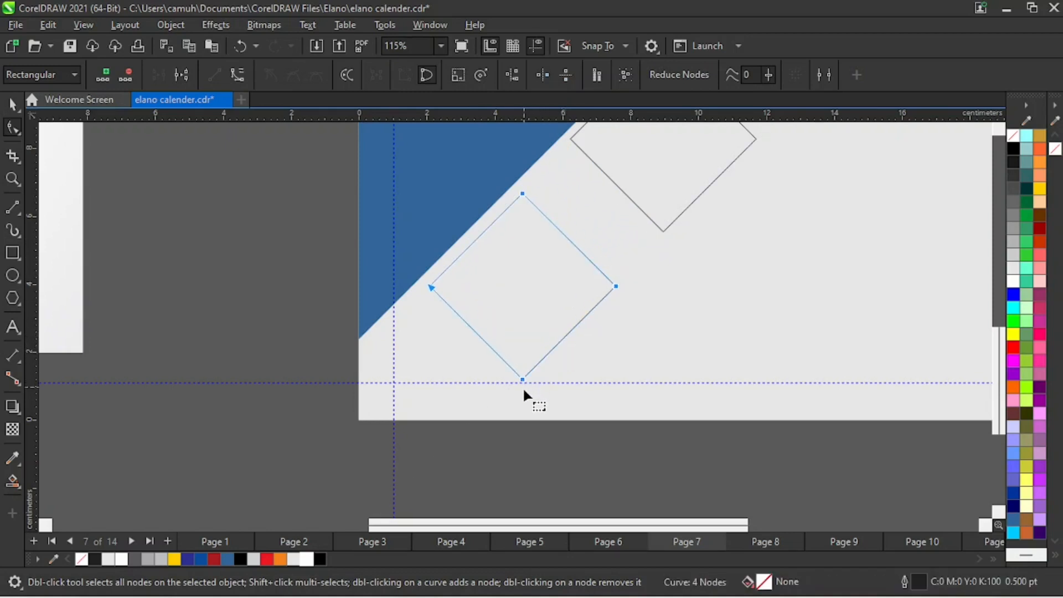
pyautogui.hotkey('ctrl', 'z')
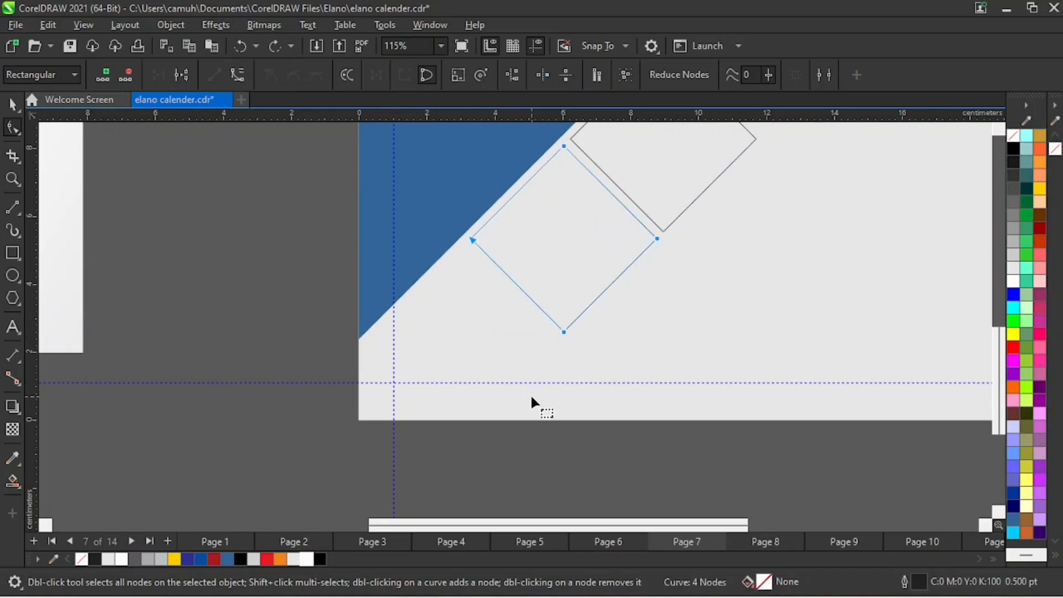
pyautogui.click(383, 318)
pyautogui.click(12, 103)
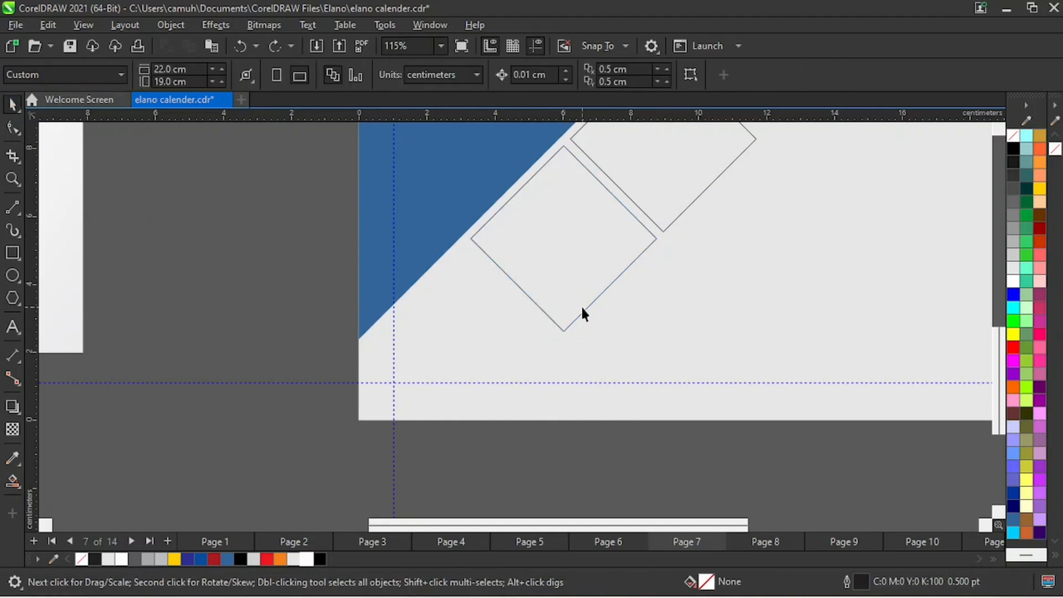
pyautogui.click(470, 237)
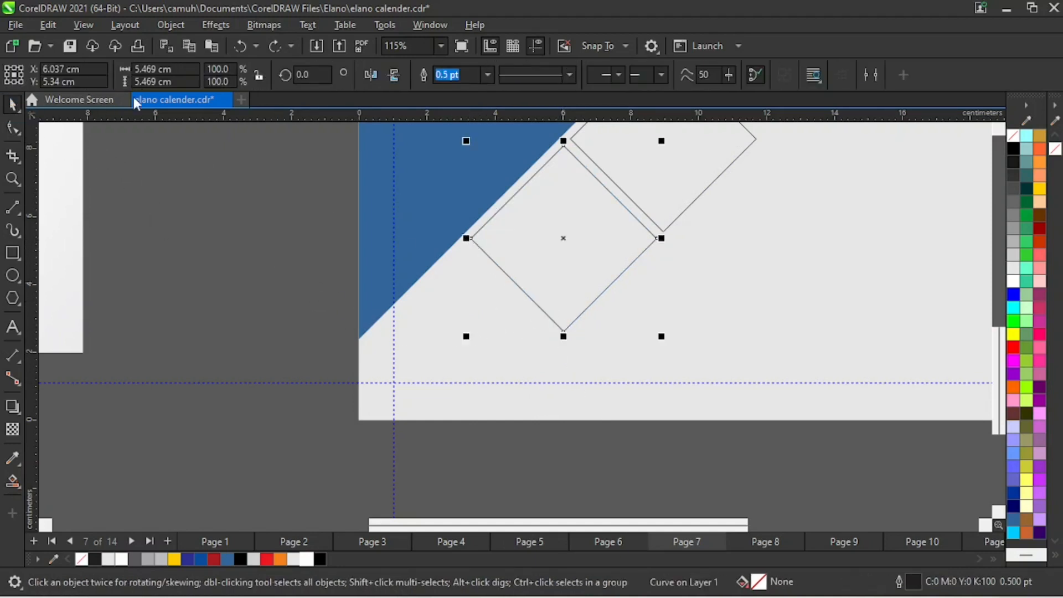
pyautogui.click(160, 26)
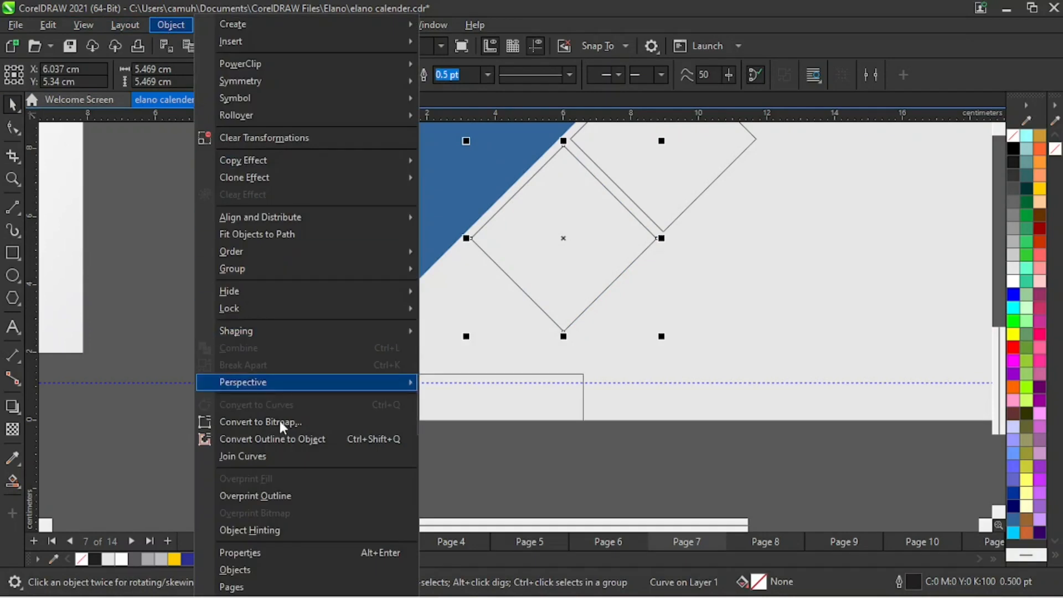
pyautogui.click(203, 256)
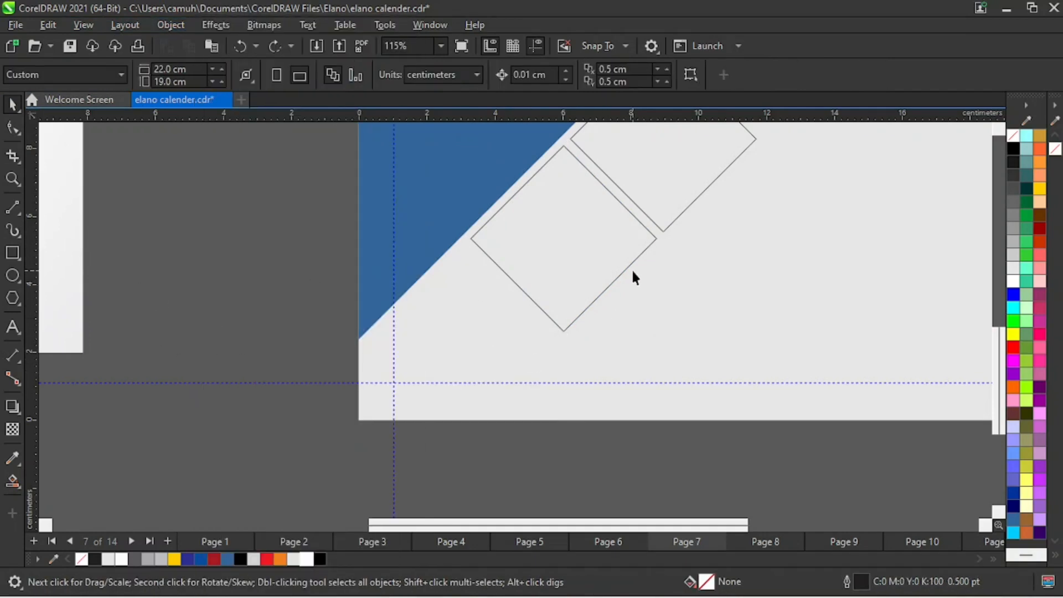
# - Try to move the lowest diamond's left corner node down to the page's left edge, and undo the move
pyautogui.click(655, 239)
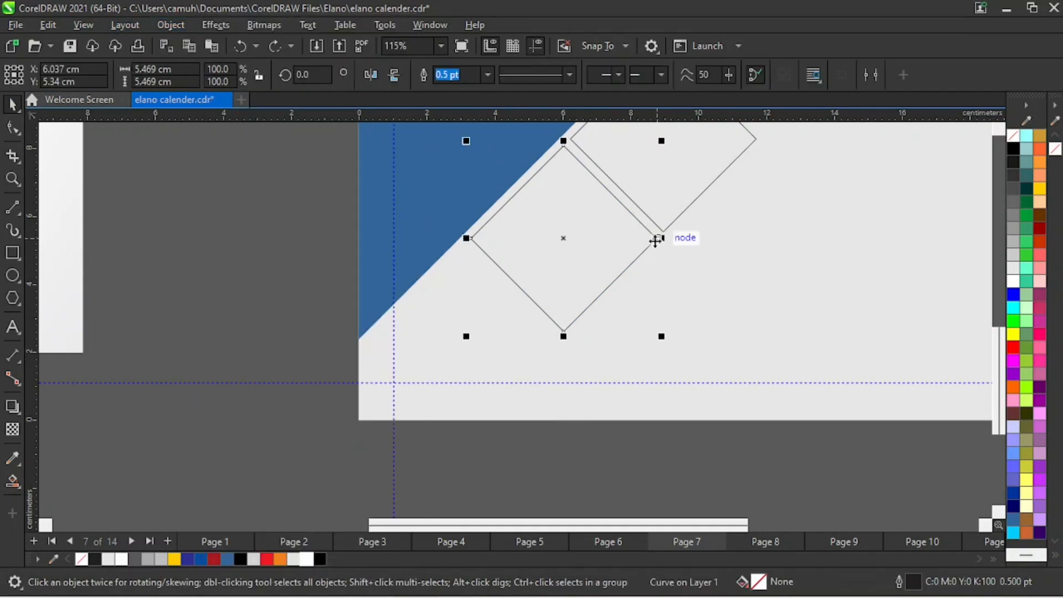
pyautogui.click(18, 131)
pyautogui.click(81, 128)
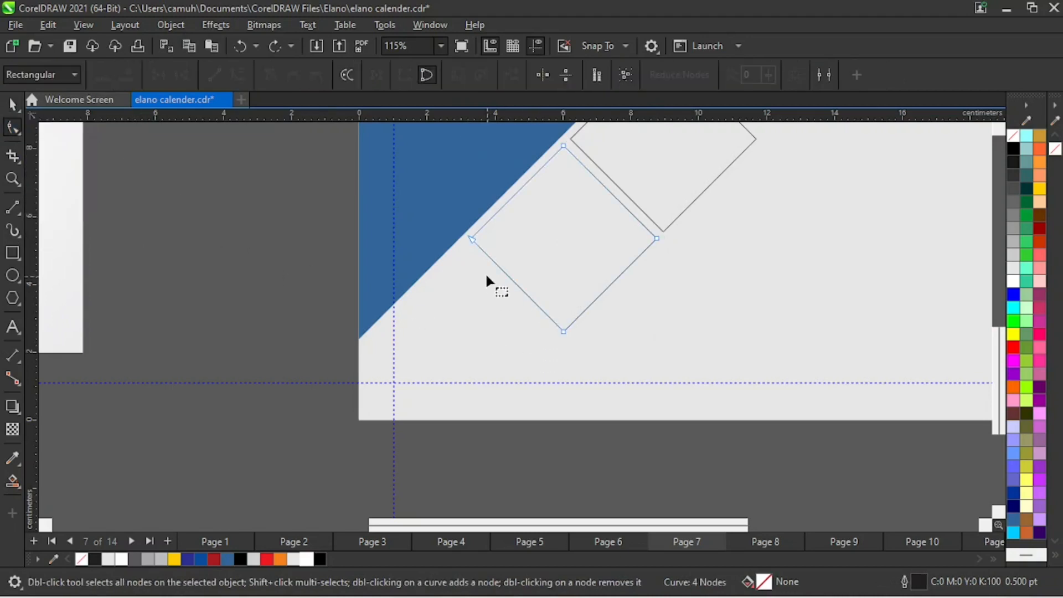
pyautogui.click(470, 237)
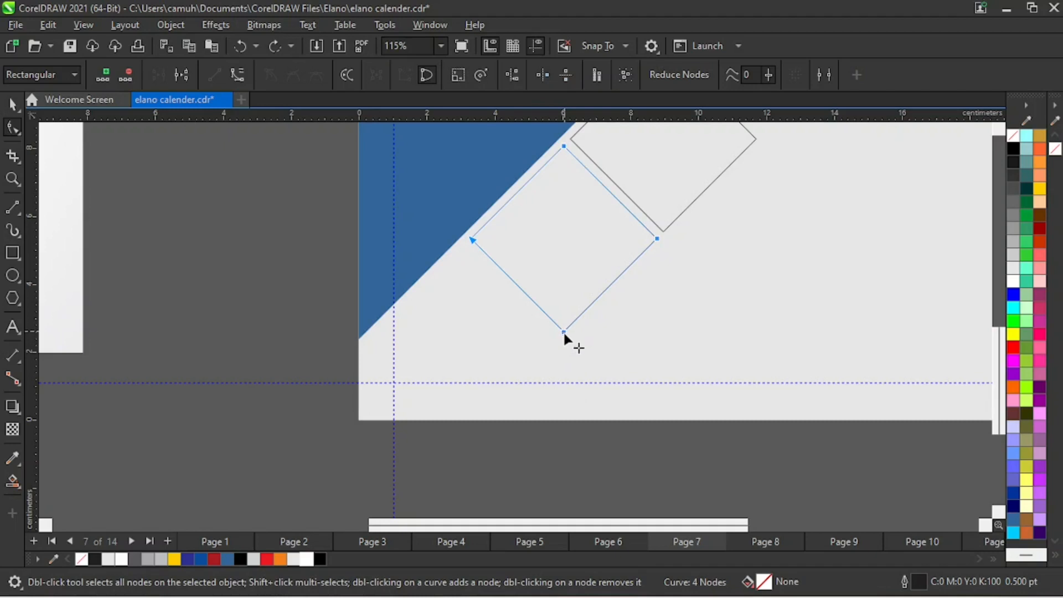
pyautogui.click(303, 321)
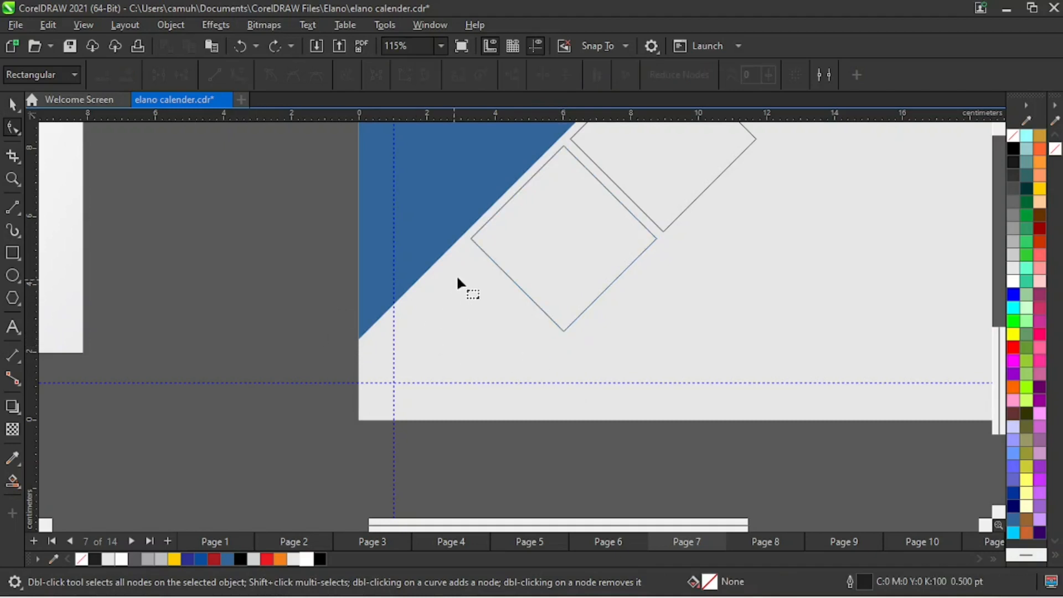
pyautogui.click(470, 237)
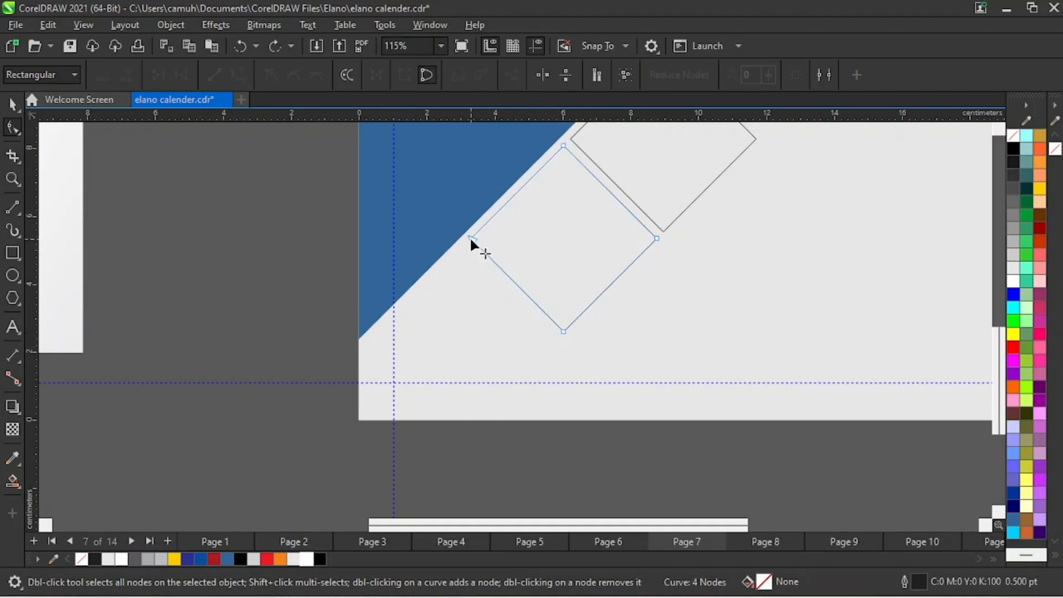
pyautogui.moveTo(469, 237); pyautogui.dragTo(357, 356)
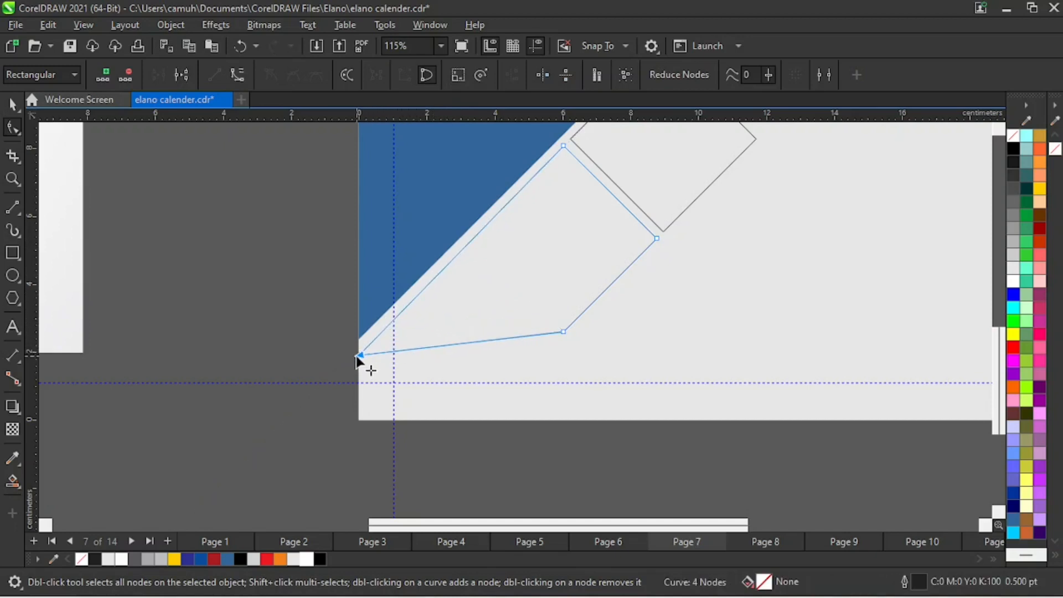
pyautogui.hotkey('ctrl', 'z')
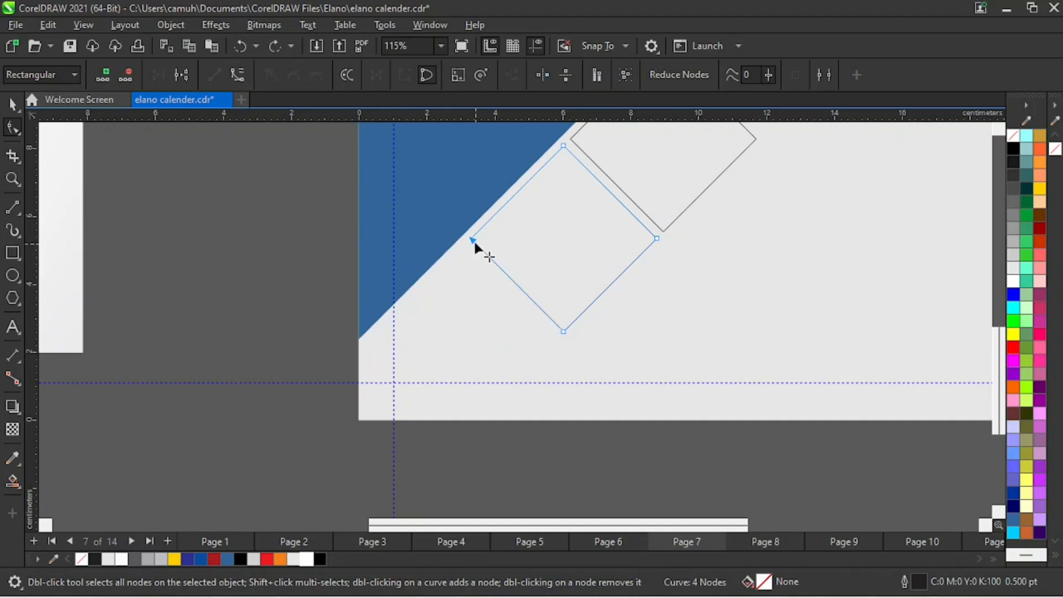
# - Stretch the lowest diamond into a long slanted strip by moving its left and lower corner nodes past the page's lower-left corner
pyautogui.moveTo(472, 239); pyautogui.dragTo(339, 377)
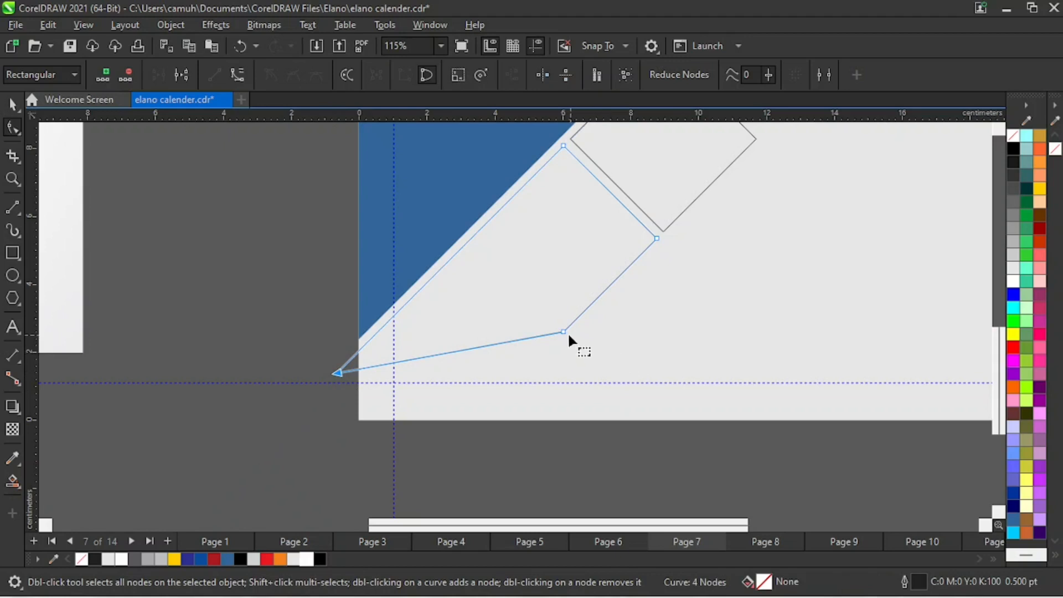
pyautogui.moveTo(563, 331); pyautogui.dragTo(438, 458)
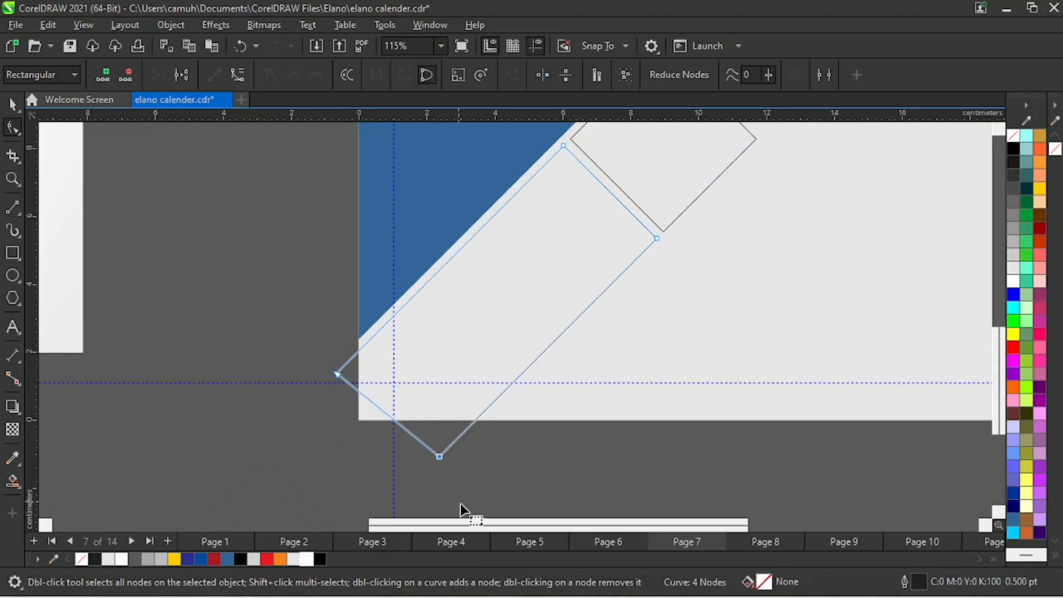
pyautogui.moveTo(279, 324); pyautogui.dragTo(492, 498)
pyautogui.moveTo(439, 457); pyautogui.dragTo(406, 490)
pyautogui.press('space')
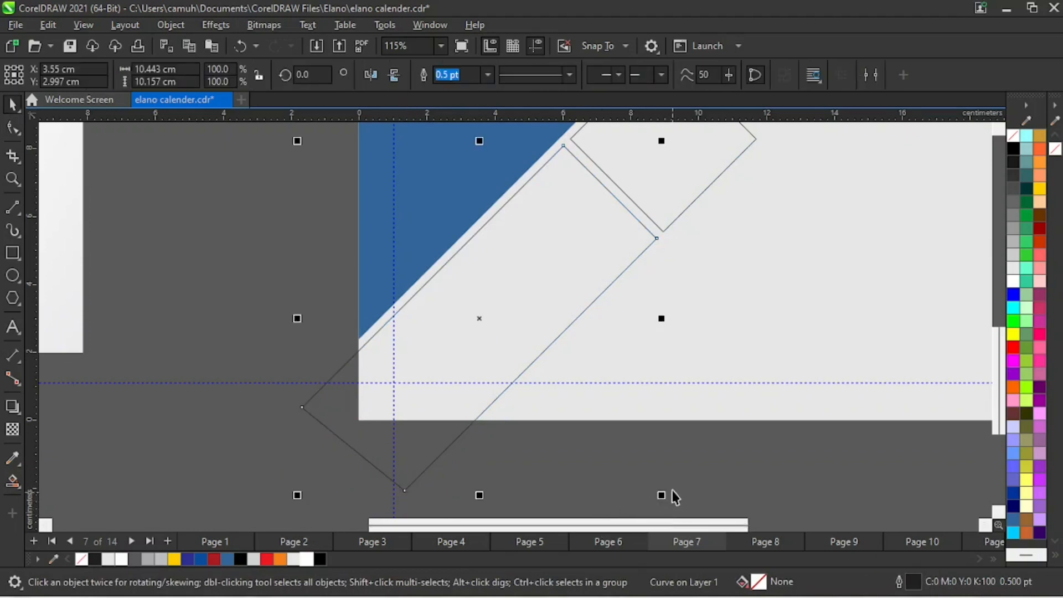
# - Move the upper diamond nearest the blue shape's tip diagonally down past the tip, centred at about X 11.8, Y 11.1 cm
pyautogui.press('z')
pyautogui.scroll(-2, 674, 332)
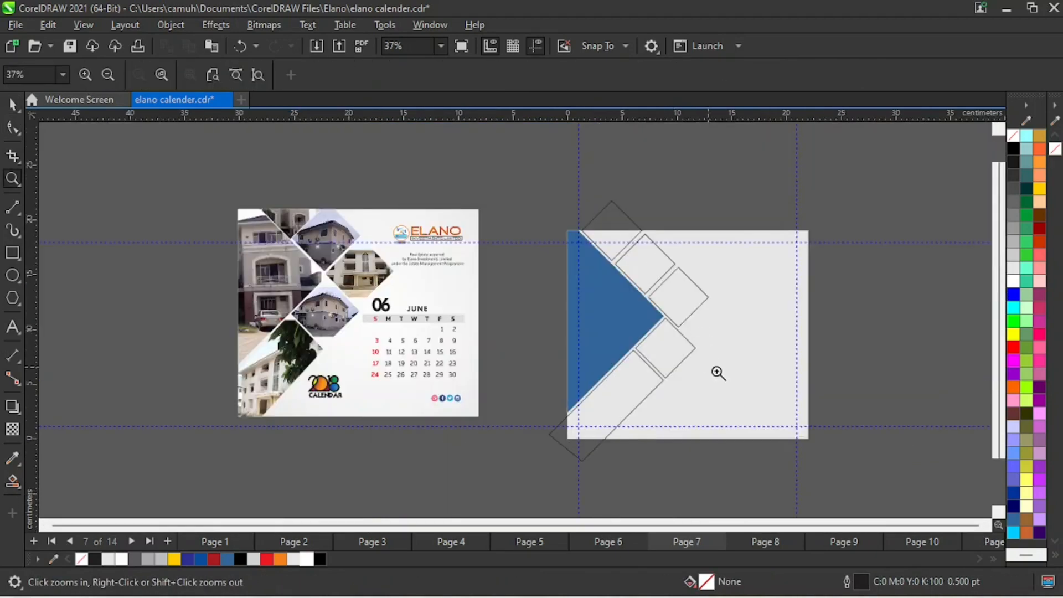
pyautogui.moveTo(481, 163); pyautogui.dragTo(881, 495)
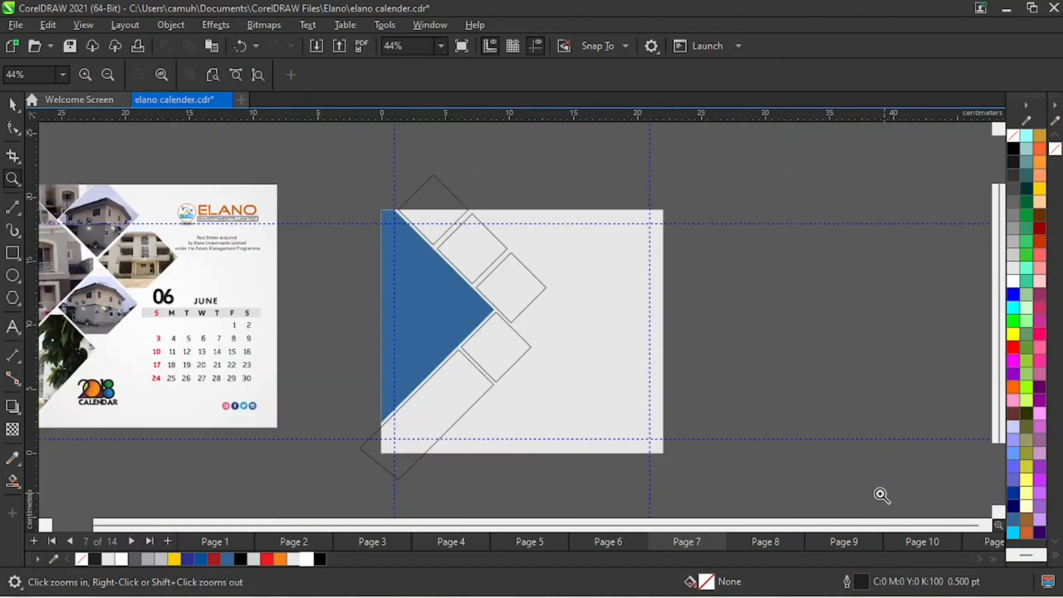
pyautogui.press('space')
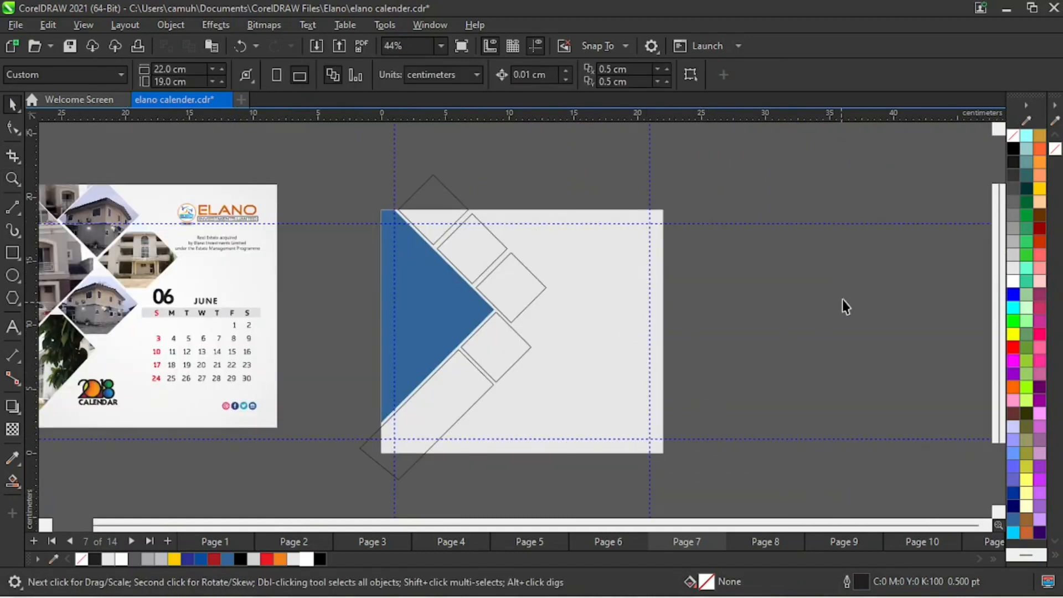
pyautogui.click(523, 306)
pyautogui.moveTo(510, 290); pyautogui.dragTo(535, 313)
pyautogui.press('space')
pyautogui.moveTo(349, 190); pyautogui.dragTo(632, 387)
pyautogui.press('space')
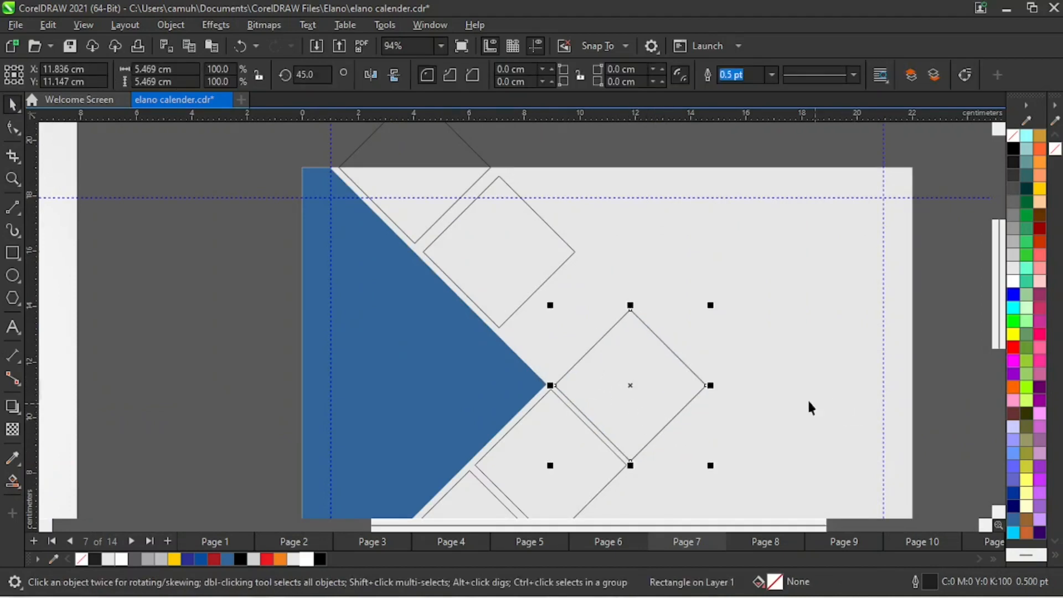
# - Delete the two remaining diamonds along the blue shape's upper slanted edge
pyautogui.press('space')
pyautogui.rightClick(702, 343)
pyautogui.rightClick(567, 396)
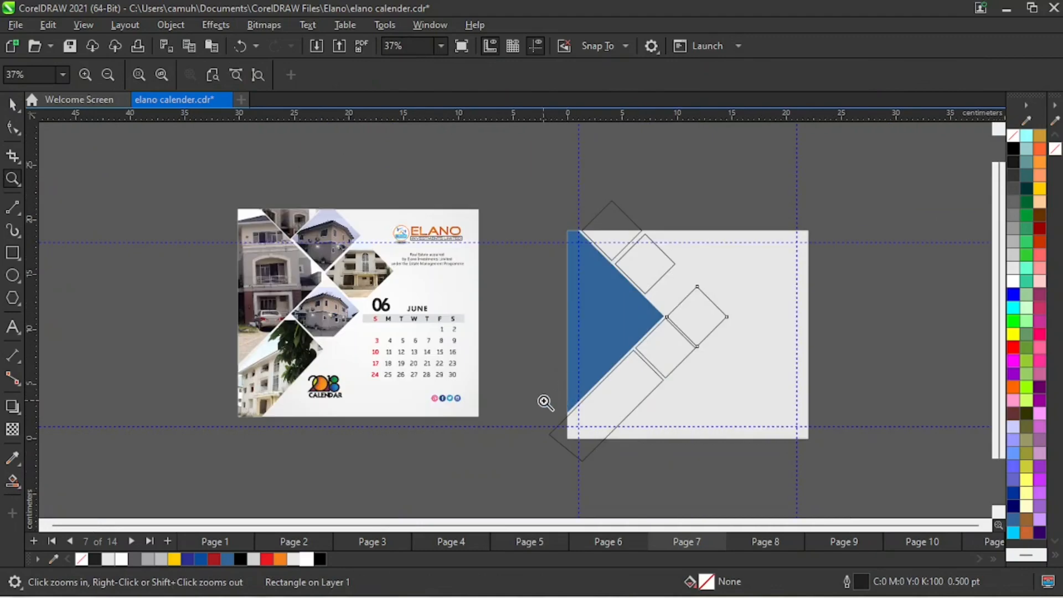
pyautogui.moveTo(490, 185); pyautogui.dragTo(797, 397)
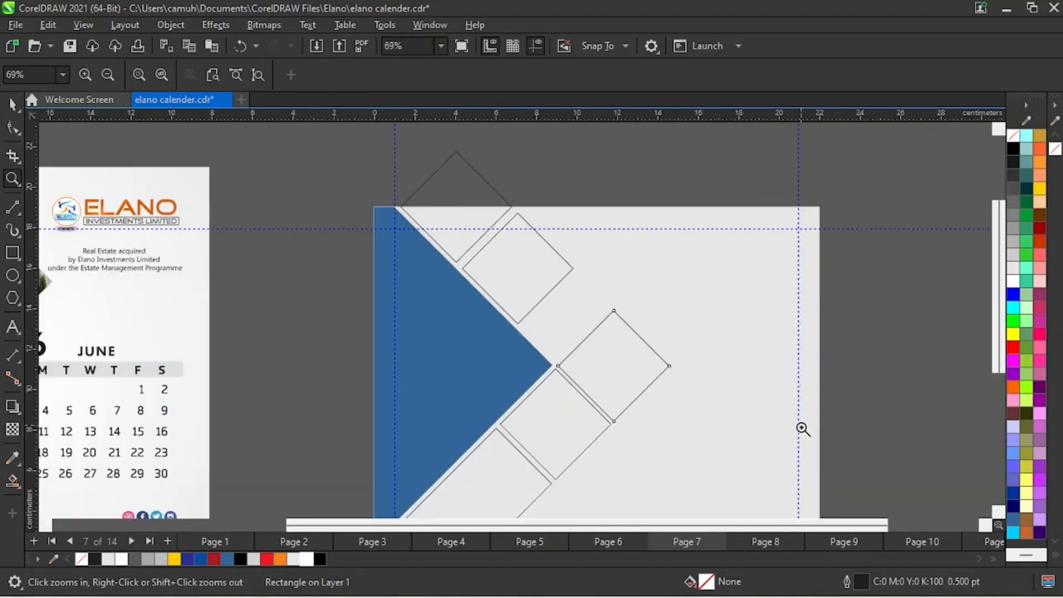
pyautogui.press('space')
pyautogui.moveTo(339, 123); pyautogui.dragTo(596, 338)
pyautogui.press('Delete')
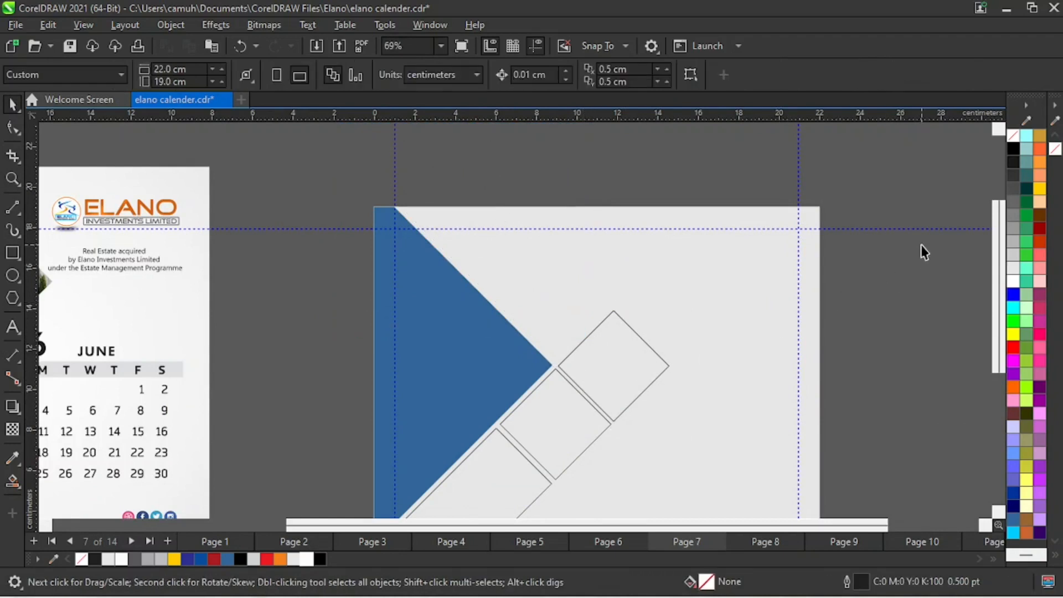
# - Duplicate the diamond beside the tip twice up along the upper slanted edge, centred at about X 8.9, Y 14.3 cm and X 5.8, Y 17.3 cm
pyautogui.moveTo(923, 248); pyautogui.dragTo(517, 439)
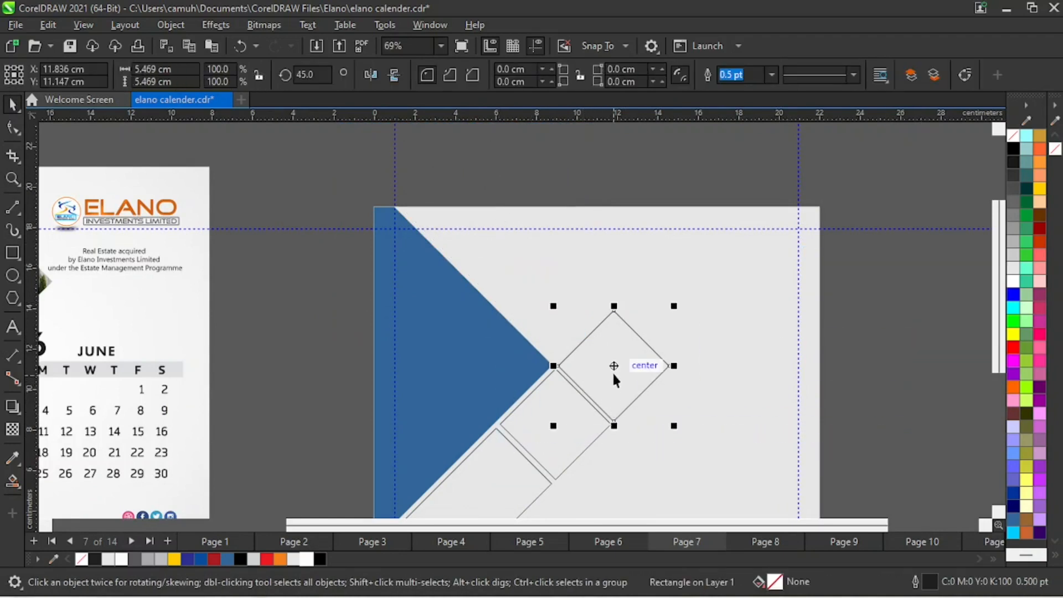
pyautogui.moveTo(614, 379); pyautogui.dragTo(492, 245)
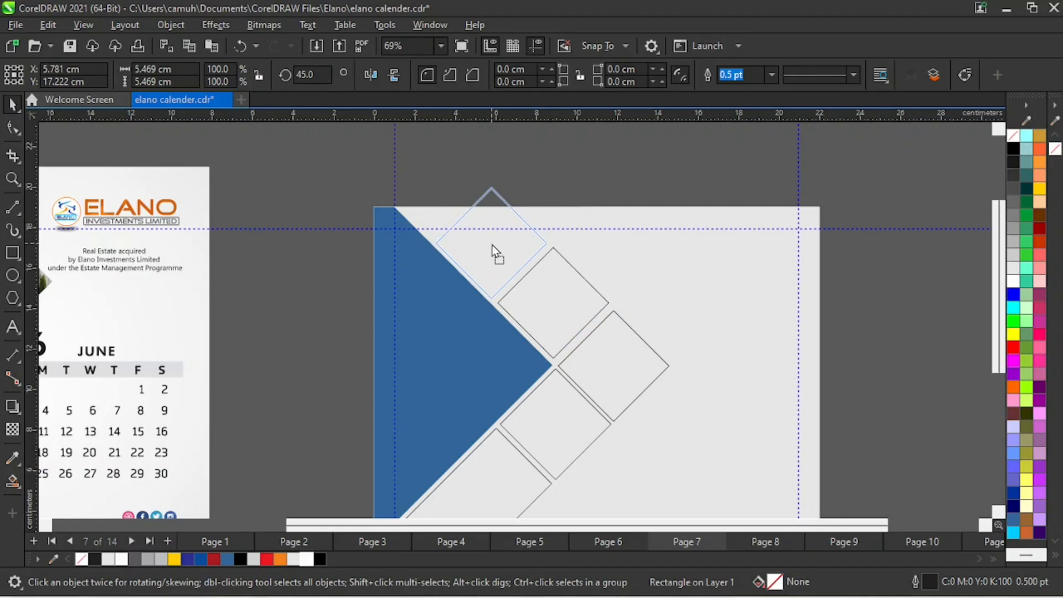
pyautogui.moveTo(493, 245); pyautogui.dragTo(495, 246)
pyautogui.hotkey('ctrl', 'z')
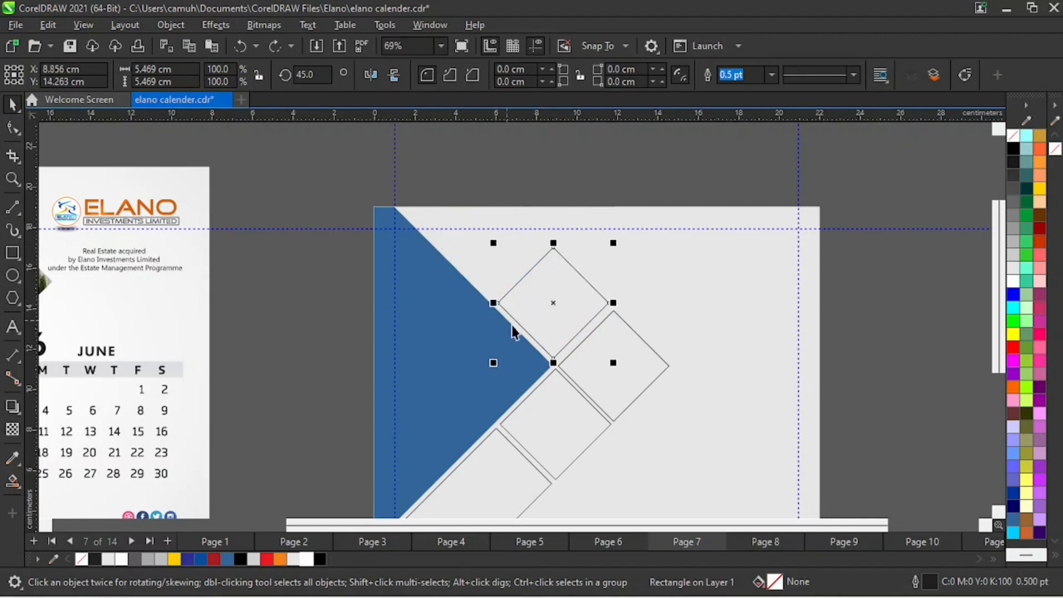
pyautogui.moveTo(556, 301); pyautogui.dragTo(492, 245)
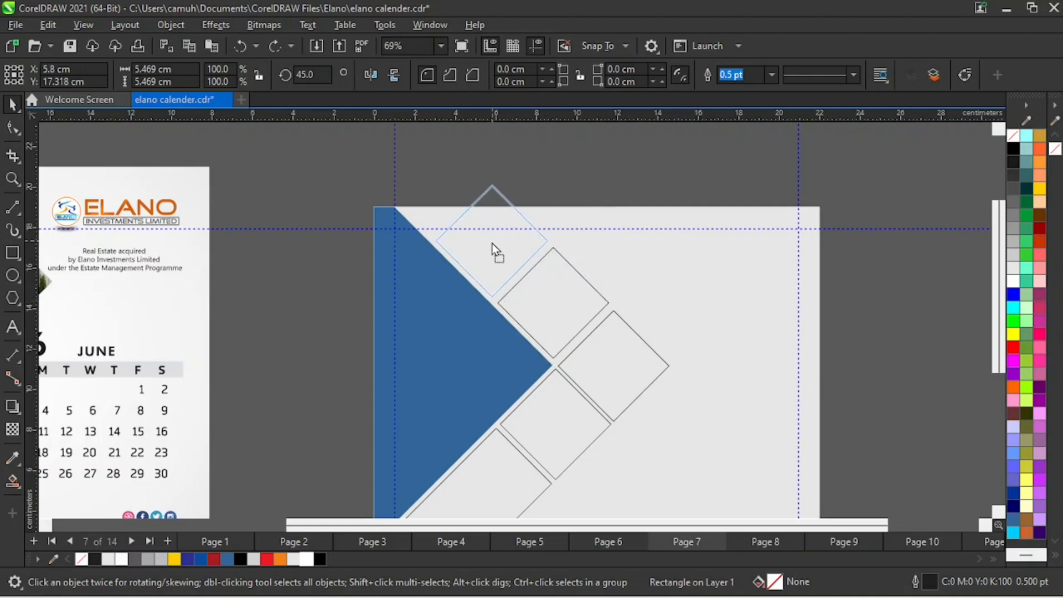
pyautogui.moveTo(493, 244); pyautogui.dragTo(493, 243)
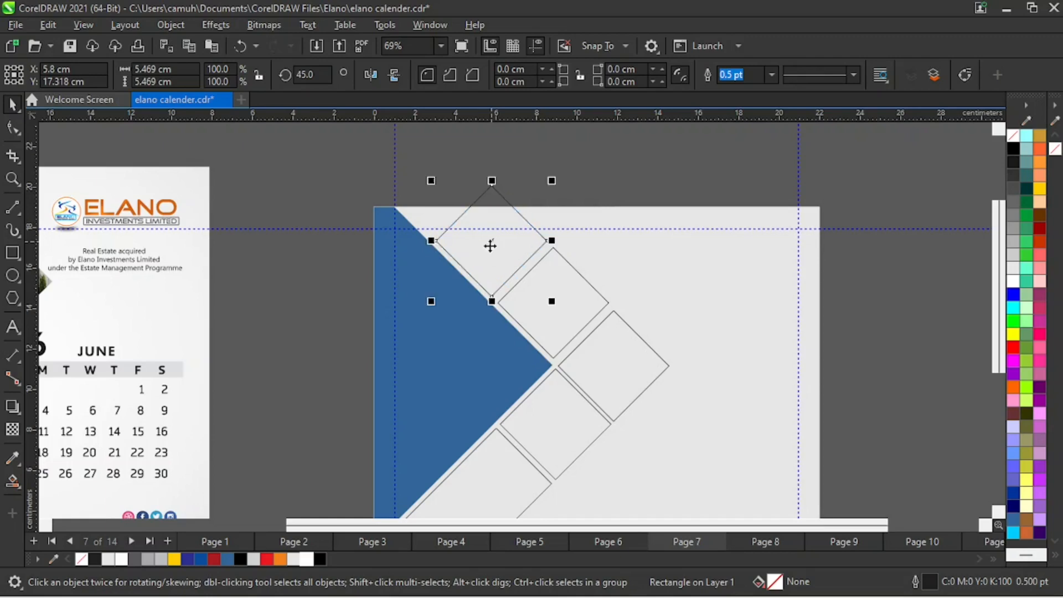
# - Convert the topmost diamond, which overlaps the page's upper edge, to curves
pyautogui.press('z')
pyautogui.rightClick(493, 327)
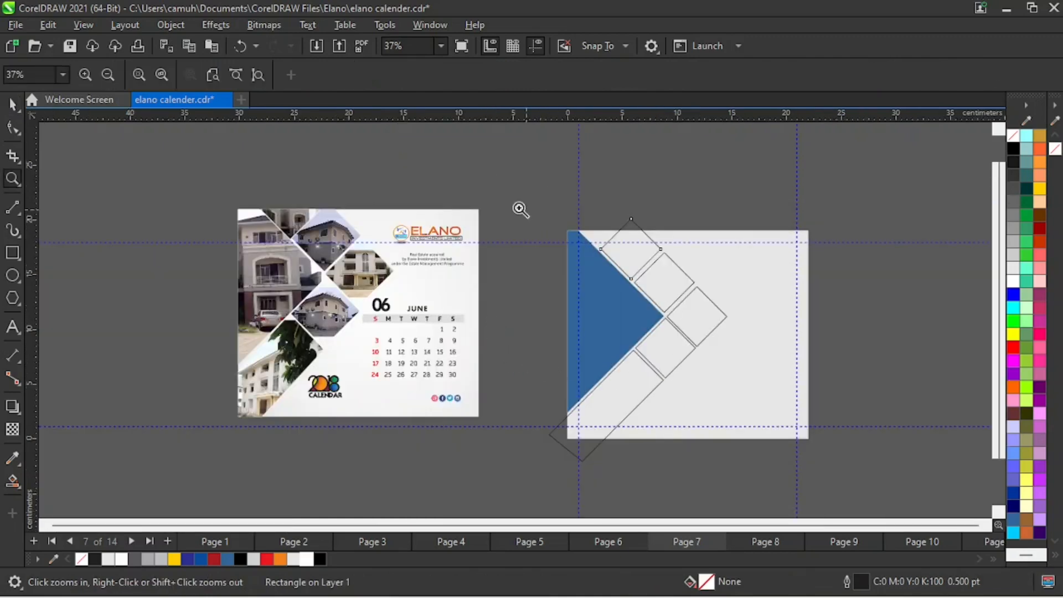
pyautogui.moveTo(523, 209); pyautogui.dragTo(686, 302)
pyautogui.press('space')
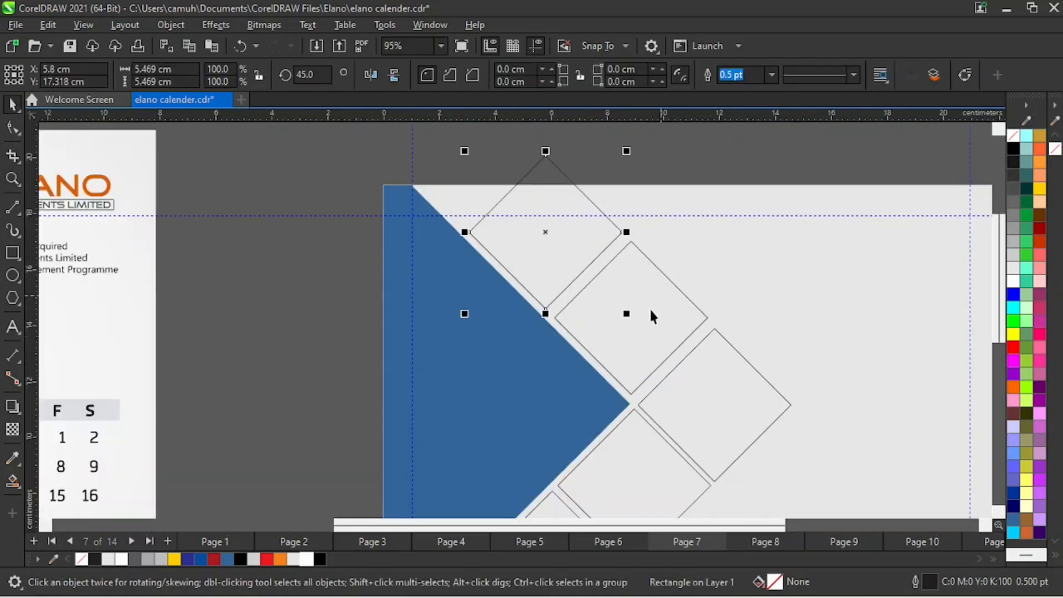
pyautogui.press('z')
pyautogui.rightClick(564, 335)
pyautogui.moveTo(497, 183); pyautogui.dragTo(623, 275)
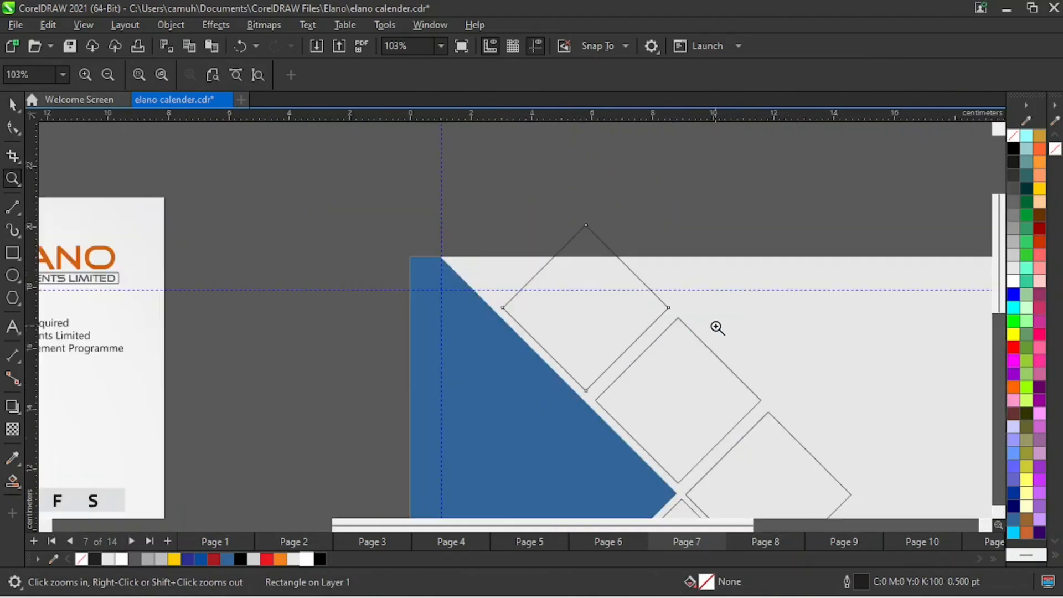
pyautogui.press('space')
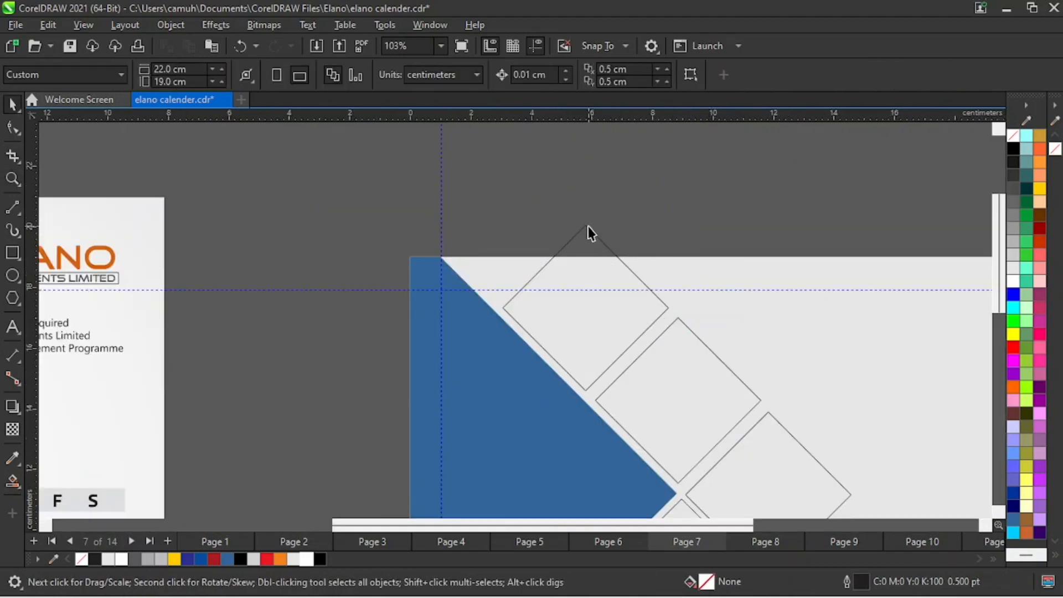
pyautogui.click(588, 227)
pyautogui.click(171, 25)
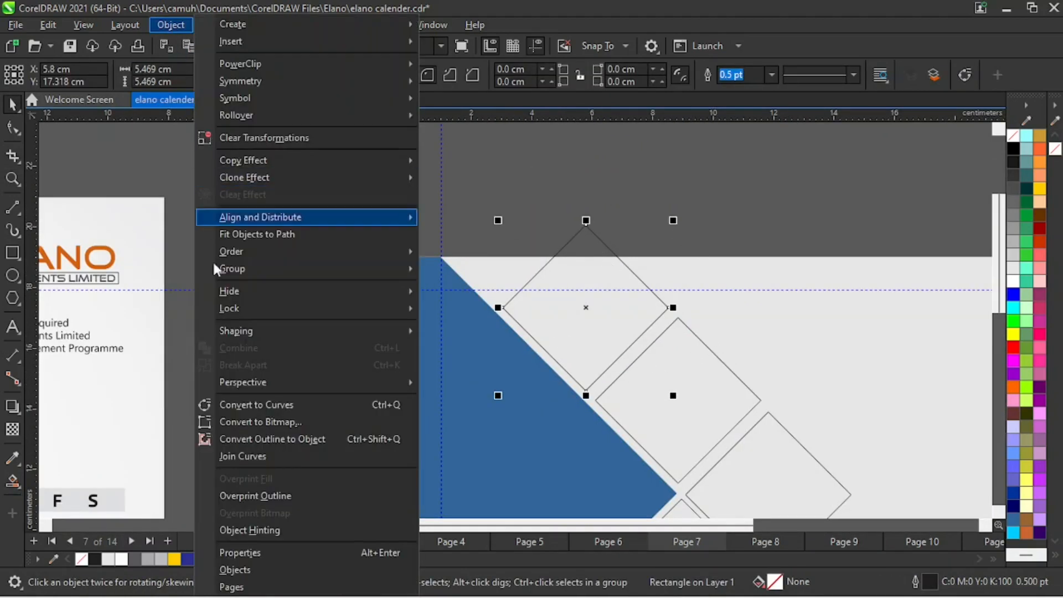
pyautogui.click(284, 407)
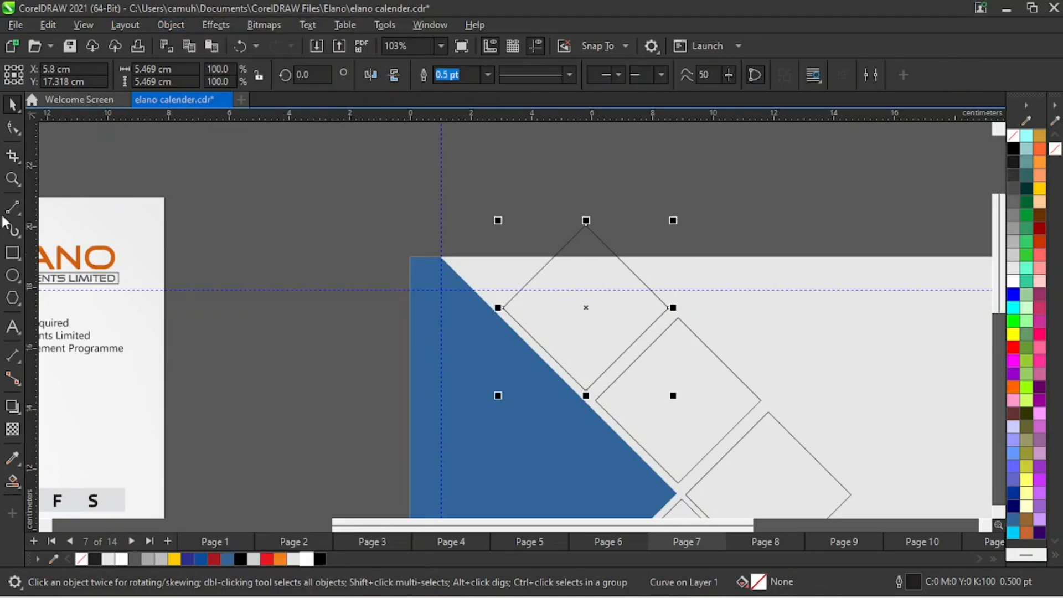
# - Stretch the topmost diamond along the blue shape's upper slanted edge by moving its top and left corner nodes beyond the page's upper edge
pyautogui.click(12, 128)
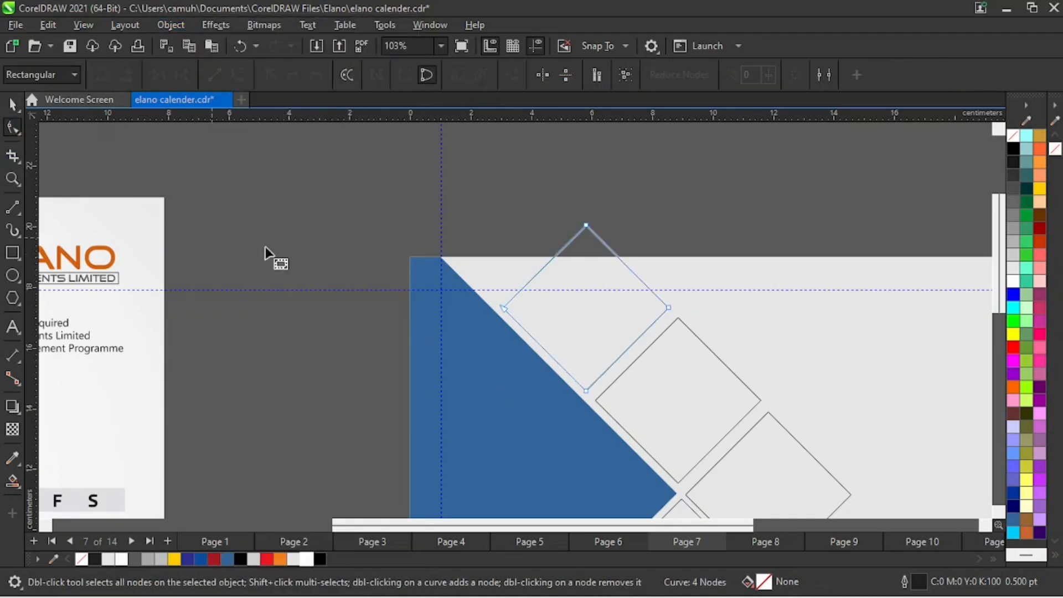
pyautogui.click(587, 226)
pyautogui.keyDown('shift'); pyautogui.click(504, 309); pyautogui.keyUp('shift')
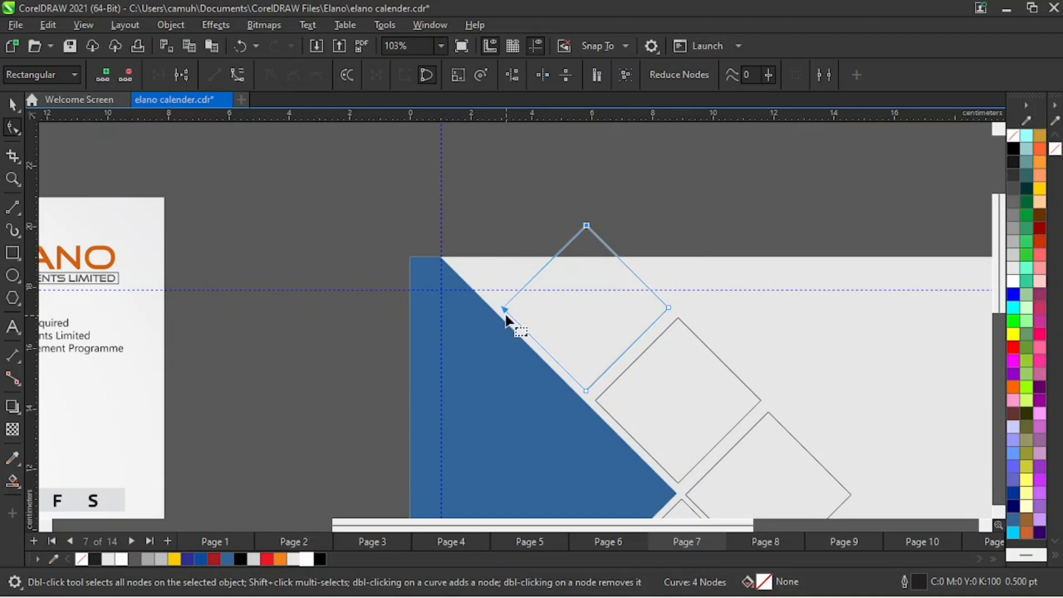
pyautogui.moveTo(505, 309); pyautogui.dragTo(426, 231)
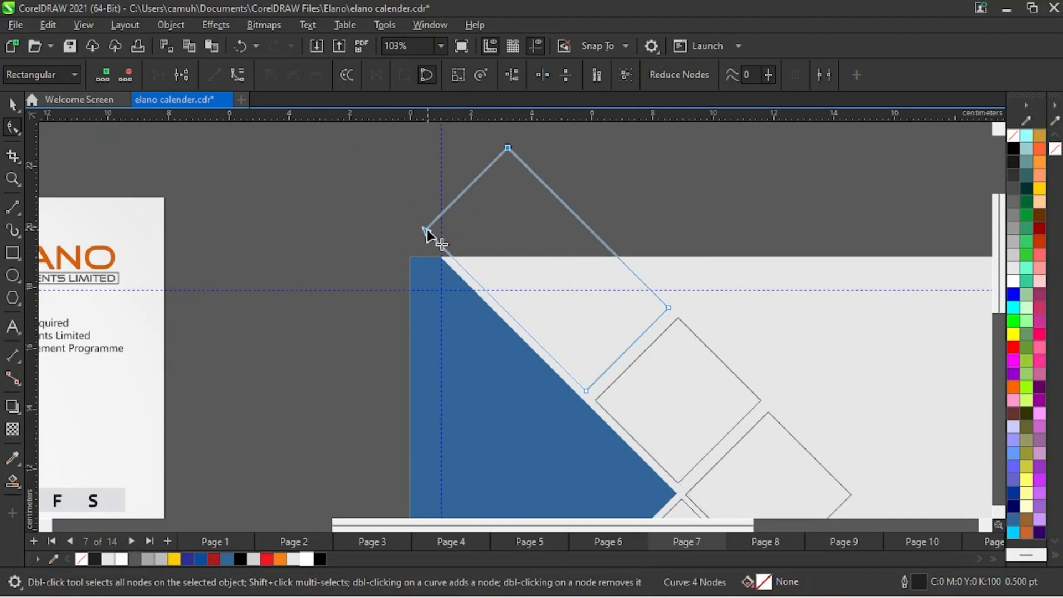
# - Smart Fill the parts of the lower and upper elongated strips that lie within the page with blue (R51 G102 B153)
pyautogui.press('space')
pyautogui.press('z')
pyautogui.rightClick(437, 333)
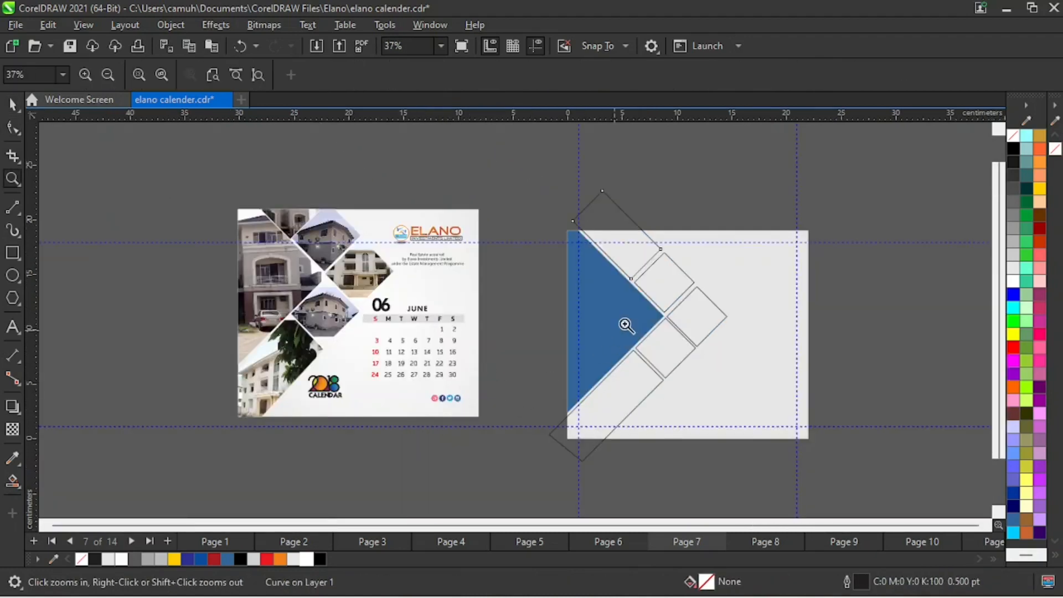
pyautogui.moveTo(483, 199); pyautogui.dragTo(849, 484)
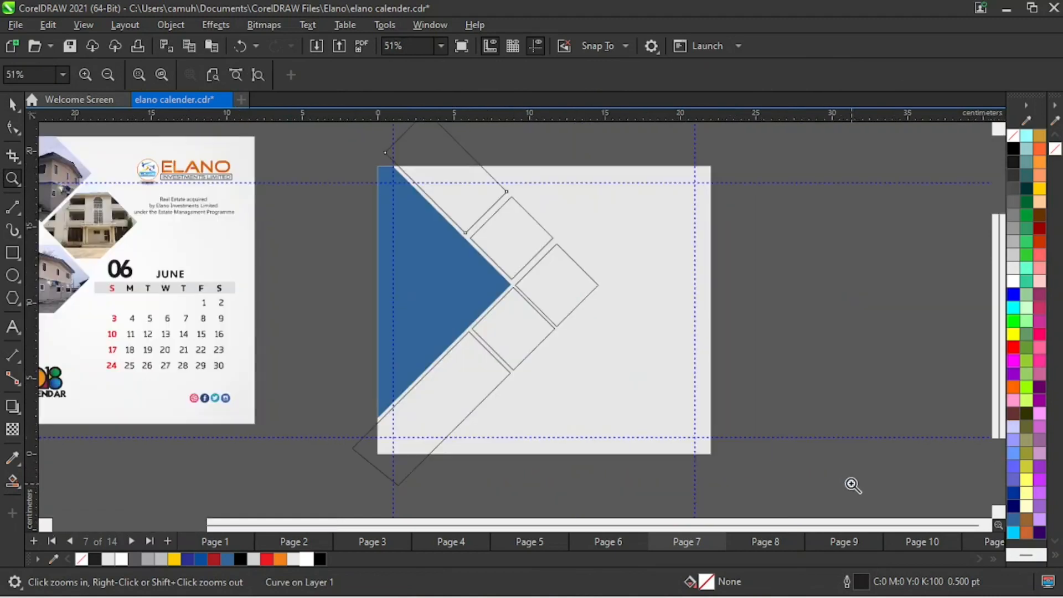
pyautogui.press('space')
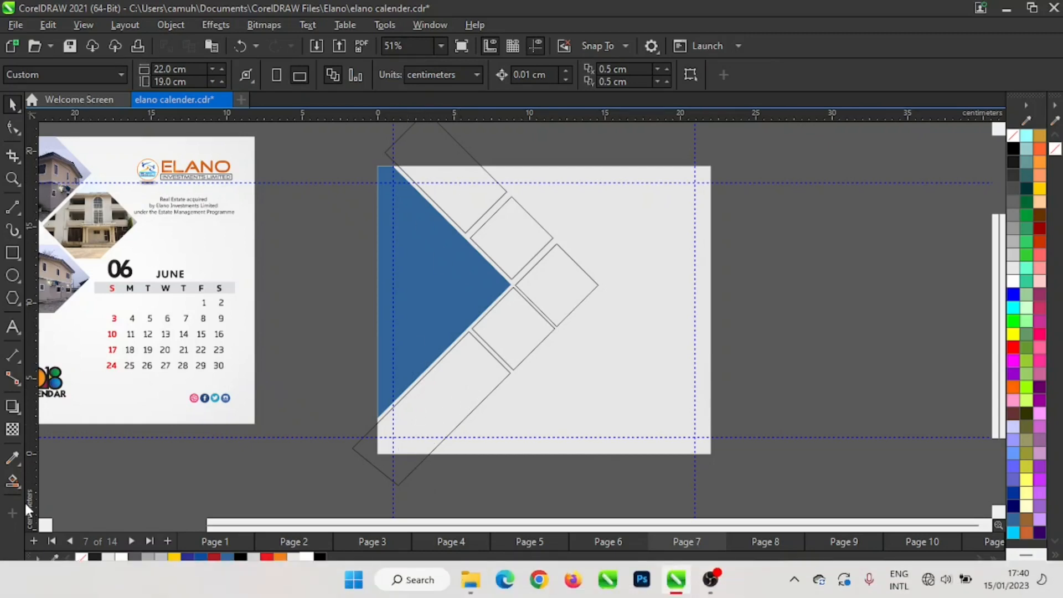
pyautogui.click(12, 481)
pyautogui.click(66, 499)
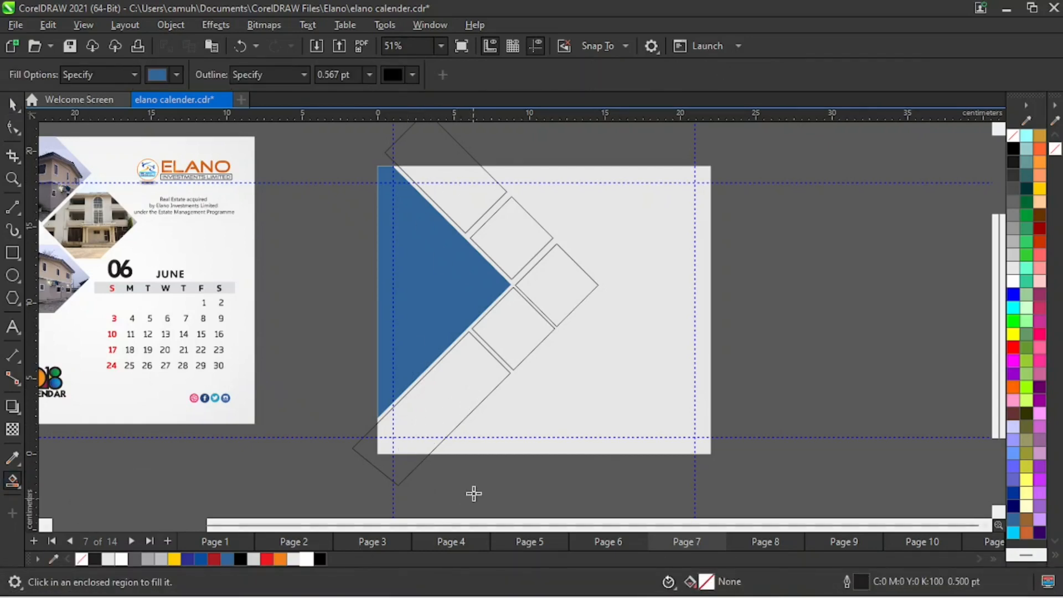
pyautogui.click(466, 404)
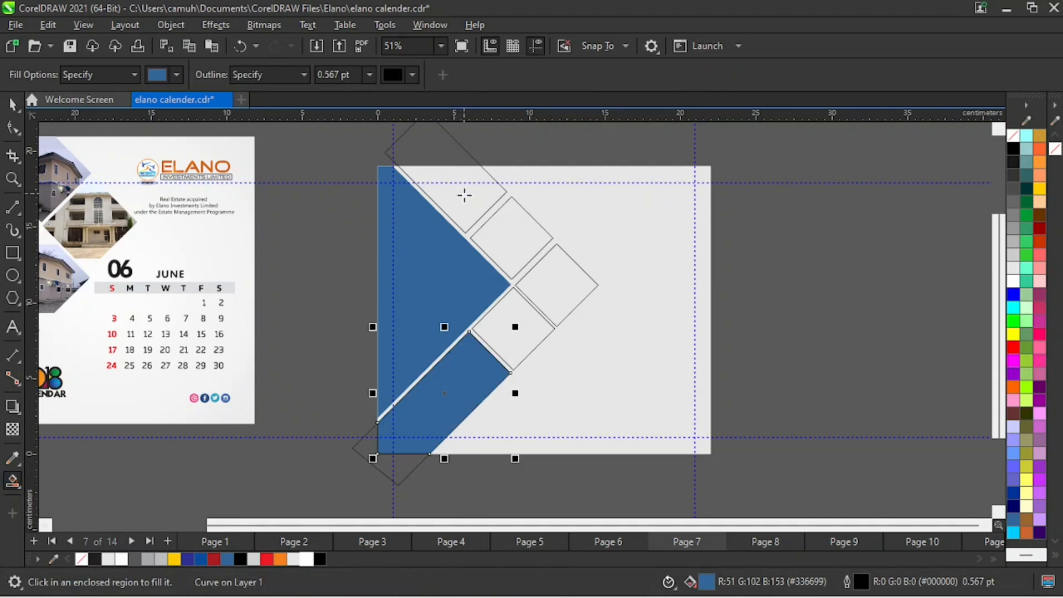
pyautogui.click(467, 221)
# - Delete the two original strip outlines that extend beyond the page's upper and lower edges
pyautogui.click(18, 107)
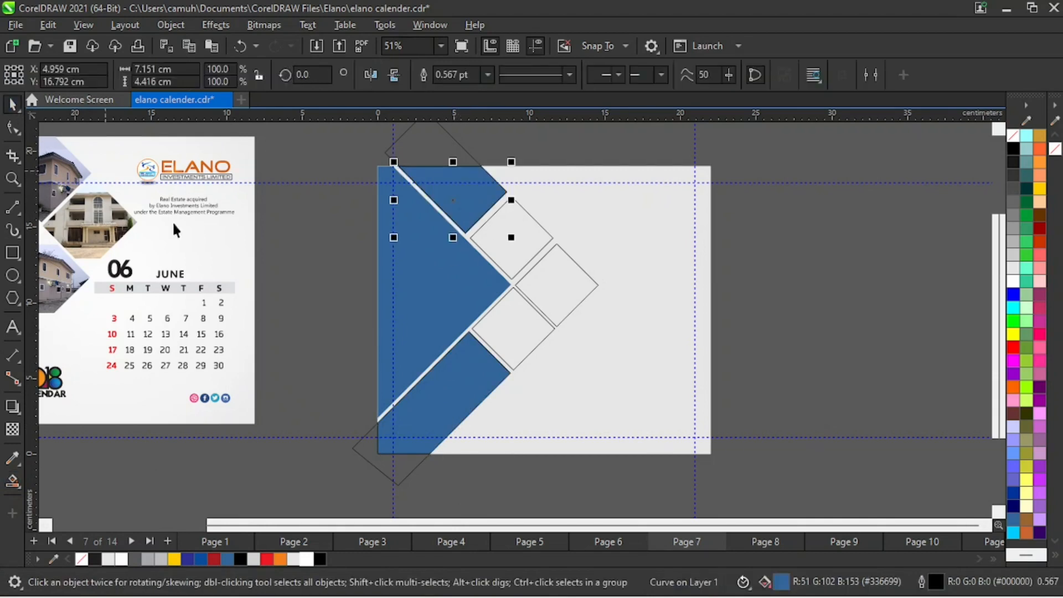
pyautogui.click(317, 222)
pyautogui.click(389, 160)
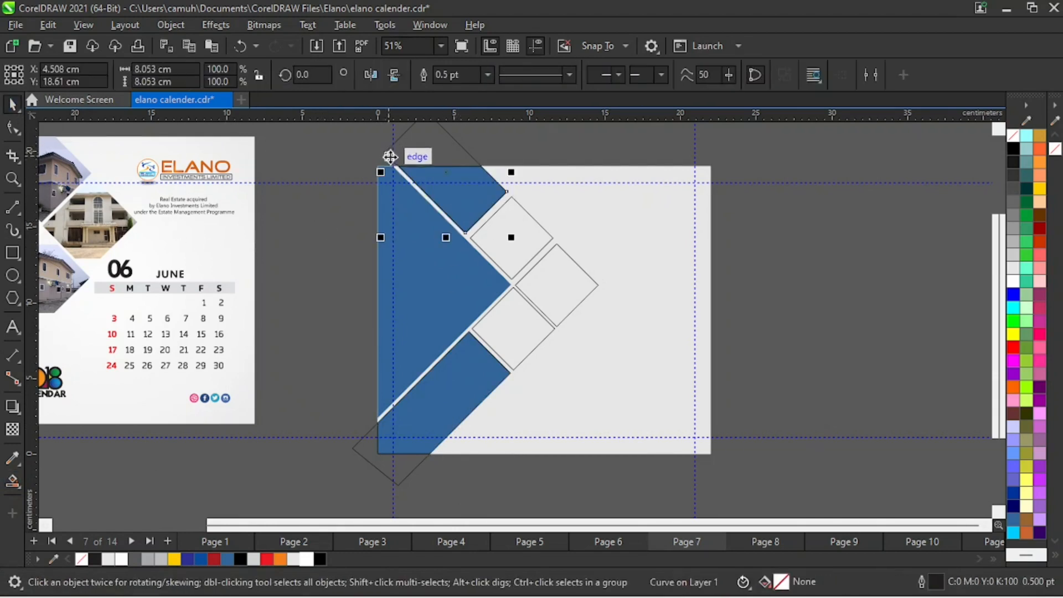
pyautogui.click(508, 447)
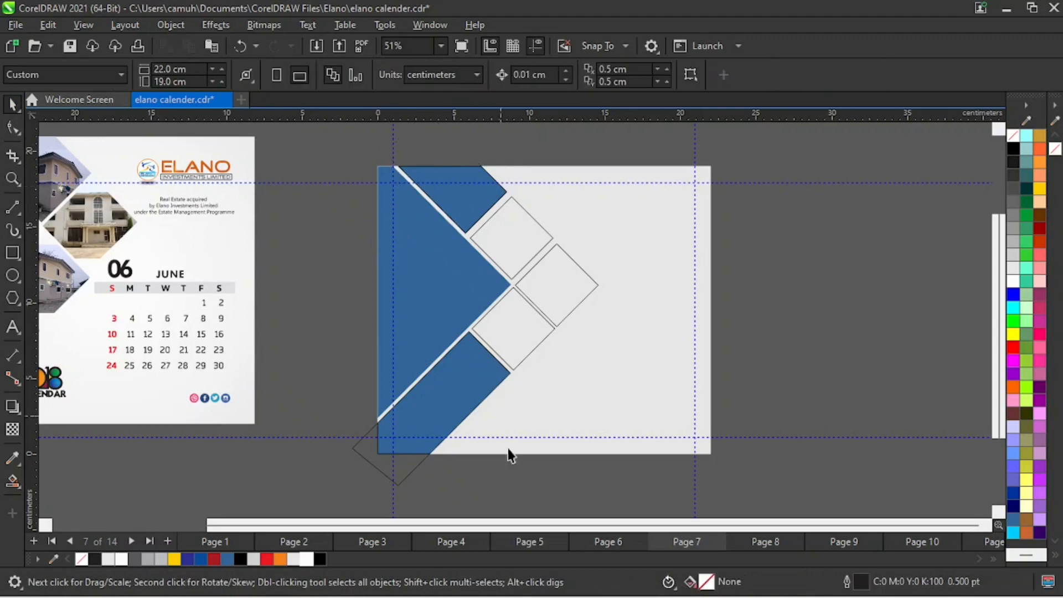
pyautogui.click(375, 469)
pyautogui.press('Delete')
pyautogui.scroll(-2, 480, 515)
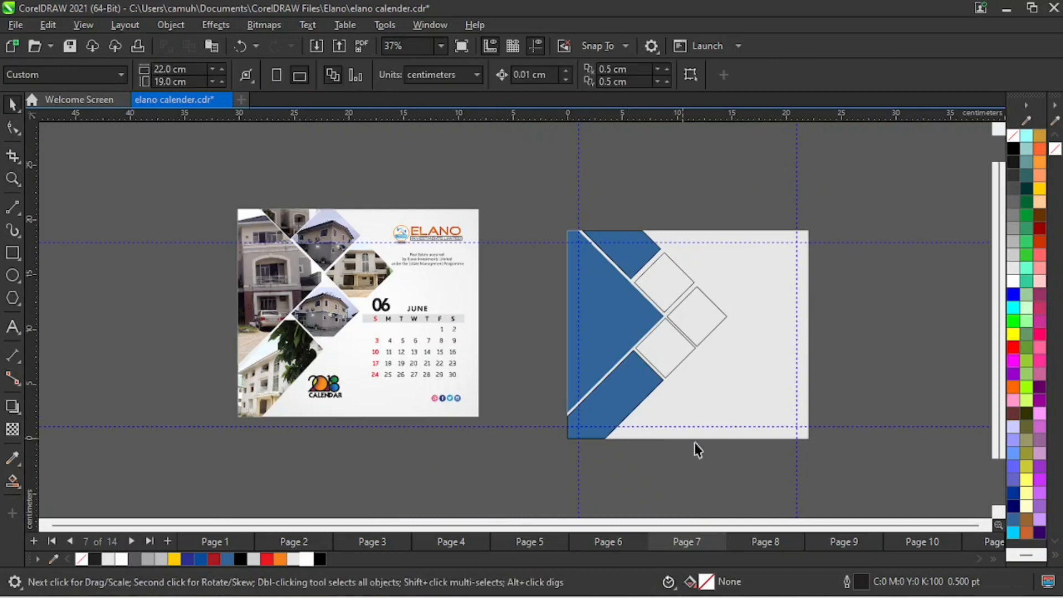
# - Fill the three diamonds with the same blue (R51 G102 B153) and remove the outlines from all six shapes
pyautogui.moveTo(519, 201); pyautogui.dragTo(741, 459)
pyautogui.moveTo(925, 196); pyautogui.dragTo(613, 439)
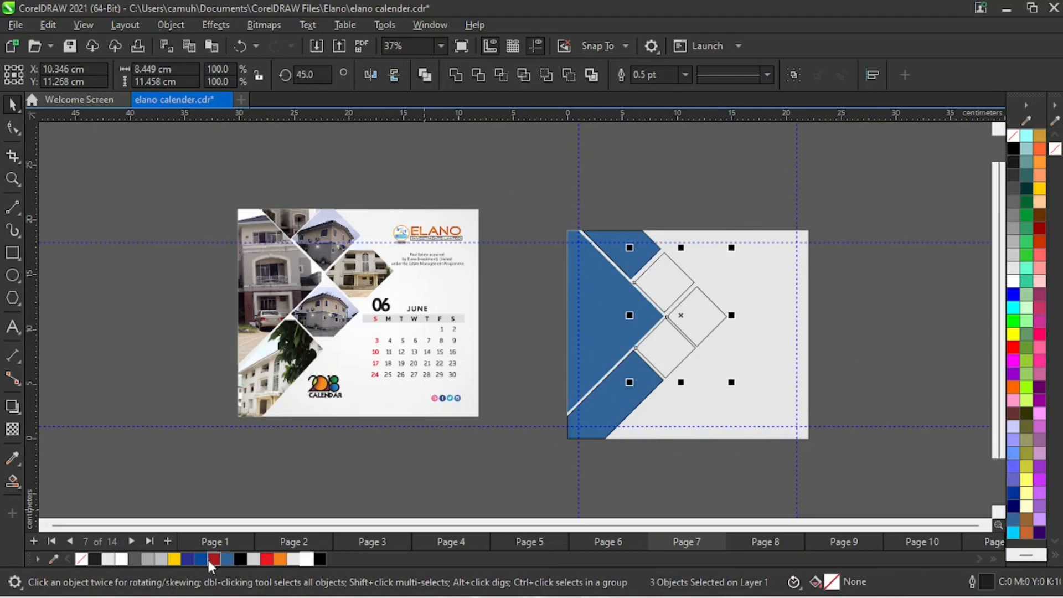
pyautogui.click(227, 560)
pyautogui.moveTo(518, 182); pyautogui.dragTo(758, 492)
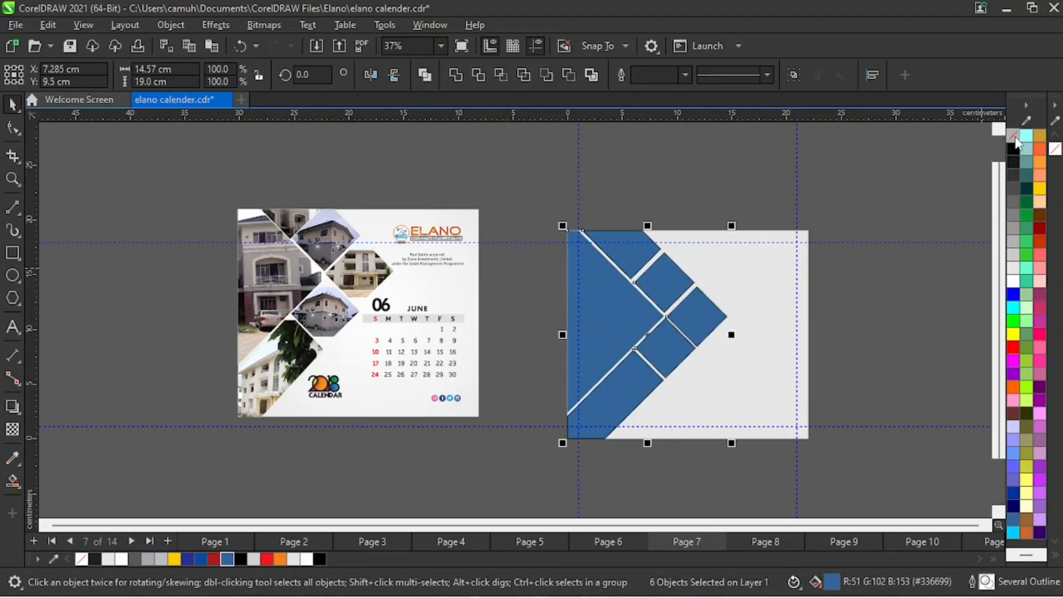
pyautogui.rightClick(1014, 136)
pyautogui.click(1004, 148)
pyautogui.click(819, 378)
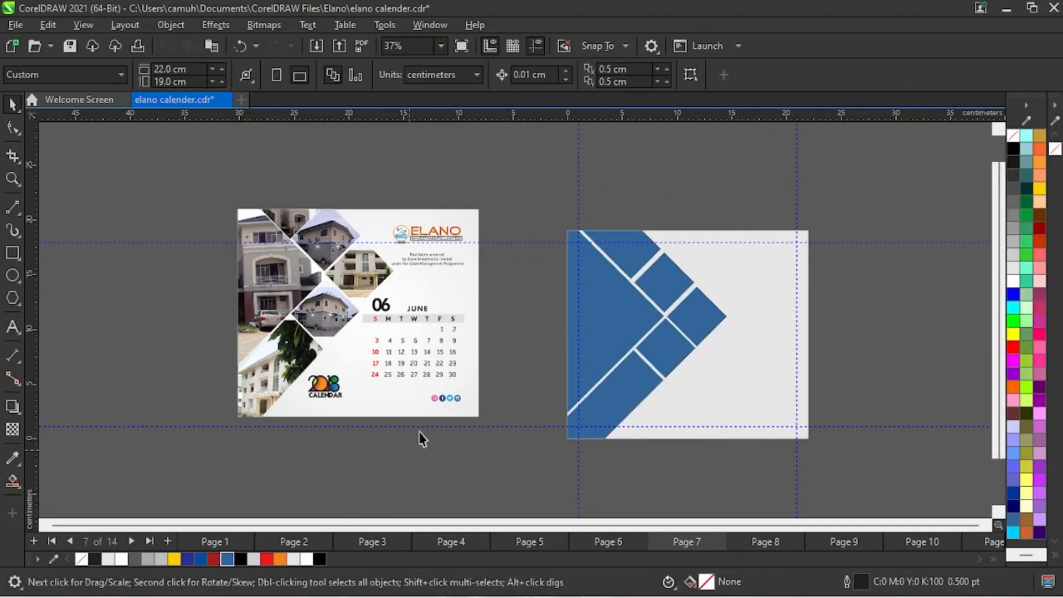
# - Ungroup the reference calendar and copy its ELANO logo with the text below to about X 16.9, Y 15.6 cm on the new page
pyautogui.moveTo(535, 199); pyautogui.dragTo(356, 287)
pyautogui.click(476, 227)
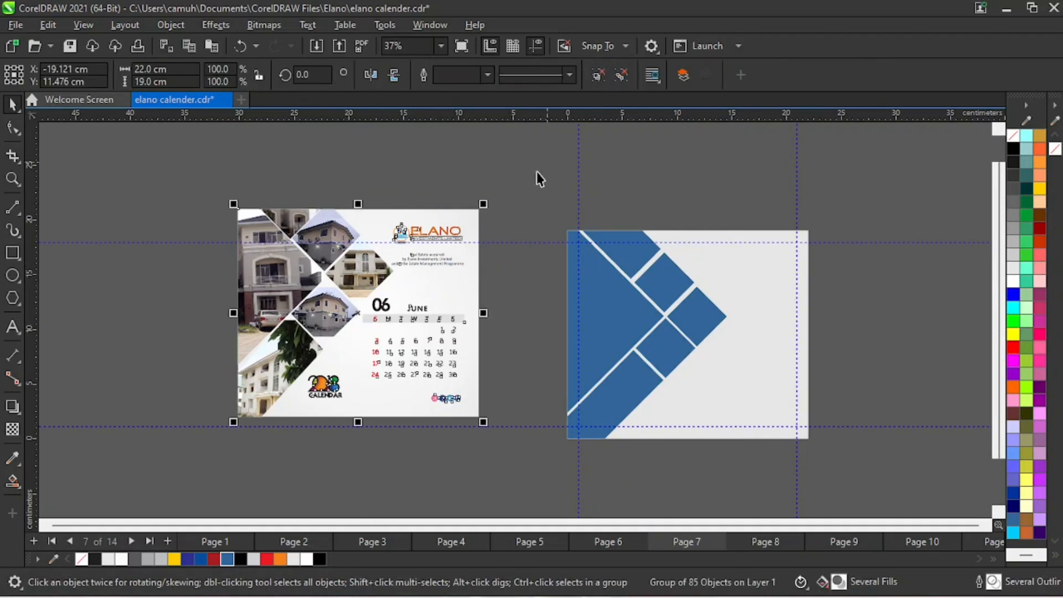
pyautogui.moveTo(530, 179); pyautogui.dragTo(376, 283)
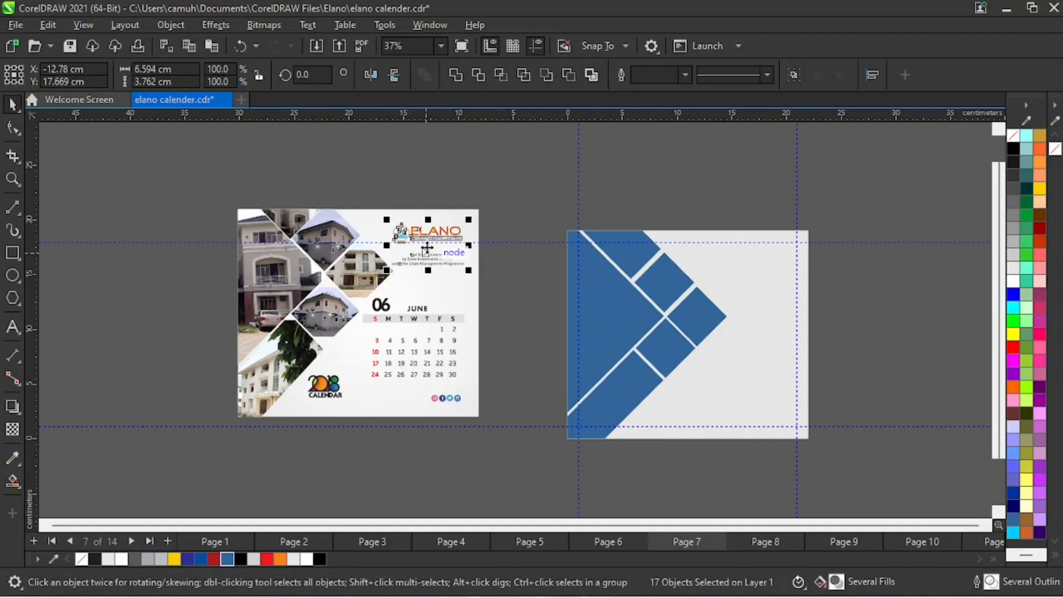
pyautogui.moveTo(443, 258); pyautogui.dragTo(753, 278)
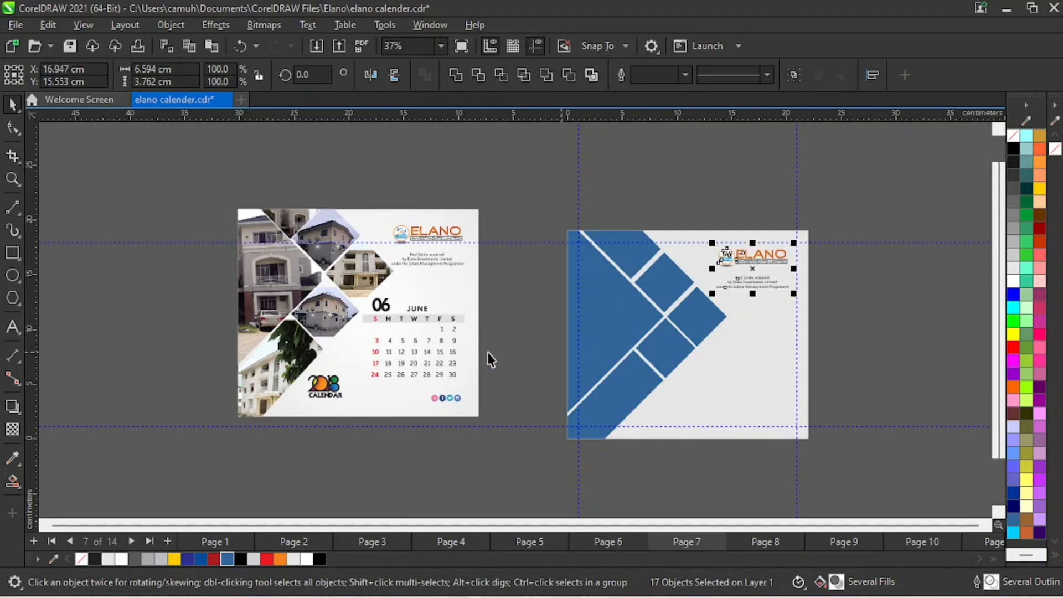
# - Copy the 06 JUNE heading and date grid from the reference calendar to about X 16.6, Y 6.2 cm on the new page
pyautogui.moveTo(501, 275); pyautogui.dragTo(352, 391)
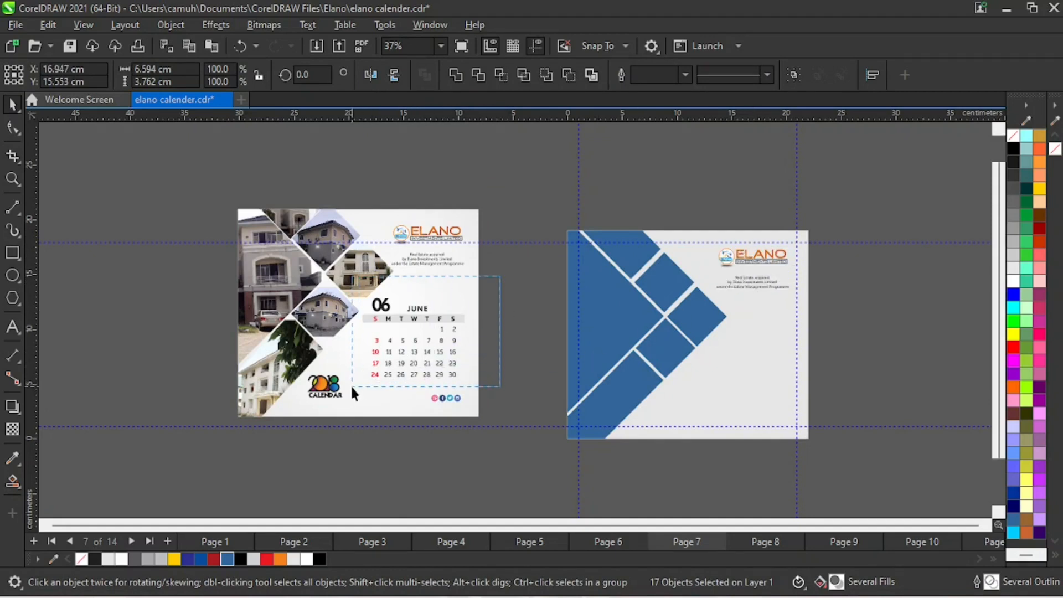
pyautogui.moveTo(414, 327); pyautogui.dragTo(750, 337)
pyautogui.moveTo(749, 338); pyautogui.dragTo(750, 358)
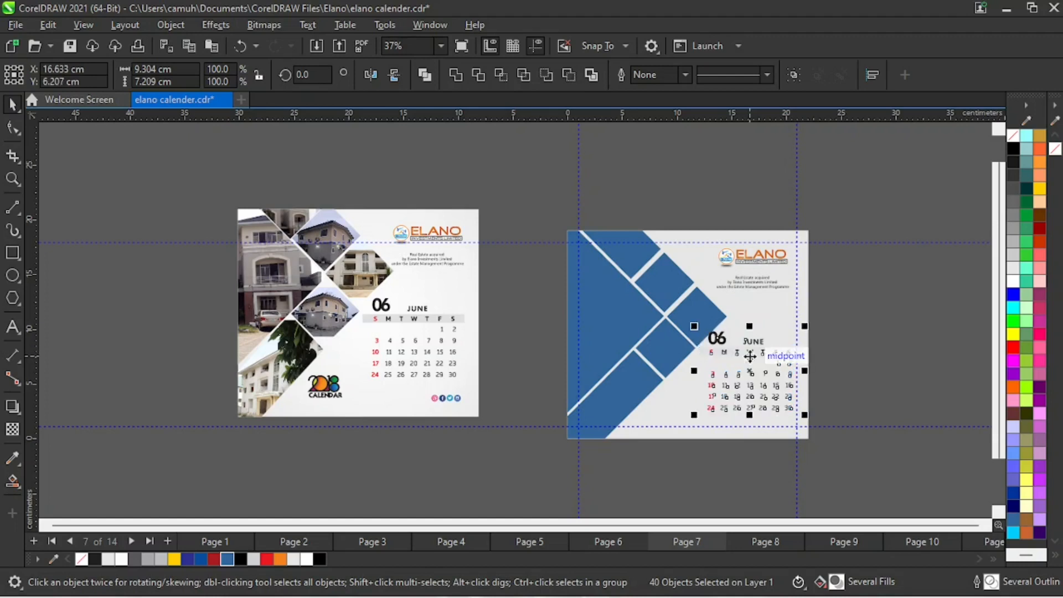
# - Copy the 2018 CALENDAR logo and the four social media icons from the reference to the new page's lower area
pyautogui.click(337, 394)
pyautogui.moveTo(337, 394); pyautogui.dragTo(664, 412)
pyautogui.moveTo(391, 446); pyautogui.dragTo(517, 382)
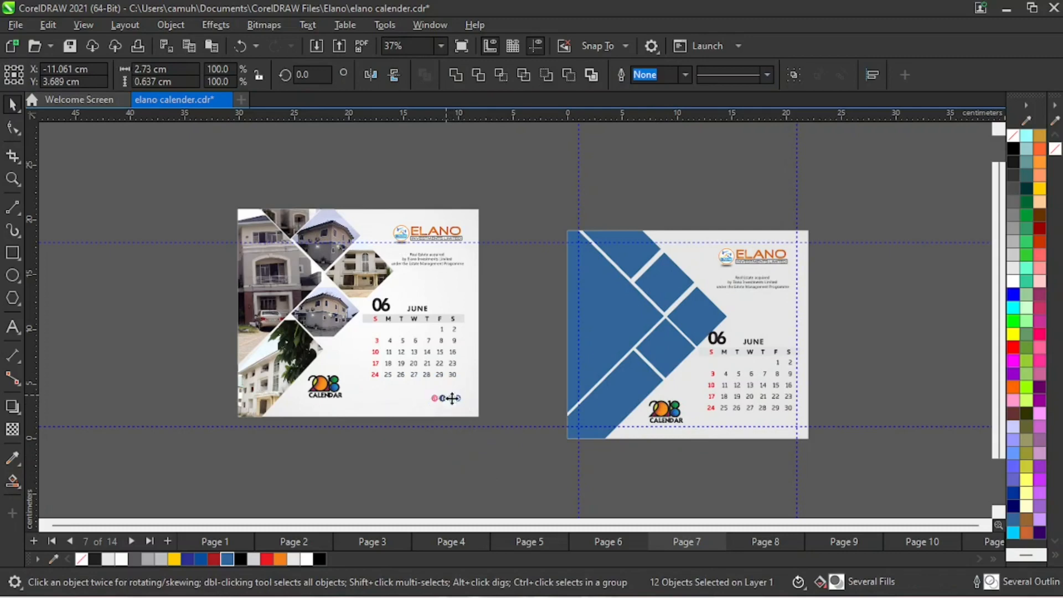
pyautogui.moveTo(452, 398); pyautogui.dragTo(772, 422)
pyautogui.click(702, 498)
# - Examine the copied June date grid, social media icons and 2018 CALENDAR logo up close against the page's guidelines
pyautogui.press('z')
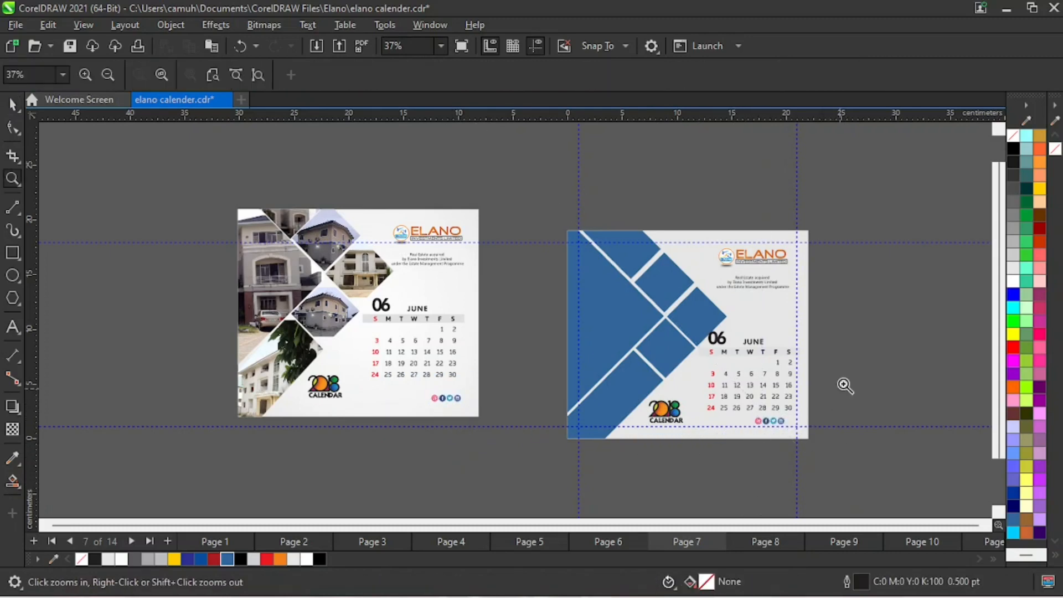
pyautogui.moveTo(898, 293); pyautogui.dragTo(627, 480)
pyautogui.press('space')
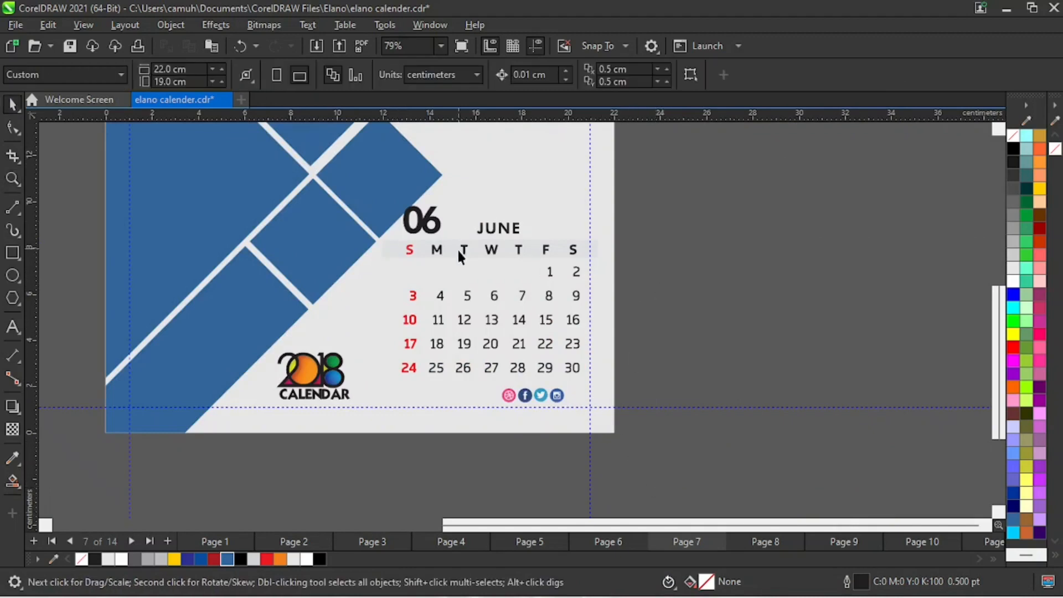
pyautogui.press('z')
pyautogui.rightClick(546, 339)
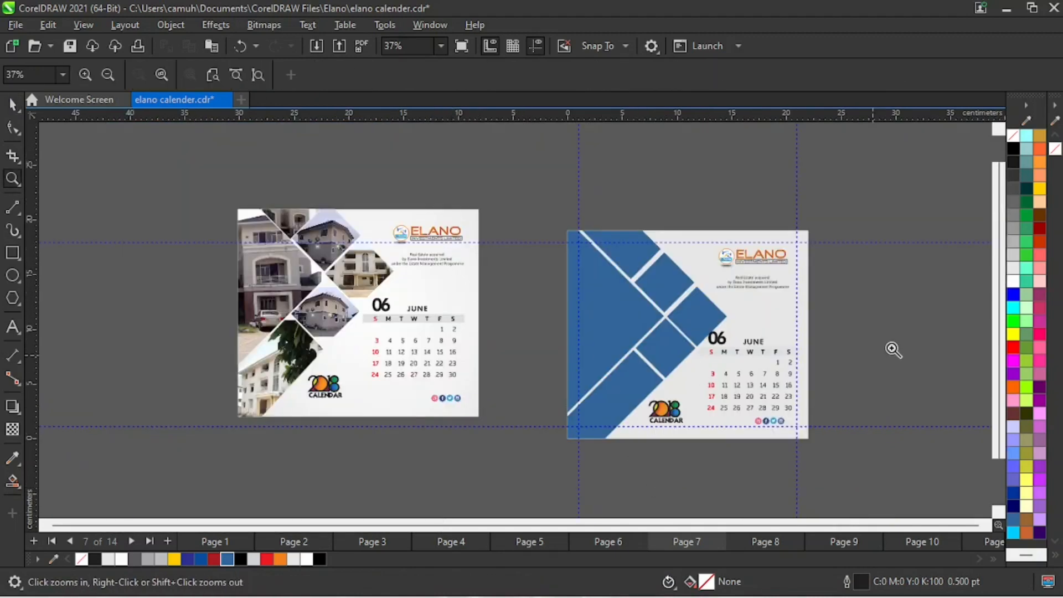
pyautogui.moveTo(679, 448); pyautogui.dragTo(679, 448)
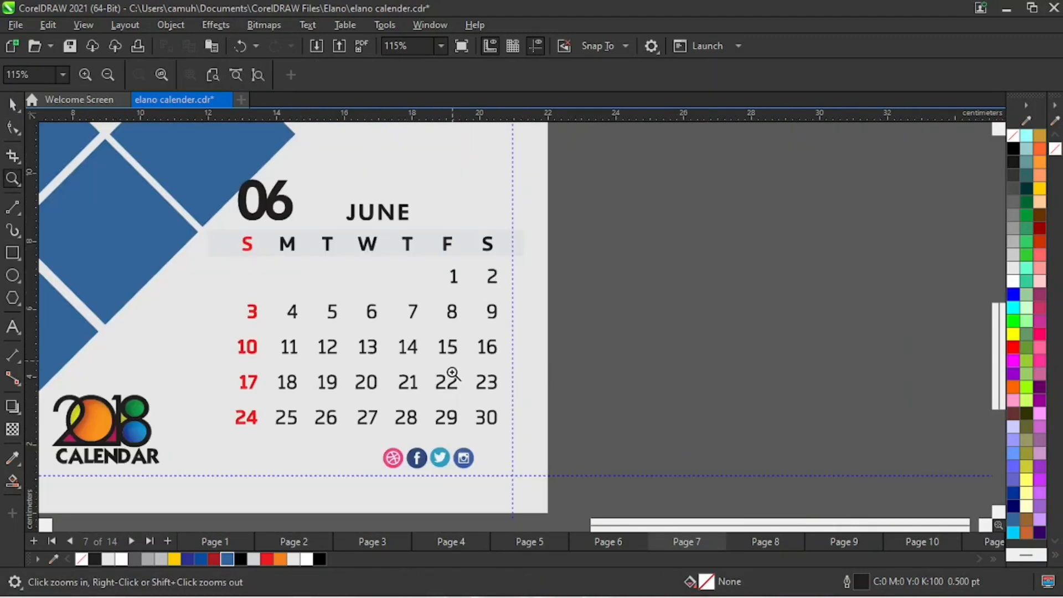
pyautogui.rightClick(452, 374)
pyautogui.moveTo(635, 402); pyautogui.dragTo(699, 445)
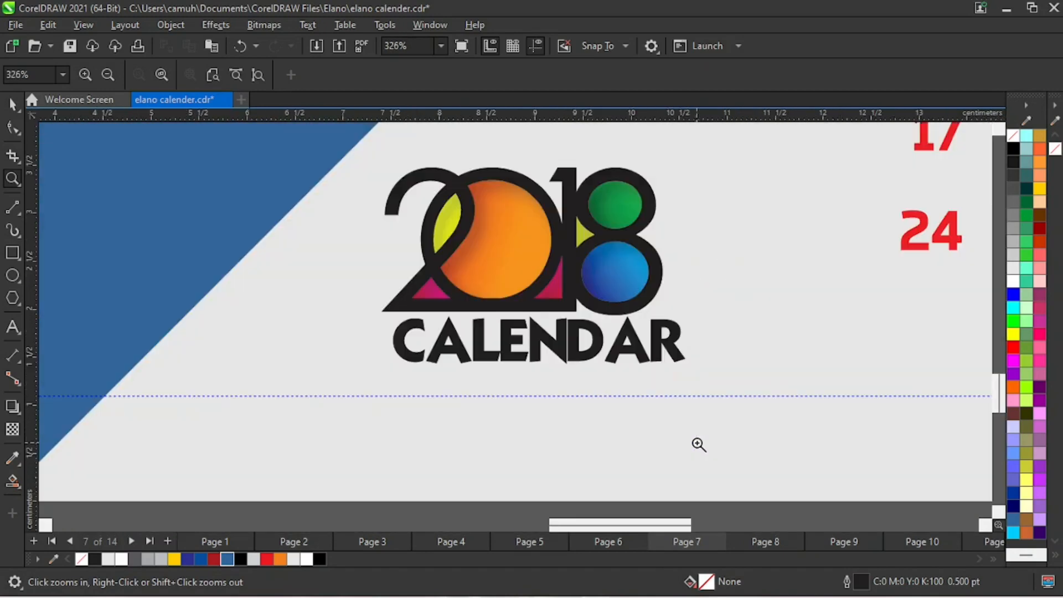
pyautogui.rightClick(699, 445)
pyautogui.press('space')
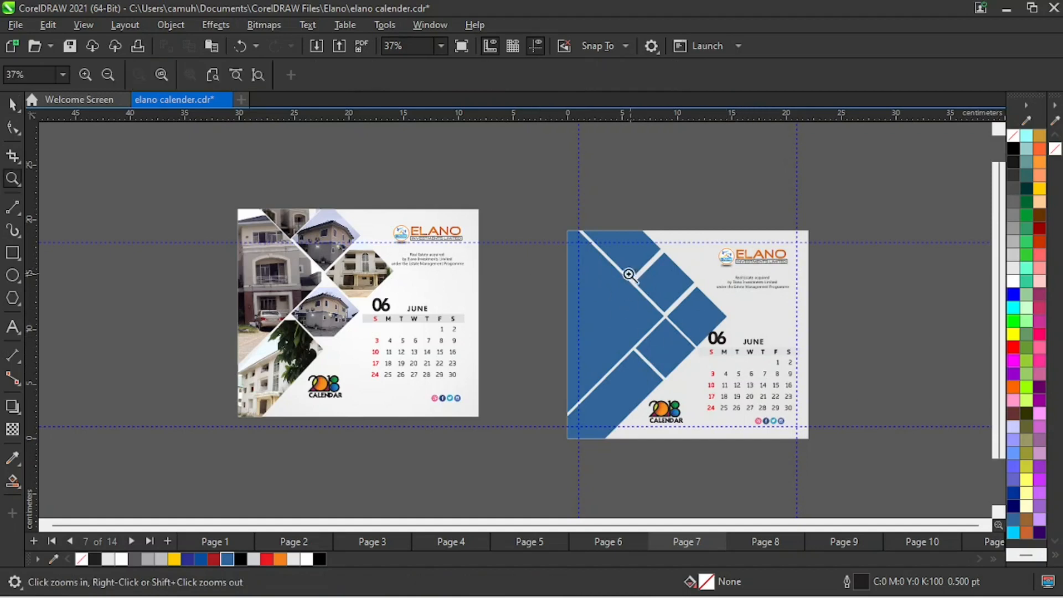
# - Move the month number 06 right to about X 14.2 cm, clear of the blue diamond
pyautogui.scroll(4, 804, 326)
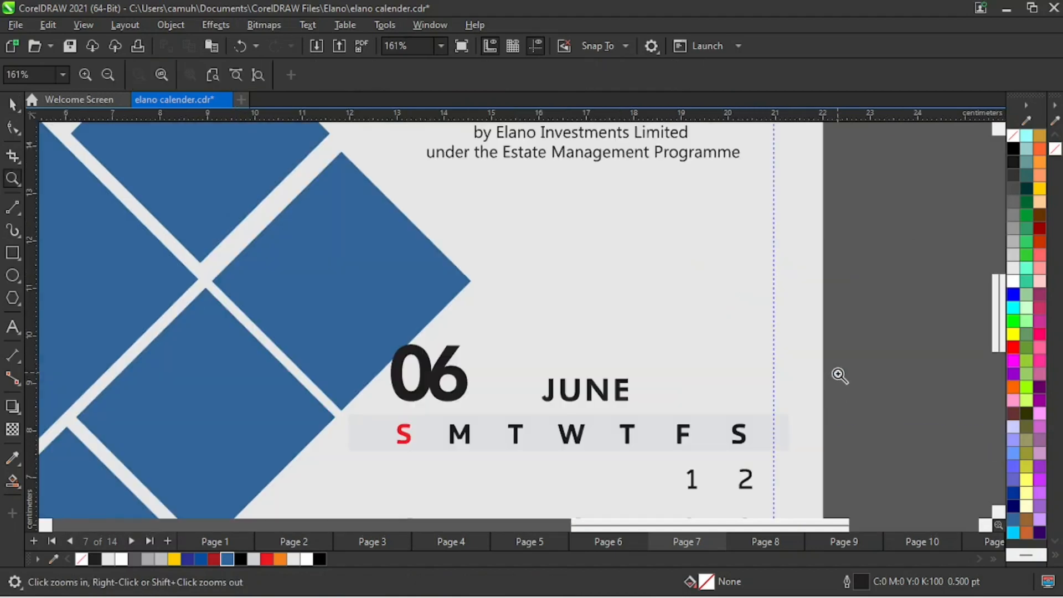
pyautogui.click(469, 382)
pyautogui.moveTo(470, 383); pyautogui.dragTo(473, 388)
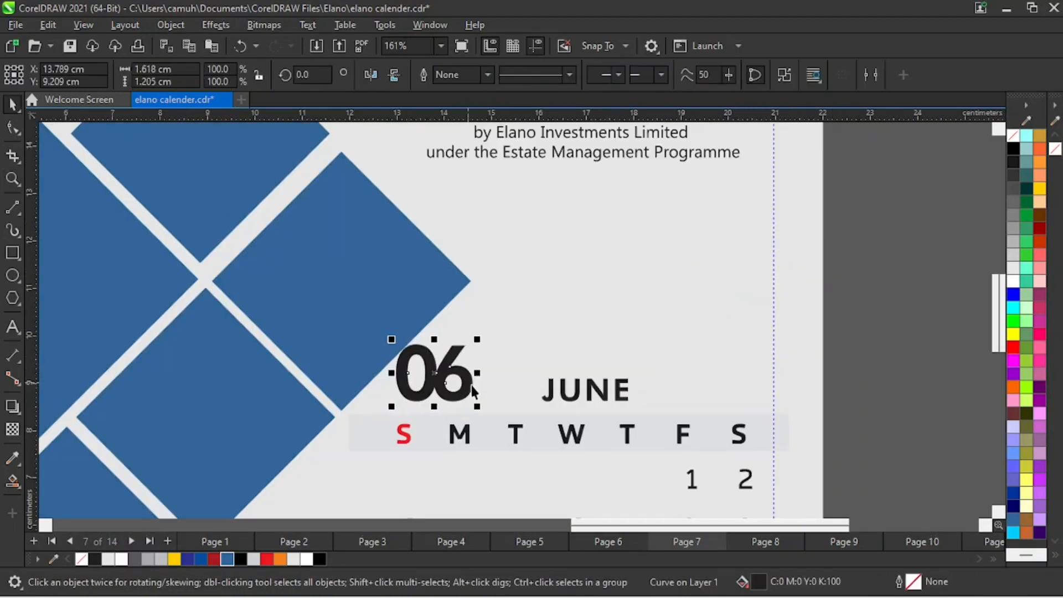
pyautogui.press('Right')
pyautogui.press('Right')
pyautogui.press('Right')
pyautogui.press('Right')
pyautogui.press('Right')
pyautogui.press('Right')
pyautogui.press('Right')
pyautogui.press('Right')
pyautogui.press('Right')
pyautogui.press('Right')
pyautogui.press('Right')
pyautogui.press('Right')
pyautogui.press('Right')
pyautogui.press('Right')
pyautogui.press('Right')
pyautogui.press('Right')
pyautogui.press('Right')
pyautogui.press('Right')
pyautogui.press('Right')
pyautogui.press('Right')
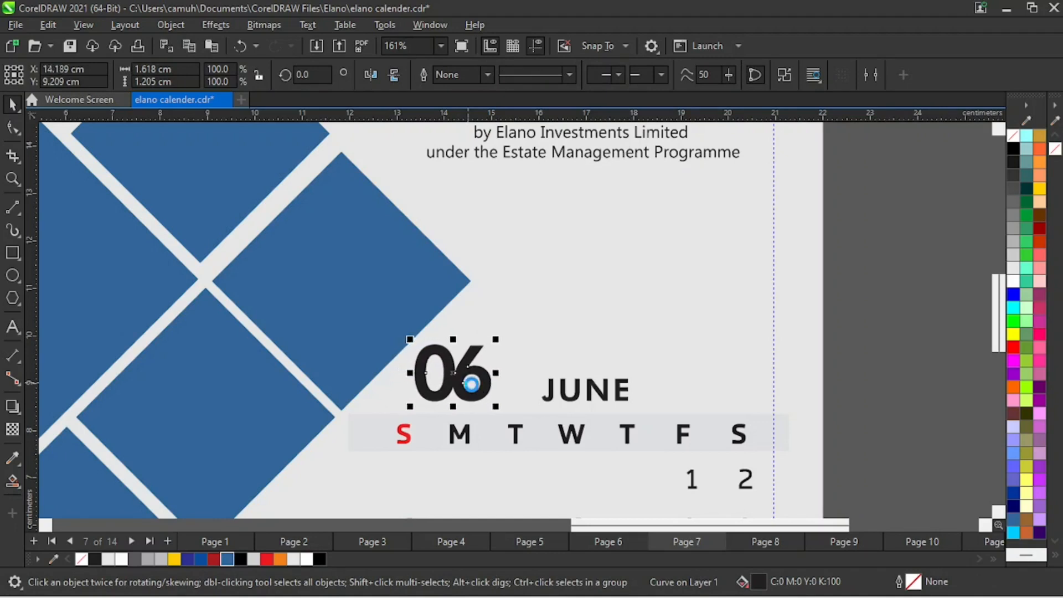
pyautogui.press('z')
pyautogui.scroll(-4, 509, 332)
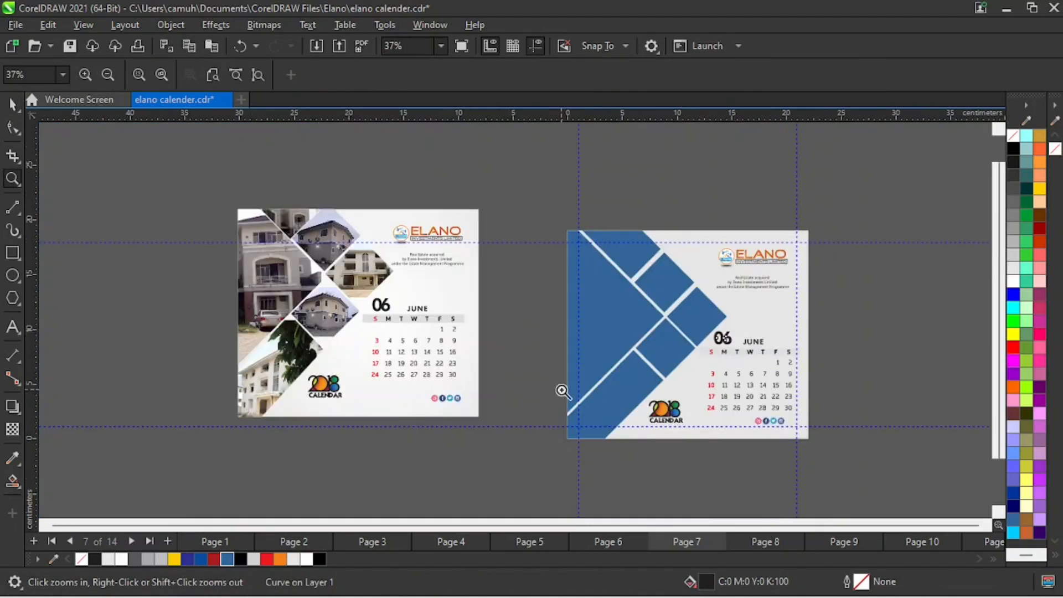
pyautogui.press('space')
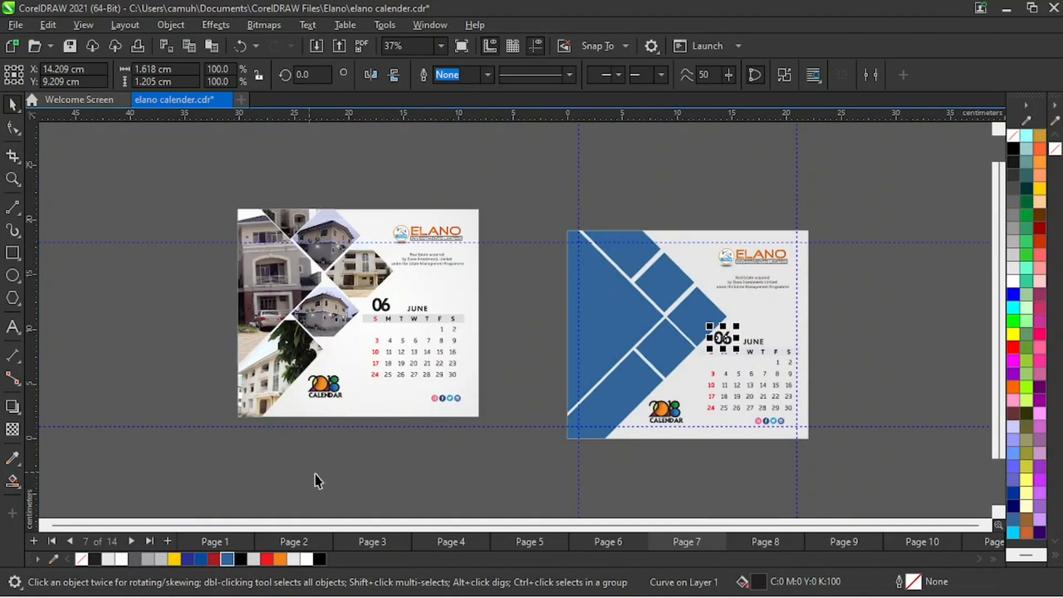
# - Open the reference calendar's PowerClip for editing and duplicate its five photo frames into the empty area right of the new page
pyautogui.click(278, 296)
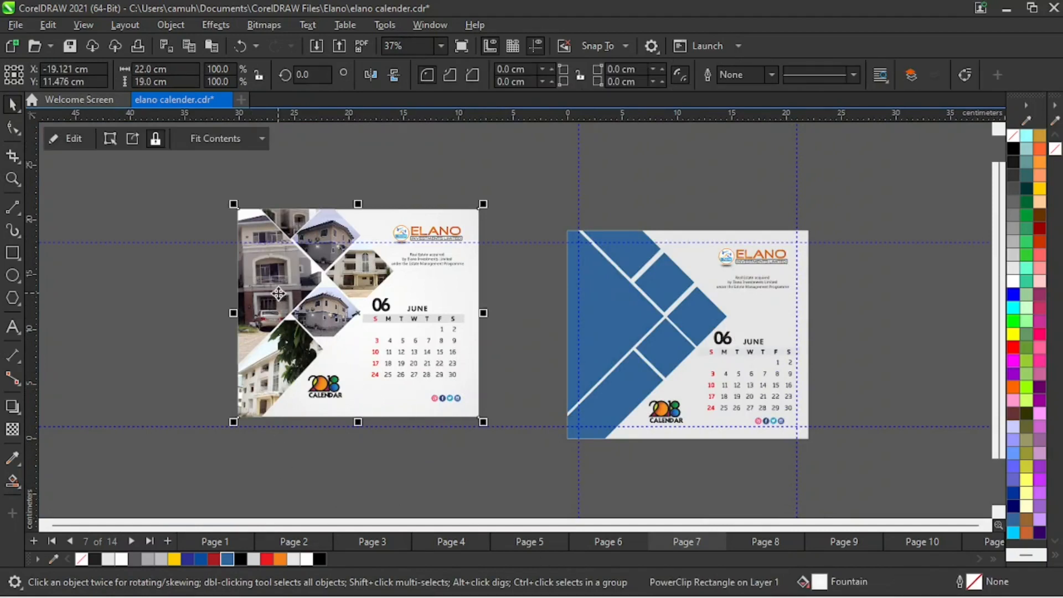
pyautogui.click(68, 139)
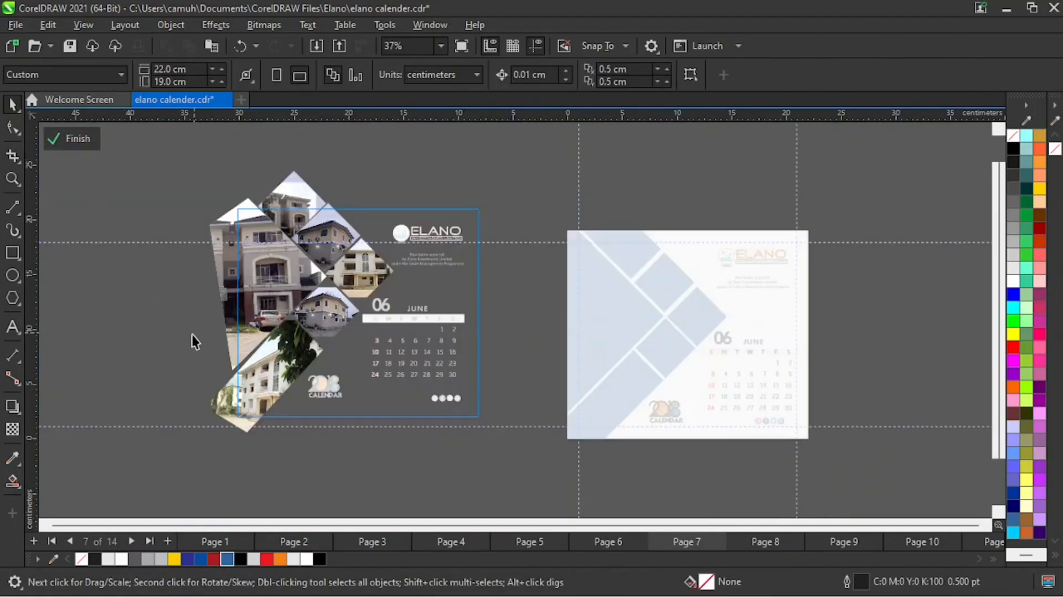
pyautogui.moveTo(145, 174); pyautogui.dragTo(439, 484)
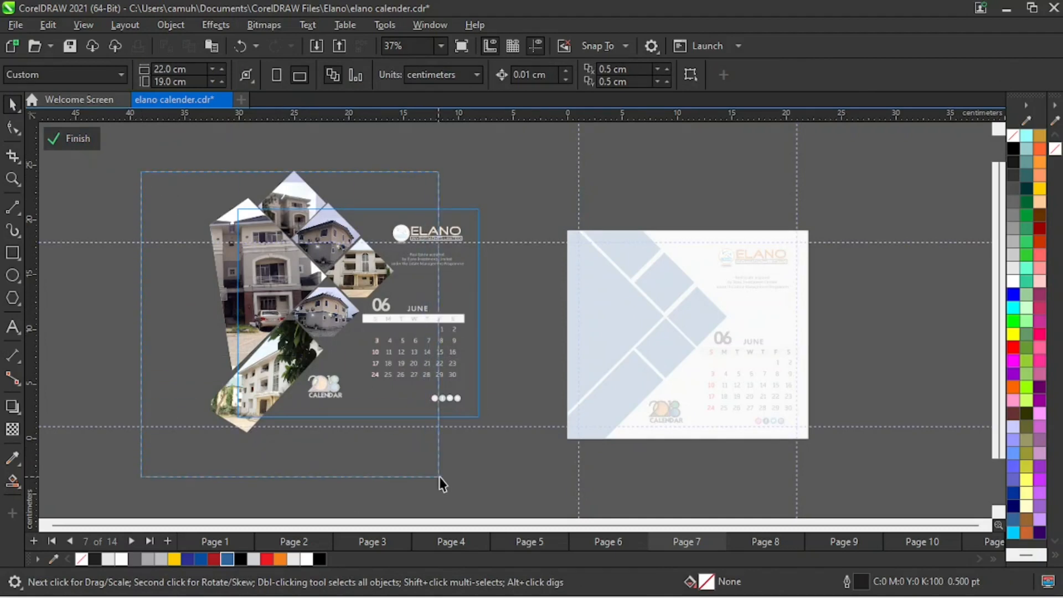
pyautogui.press('z')
pyautogui.keyDown('shift'); pyautogui.click(422, 413); pyautogui.keyUp('shift')
pyautogui.press('space')
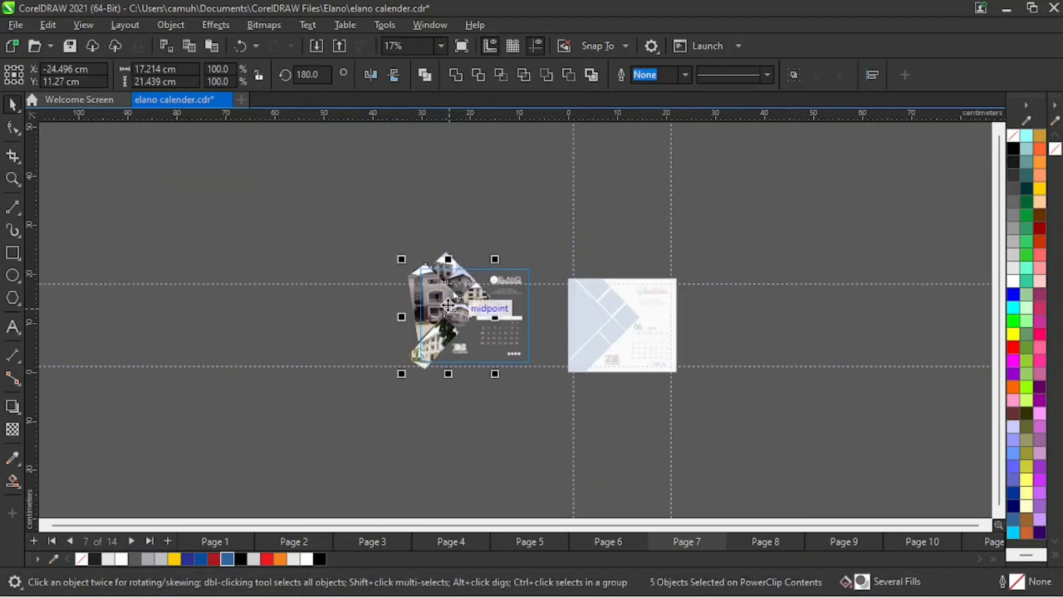
pyautogui.moveTo(457, 310); pyautogui.dragTo(826, 301)
pyautogui.rightClick(826, 301)
pyautogui.click(145, 200)
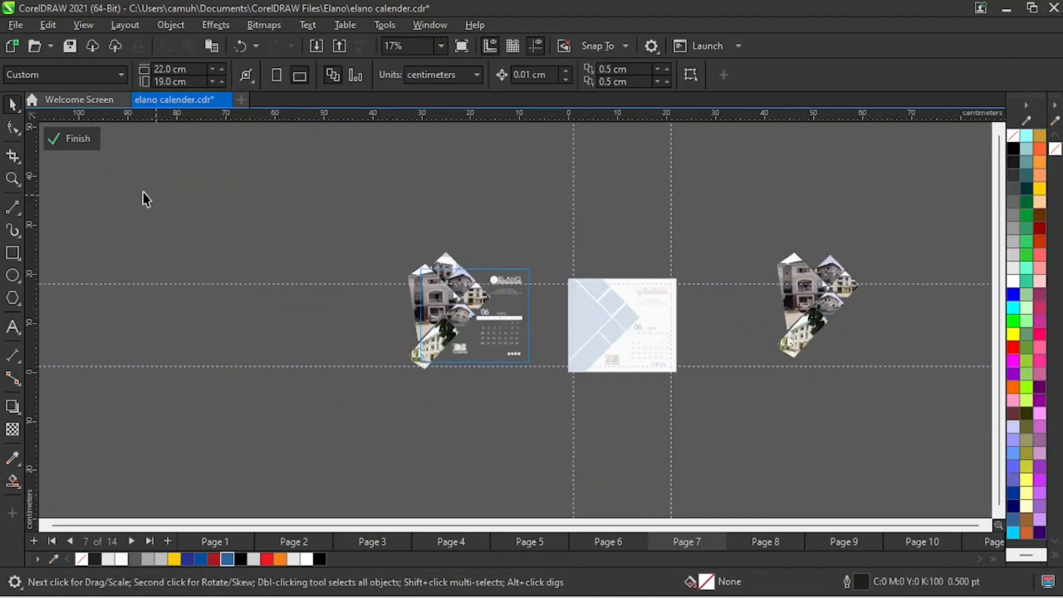
# - Cut the five duplicated photo frames, finish editing the reference PowerClip, and paste them outside it, right of the new page
pyautogui.moveTo(796, 226); pyautogui.dragTo(902, 390)
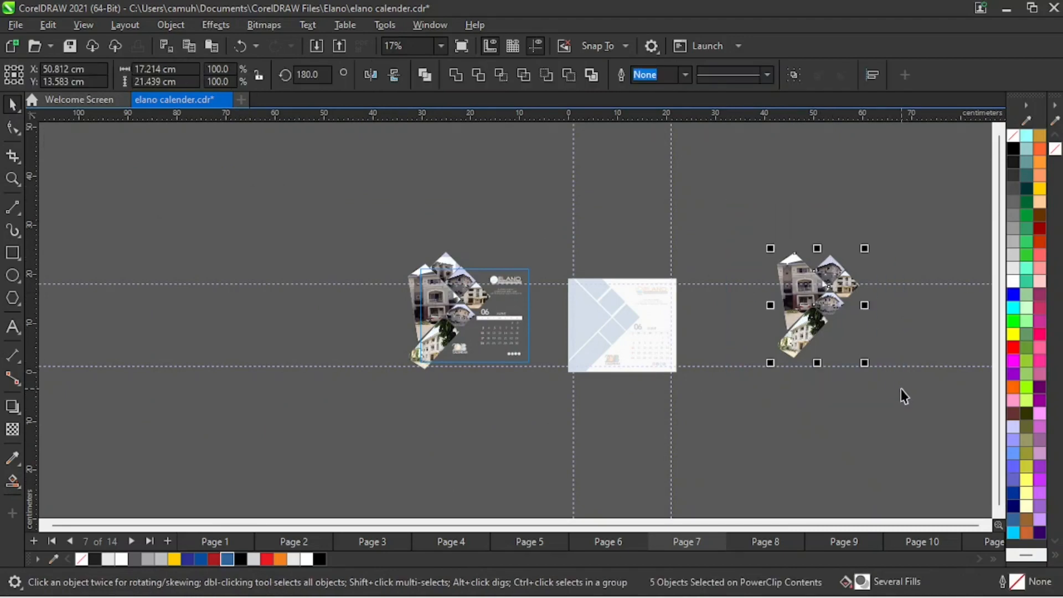
pyautogui.press('Delete')
pyautogui.click(84, 139)
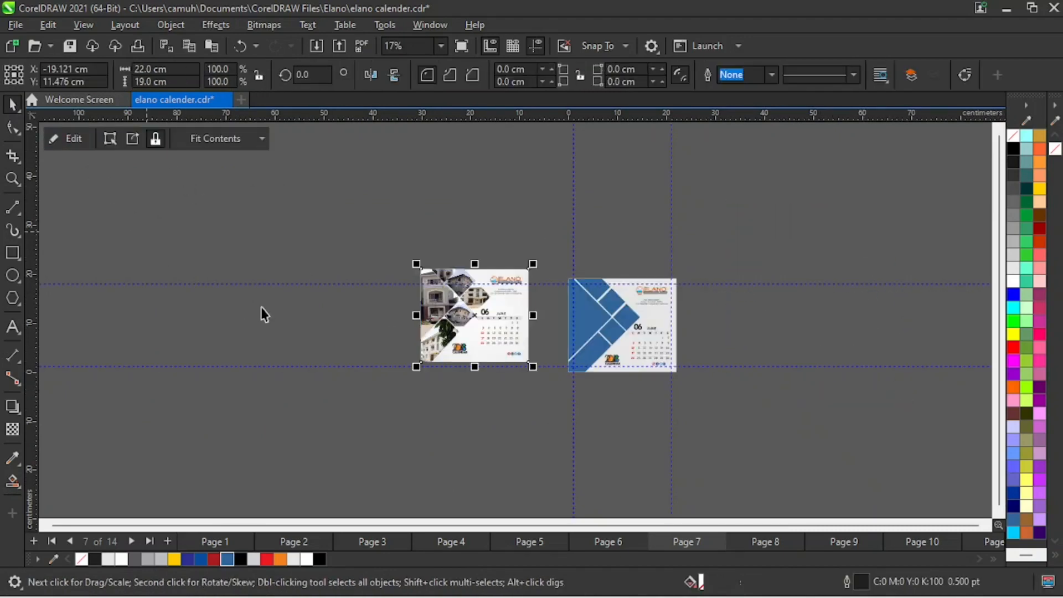
pyautogui.hotkey('ctrl', 'v')
pyautogui.click(819, 453)
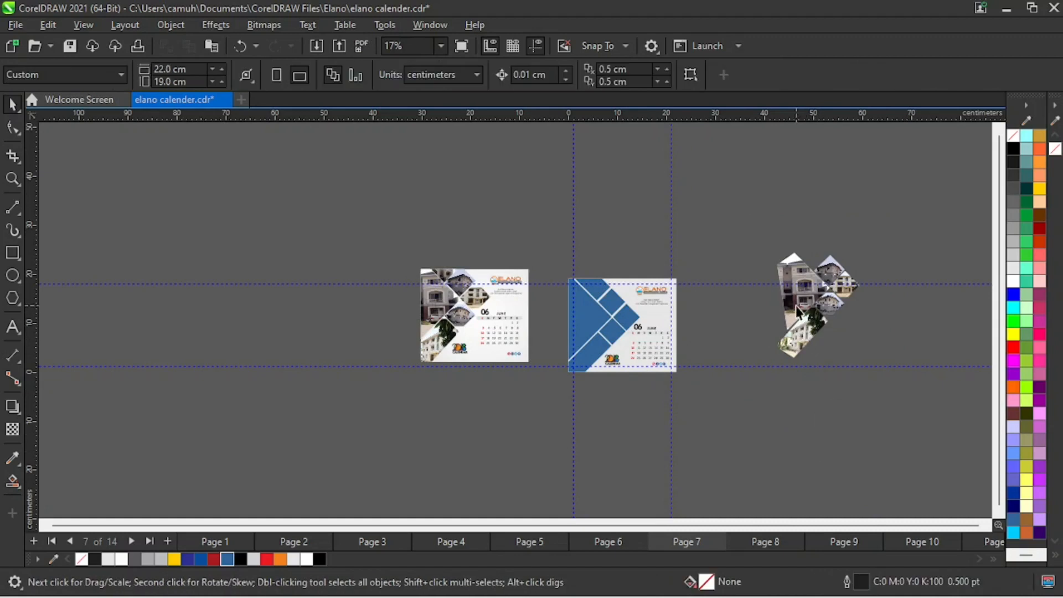
# - Extract the building photo from the largest pasted frame, move it above the new page, and delete the emptied frame
pyautogui.click(781, 320)
pyautogui.click(133, 139)
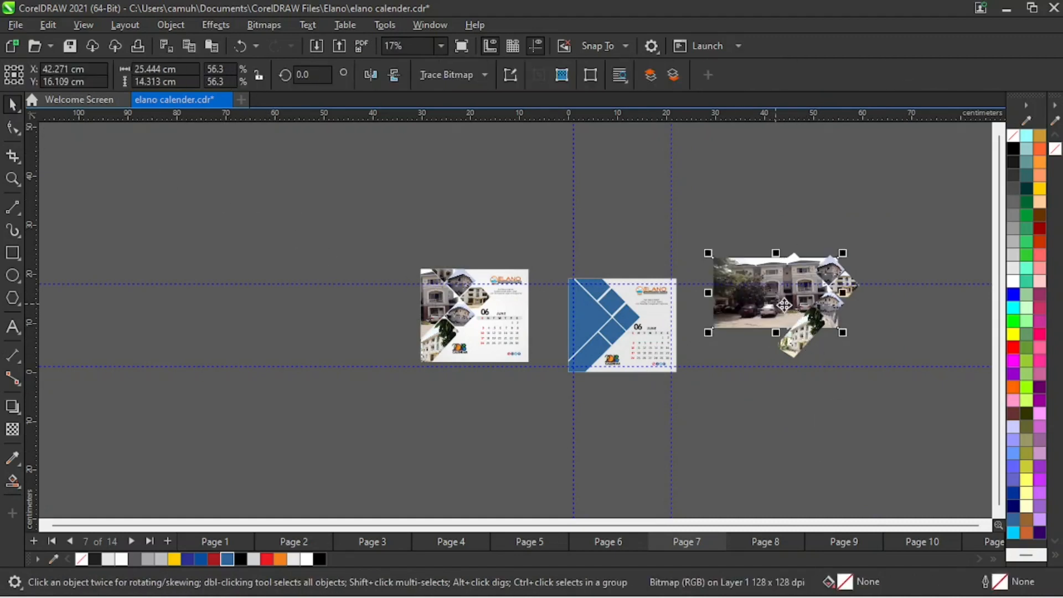
pyautogui.moveTo(827, 308); pyautogui.dragTo(587, 244)
pyautogui.click(809, 304)
pyautogui.press('Delete')
# - Position the extracted building photo above the blue frames at about X 6.3, Y 27.0 cm
pyautogui.press('z')
pyautogui.moveTo(430, 152); pyautogui.dragTo(788, 447)
pyautogui.press('space')
pyautogui.moveTo(505, 276); pyautogui.dragTo(587, 277)
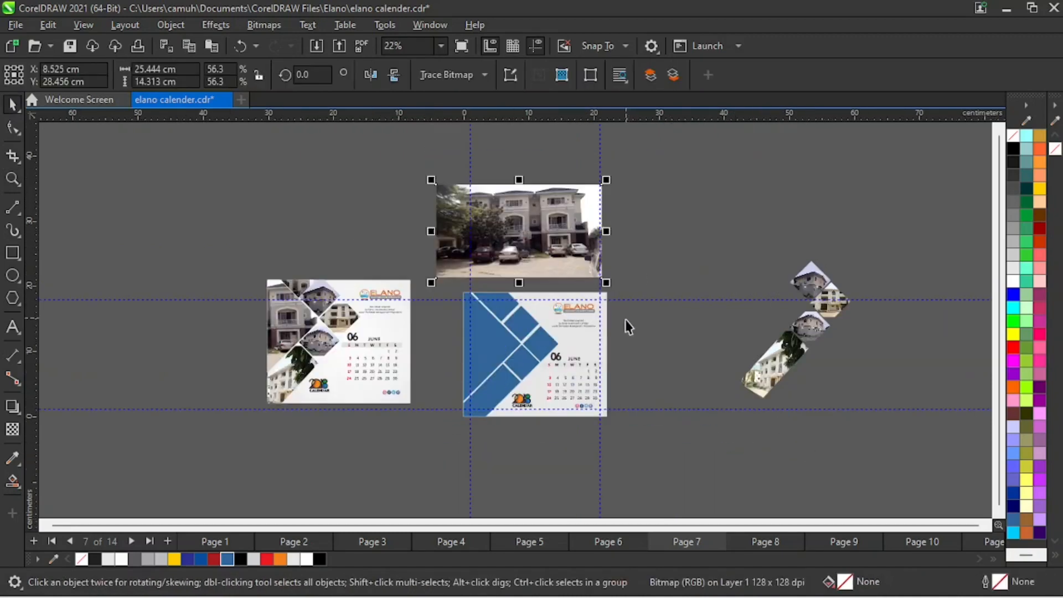
pyautogui.click(666, 254)
pyautogui.moveTo(562, 242); pyautogui.dragTo(547, 252)
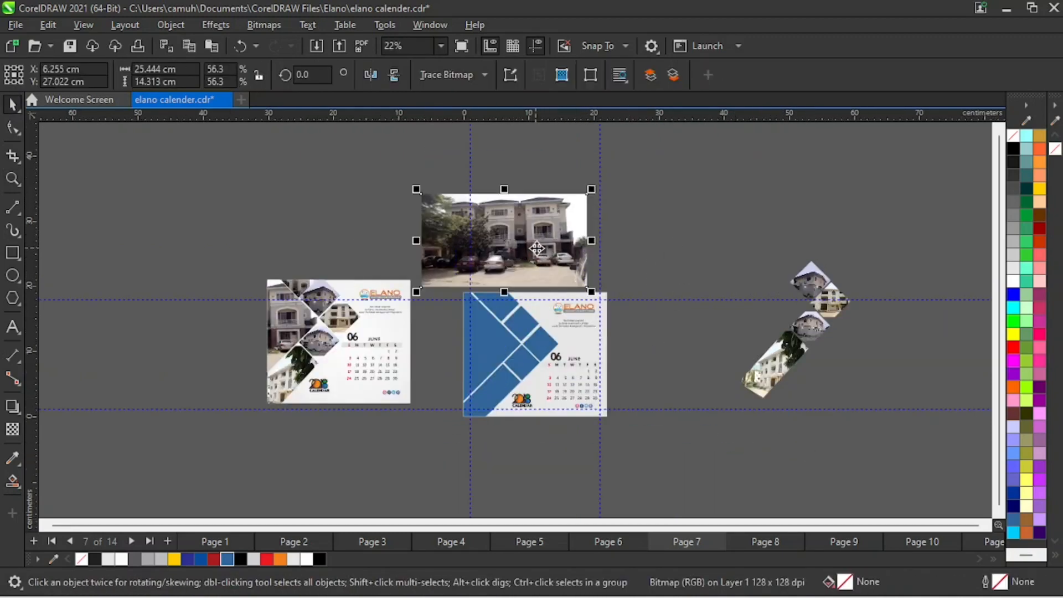
pyautogui.click(637, 243)
pyautogui.click(540, 228)
pyautogui.click(669, 233)
pyautogui.click(505, 253)
pyautogui.click(182, 26)
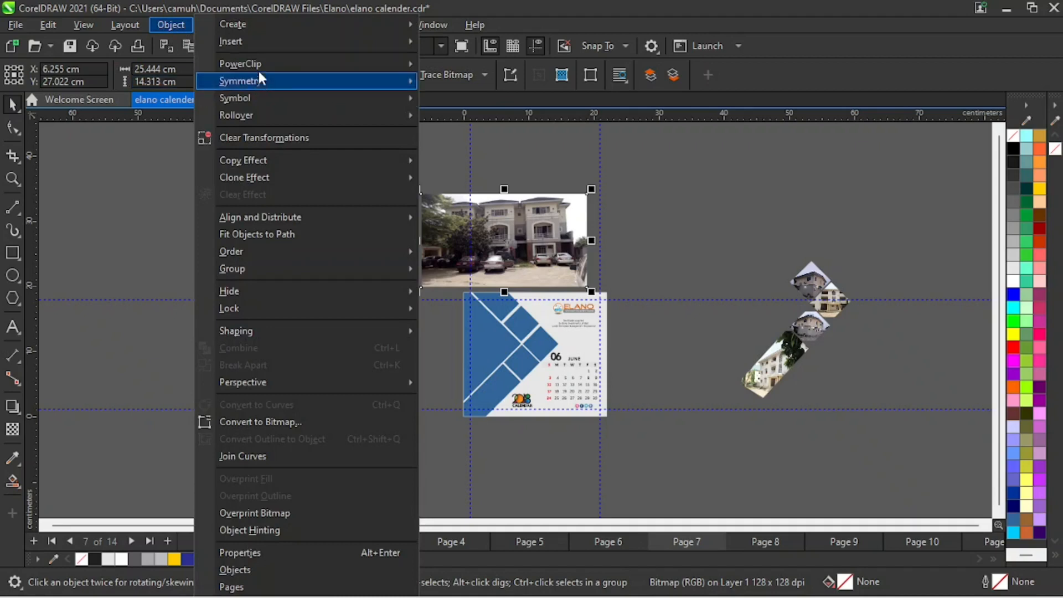
pyautogui.moveTo(382, 64)
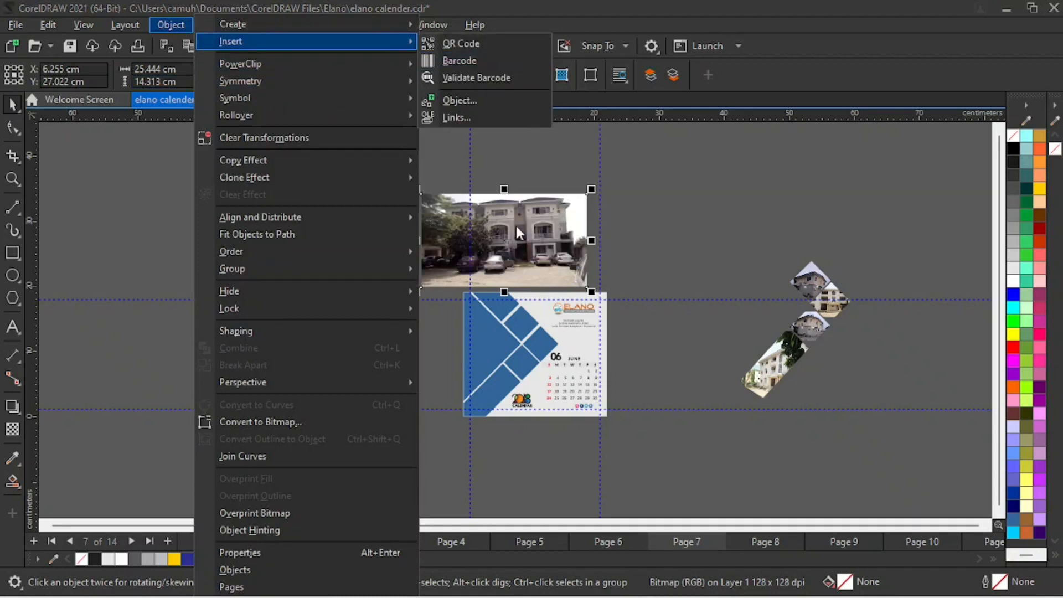
pyautogui.click(773, 199)
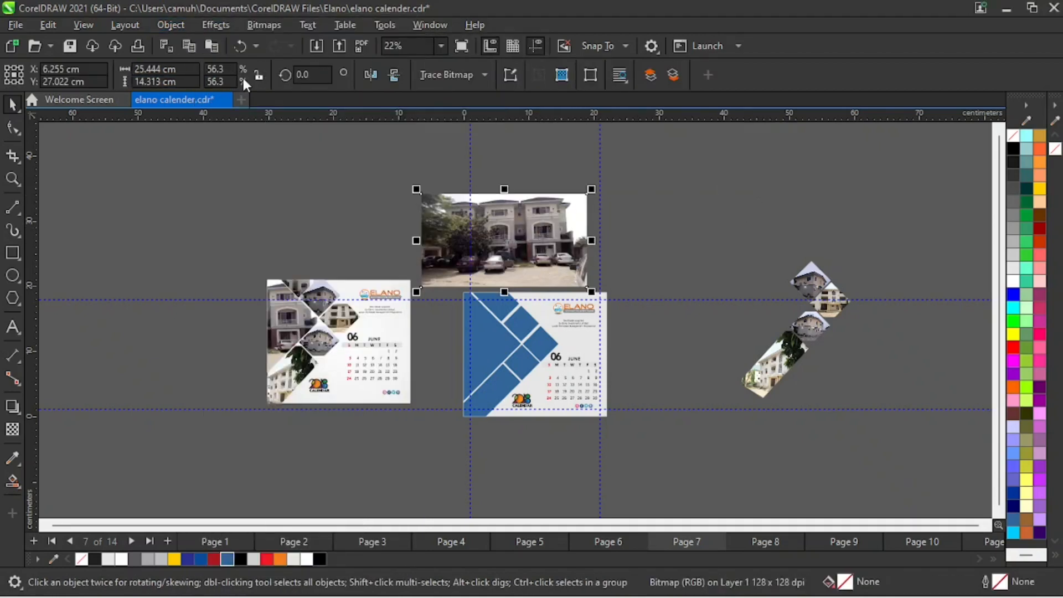
# - PowerClip the building photo into the large blue triangular frame along the new page's left edge
pyautogui.click(181, 26)
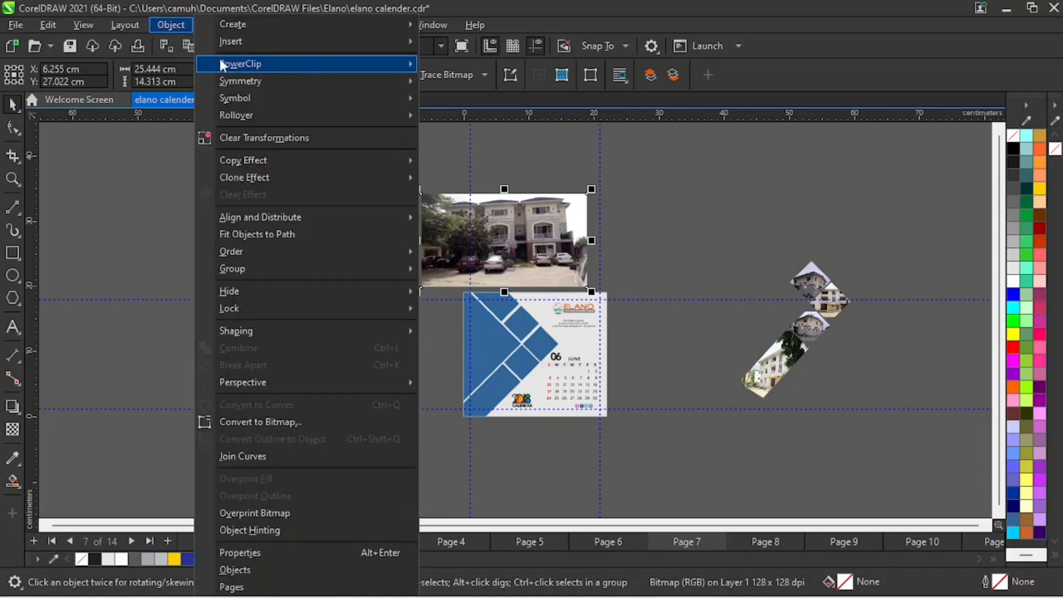
pyautogui.moveTo(257, 63)
pyautogui.click(505, 67)
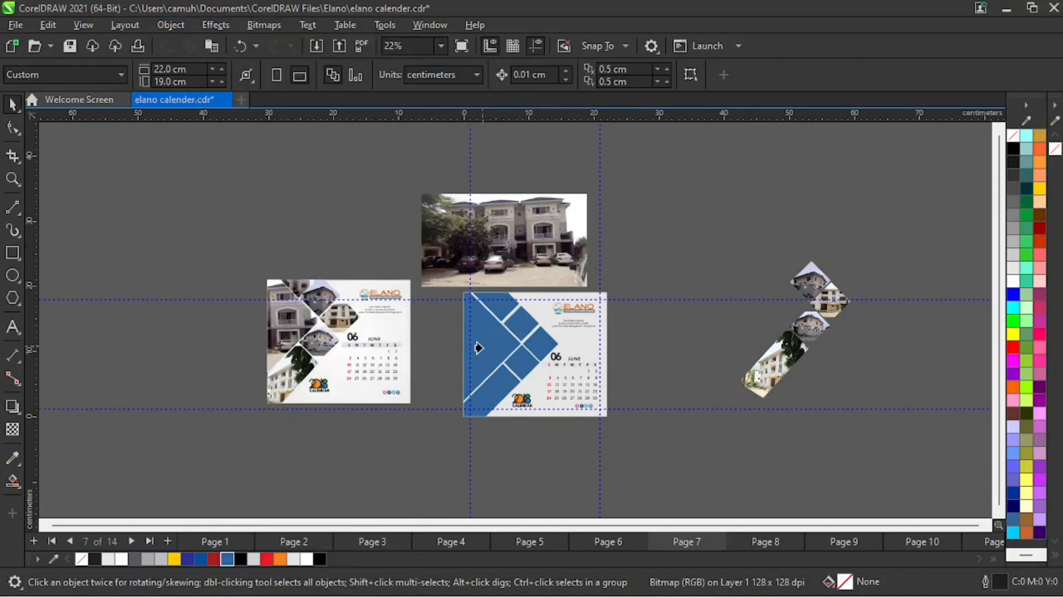
pyautogui.click(478, 349)
pyautogui.press('z')
pyautogui.moveTo(367, 255); pyautogui.dragTo(617, 447)
pyautogui.press('space')
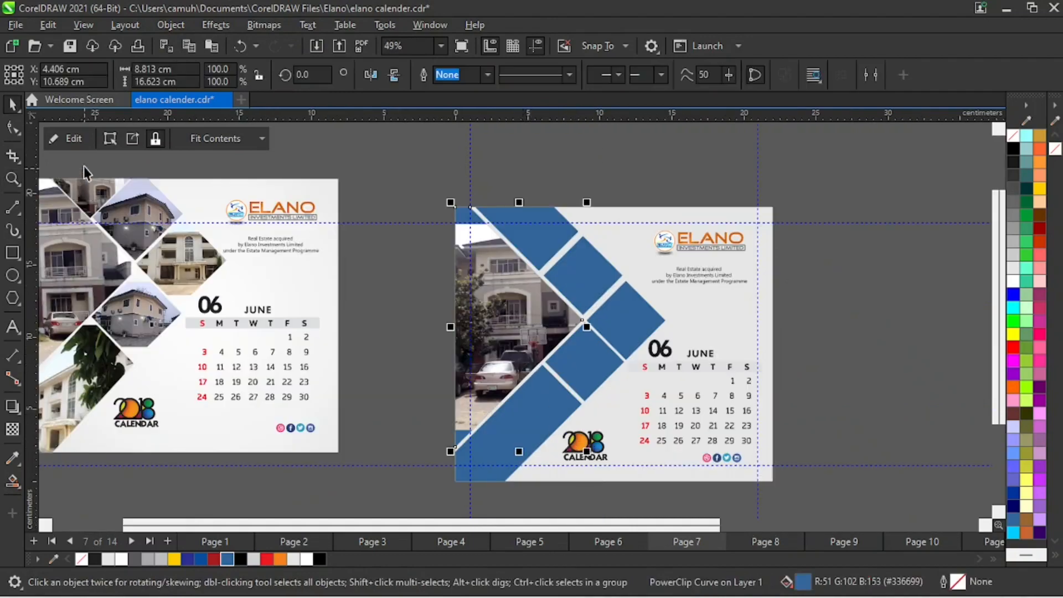
# - Edit the triangle's PowerClip, enlarging the photo to about 33.5 by 18.9 cm at X -5.7, Y 10.3 cm, and finish editing
pyautogui.click(53, 138)
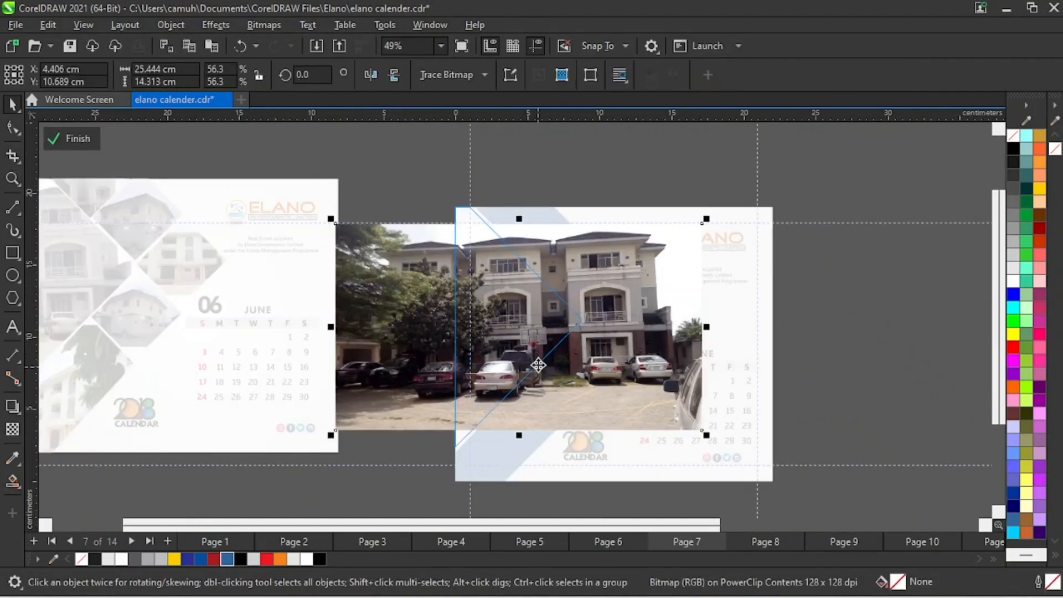
pyautogui.moveTo(525, 326); pyautogui.dragTo(432, 327)
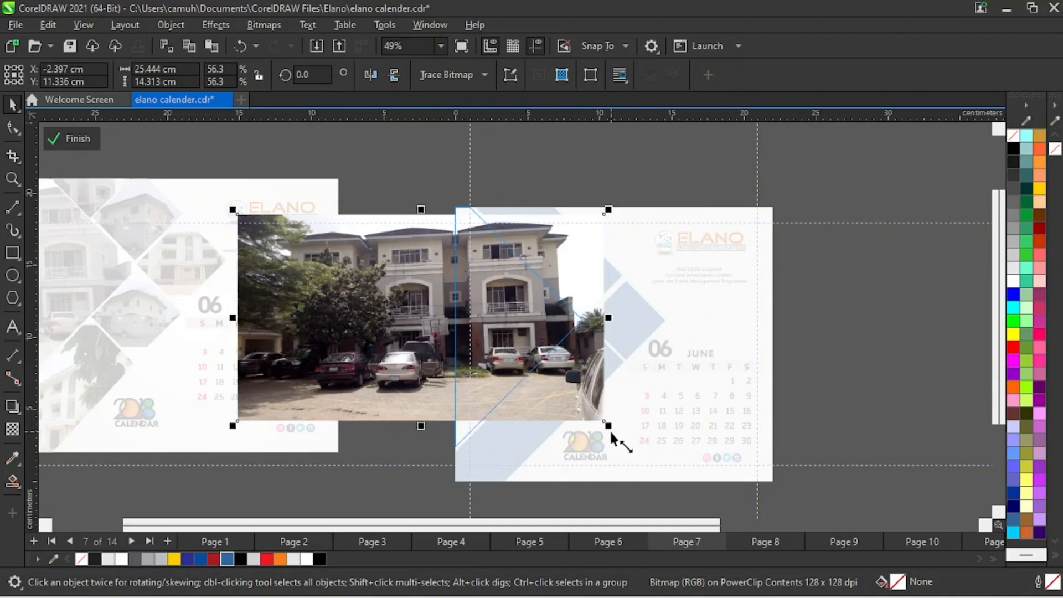
pyautogui.moveTo(612, 434); pyautogui.dragTo(667, 471)
pyautogui.moveTo(537, 335); pyautogui.dragTo(490, 349)
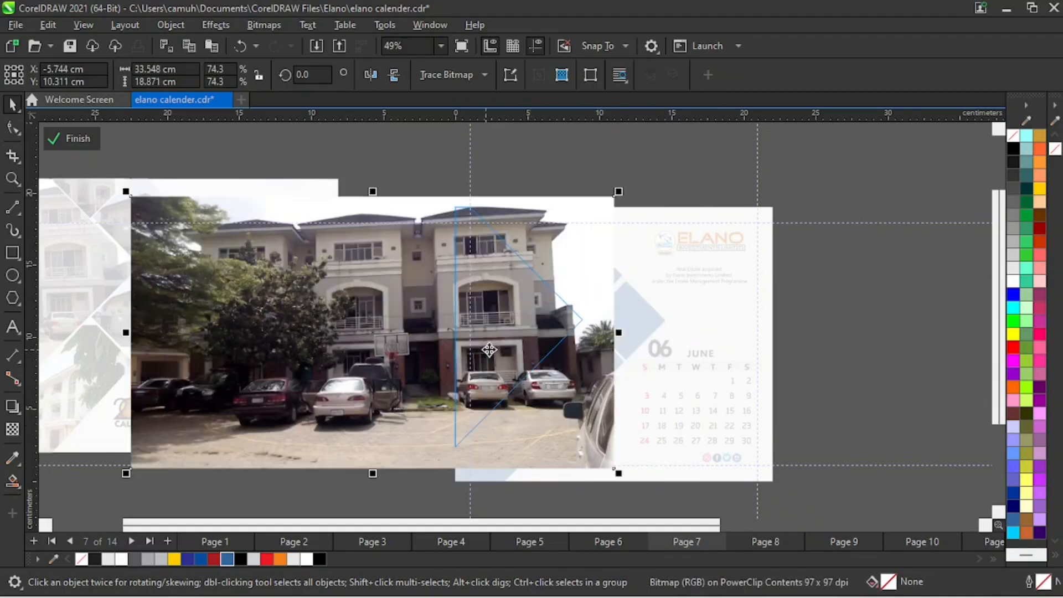
pyautogui.click(780, 294)
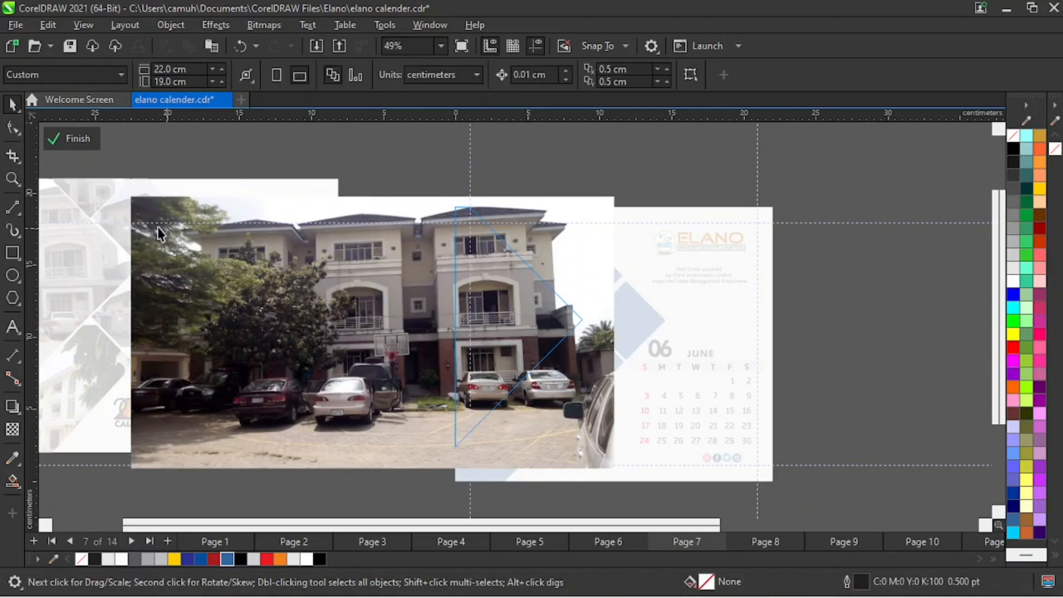
pyautogui.click(82, 139)
# - Extract the white building and tree photo from the pasted diagonal frame, move it below the new page, and delete the emptied frame
pyautogui.press('z')
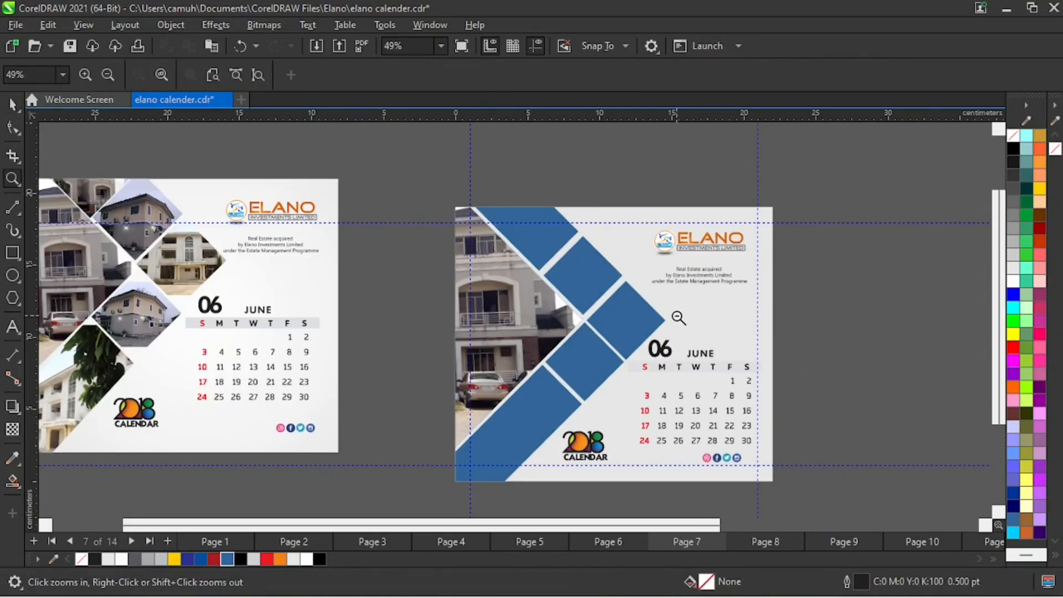
pyautogui.scroll(-2, 650, 346)
pyautogui.press('space')
pyautogui.click(770, 390)
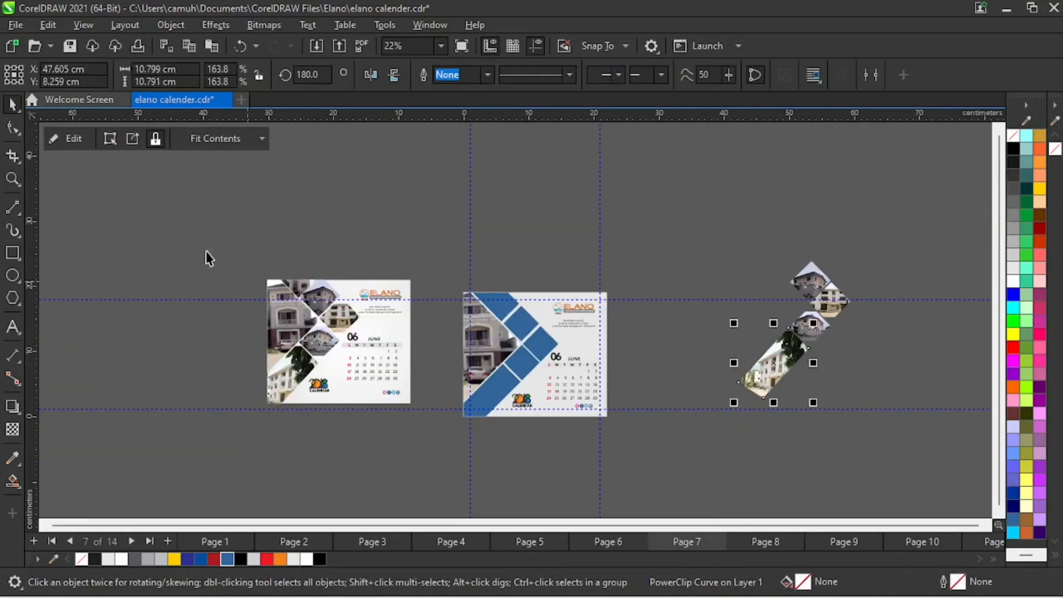
pyautogui.click(132, 142)
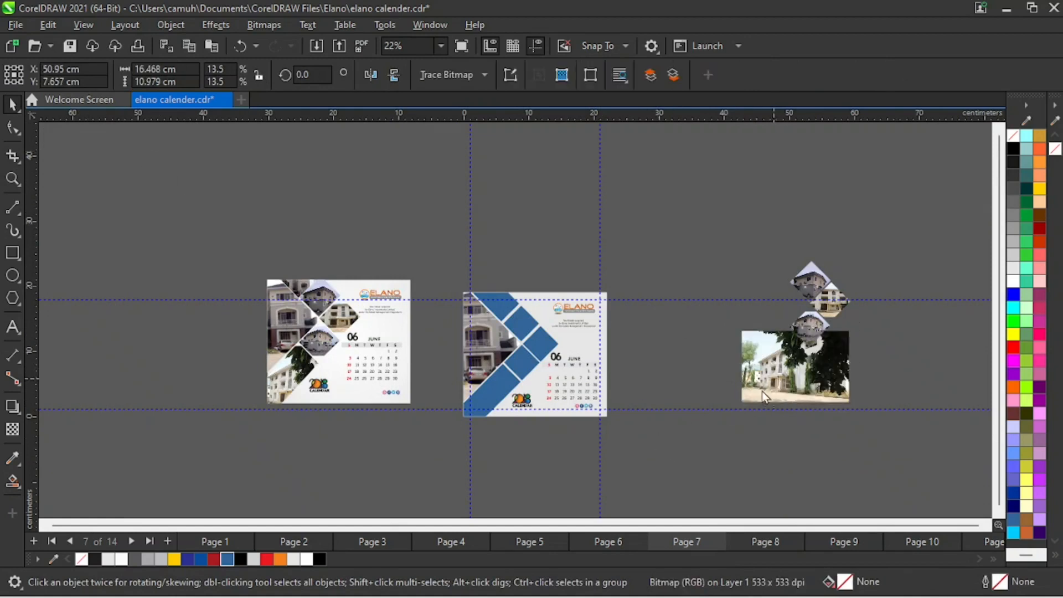
pyautogui.moveTo(759, 391); pyautogui.dragTo(604, 497)
pyautogui.click(779, 375)
pyautogui.click(778, 369)
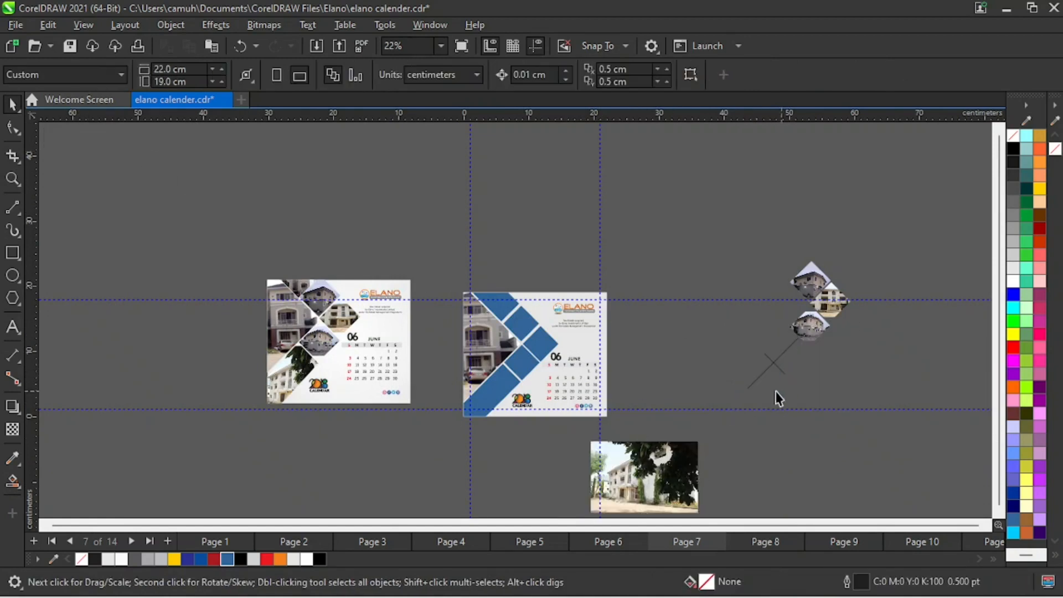
pyautogui.moveTo(708, 321)
pyautogui.mouseDown()
pyautogui.moveTo(824, 409)
pyautogui.moveTo(829, 427)
pyautogui.mouseUp()
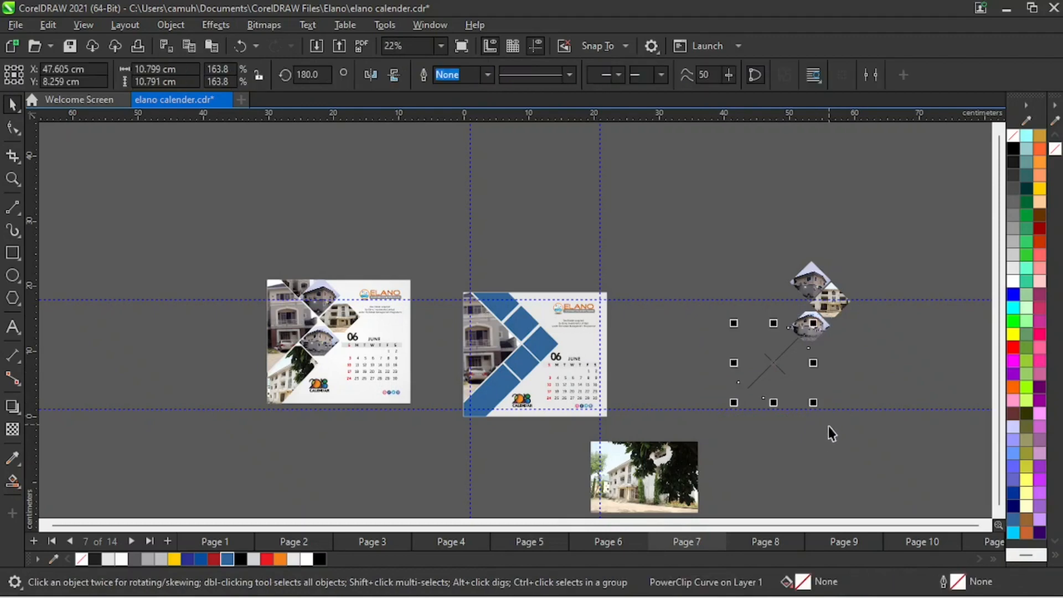
pyautogui.press('Delete')
# - Reduce the tree photo to about 9.6 by 6.4 cm and place it under the page's lower-left corner at X -3.0, Y -2.4 cm
pyautogui.moveTo(596, 492); pyautogui.dragTo(449, 483)
pyautogui.scroll(3, 446, 475)
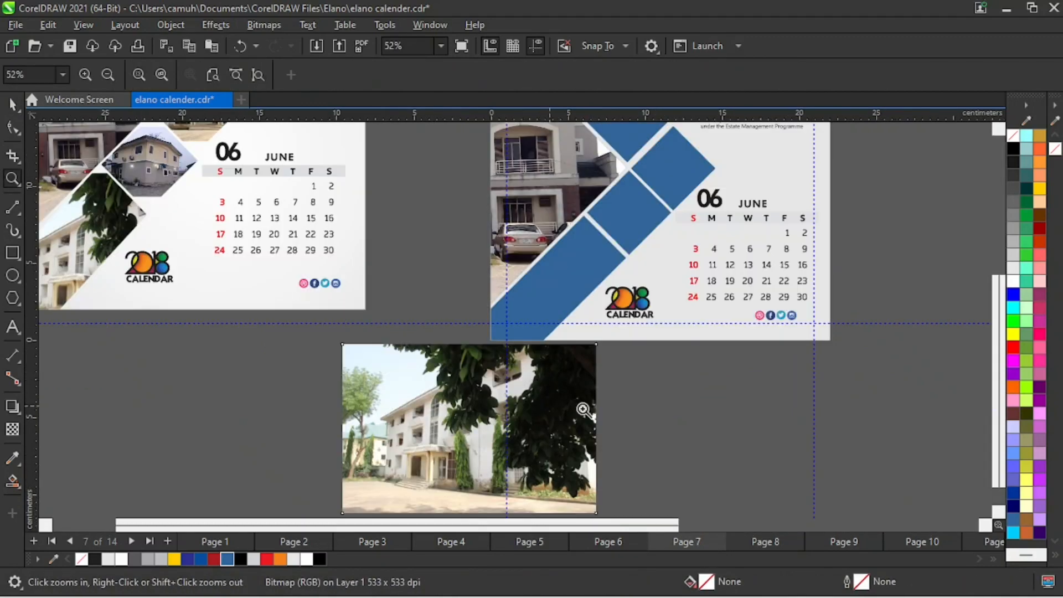
pyautogui.moveTo(602, 341); pyautogui.dragTo(581, 377)
pyautogui.moveTo(494, 432); pyautogui.dragTo(471, 384)
# - PowerClip the tree photo into the long blue diagonal frame at the new page's lower-left corner
pyautogui.click(170, 25)
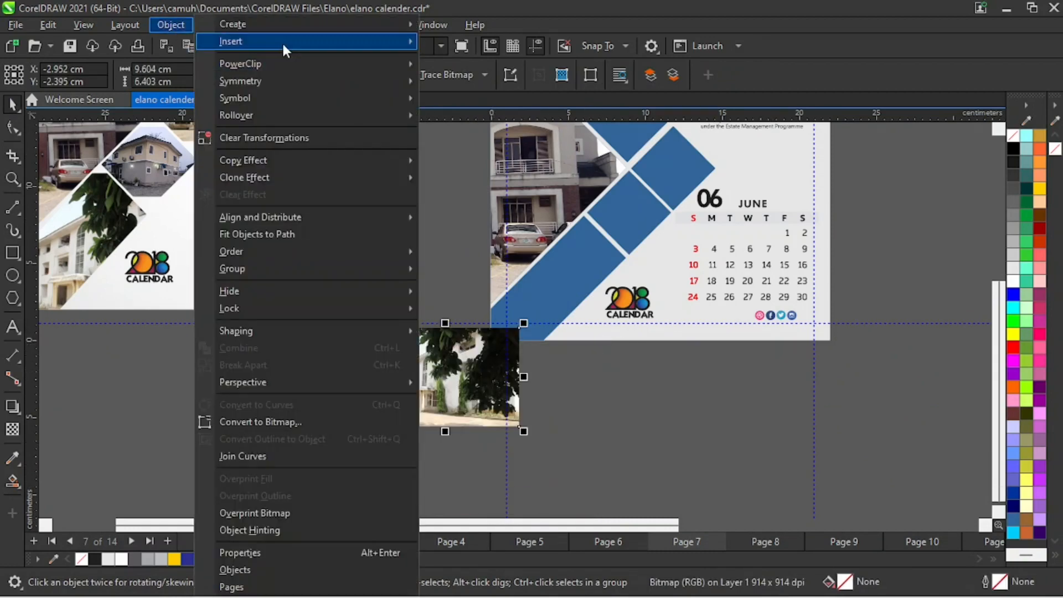
pyautogui.moveTo(268, 66)
pyautogui.click(476, 66)
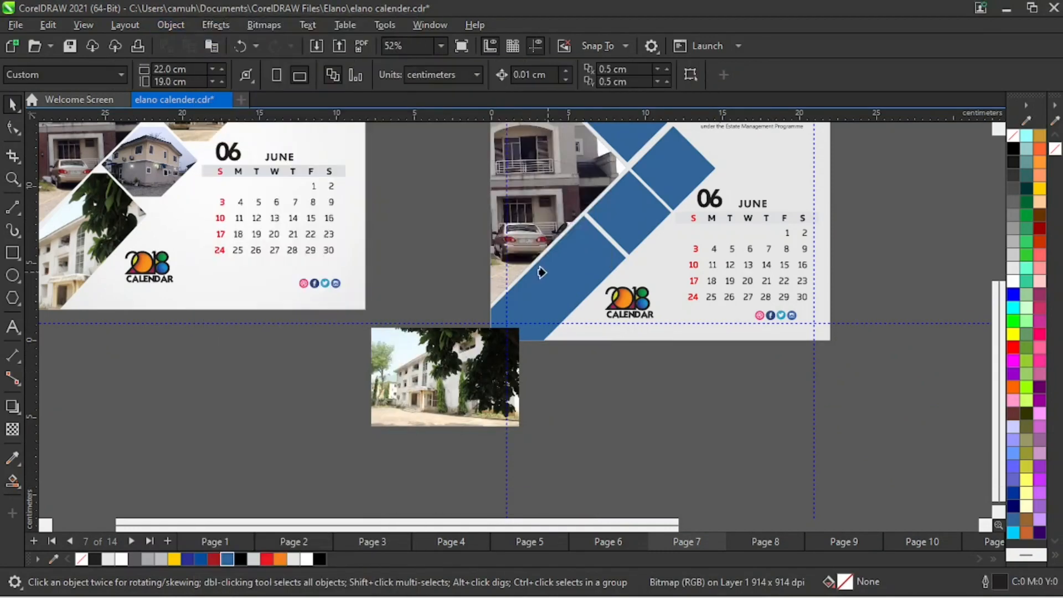
pyautogui.click(561, 278)
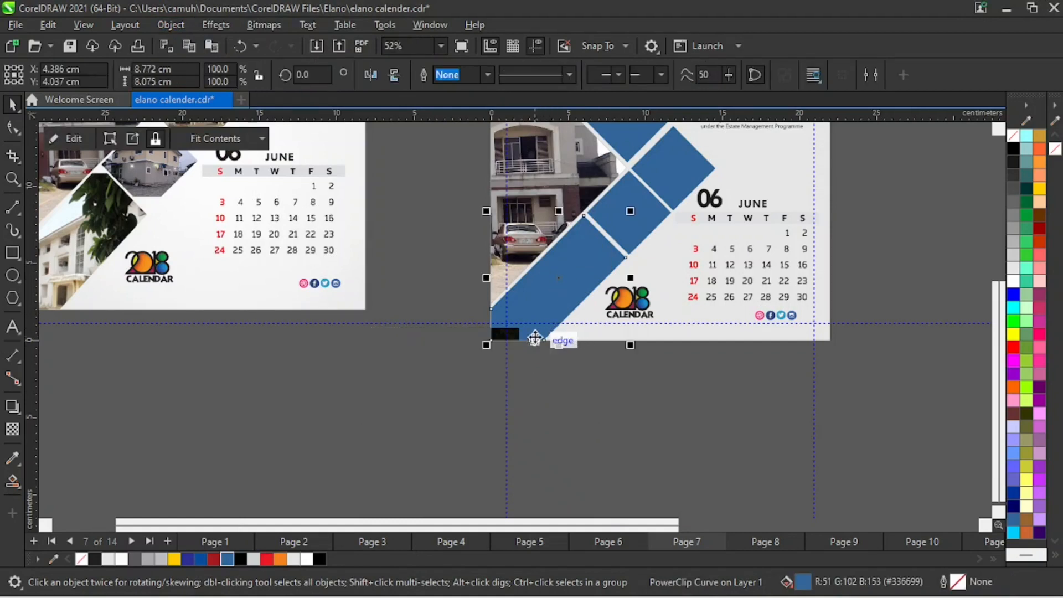
# - Edit the diagonal frame's PowerClip, enlarging the photo to about 15.3 by 10.2 cm at X 6.9, Y 4.1 cm, and finish editing
pyautogui.click(72, 139)
pyautogui.moveTo(488, 413); pyautogui.dragTo(562, 289)
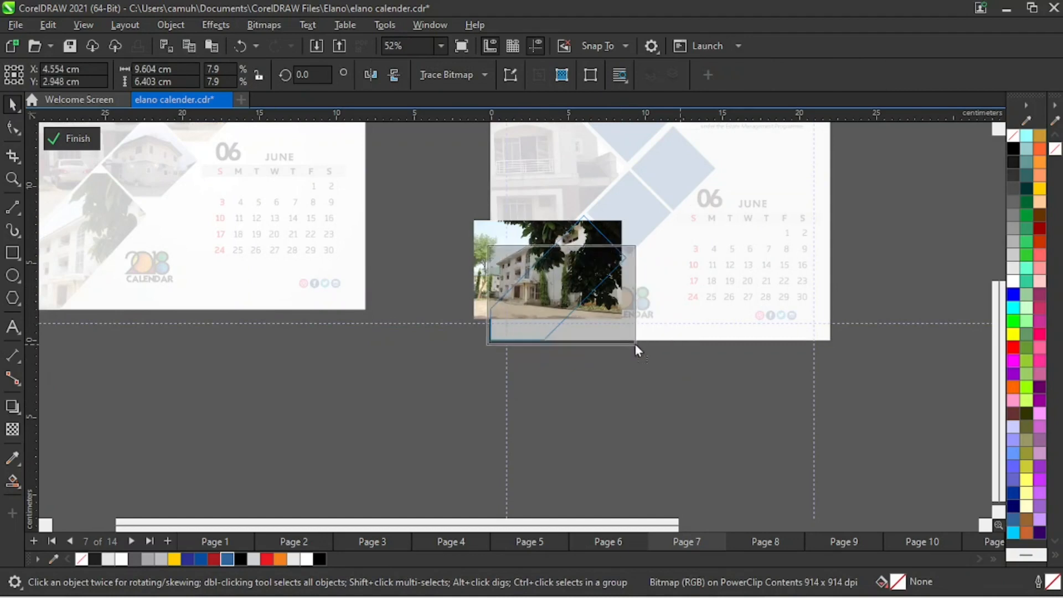
pyautogui.moveTo(619, 315); pyautogui.dragTo(634, 303)
pyautogui.moveTo(483, 313); pyautogui.dragTo(431, 368)
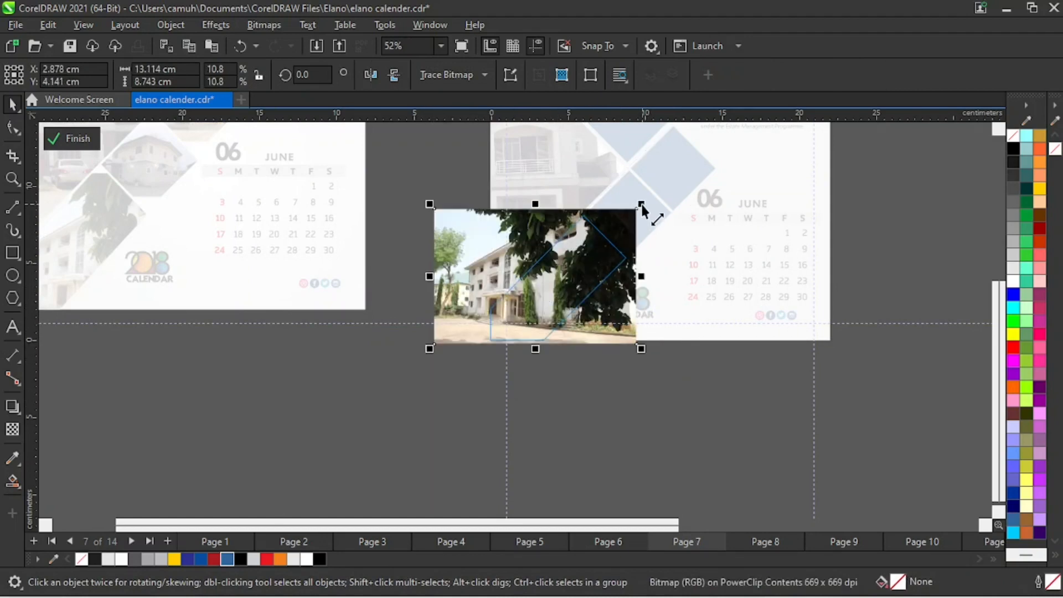
pyautogui.moveTo(643, 206); pyautogui.dragTo(650, 197)
pyautogui.moveTo(649, 349); pyautogui.dragTo(684, 368)
pyautogui.moveTo(552, 297); pyautogui.dragTo(584, 298)
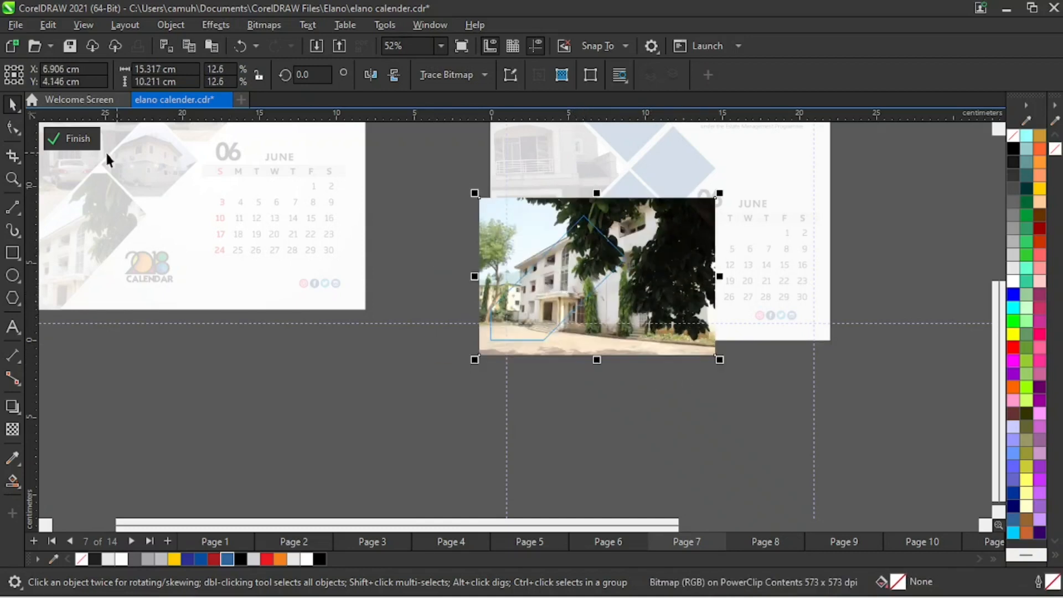
pyautogui.click(83, 141)
# - Extract the house photo from the lowest pasted diamond frame, move it to about X 36.0, Y 4.4 cm, and delete the emptied frame
pyautogui.press('z')
pyautogui.rightClick(653, 293)
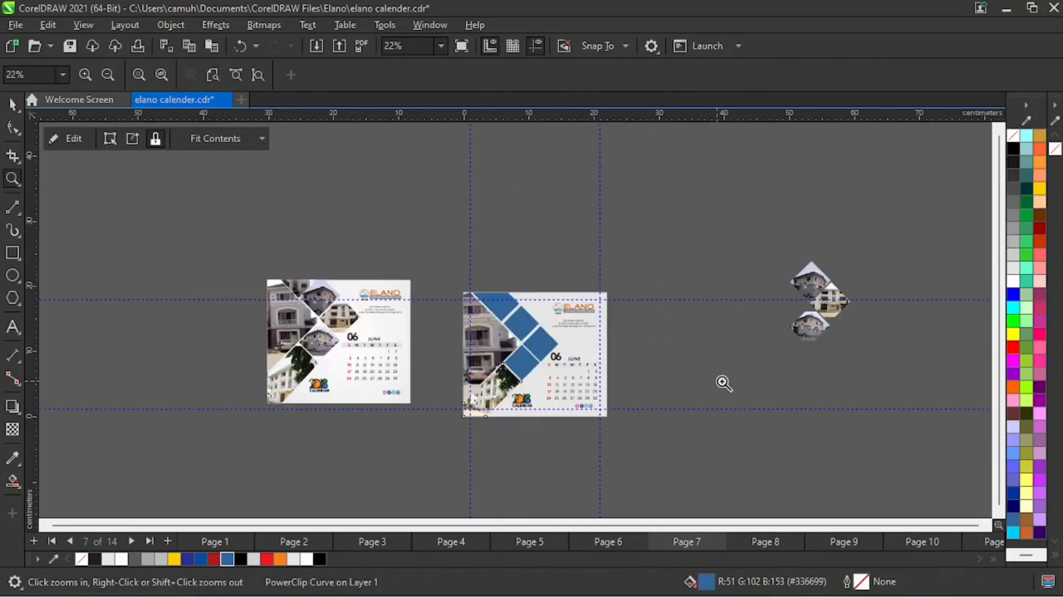
pyautogui.press('space')
pyautogui.moveTo(811, 327); pyautogui.dragTo(755, 331)
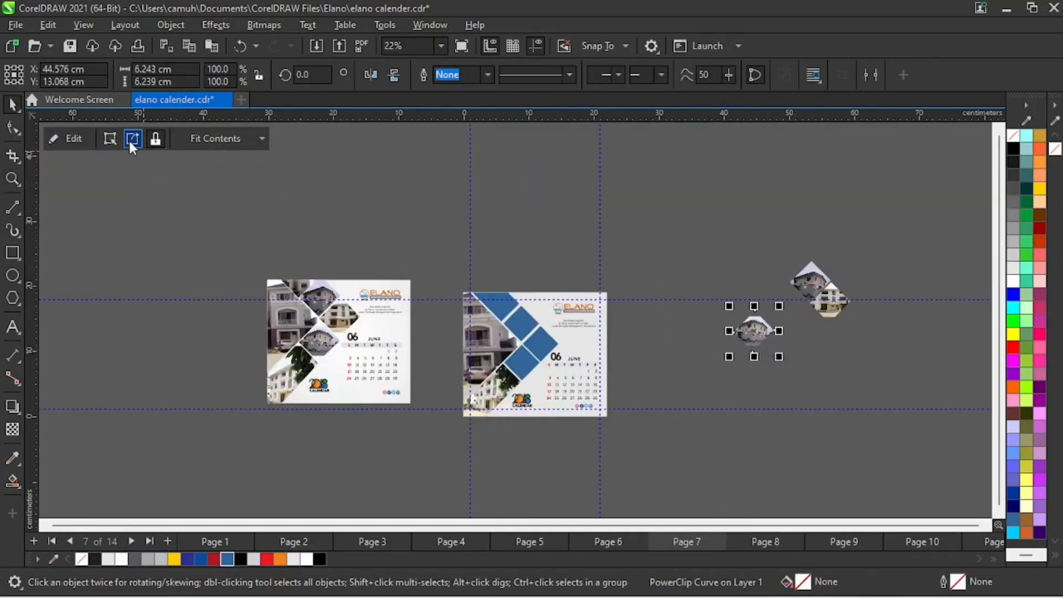
pyautogui.click(131, 140)
pyautogui.click(717, 397)
pyautogui.moveTo(768, 334); pyautogui.dragTo(711, 390)
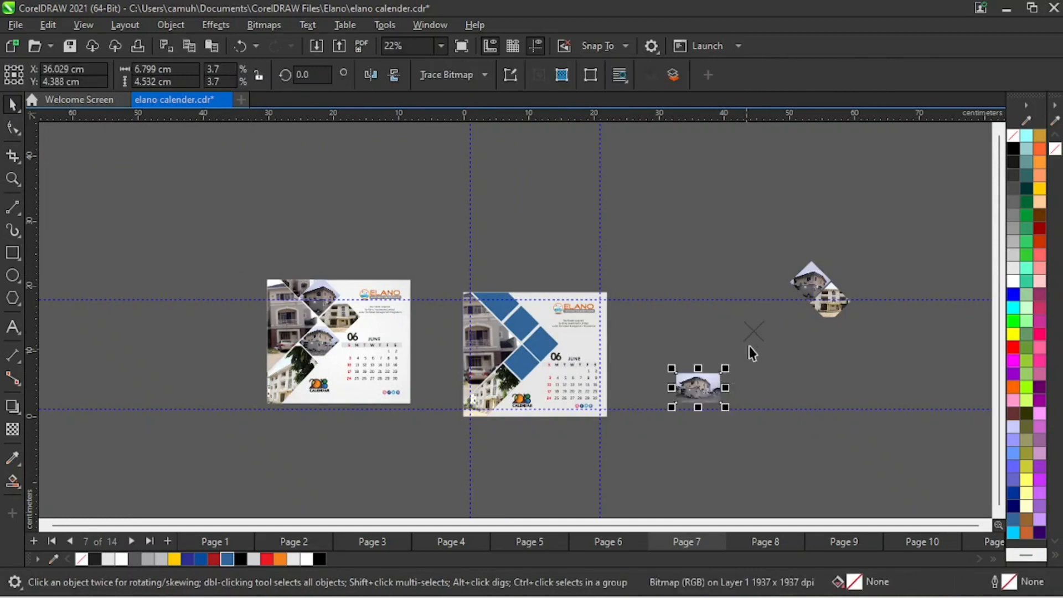
pyautogui.click(754, 335)
pyautogui.moveTo(720, 302); pyautogui.dragTo(803, 383)
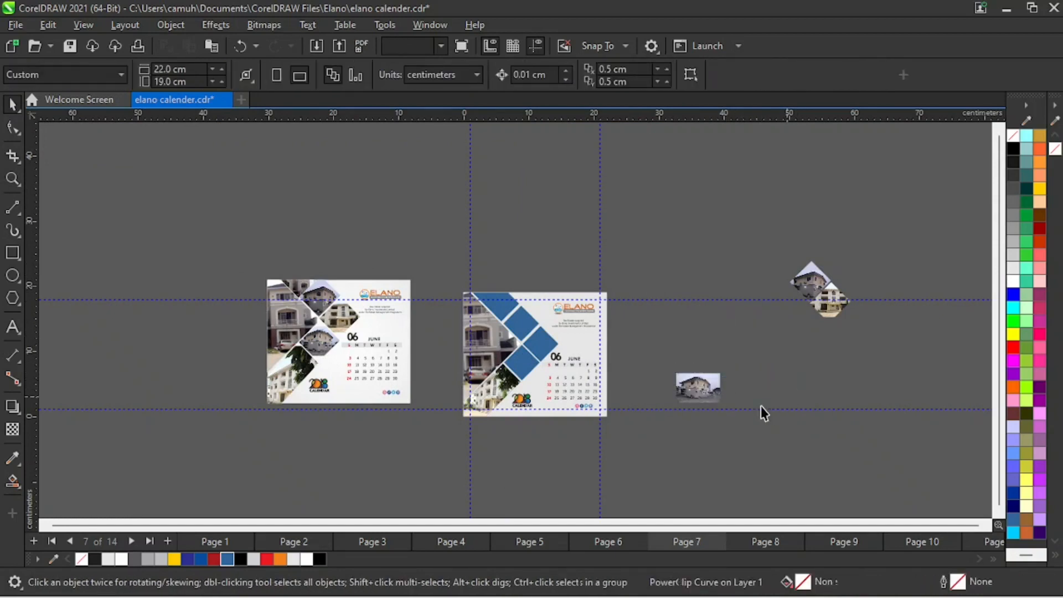
pyautogui.press('Delete')
# - Move the extracted house photo closer beside the new page and PowerClip it into the lowest blue diamond
pyautogui.click(712, 386)
pyautogui.moveTo(712, 386); pyautogui.dragTo(646, 365)
pyautogui.press('z')
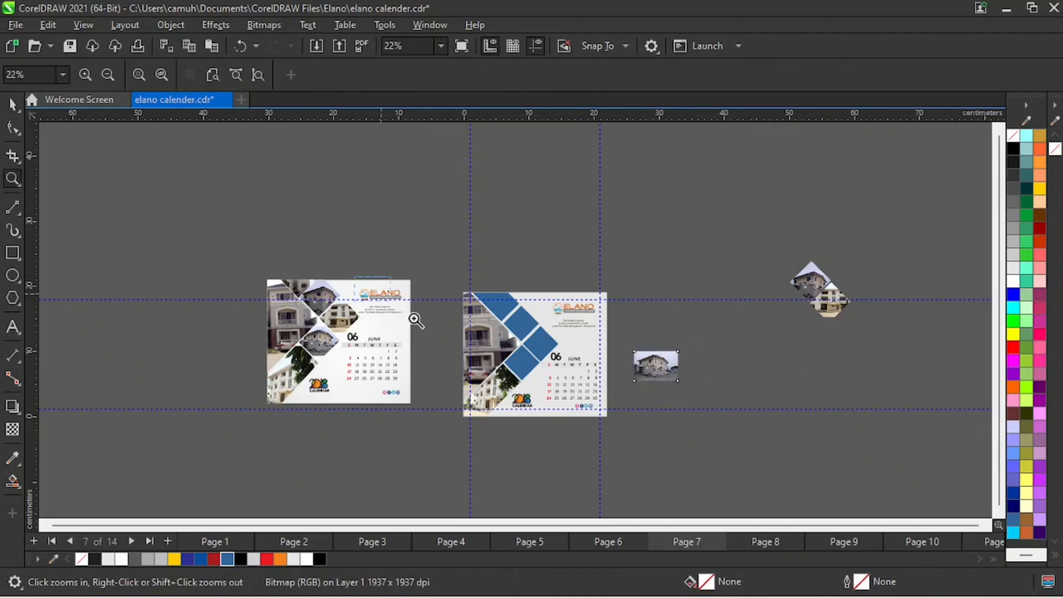
pyautogui.moveTo(356, 277); pyautogui.dragTo(722, 432)
pyautogui.press('space')
pyautogui.moveTo(844, 360); pyautogui.dragTo(823, 354)
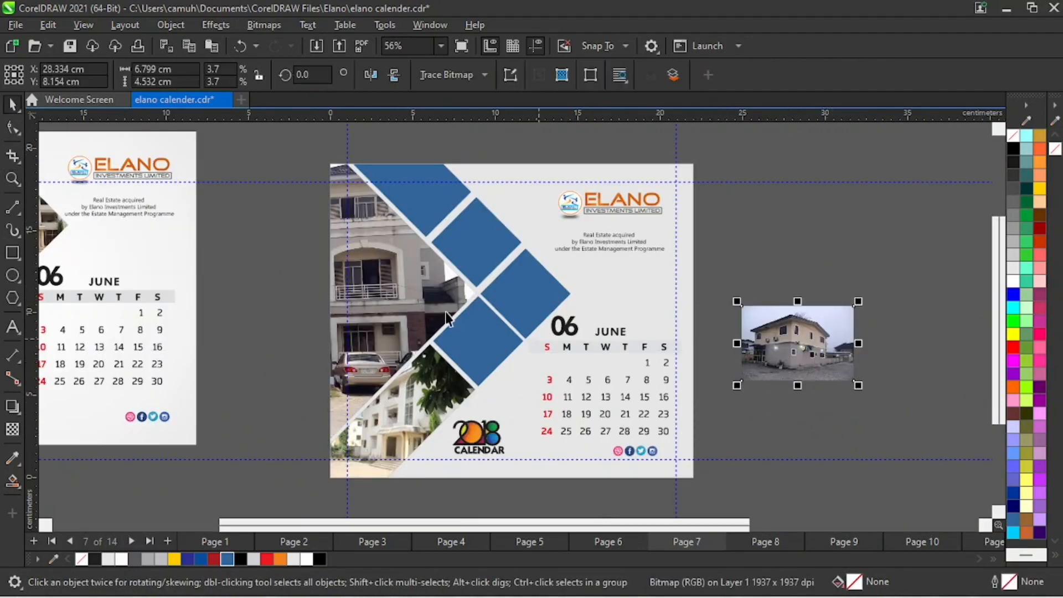
pyautogui.click(859, 263)
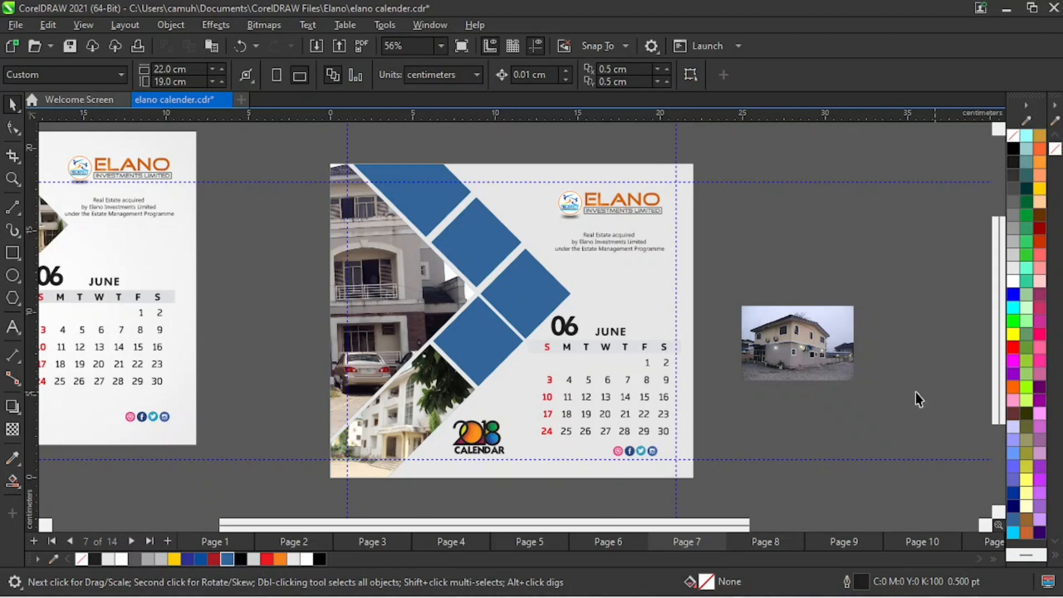
pyautogui.click(822, 344)
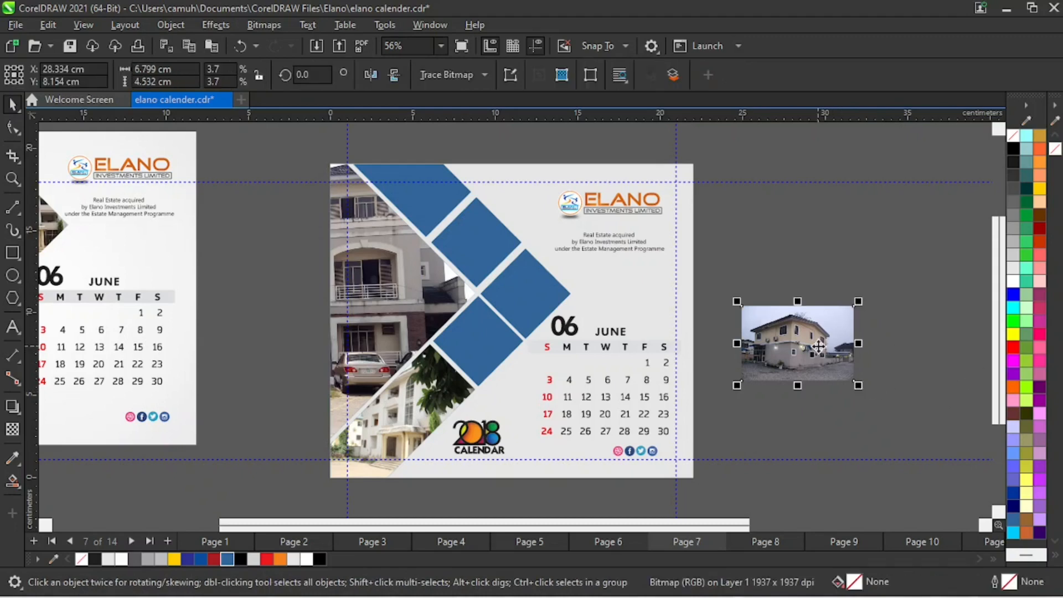
pyautogui.moveTo(815, 344); pyautogui.dragTo(487, 340)
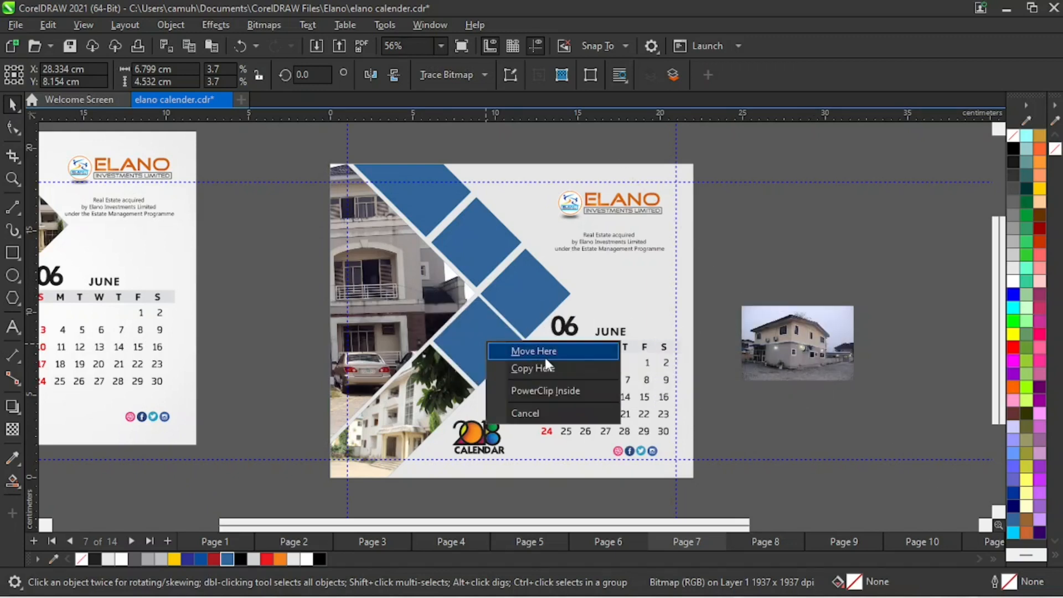
pyautogui.click(569, 392)
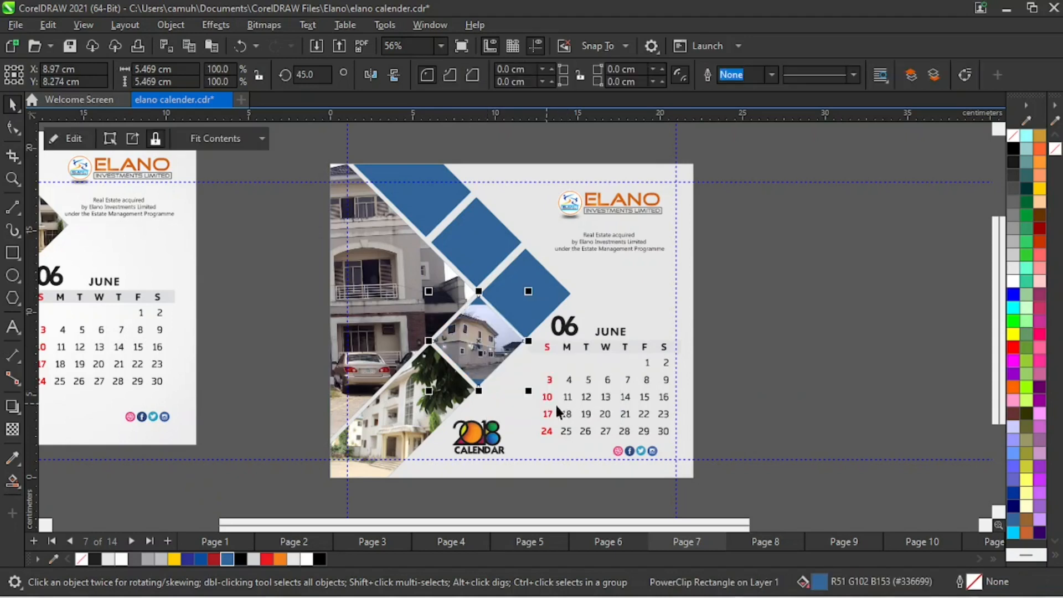
# - Enlarge the house photo inside the lowest diamond to about 9.4 by 6.3 cm and position it at about X 10.1, Y 8.0 cm
pyautogui.click(896, 352)
pyautogui.click(486, 339)
pyautogui.keyDown('ctrl'); pyautogui.click(487, 341); pyautogui.keyUp('ctrl')
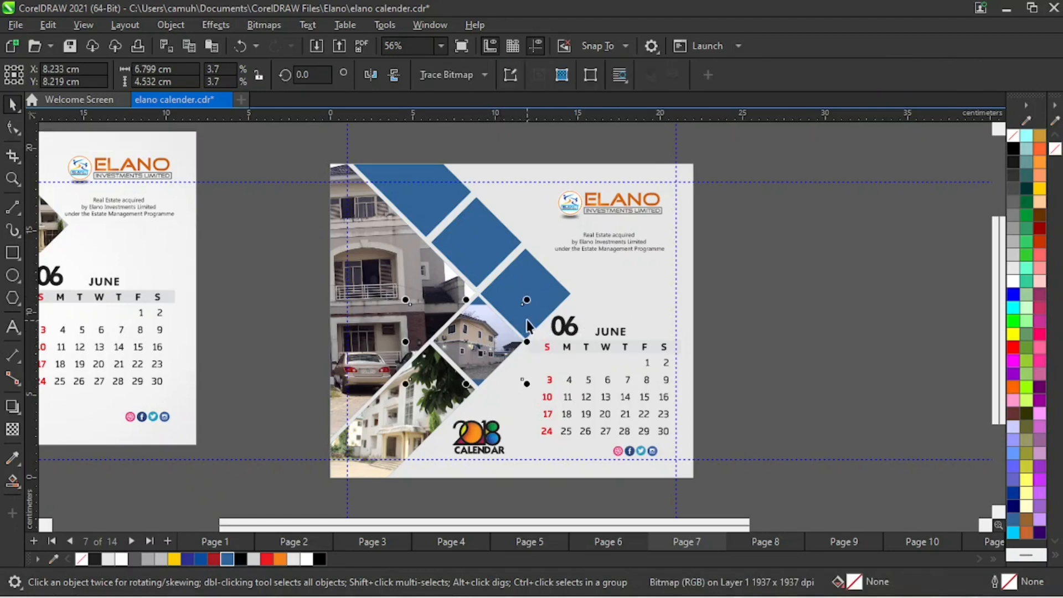
pyautogui.moveTo(527, 327); pyautogui.dragTo(552, 325)
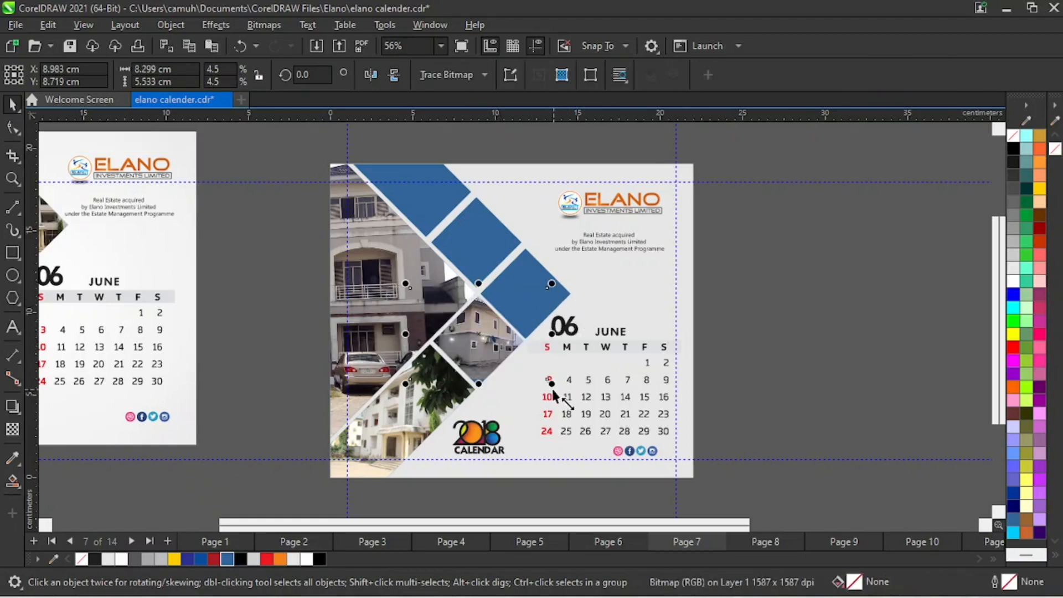
pyautogui.moveTo(553, 385); pyautogui.dragTo(569, 395)
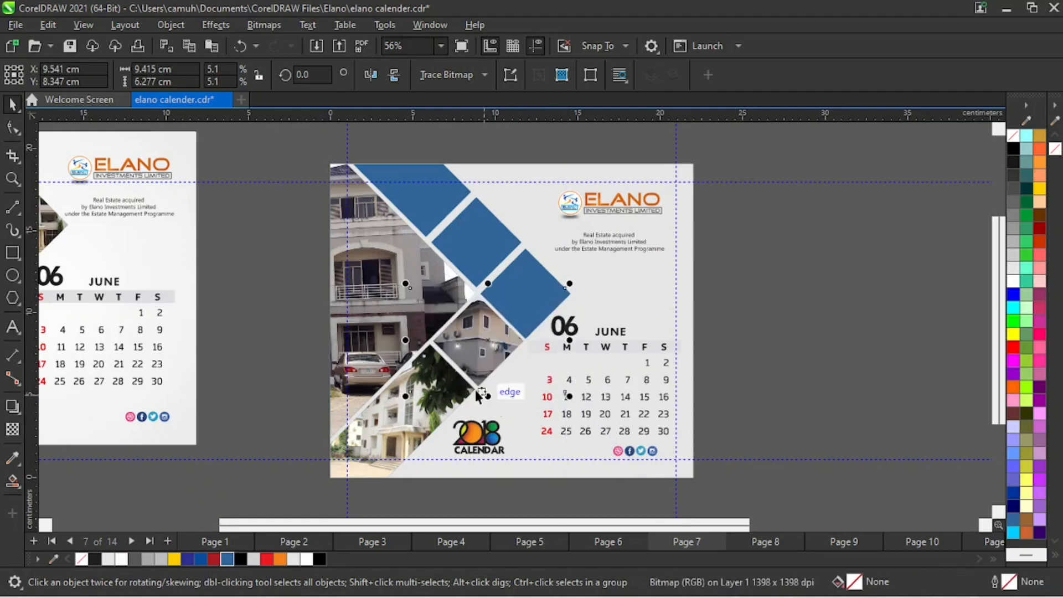
pyautogui.moveTo(489, 342); pyautogui.dragTo(499, 347)
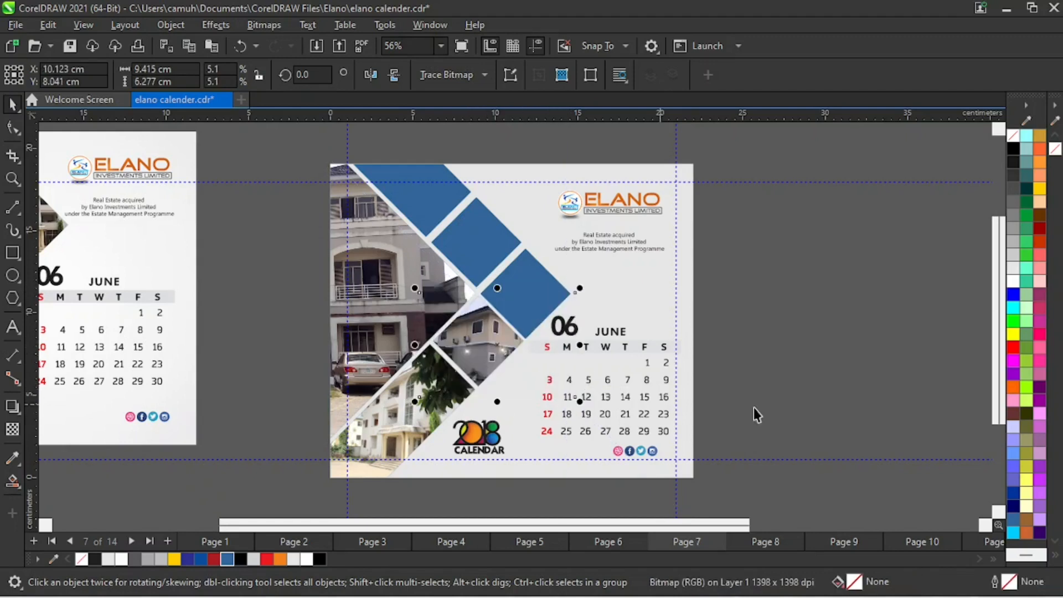
pyautogui.click(834, 368)
# - Extract the white building photo from the lower of the two remaining pasted diamonds and delete the emptied frame
pyautogui.press('z')
pyautogui.press('F4')
pyautogui.press('space')
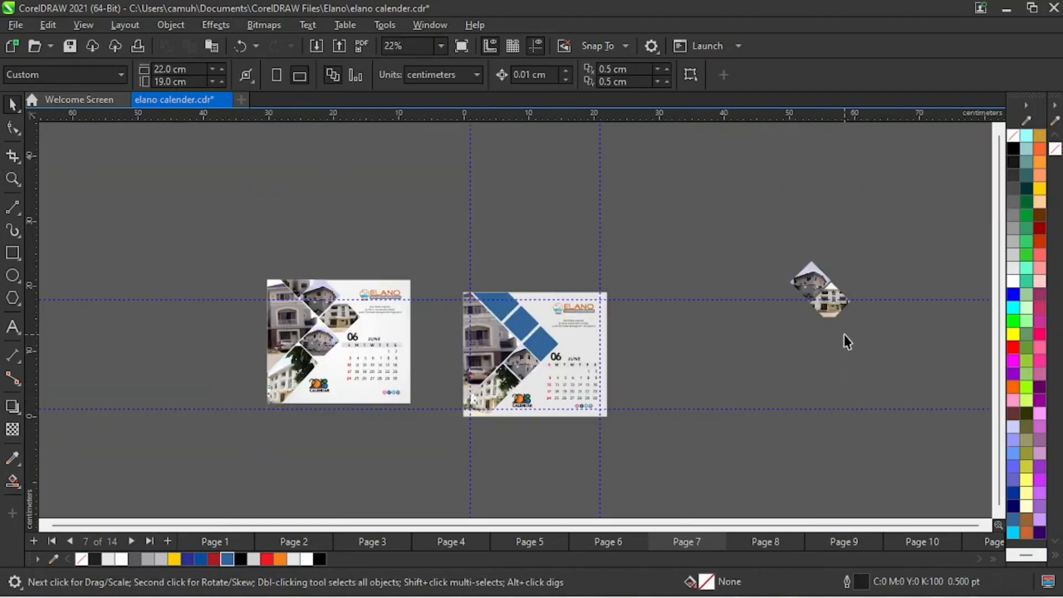
pyautogui.click(821, 311)
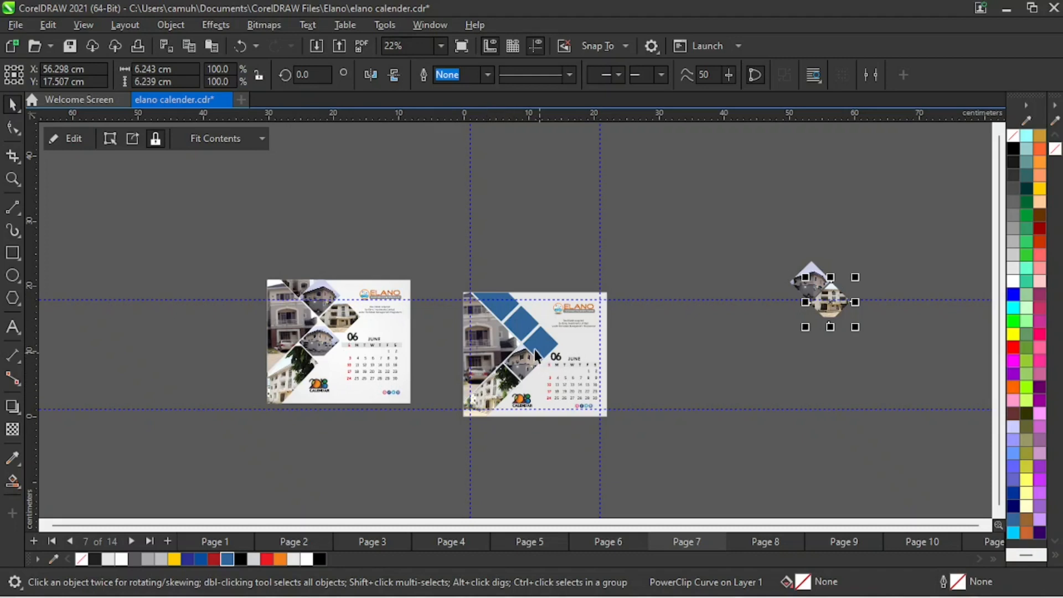
pyautogui.moveTo(833, 302); pyautogui.dragTo(829, 324)
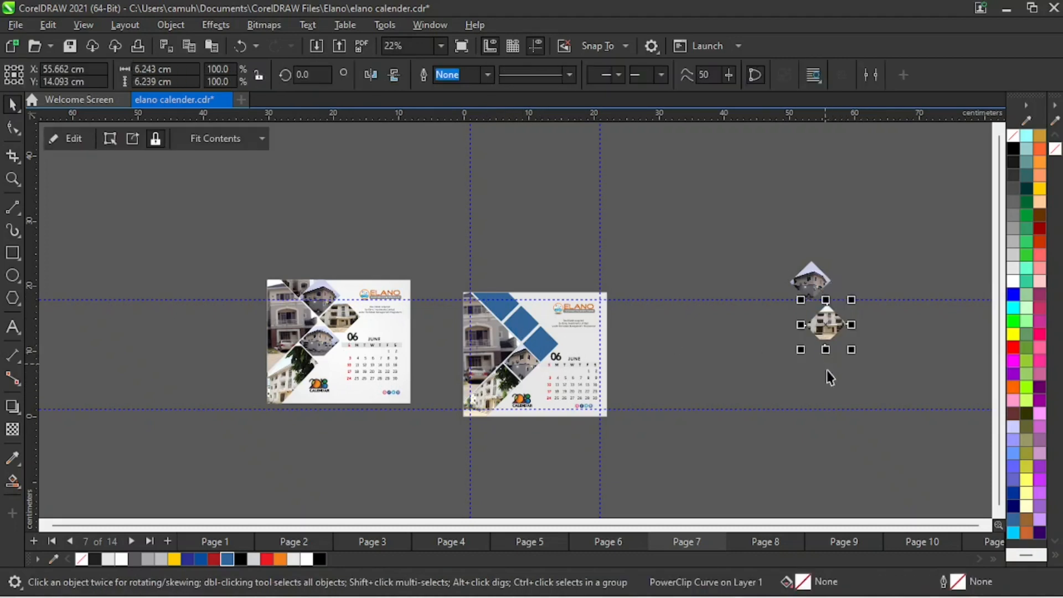
pyautogui.click(140, 142)
pyautogui.moveTo(837, 328); pyautogui.dragTo(872, 293)
pyautogui.press('Delete')
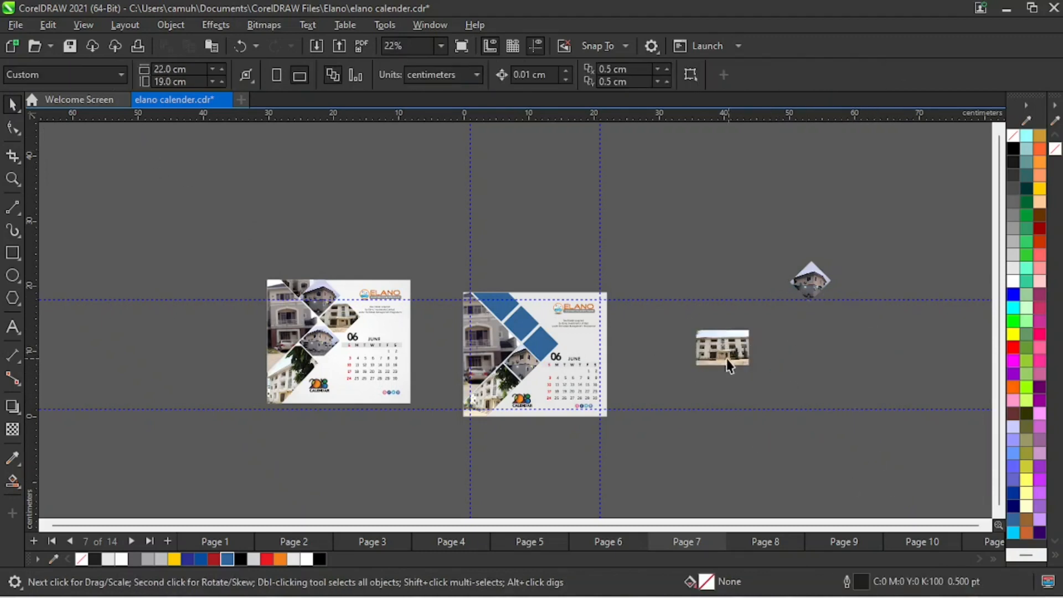
# - Bring the white building photo beside the new page and PowerClip it into the blue diamond just above the 06 heading
pyautogui.moveTo(728, 366); pyautogui.dragTo(688, 357)
pyautogui.click(741, 407)
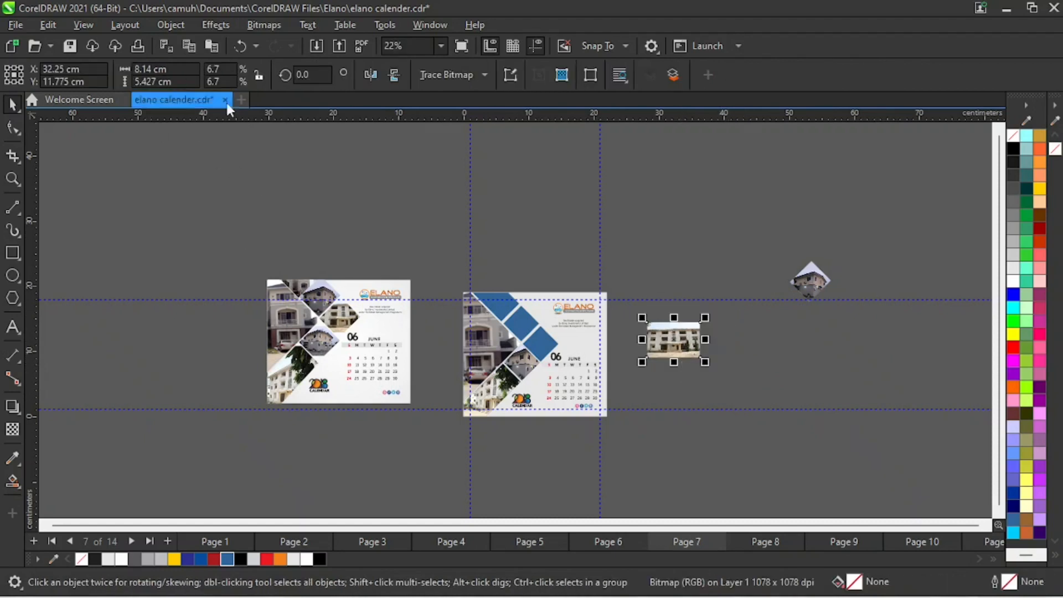
pyautogui.press('z')
pyautogui.moveTo(404, 276); pyautogui.dragTo(742, 478)
pyautogui.press('space')
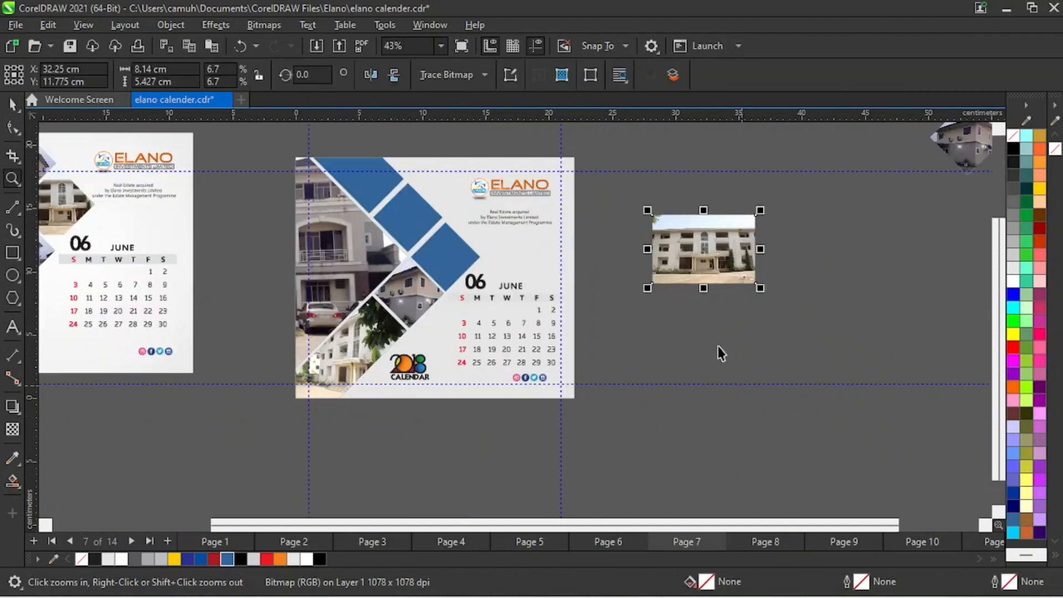
pyautogui.moveTo(702, 264); pyautogui.dragTo(453, 257)
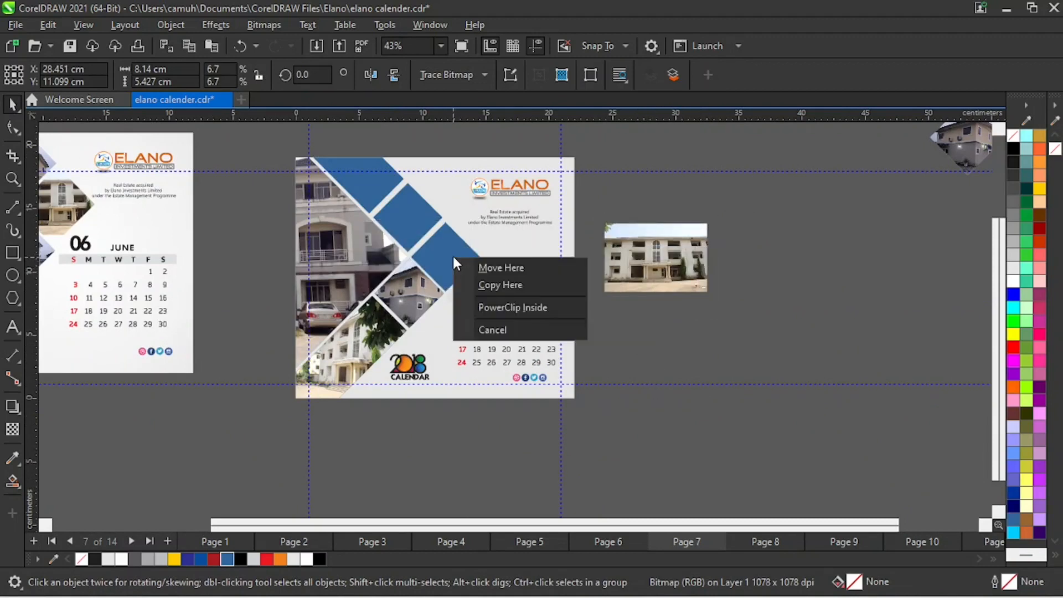
pyautogui.click(530, 308)
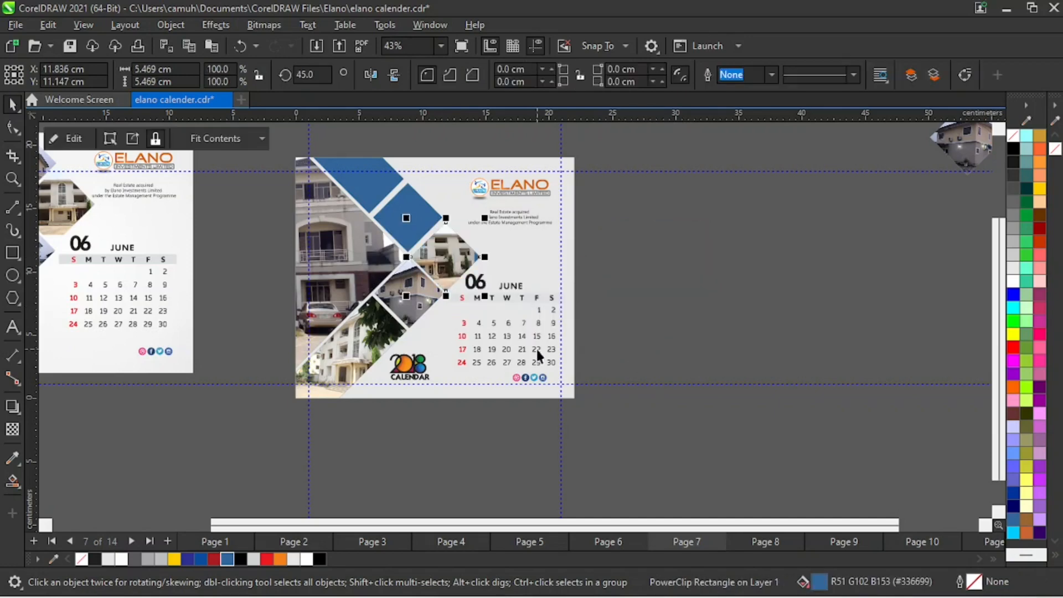
# - Reposition and slightly enlarge the white building photo inside its diamond so it covers the blue fill and centres the entrance
pyautogui.scroll(4, 563, 391)
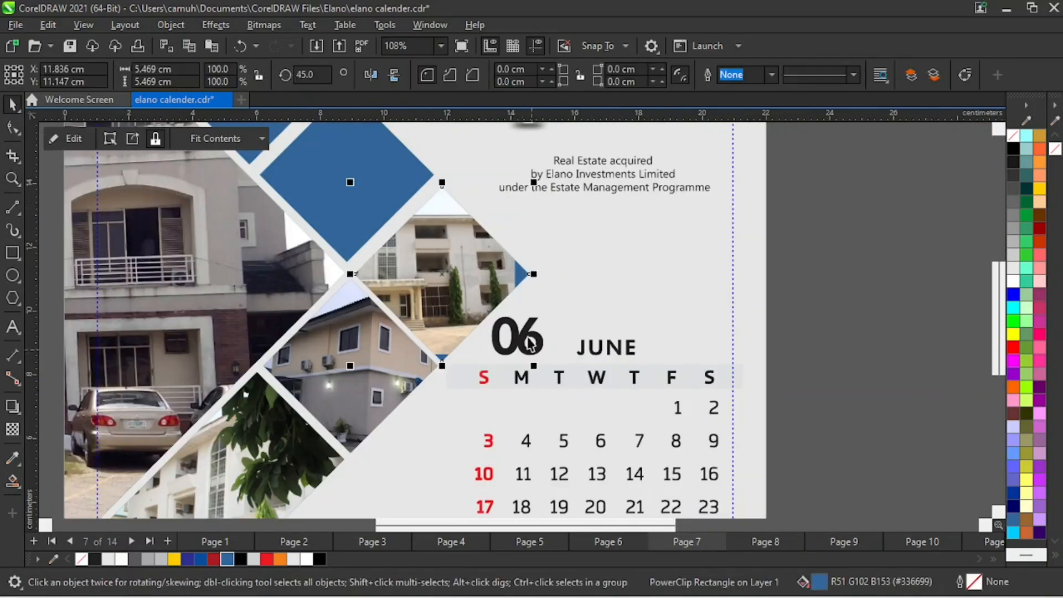
pyautogui.click(928, 320)
pyautogui.click(506, 272)
pyautogui.keyDown('ctrl'); pyautogui.click(463, 260); pyautogui.keyUp('ctrl')
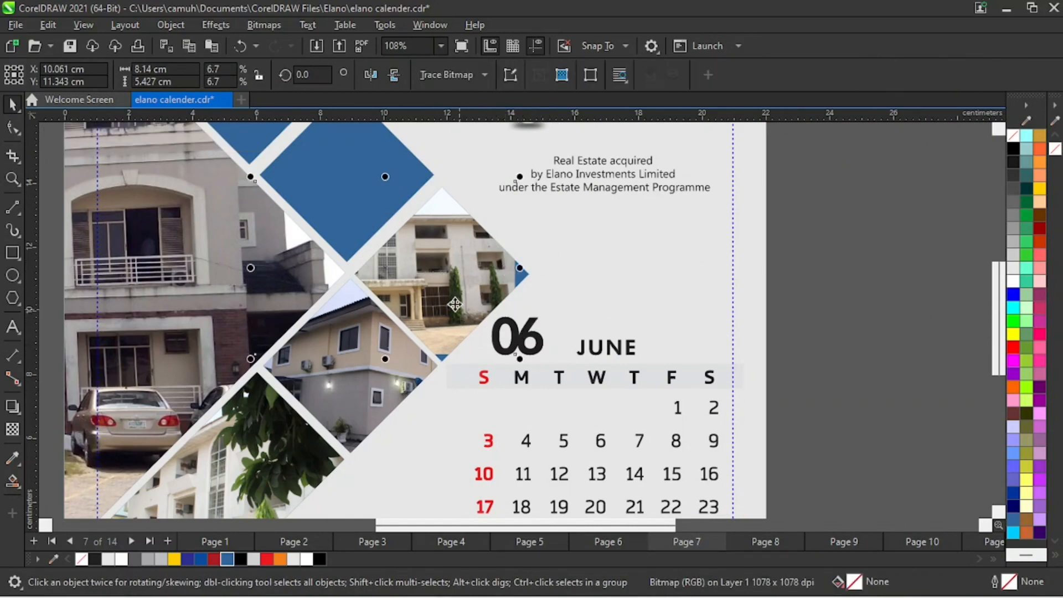
pyautogui.moveTo(454, 304); pyautogui.dragTo(496, 305)
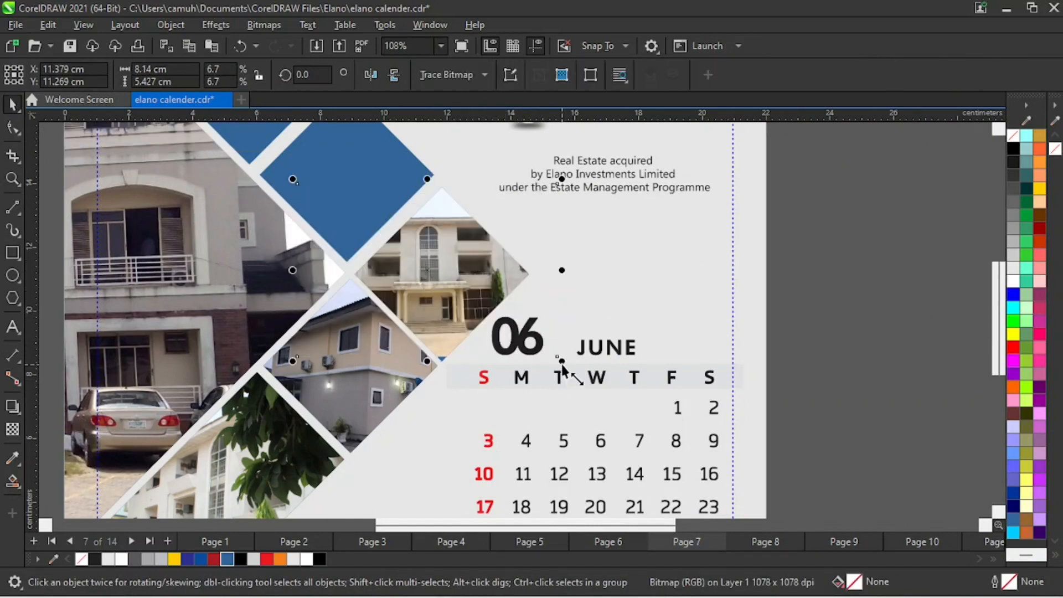
pyautogui.moveTo(562, 363); pyautogui.dragTo(589, 381)
pyautogui.moveTo(454, 273)
pyautogui.mouseDown()
pyautogui.moveTo(491, 271)
pyautogui.moveTo(448, 276)
pyautogui.mouseUp()
pyautogui.click(831, 345)
# - Move the last pasted diamond beside the new page, extract its house photo below it, and delete the emptied frame
pyautogui.scroll(-5, 637, 349)
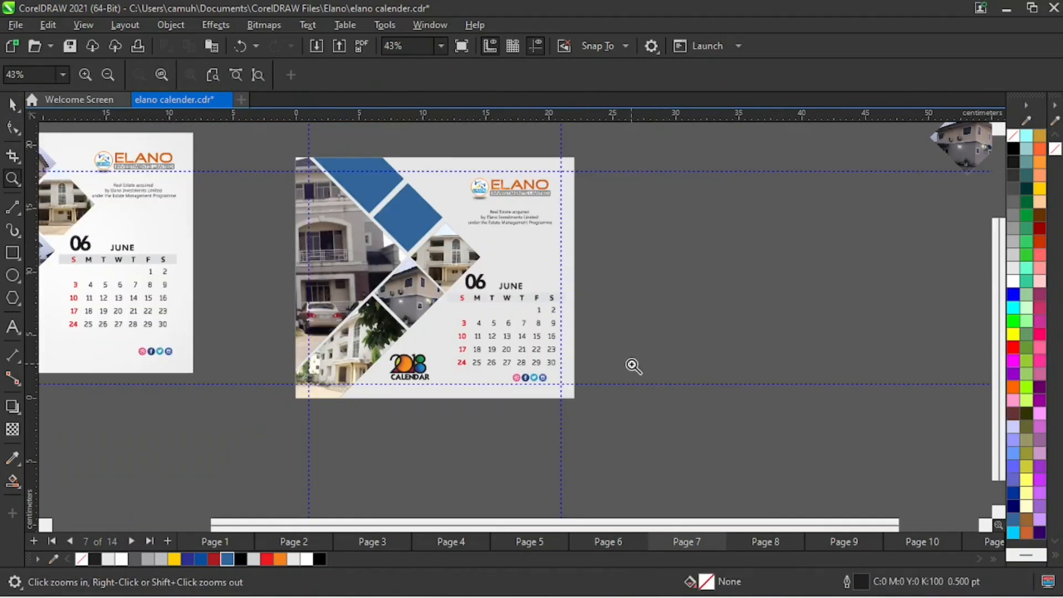
pyautogui.moveTo(825, 291); pyautogui.dragTo(655, 334)
pyautogui.press('z')
pyautogui.moveTo(403, 254); pyautogui.dragTo(755, 414)
pyautogui.press('space')
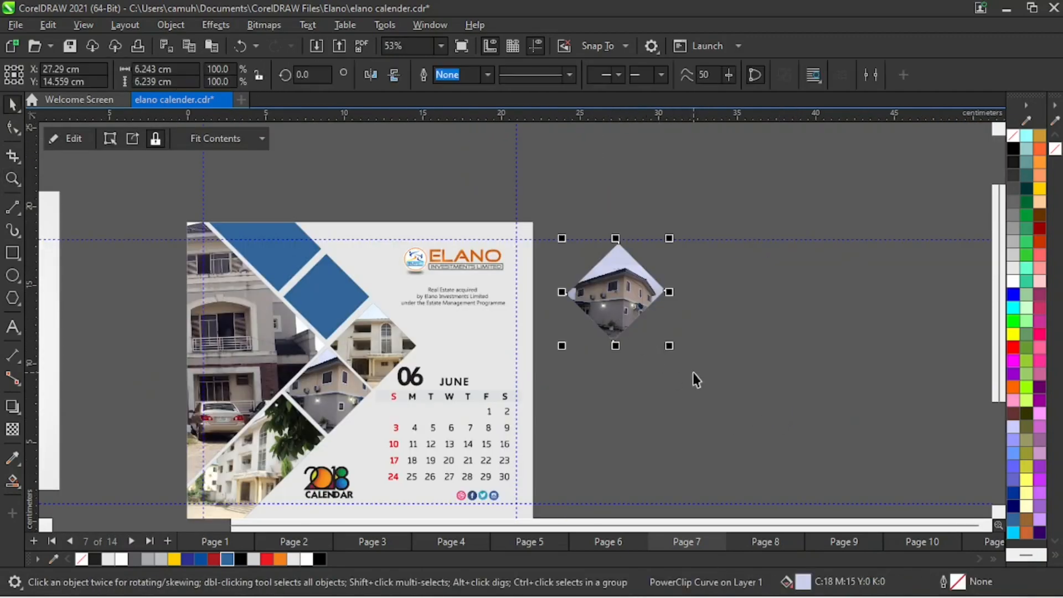
pyautogui.click(132, 139)
pyautogui.moveTo(616, 292); pyautogui.dragTo(688, 397)
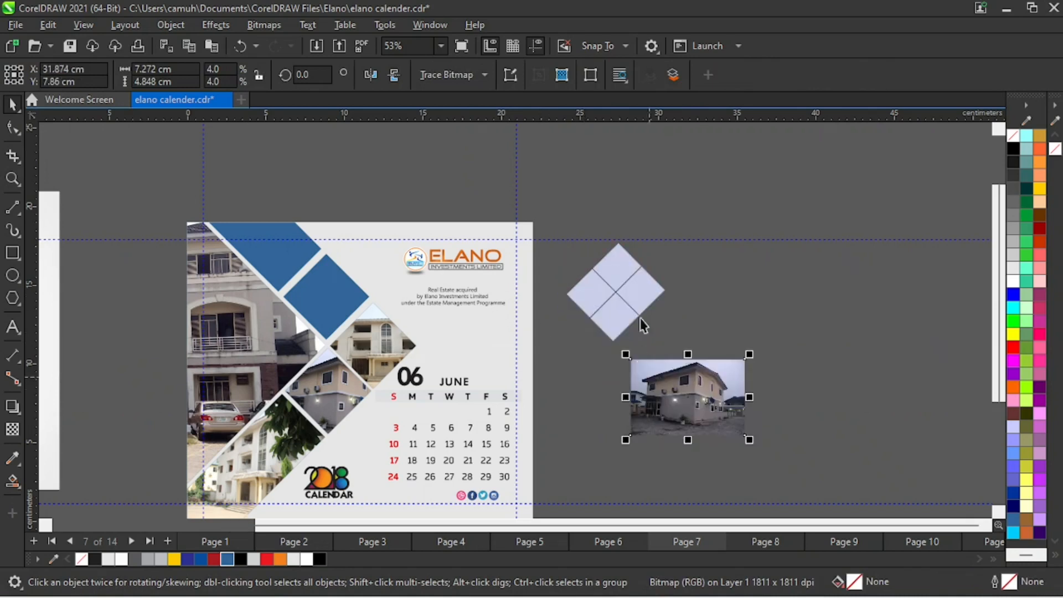
pyautogui.moveTo(719, 200); pyautogui.dragTo(536, 356)
pyautogui.press('Delete')
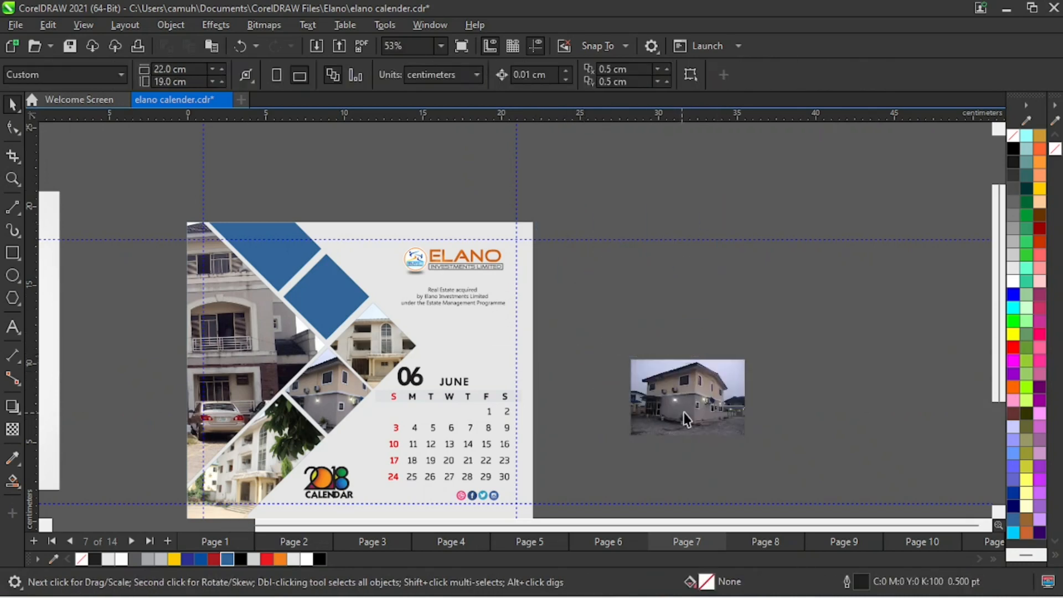
# - PowerClip the house photo into the remaining blue diamond and enlarge it inside to cover the frame's upper corner
pyautogui.moveTo(704, 399); pyautogui.dragTo(339, 292)
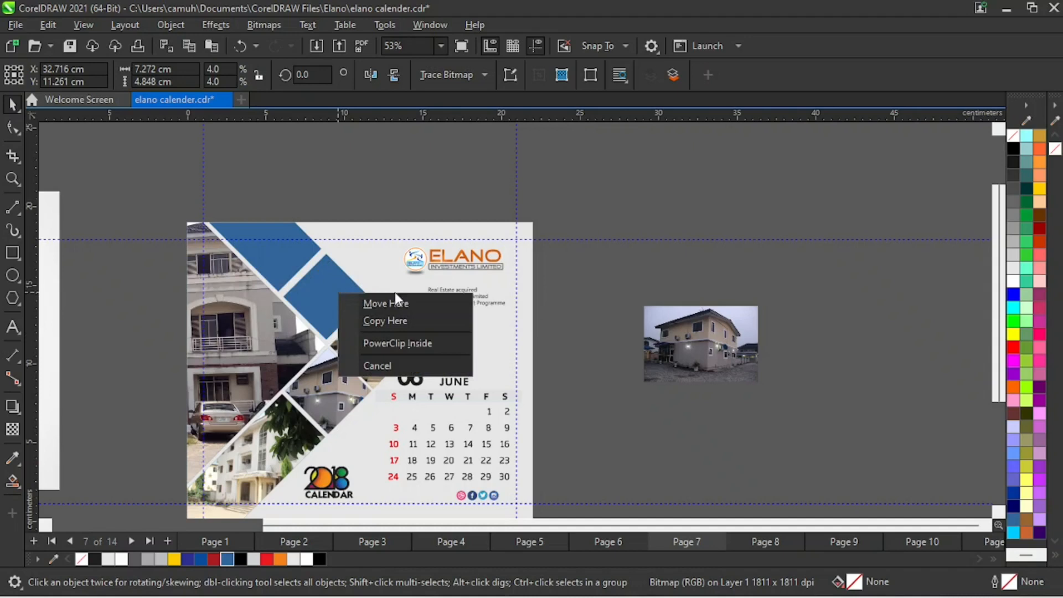
pyautogui.click(398, 341)
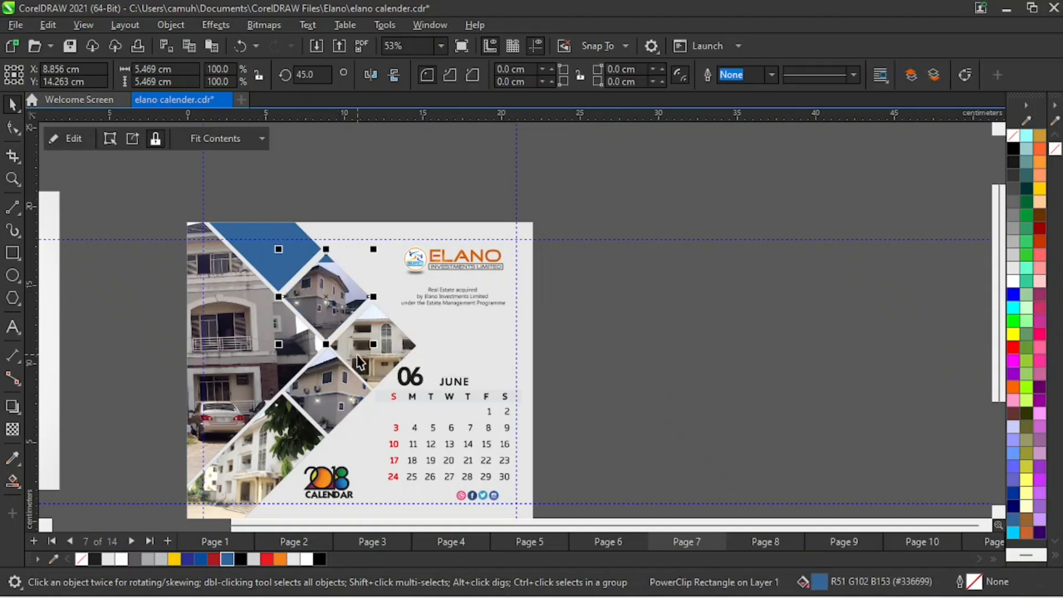
pyautogui.doubleClick(327, 297)
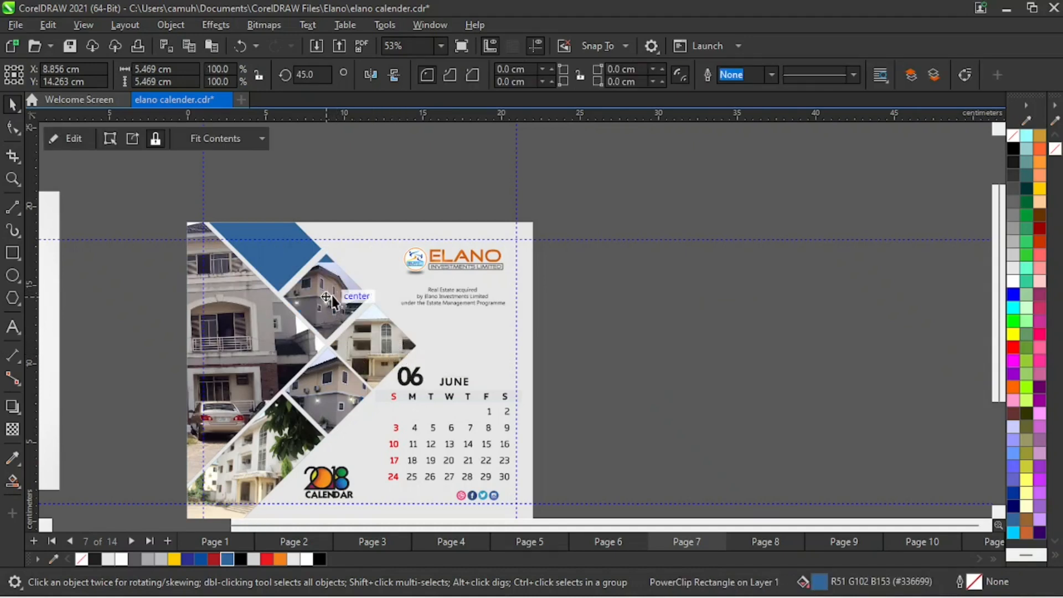
pyautogui.keyDown('alt'); pyautogui.click(331, 297); pyautogui.keyUp('alt')
pyautogui.moveTo(371, 258); pyautogui.dragTo(396, 236)
pyautogui.click(690, 353)
# - Examine the building photo frames on the reference June page, including the large one with the parked car
pyautogui.press('z')
pyautogui.press('F3')
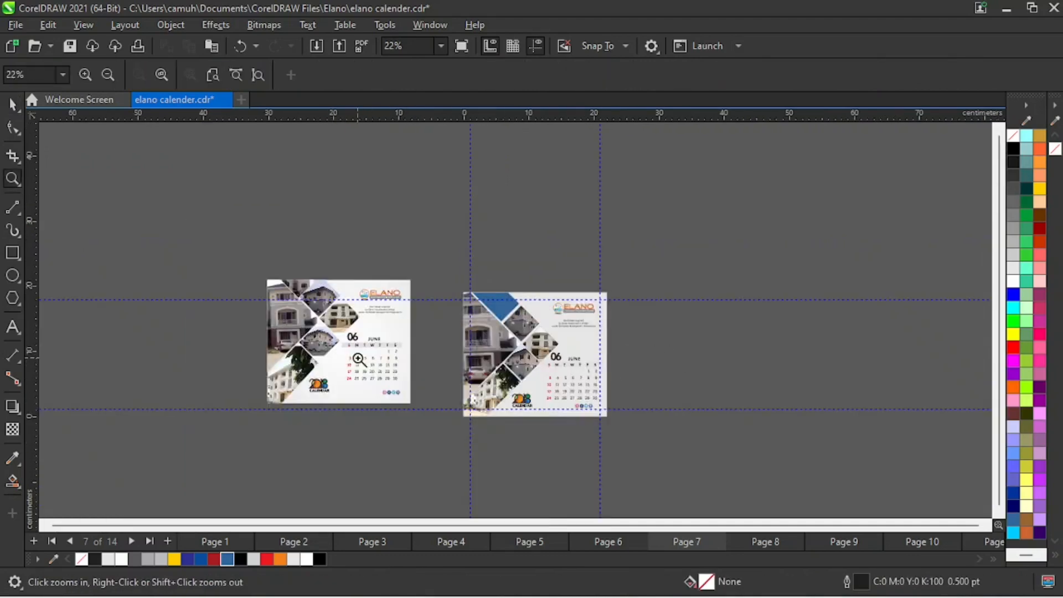
pyautogui.moveTo(194, 247); pyautogui.dragTo(461, 414)
pyautogui.press('space')
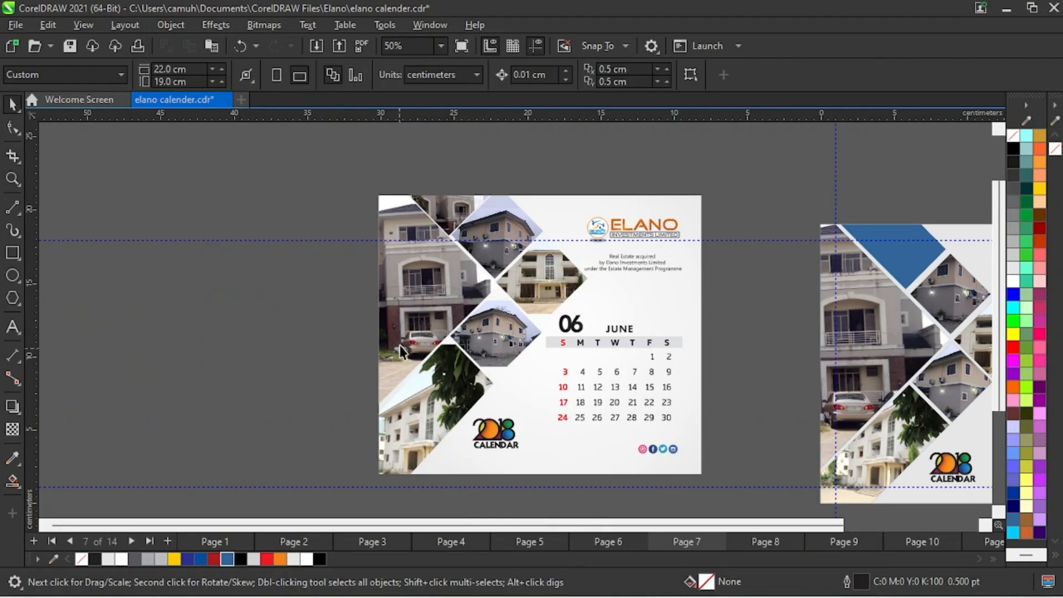
pyautogui.click(411, 337)
pyautogui.click(253, 351)
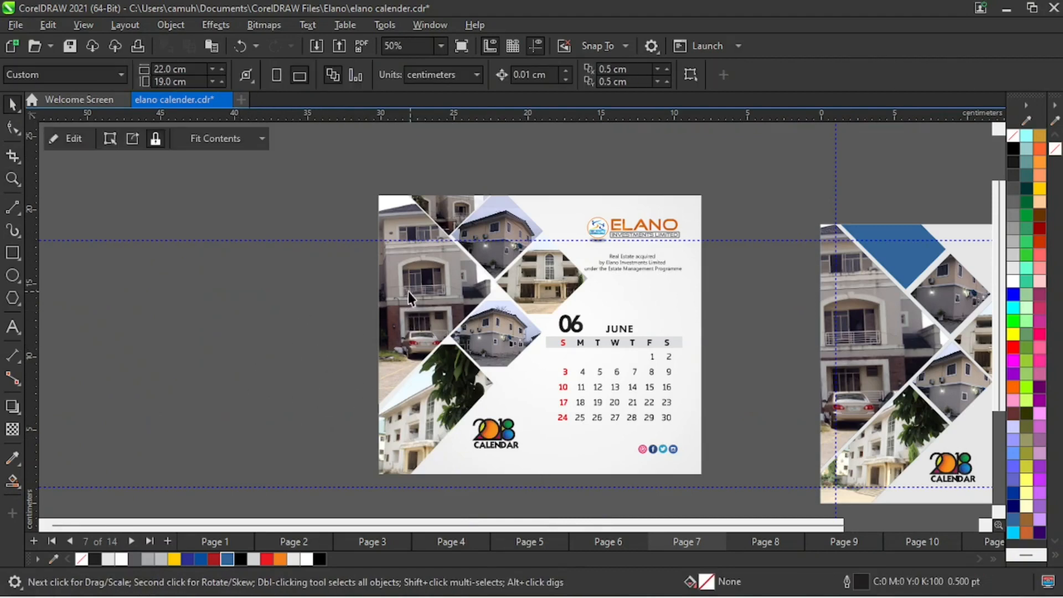
# - Place a copy of the reference June page's large car-photo frame to the right of the new page
pyautogui.moveTo(416, 310); pyautogui.dragTo(400, 314)
pyautogui.press('z')
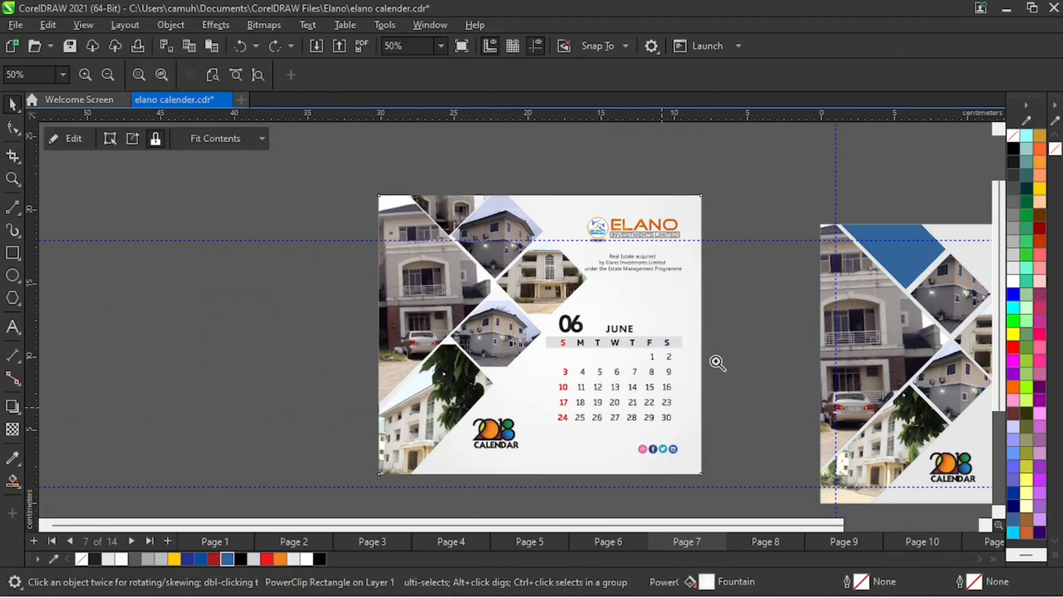
pyautogui.press('F3')
pyautogui.click(458, 326)
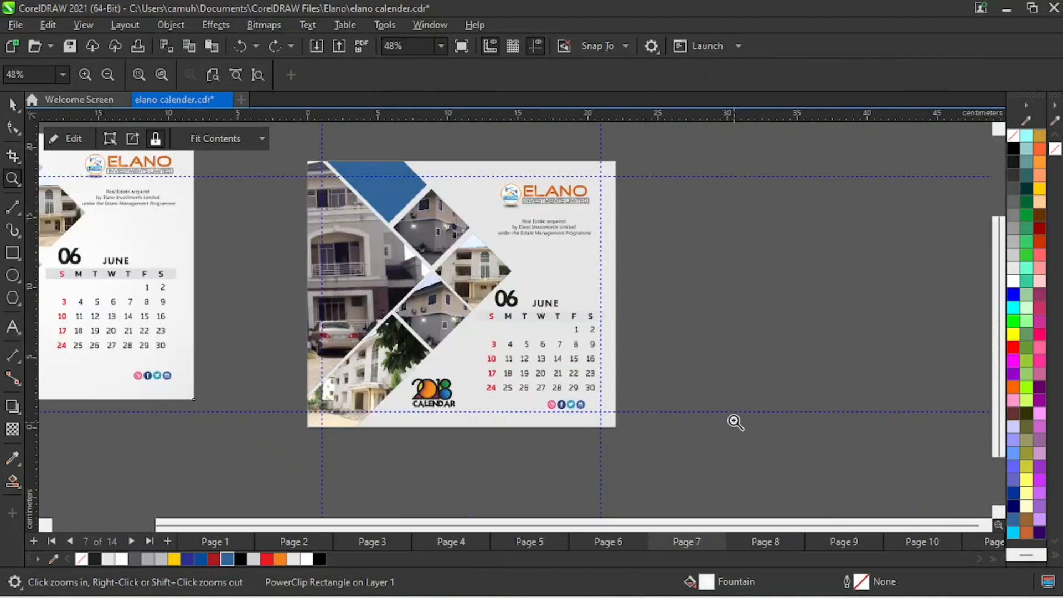
pyautogui.press('space')
pyautogui.click(388, 282)
pyautogui.moveTo(388, 283); pyautogui.dragTo(744, 243)
pyautogui.click(709, 228)
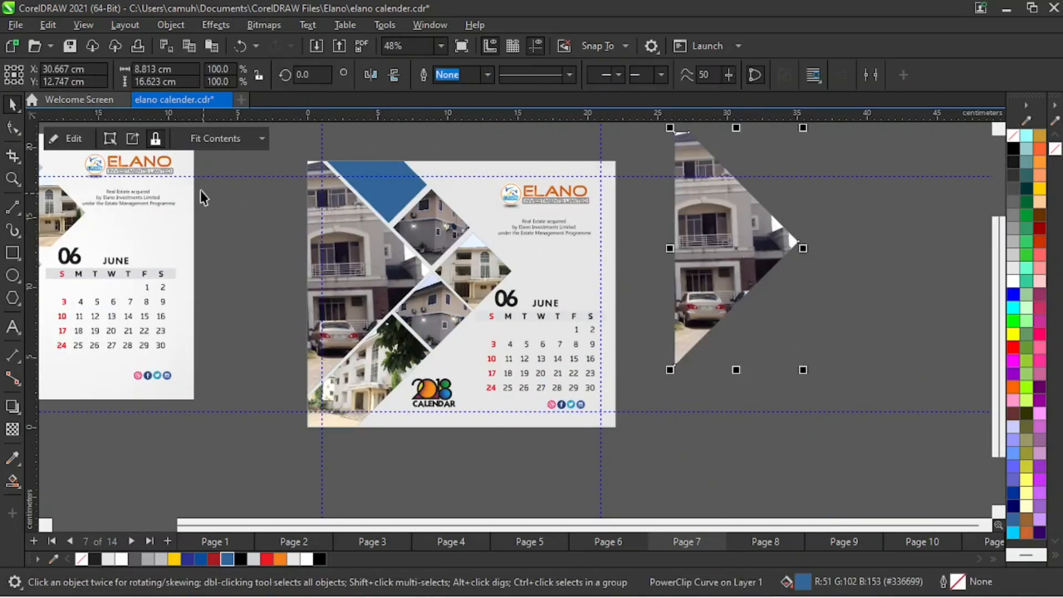
# - Extract the building photo from the copied frame and delete the emptied blue frame
pyautogui.click(136, 142)
pyautogui.moveTo(672, 311); pyautogui.dragTo(841, 496)
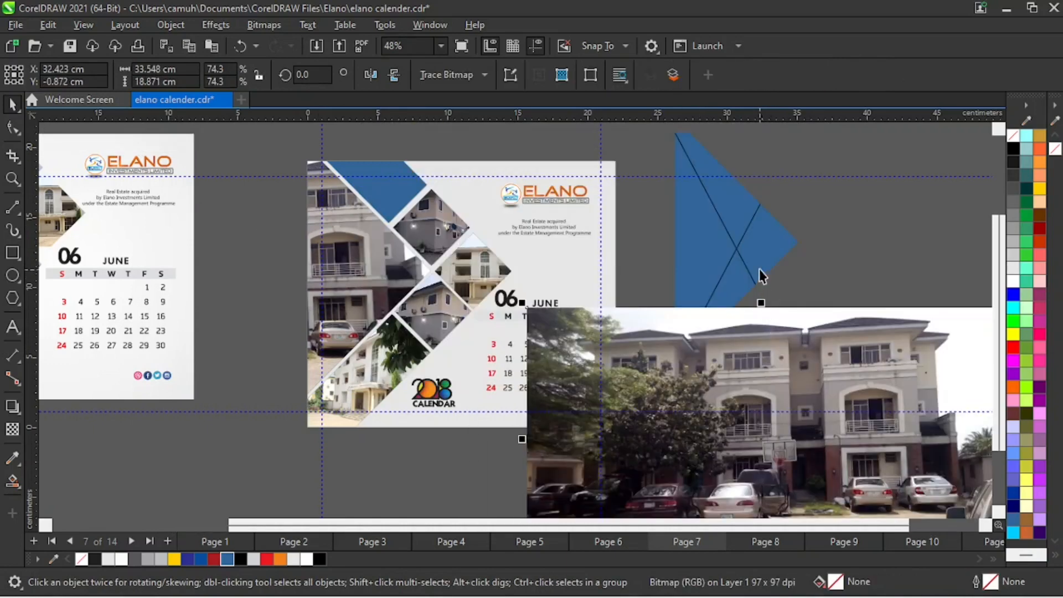
pyautogui.click(758, 269)
pyautogui.press('Delete')
# - Shrink the building photo to about 4.2 by 2.4 cm and PowerClip it inside the blue frame at the page's upper edge
pyautogui.moveTo(838, 371); pyautogui.dragTo(612, 336)
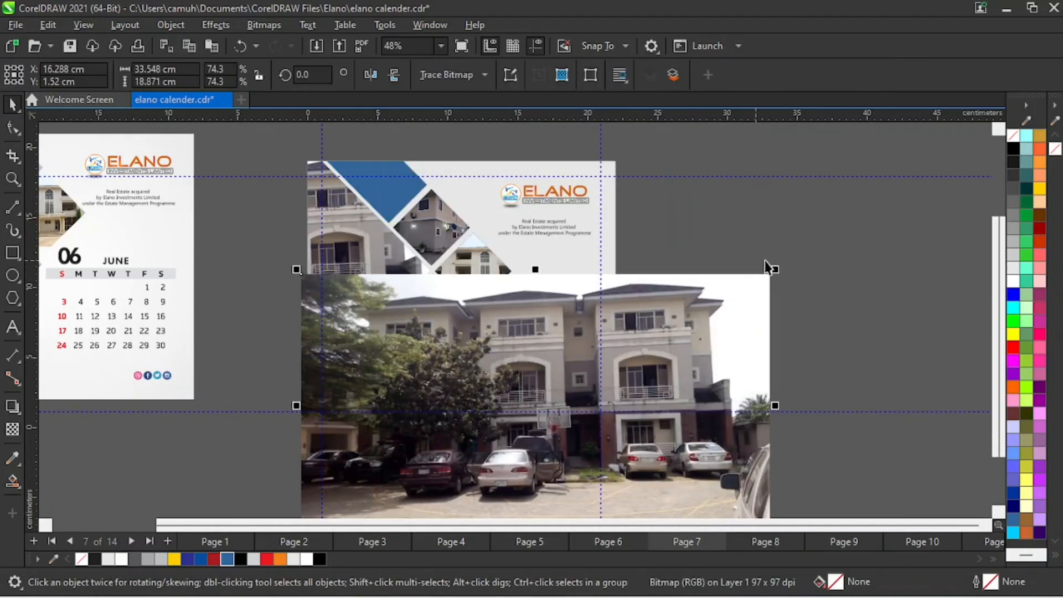
pyautogui.moveTo(777, 272); pyautogui.dragTo(374, 187)
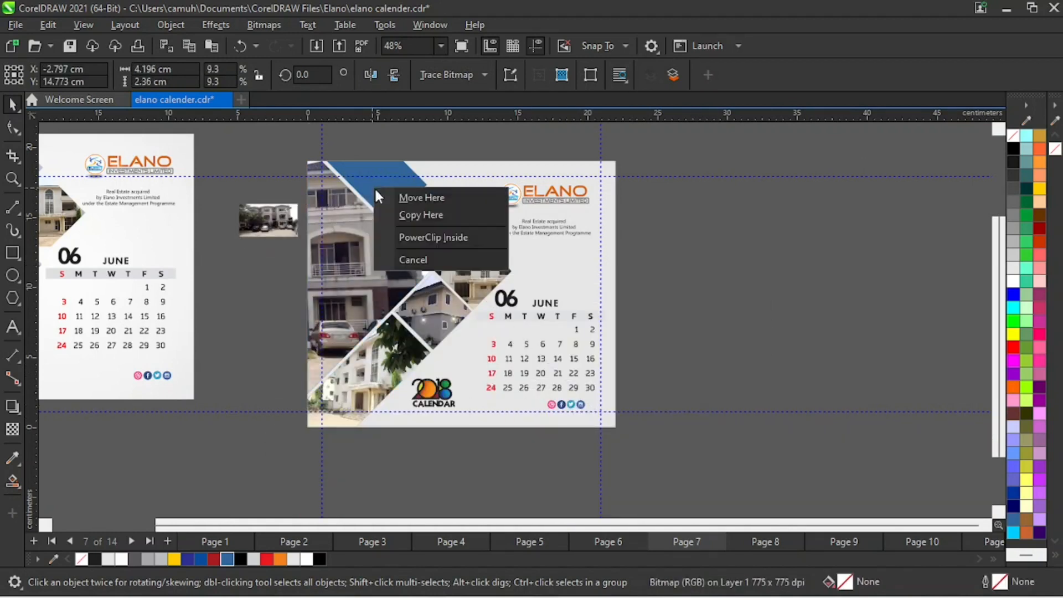
pyautogui.click(421, 233)
# - Reposition the photo inside the upper frame and enlarge it to about 9.7 by 5.5 cm so it covers the blue fill
pyautogui.press('z')
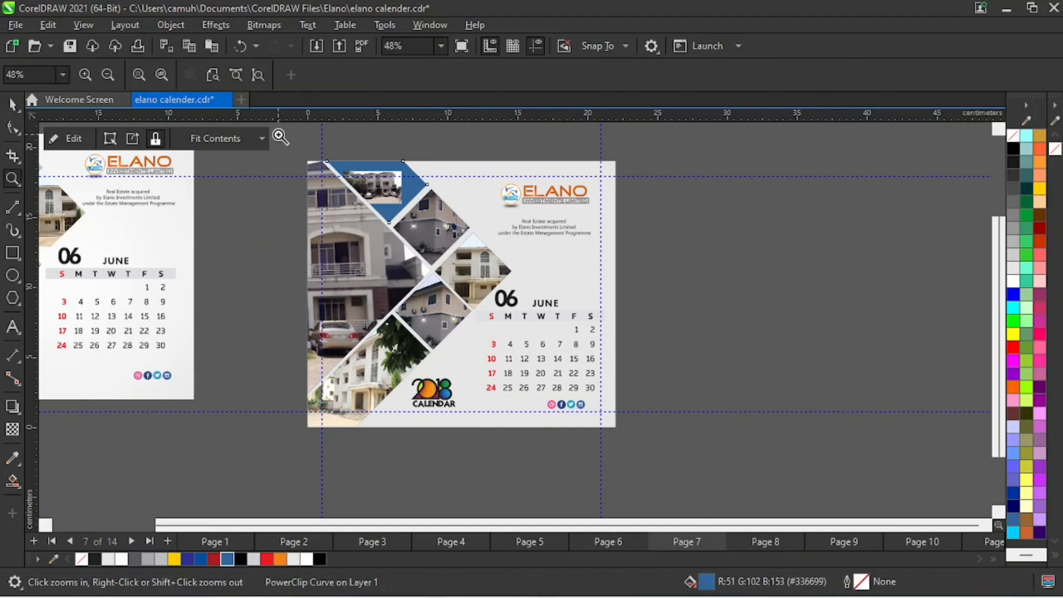
pyautogui.moveTo(278, 134); pyautogui.dragTo(544, 288)
pyautogui.press('space')
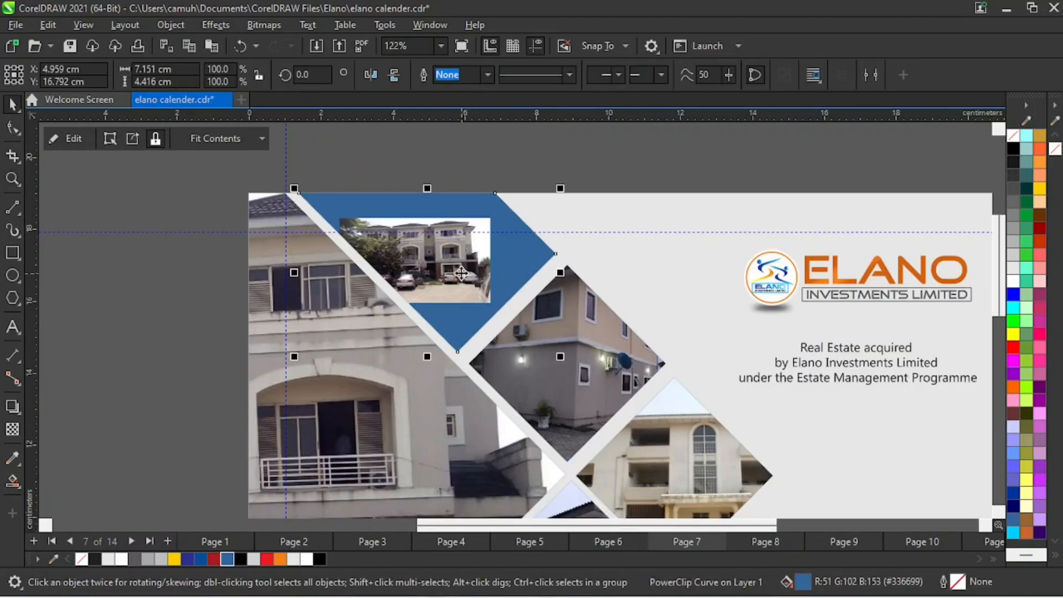
pyautogui.click(461, 274)
pyautogui.moveTo(495, 309); pyautogui.dragTo(583, 356)
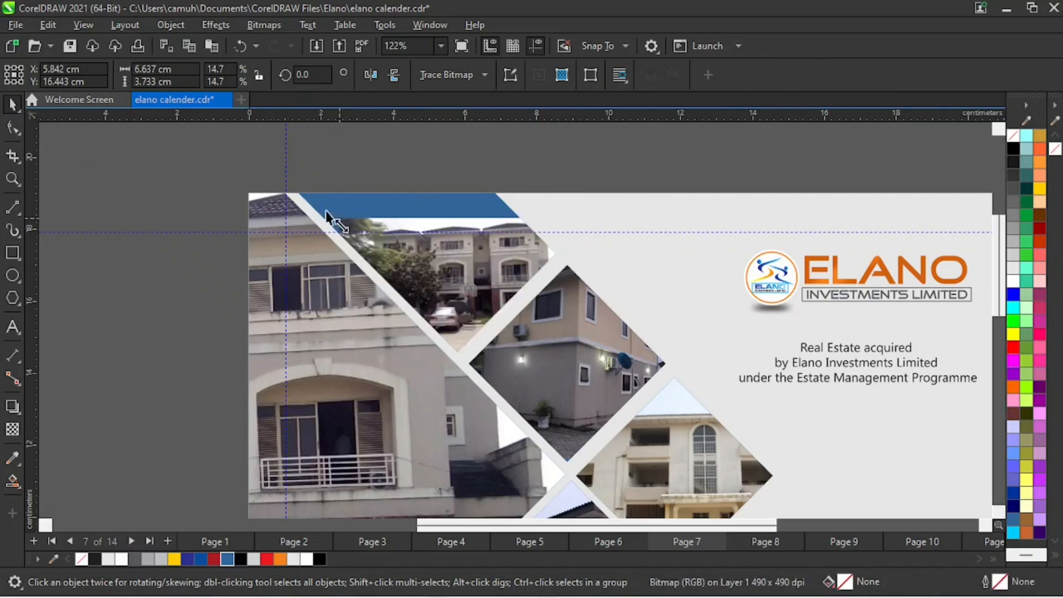
pyautogui.moveTo(335, 214); pyautogui.dragTo(254, 168)
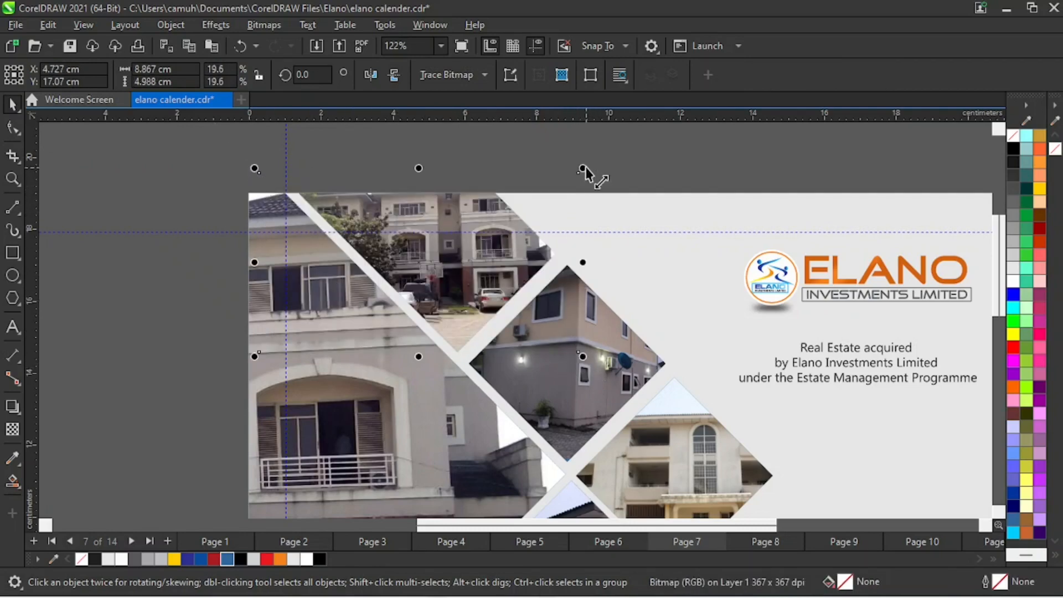
pyautogui.moveTo(583, 168); pyautogui.dragTo(612, 152)
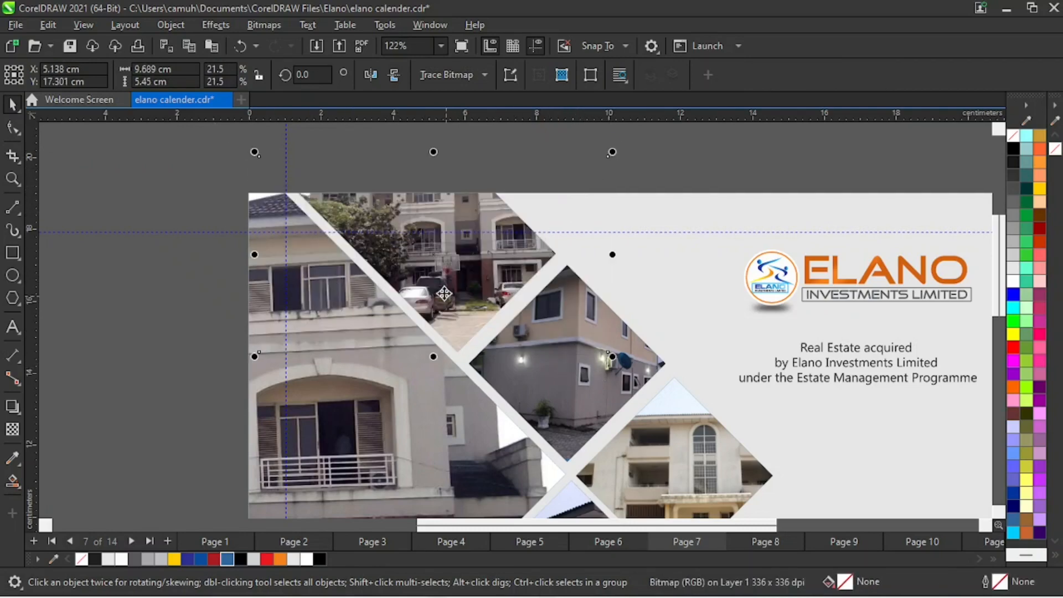
pyautogui.click(172, 327)
pyautogui.press('z')
pyautogui.rightClick(526, 354)
pyautogui.moveTo(282, 154); pyautogui.dragTo(645, 463)
pyautogui.press('space')
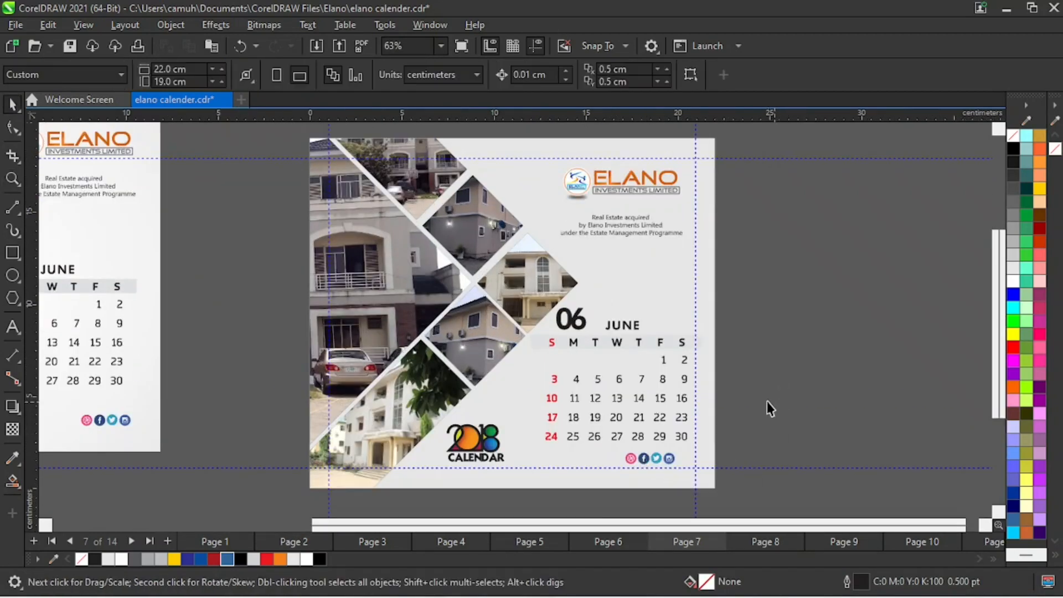
# - Move the whole reference June page slightly closer to the recreated page for a side-by-side comparison
pyautogui.press('z')
pyautogui.rightClick(615, 399)
pyautogui.rightClick(519, 417)
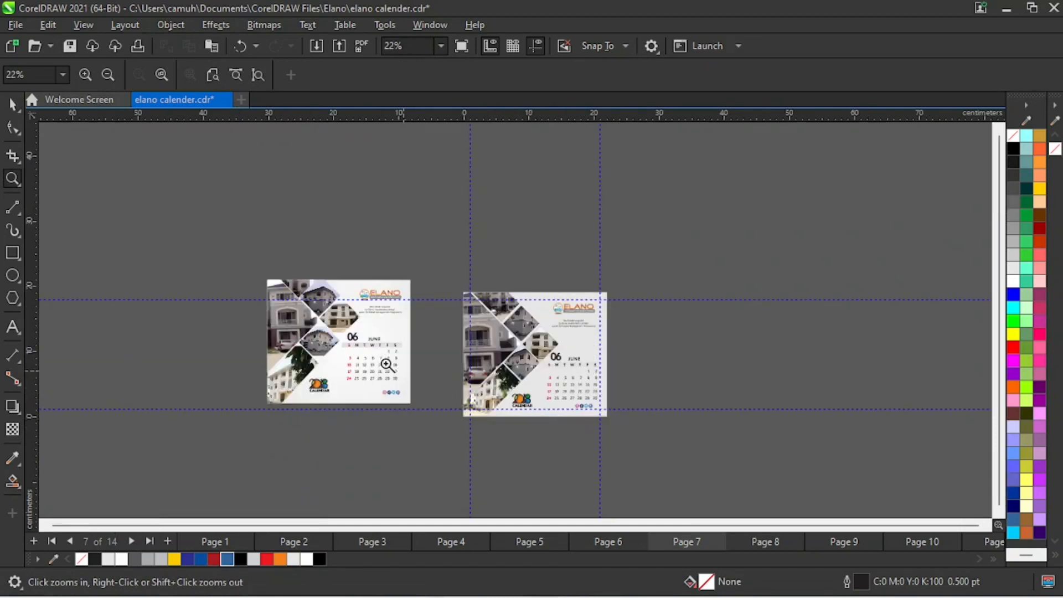
pyautogui.press('space')
pyautogui.moveTo(220, 251); pyautogui.dragTo(426, 447)
pyautogui.moveTo(381, 347); pyautogui.dragTo(395, 366)
pyautogui.press('z')
pyautogui.moveTo(256, 252); pyautogui.dragTo(646, 440)
pyautogui.press('space')
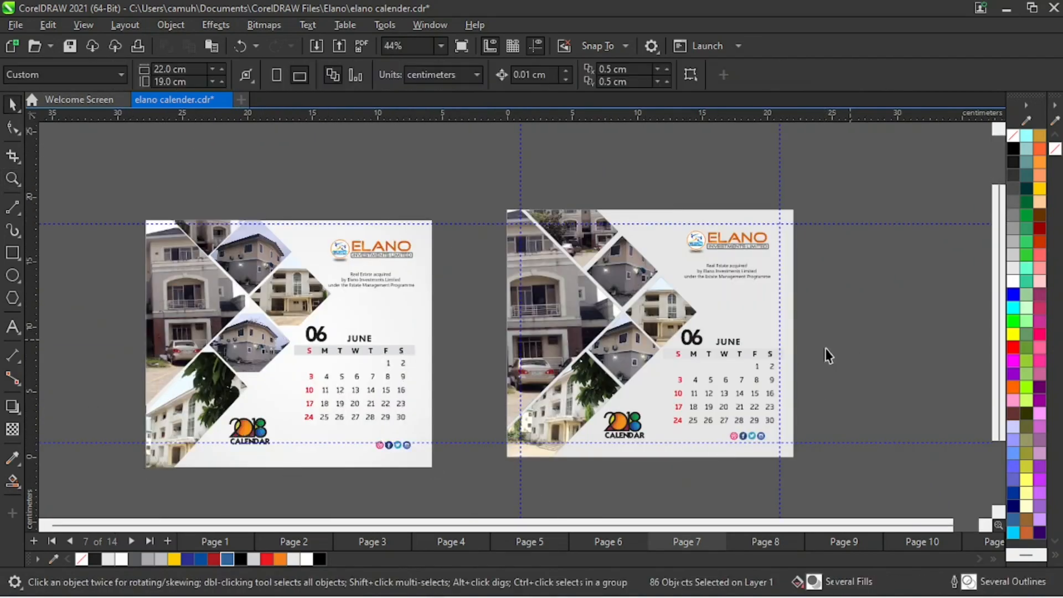
pyautogui.click(841, 354)
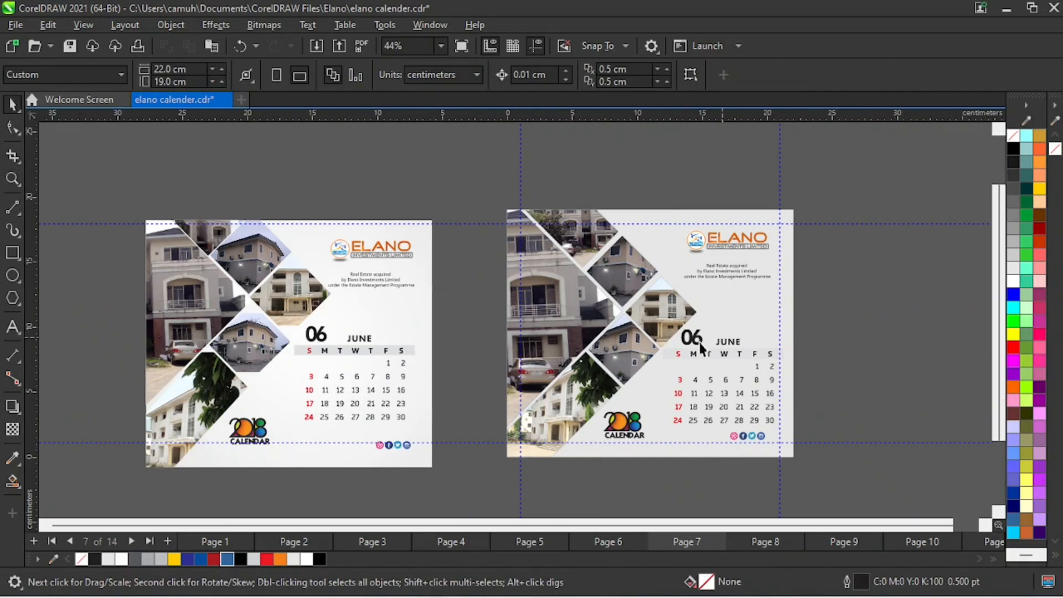
# - Open page 8, group the complete July design and move it off the page to its left as a reference
pyautogui.click(763, 540)
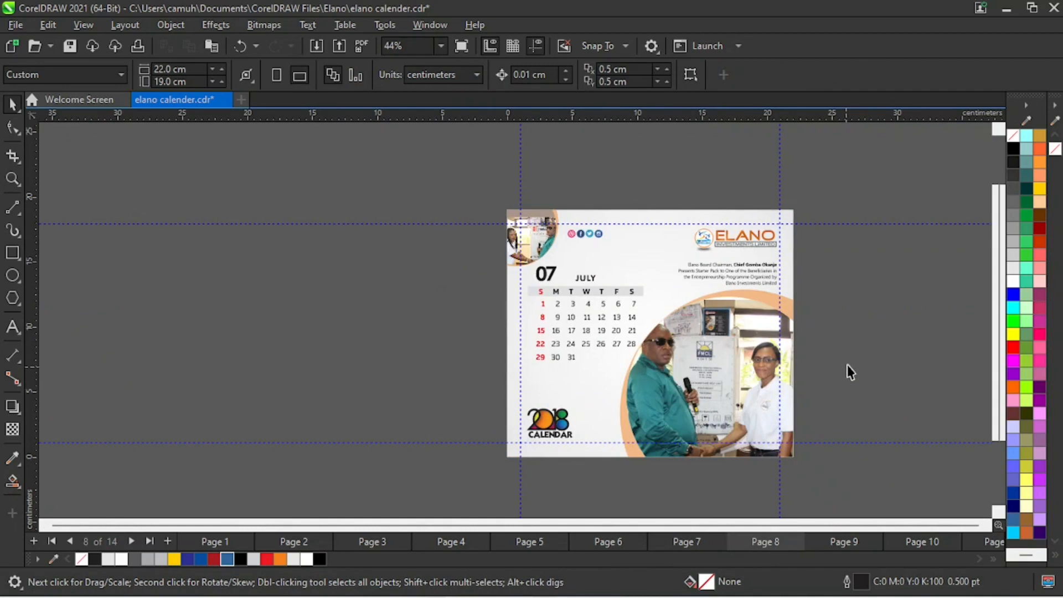
pyautogui.scroll(-1, 664, 333)
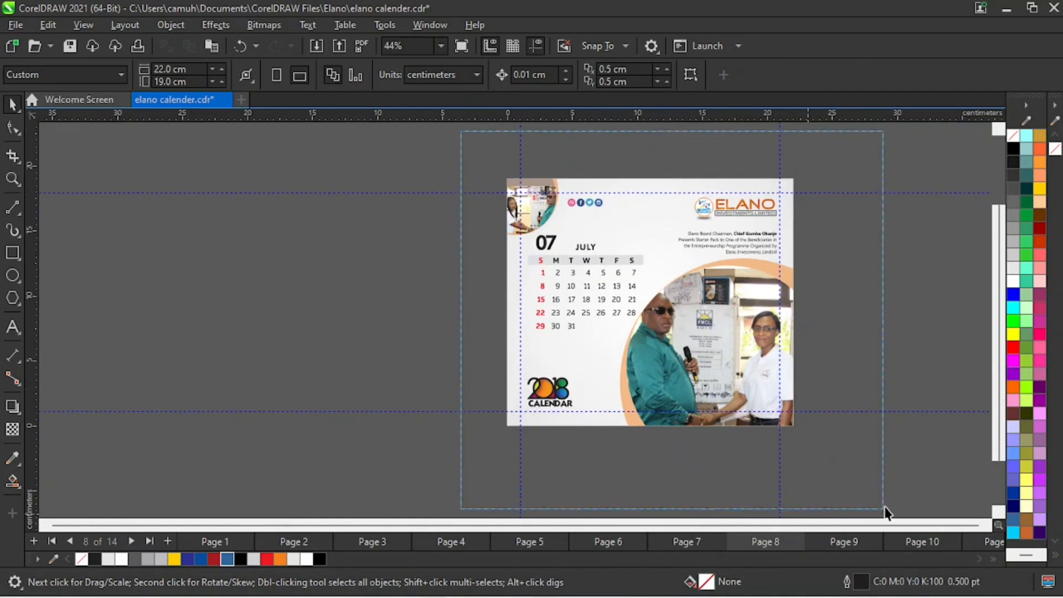
pyautogui.moveTo(720, 346); pyautogui.dragTo(385, 309)
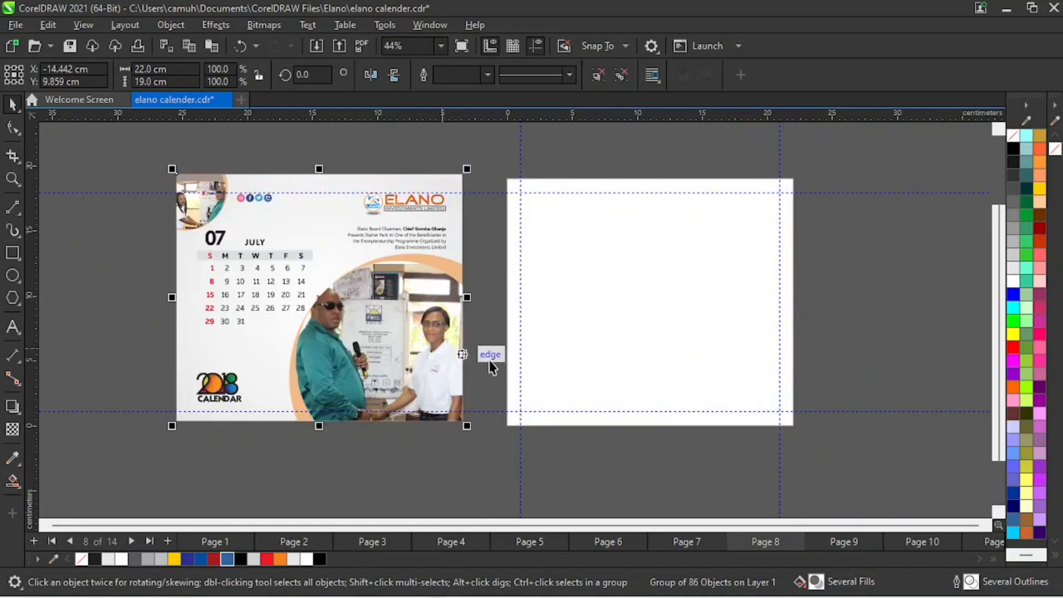
pyautogui.click(839, 274)
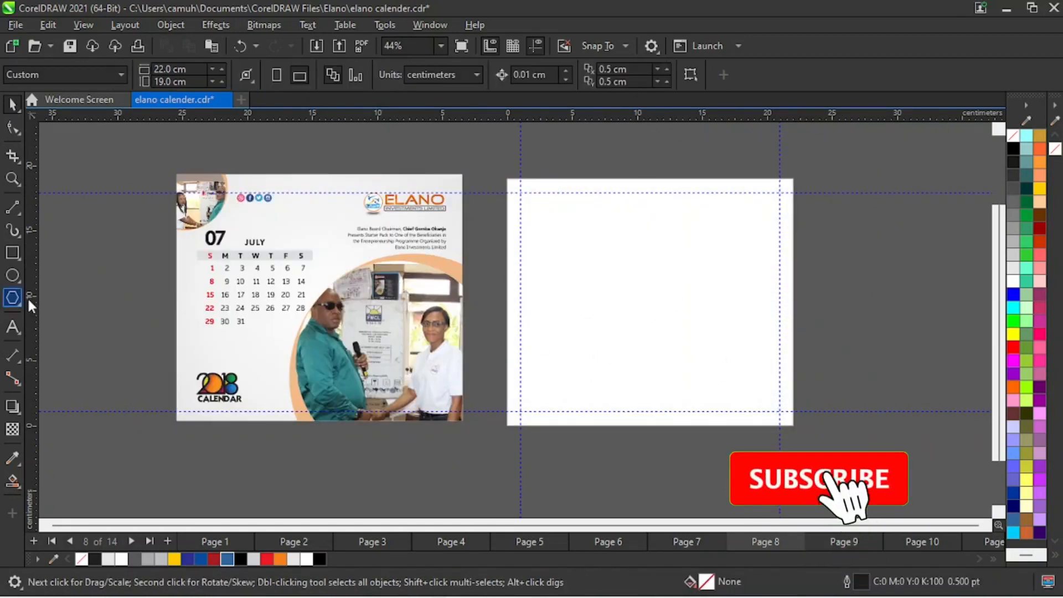
pyautogui.click(12, 253)
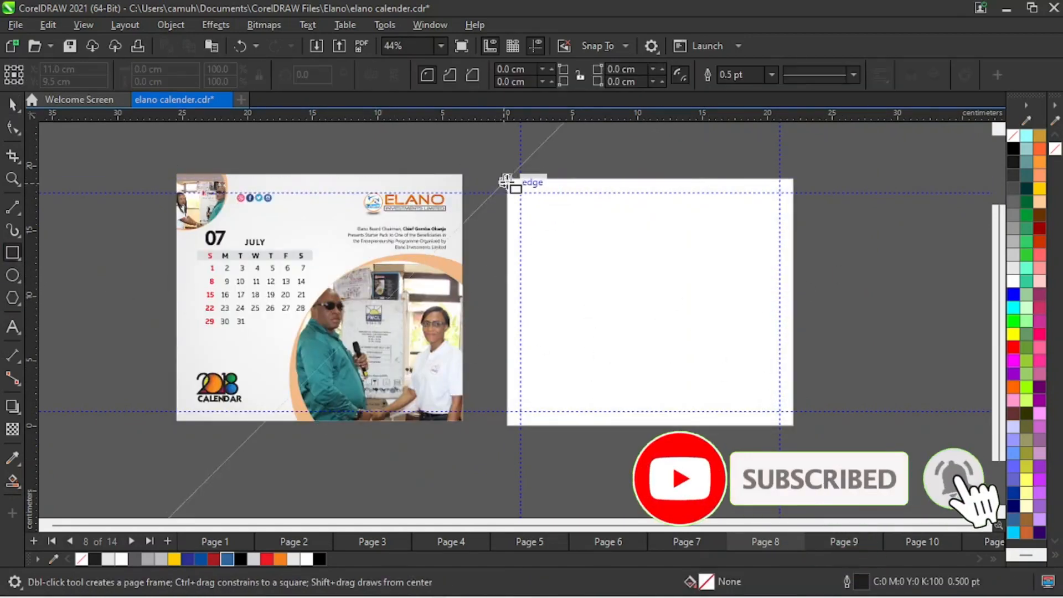
pyautogui.moveTo(510, 181)
pyautogui.mouseDown()
pyautogui.moveTo(729, 375)
pyautogui.moveTo(721, 370)
pyautogui.mouseUp()
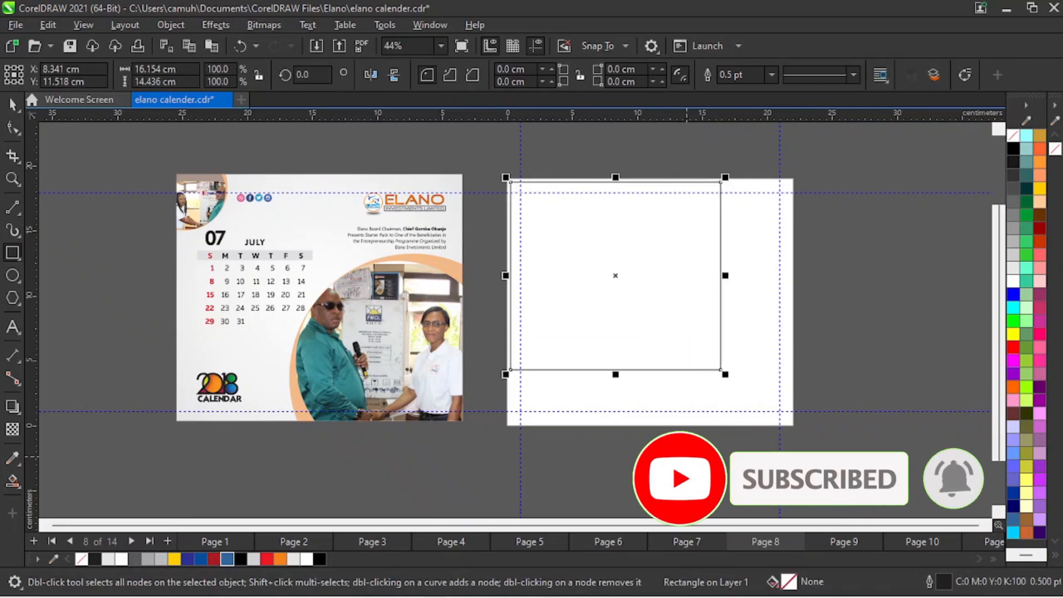
pyautogui.press('Delete')
pyautogui.click(13, 103)
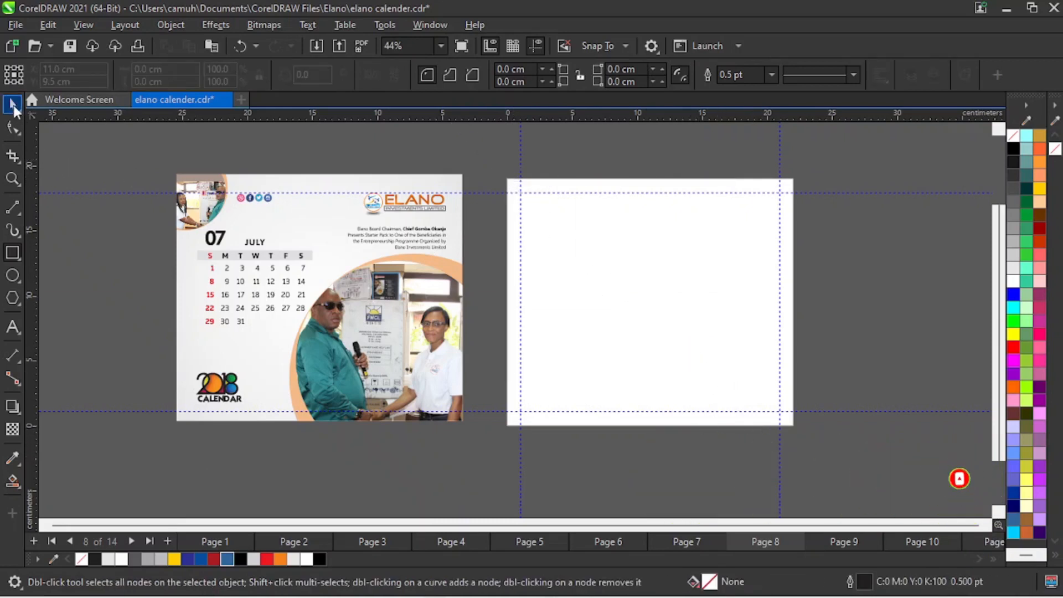
# - Copy the 22 by 19 cm light grey background rectangle from page 7 onto page 8
pyautogui.click(695, 543)
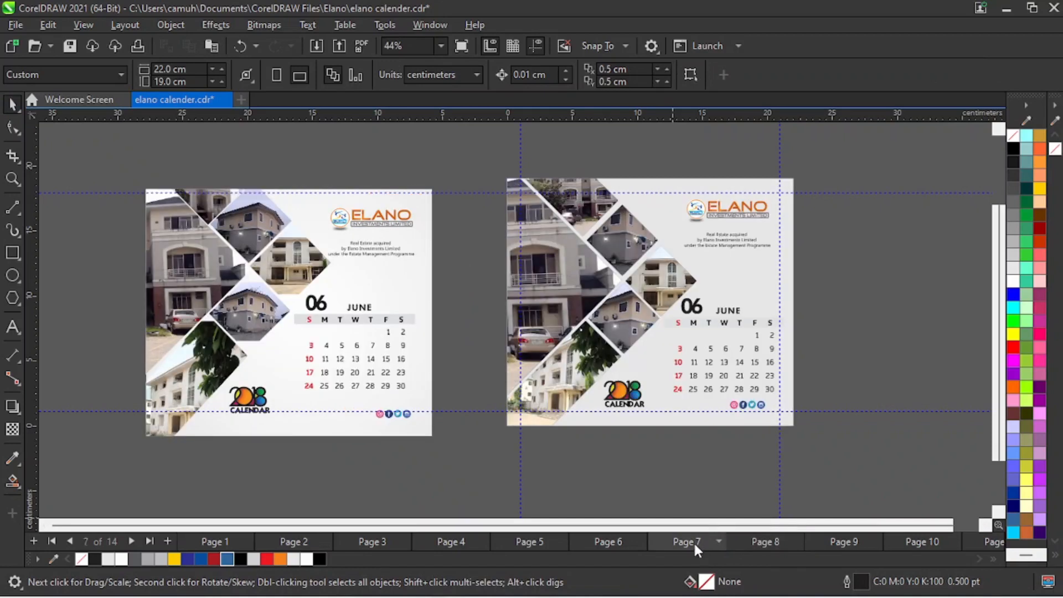
pyautogui.click(774, 299)
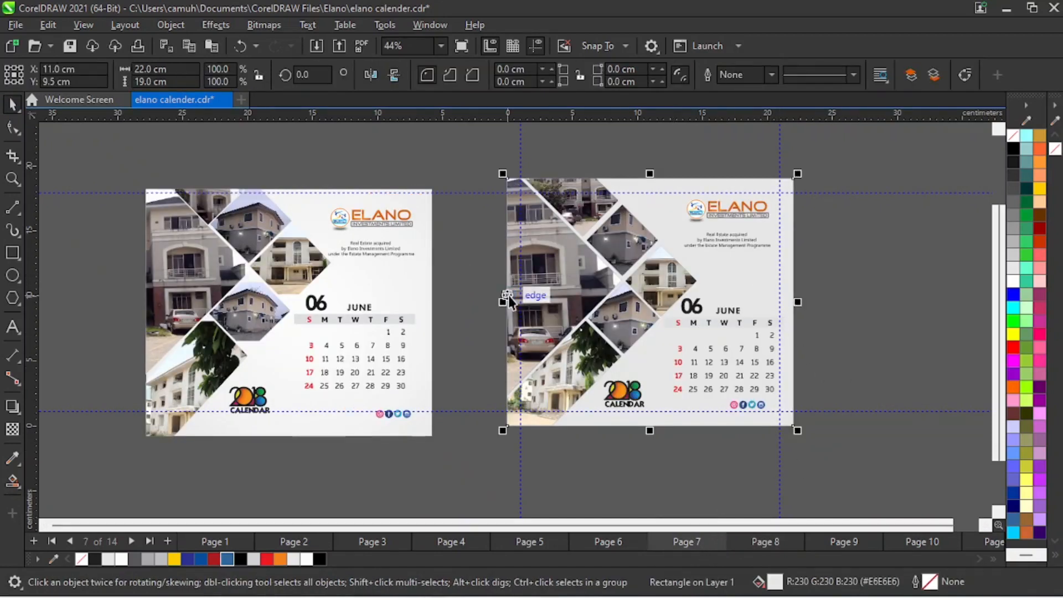
pyautogui.click(781, 546)
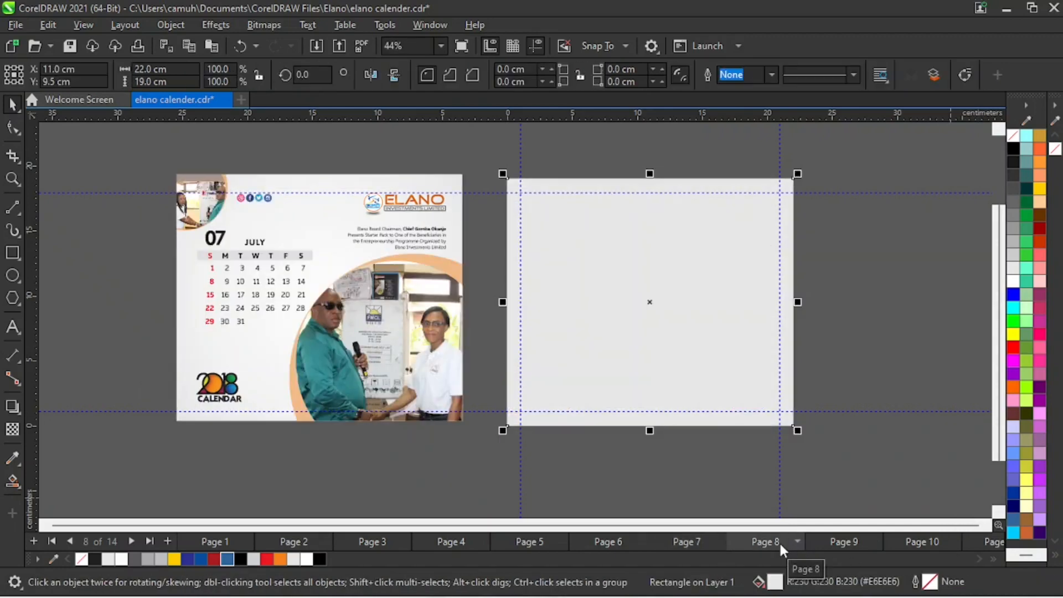
pyautogui.click(854, 372)
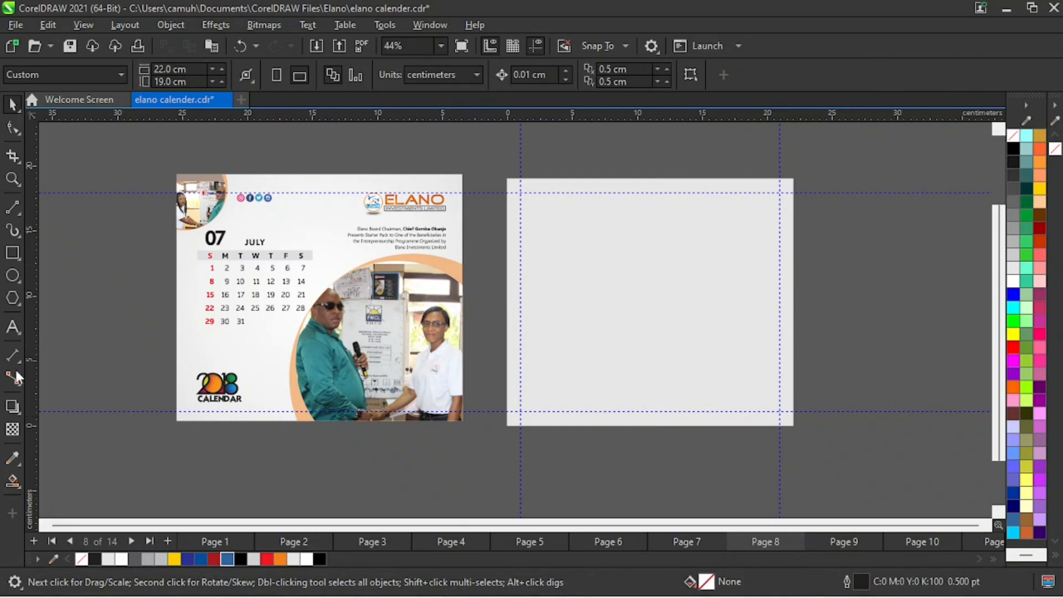
# - Draw a circle about 18.4 cm wide over the July page's lower-right corner and fill it orange (C0 M60 Y100 K0)
pyautogui.click(13, 278)
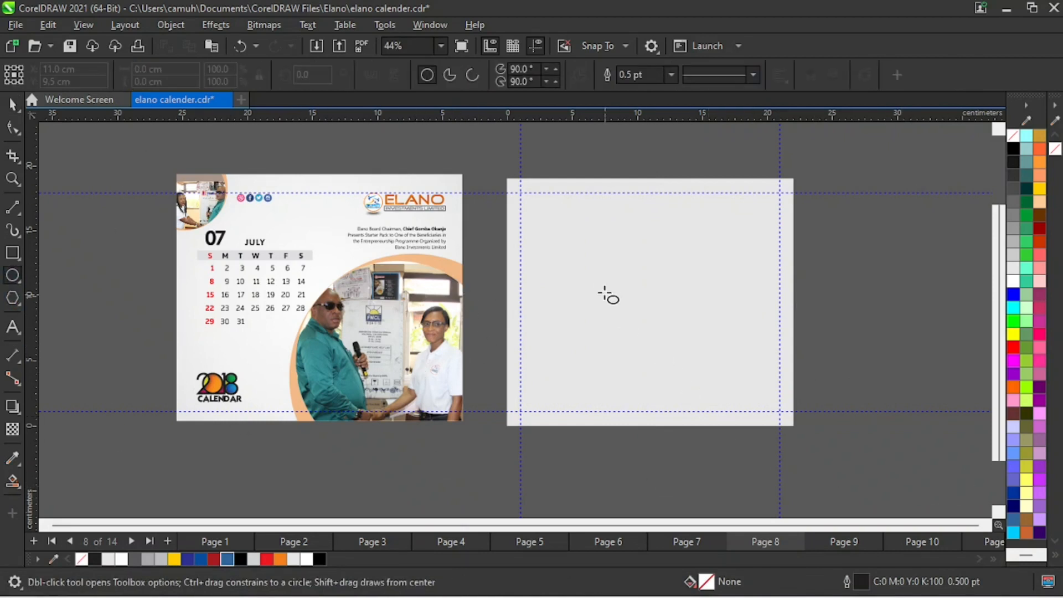
pyautogui.moveTo(600, 279)
pyautogui.mouseDown()
pyautogui.moveTo(724, 427)
pyautogui.moveTo(807, 487)
pyautogui.moveTo(843, 497)
pyautogui.mouseUp()
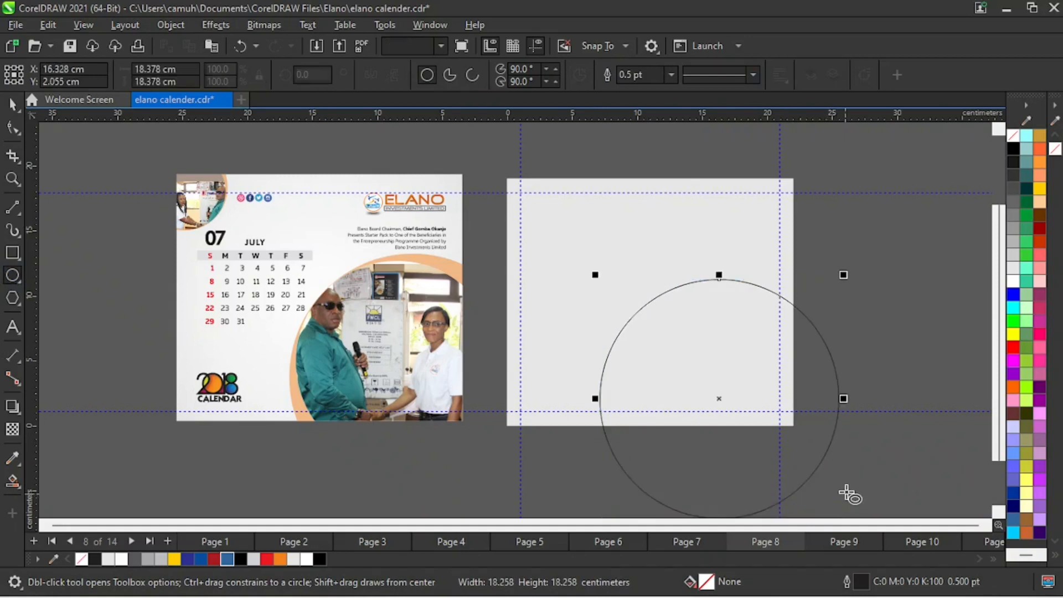
pyautogui.click(12, 105)
pyautogui.click(282, 559)
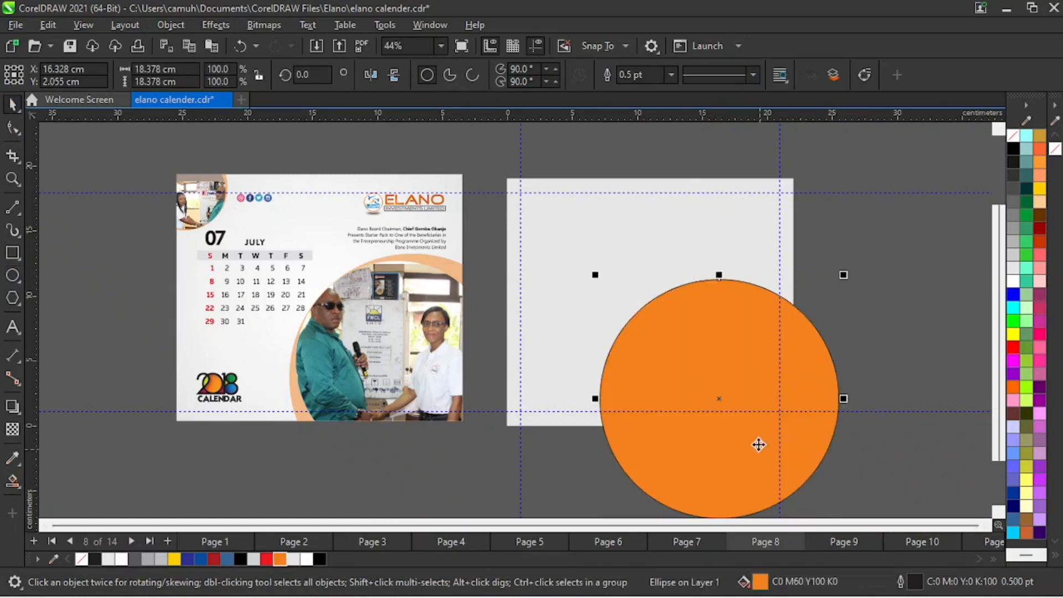
# - Shift the orange circle slightly up and to the right, and remove its outline
pyautogui.moveTo(757, 411); pyautogui.dragTo(754, 405)
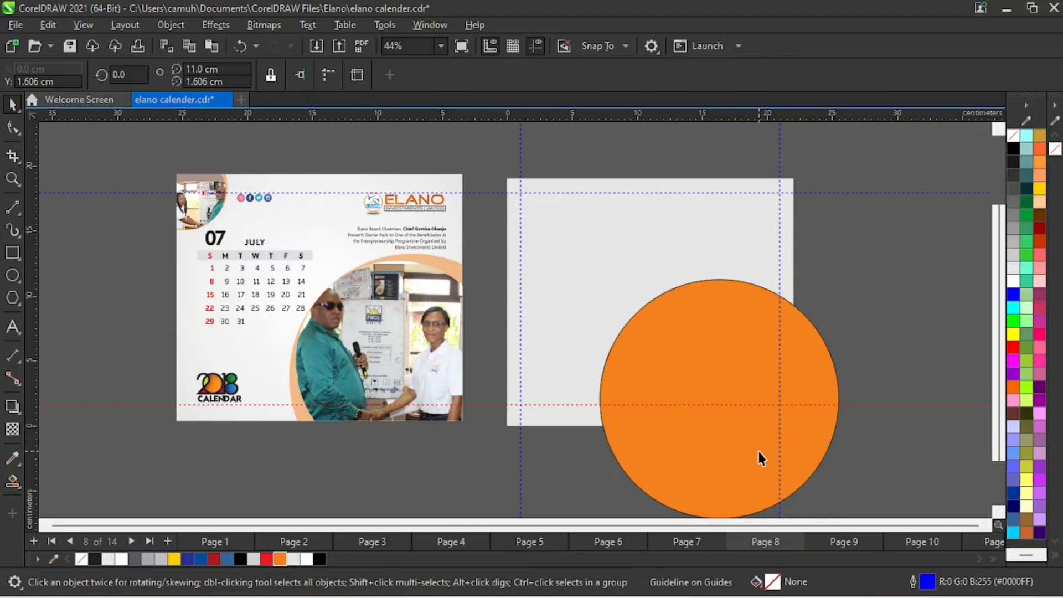
pyautogui.hotkey('ctrl', 'z')
pyautogui.moveTo(744, 488); pyautogui.dragTo(721, 461)
pyautogui.rightClick(1013, 138)
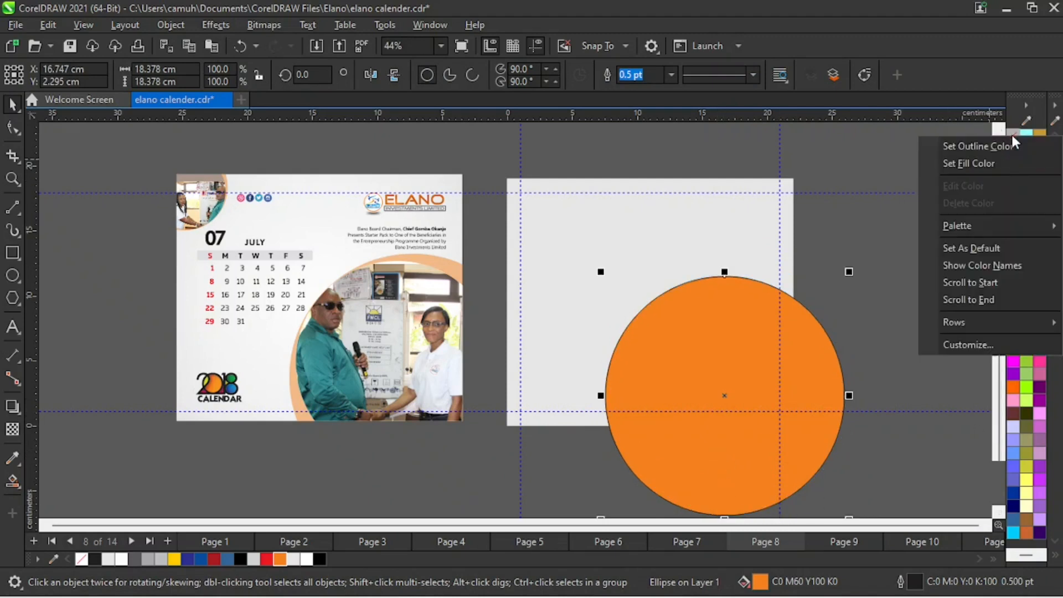
pyautogui.click(1014, 145)
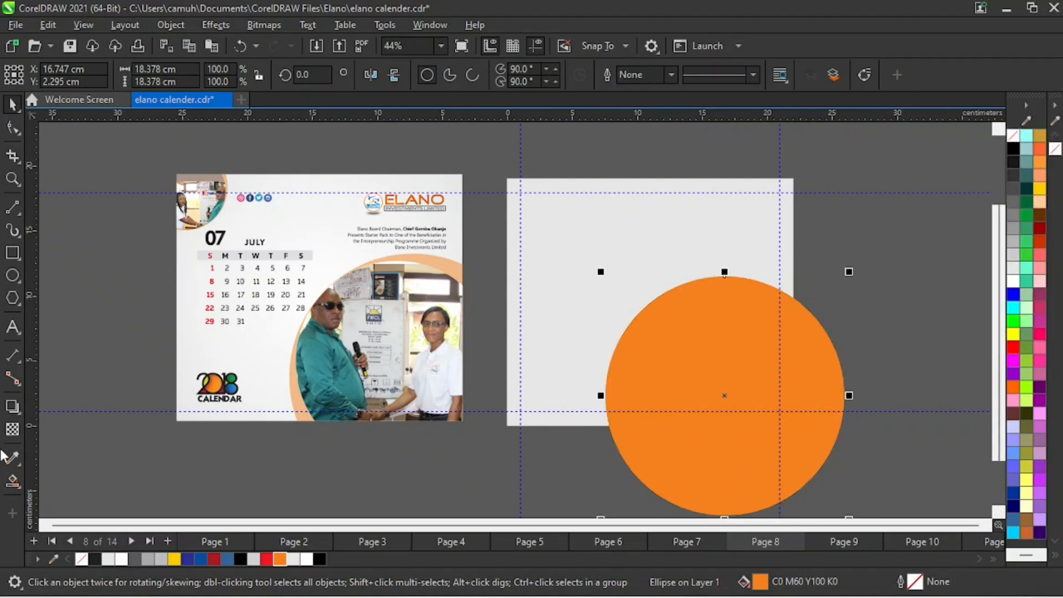
# - Apply a uniform transparency of 30 to the orange circle
pyautogui.click(12, 429)
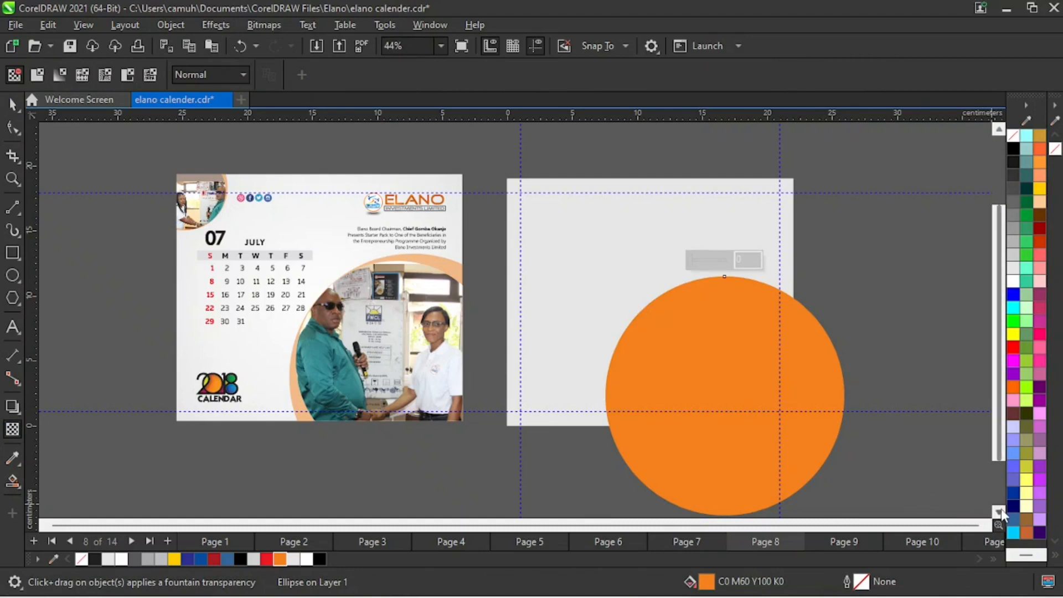
pyautogui.click(1000, 512)
pyautogui.click(700, 452)
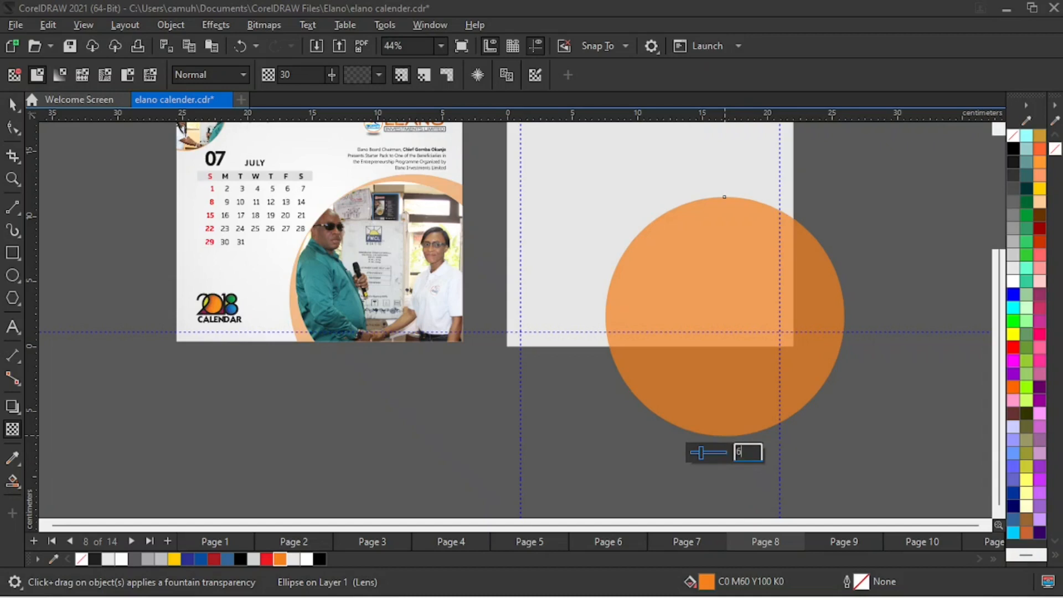
# - Try a uniform transparency of 60 on the orange circle and return it to 30
pyautogui.press('Return')
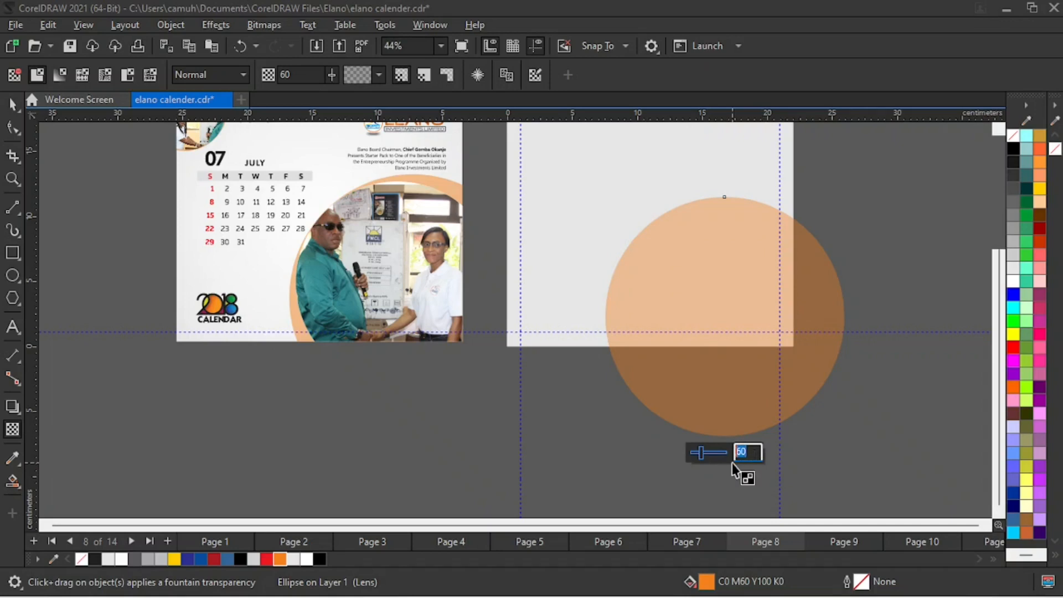
pyautogui.write('30')
pyautogui.press('Return')
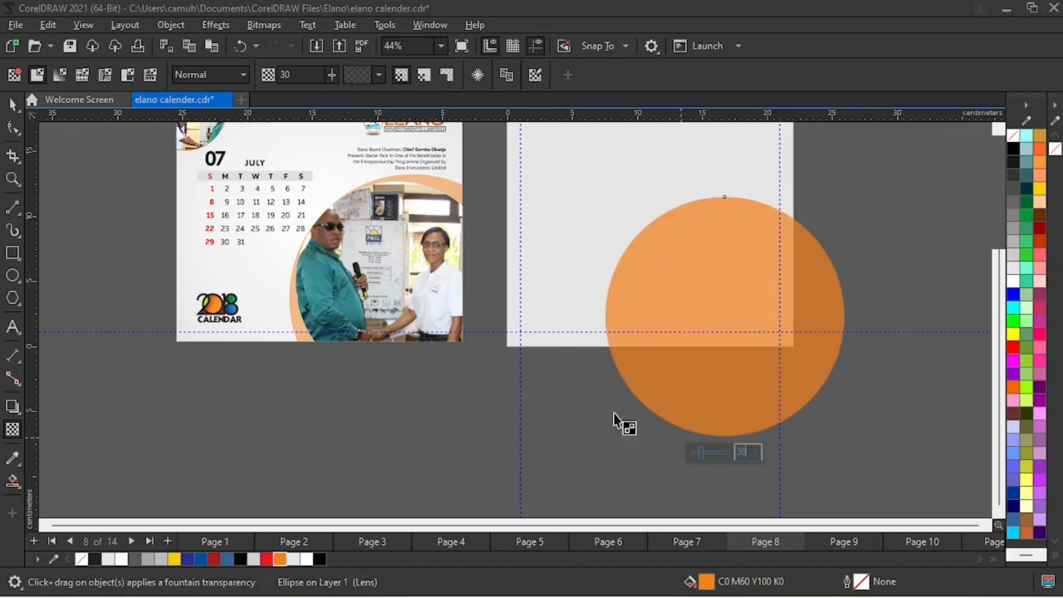
# - Shift the orange circle slightly up and to the right, centring it at about X 17.1 cm, Y 2.6 cm
pyautogui.click(11, 107)
pyautogui.click(572, 465)
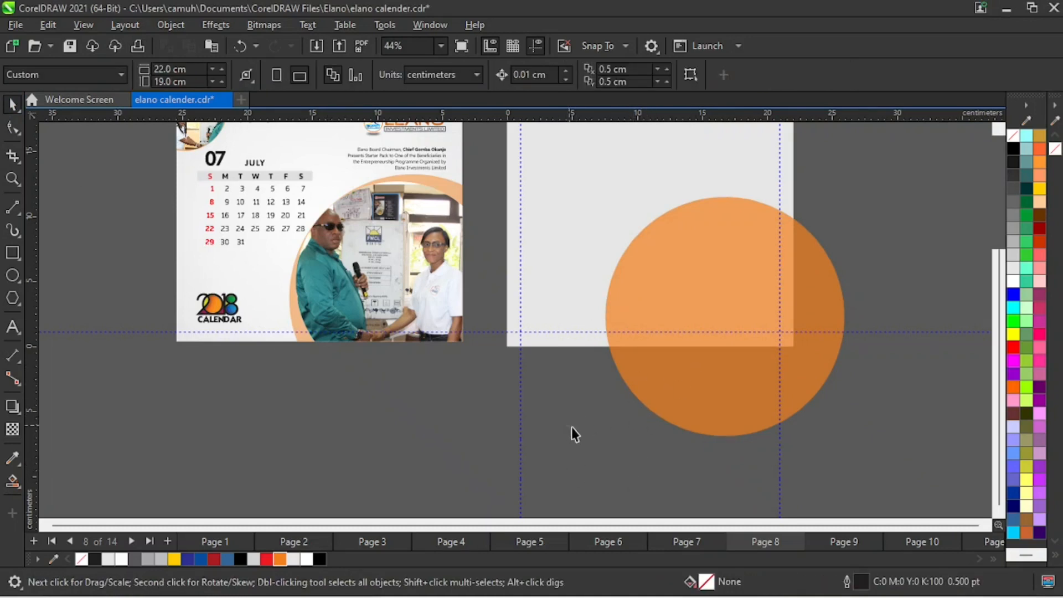
pyautogui.click(694, 396)
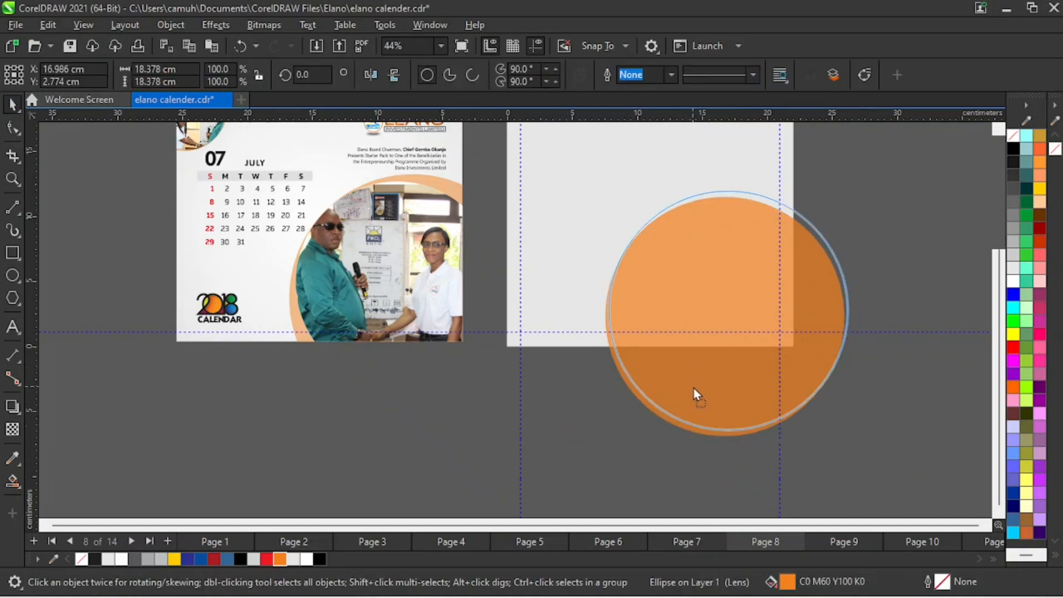
pyautogui.moveTo(693, 388); pyautogui.dragTo(701, 398)
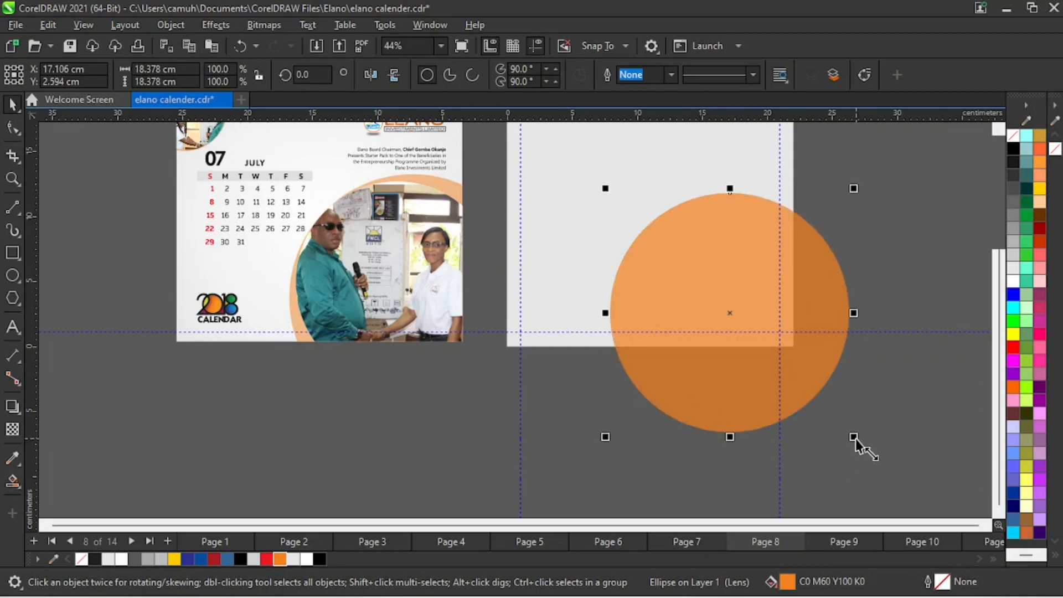
# - Make a proportionally smaller copy of the orange circle, about 15.9 cm wide, and set the copy's transparency to 0
pyautogui.moveTo(732, 438); pyautogui.dragTo(720, 373)
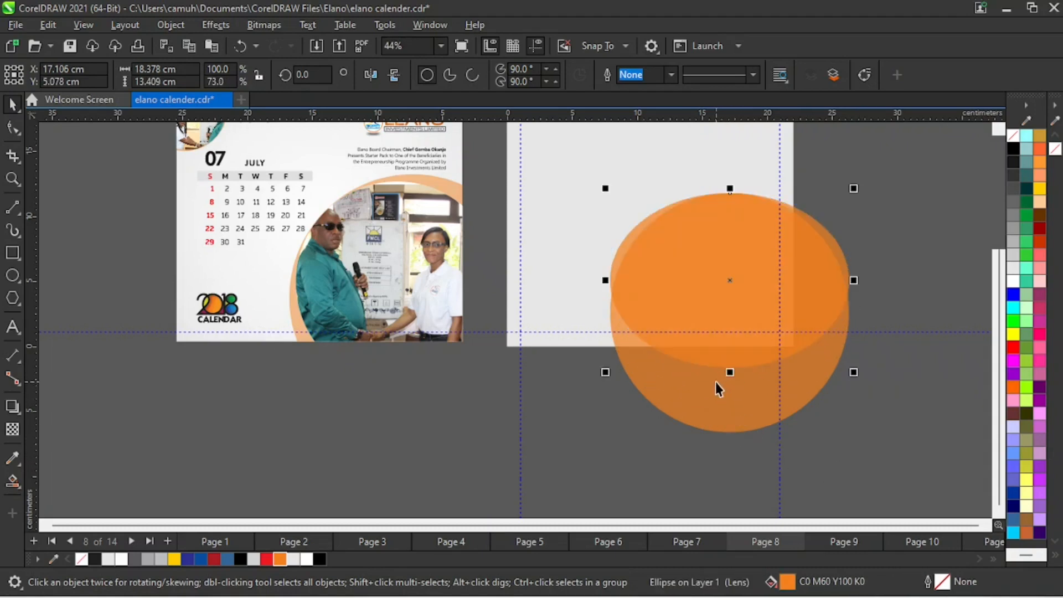
pyautogui.hotkey('ctrl', 'z')
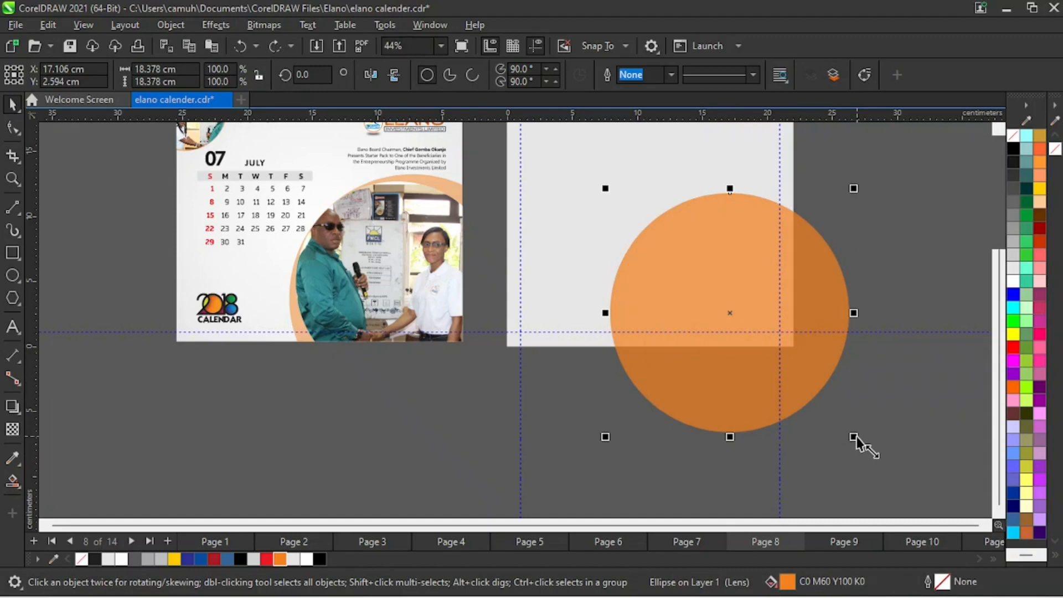
pyautogui.moveTo(854, 437); pyautogui.dragTo(825, 428)
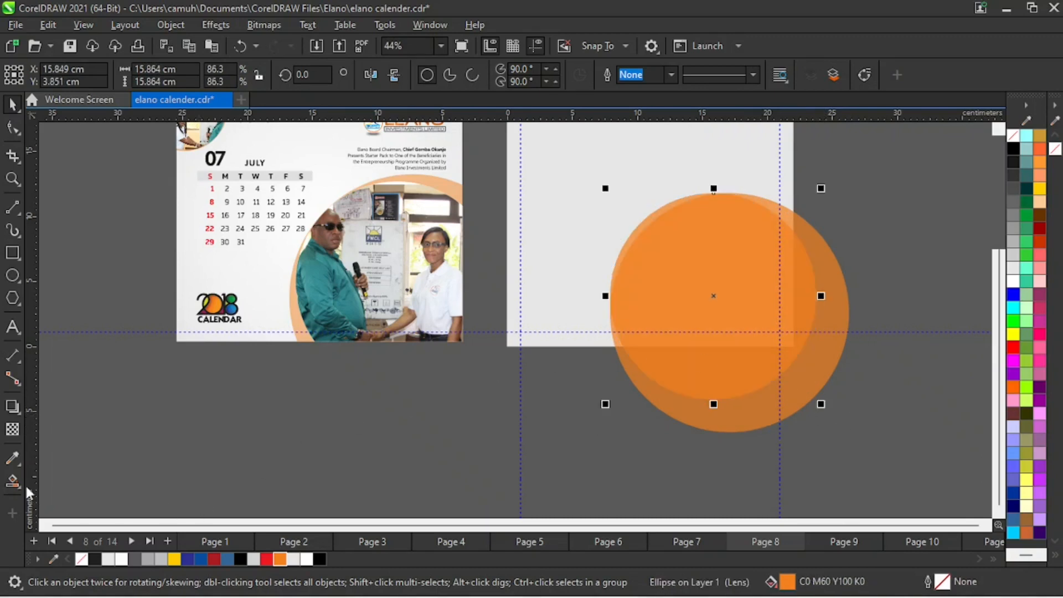
pyautogui.click(12, 430)
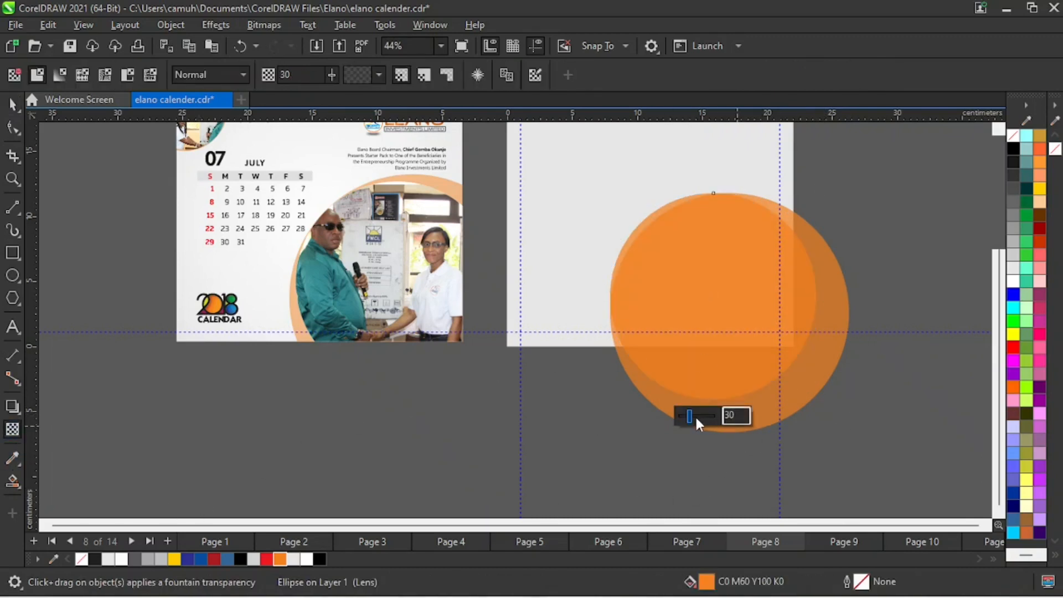
pyautogui.moveTo(691, 418); pyautogui.dragTo(679, 417)
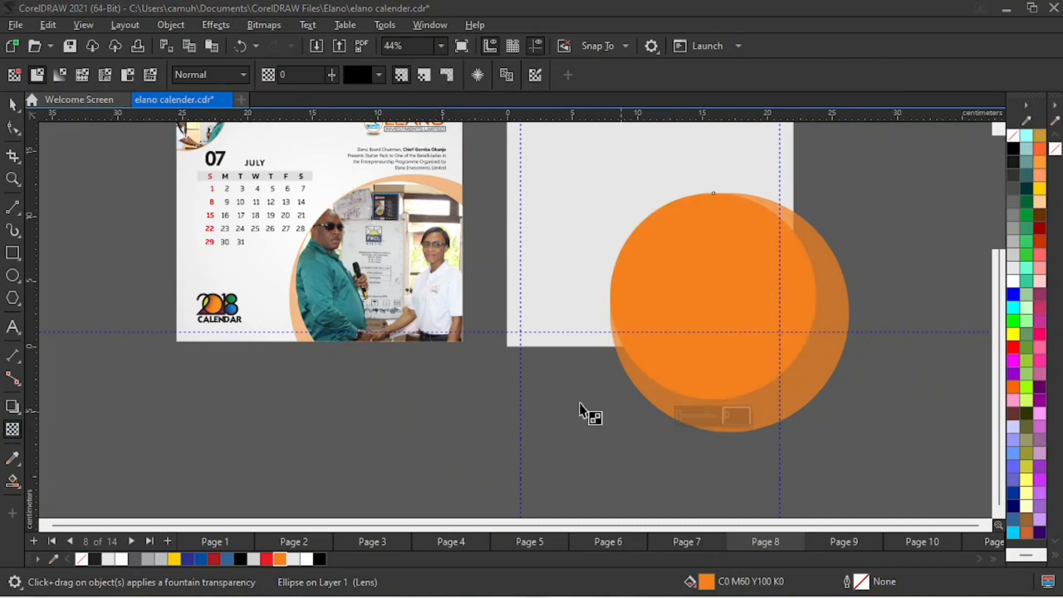
pyautogui.click(12, 104)
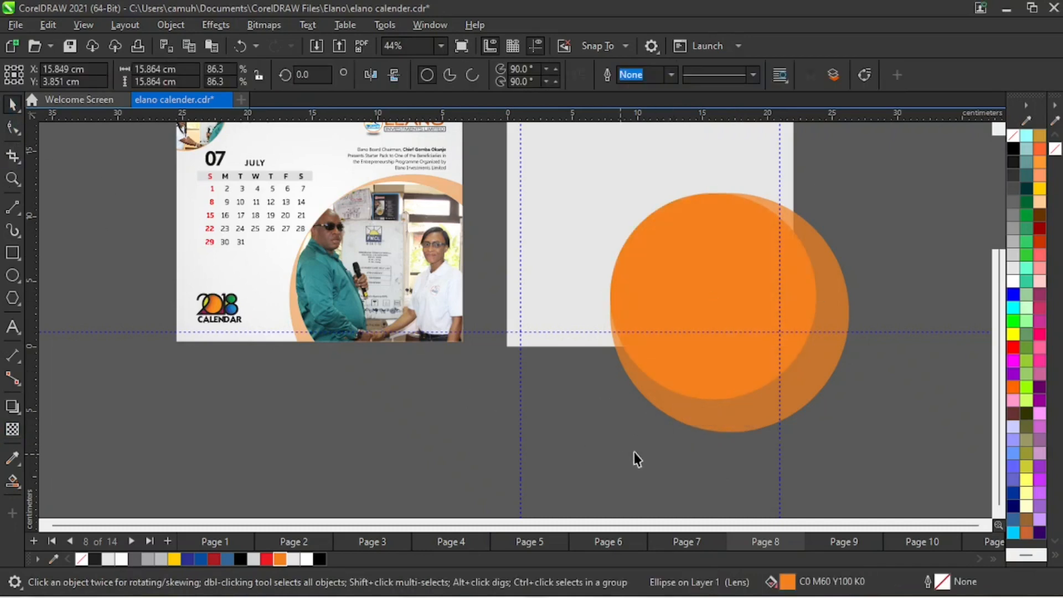
# - Shift the smaller circle slightly right and down inside the larger one, centring it at about X 16.4 cm, Y 3.6 cm
pyautogui.click(724, 259)
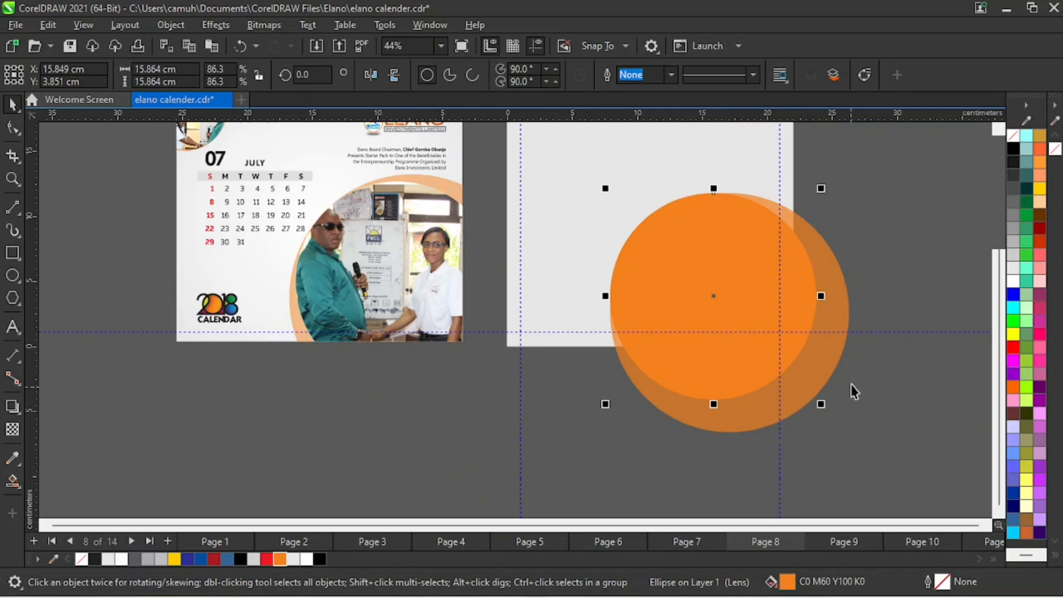
pyautogui.keyDown('shift'); pyautogui.click(833, 360); pyautogui.keyUp('shift')
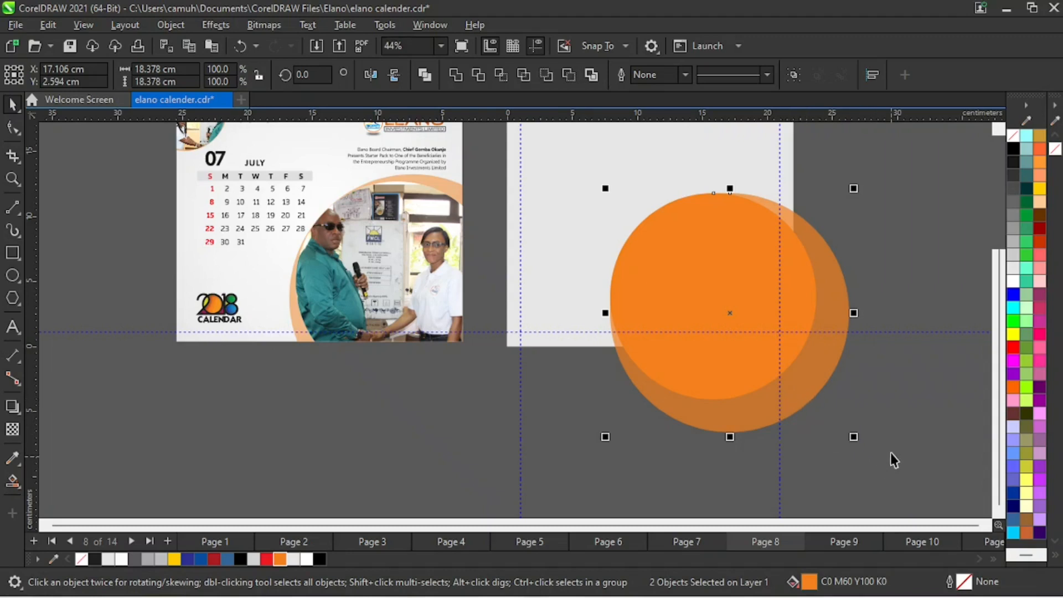
pyautogui.click(840, 454)
pyautogui.press('z')
pyautogui.click(641, 283)
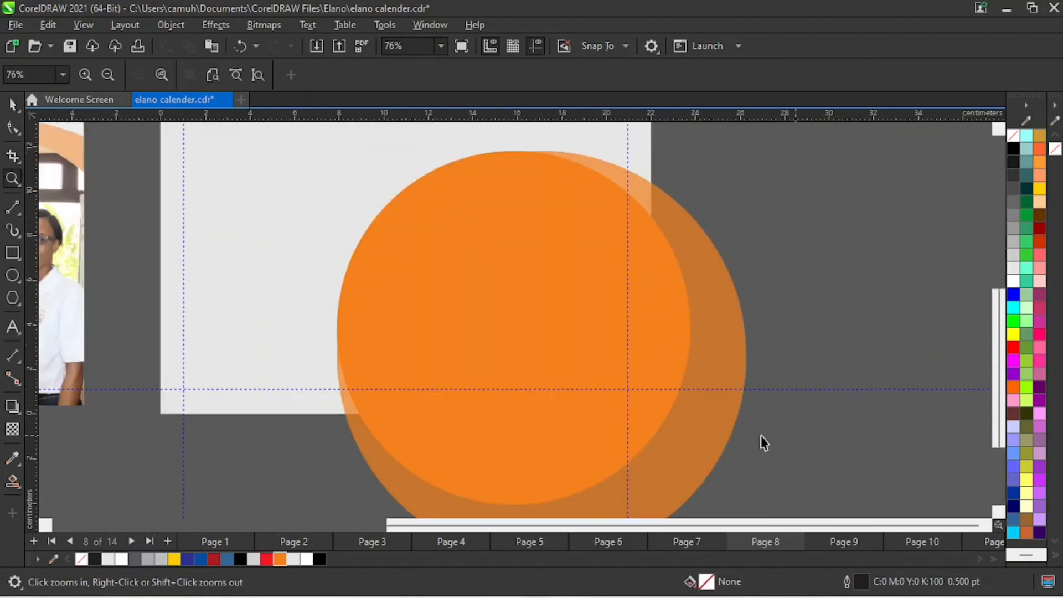
pyautogui.press('space')
pyautogui.click(513, 292)
pyautogui.moveTo(508, 261); pyautogui.dragTo(478, 234)
pyautogui.click(817, 256)
pyautogui.press('z')
pyautogui.rightClick(563, 282)
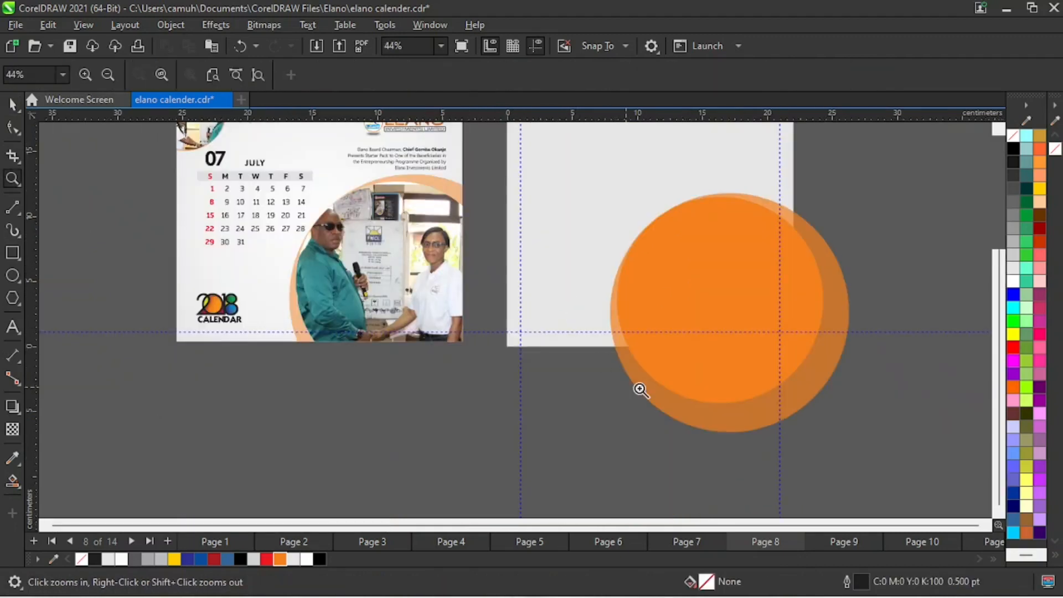
# - Fill the smaller inner circle with white (R255 G255 B255)
pyautogui.press('space')
pyautogui.click(705, 297)
pyautogui.click(1012, 283)
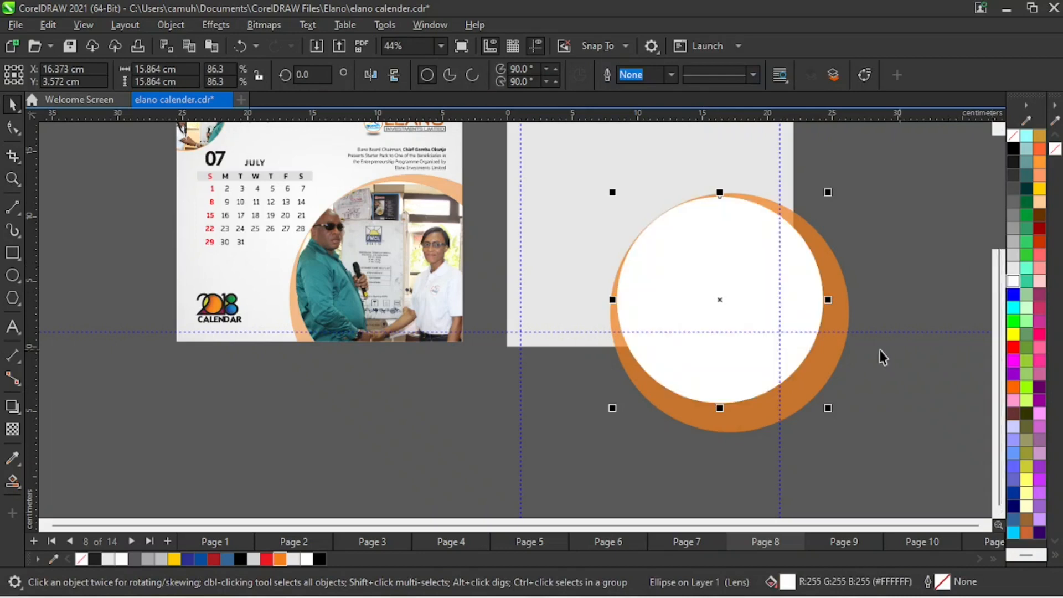
pyautogui.click(884, 307)
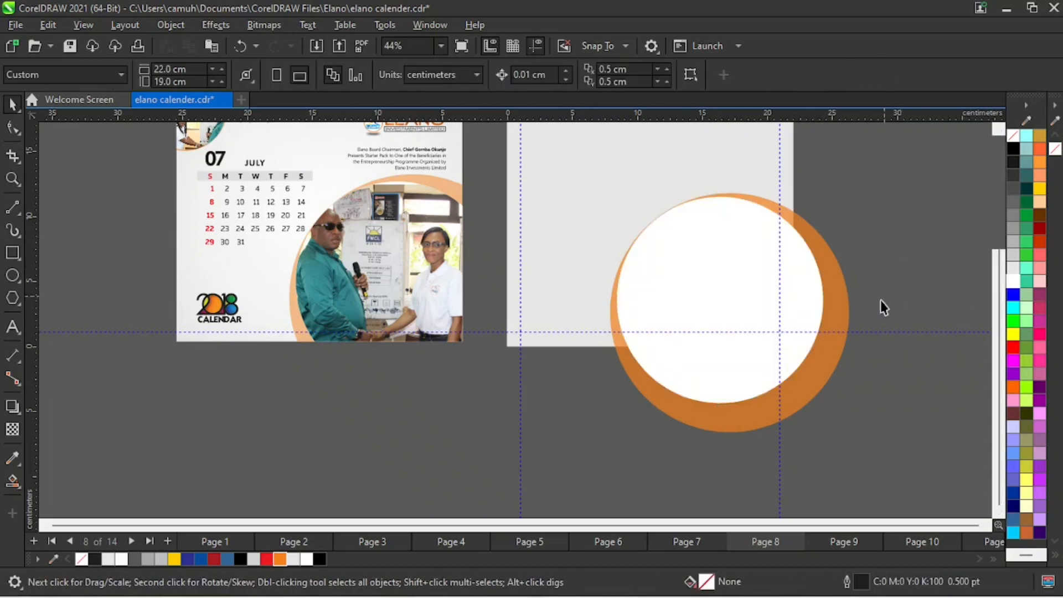
# - Set the transparency of the larger orange circle behind the white one to 0
pyautogui.click(822, 373)
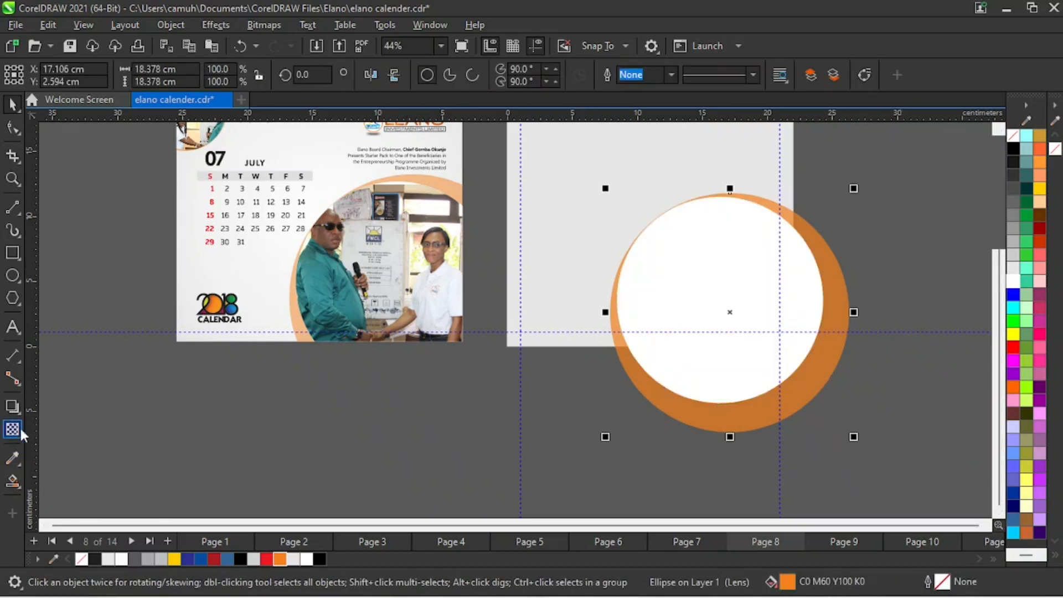
pyautogui.click(754, 416)
pyautogui.click(836, 373)
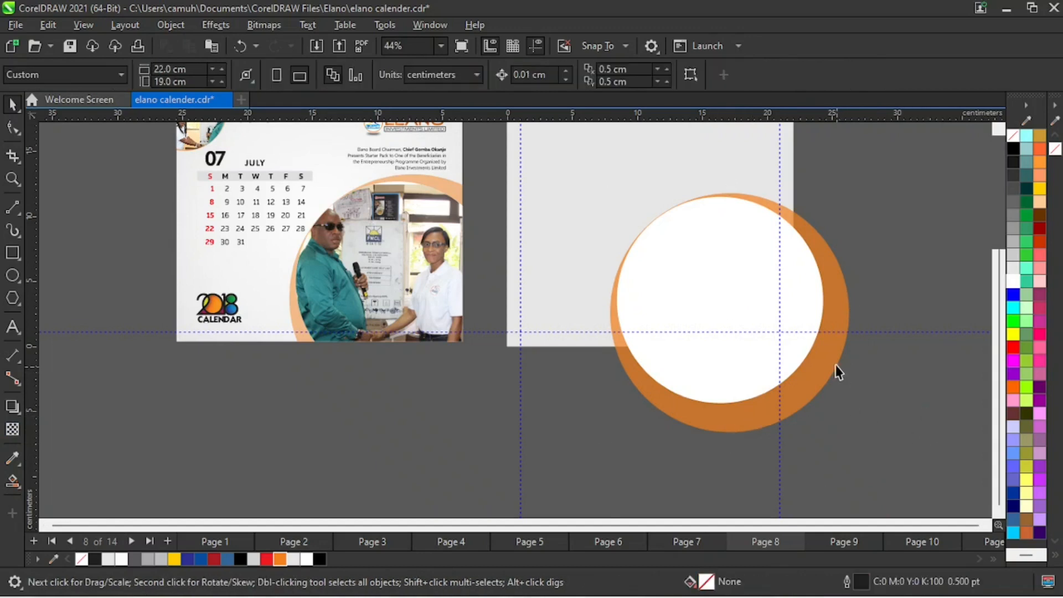
pyautogui.click(790, 383)
pyautogui.click(12, 430)
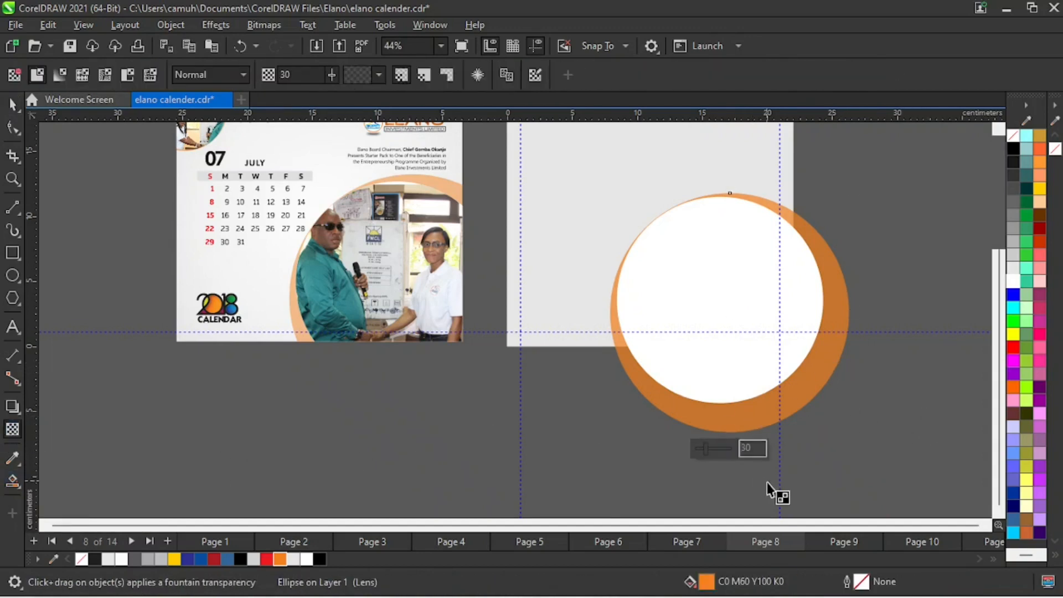
pyautogui.moveTo(704, 448); pyautogui.dragTo(669, 456)
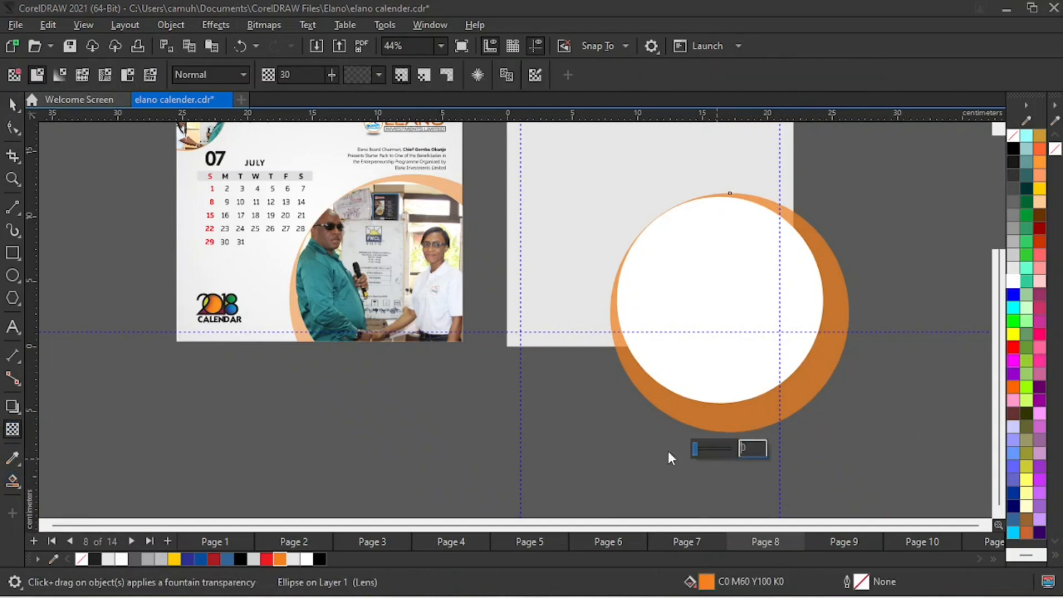
pyautogui.click(14, 104)
pyautogui.click(490, 484)
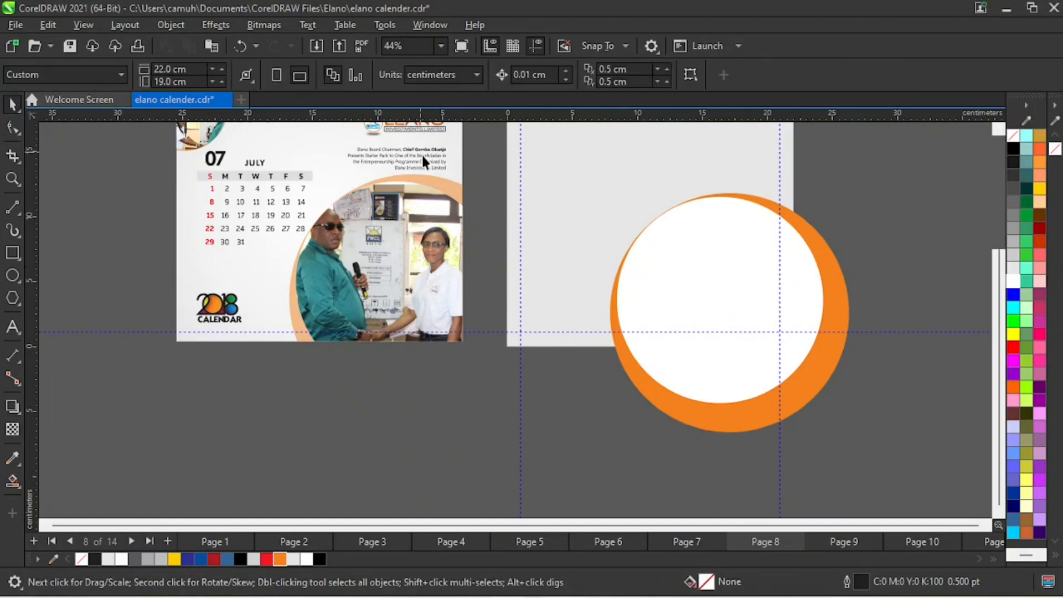
pyautogui.click(12, 458)
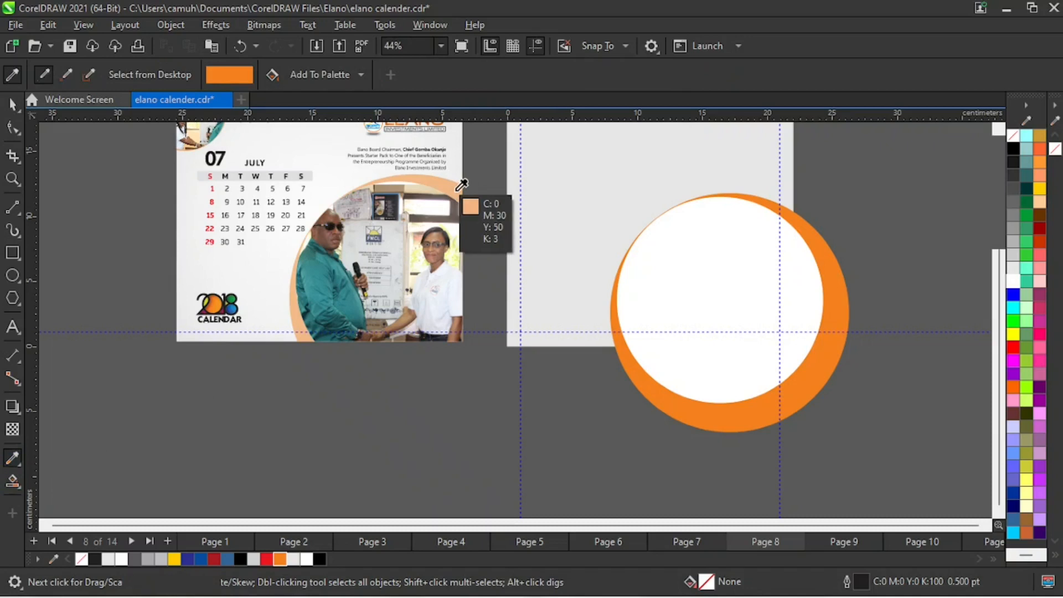
pyautogui.click(811, 388)
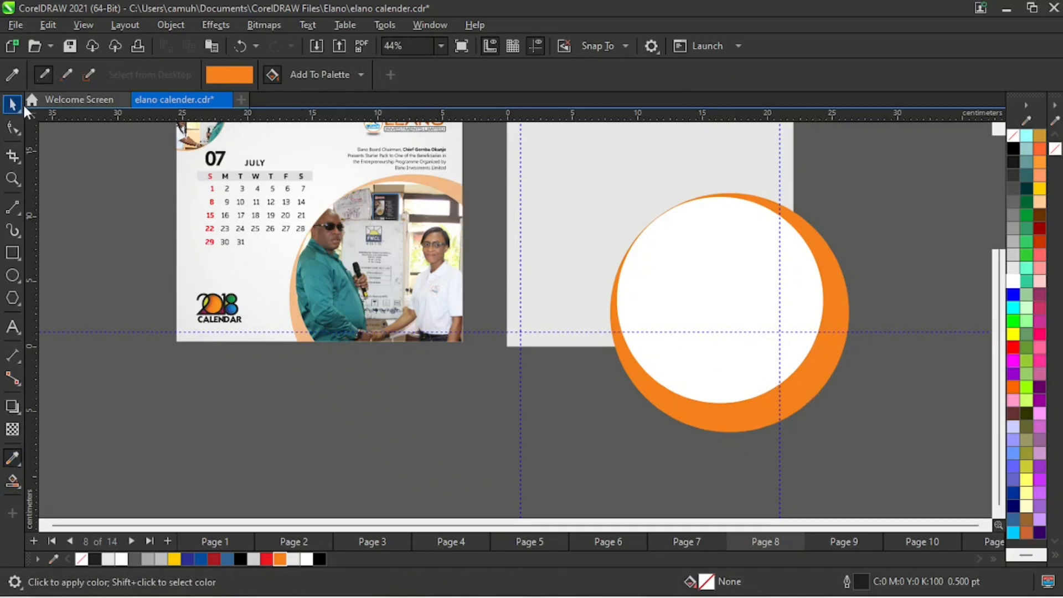
pyautogui.click(13, 103)
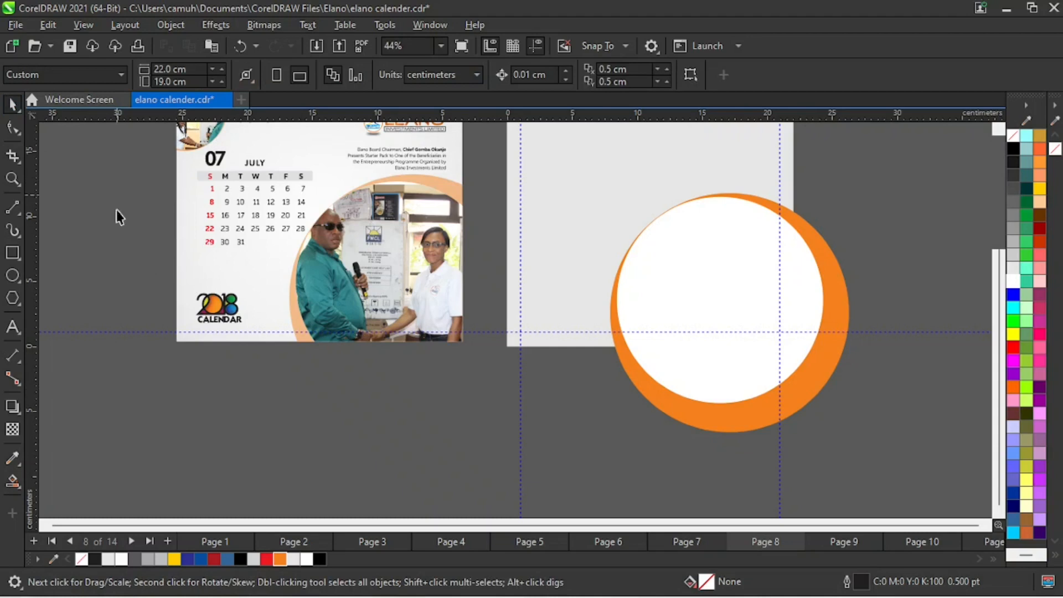
# - Sample the light orange of the photo frame in the July reference image and apply it to the larger circle
pyautogui.click(14, 458)
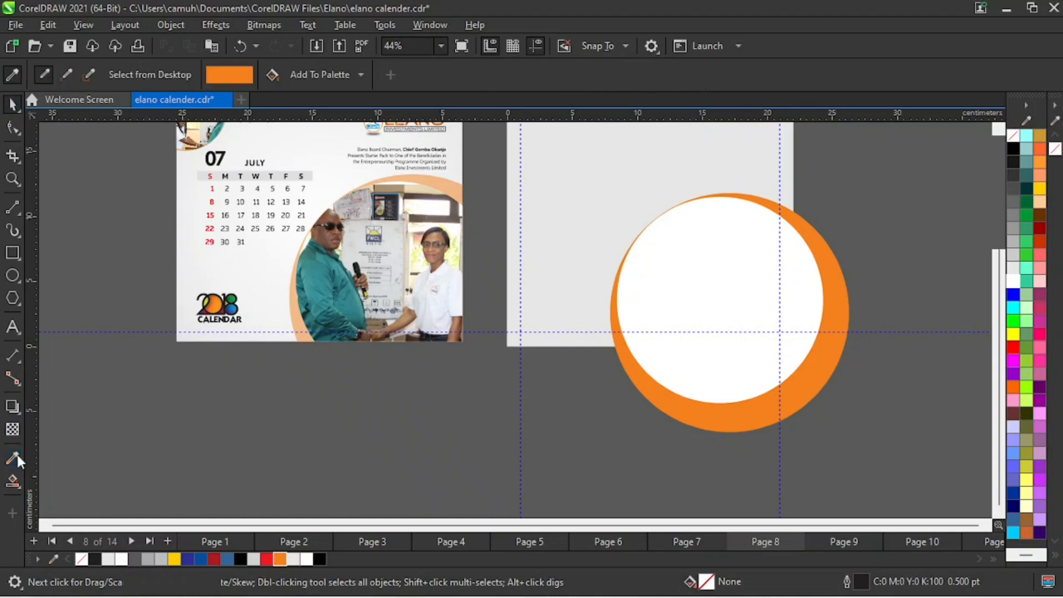
pyautogui.click(459, 185)
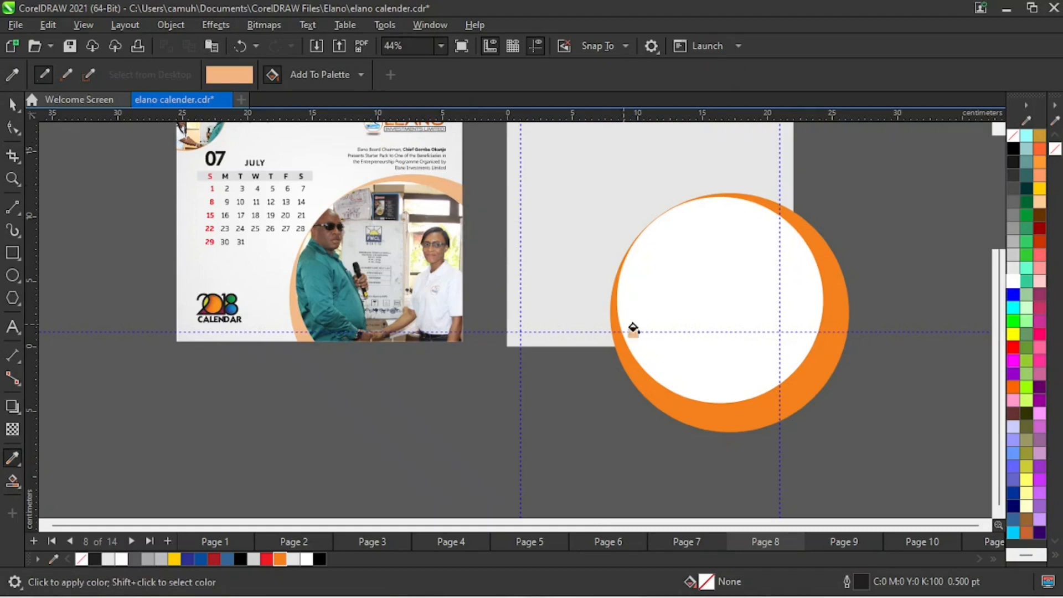
pyautogui.click(806, 379)
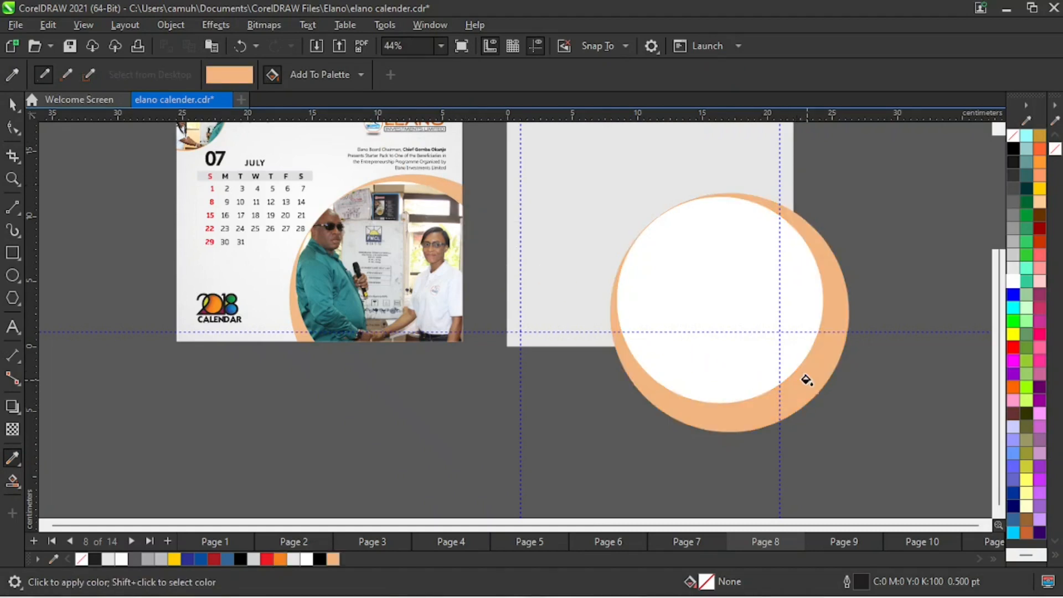
pyautogui.click(12, 105)
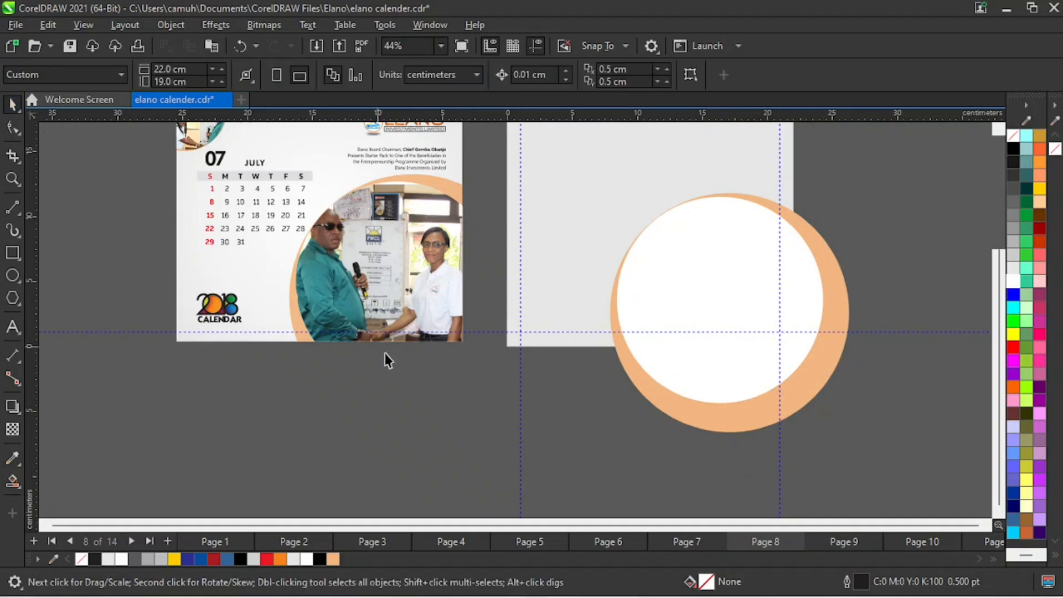
# - Scale both circles together to about 14.5 cm wide and place them over the page's lower-right corner
pyautogui.press('z')
pyautogui.rightClick(686, 358)
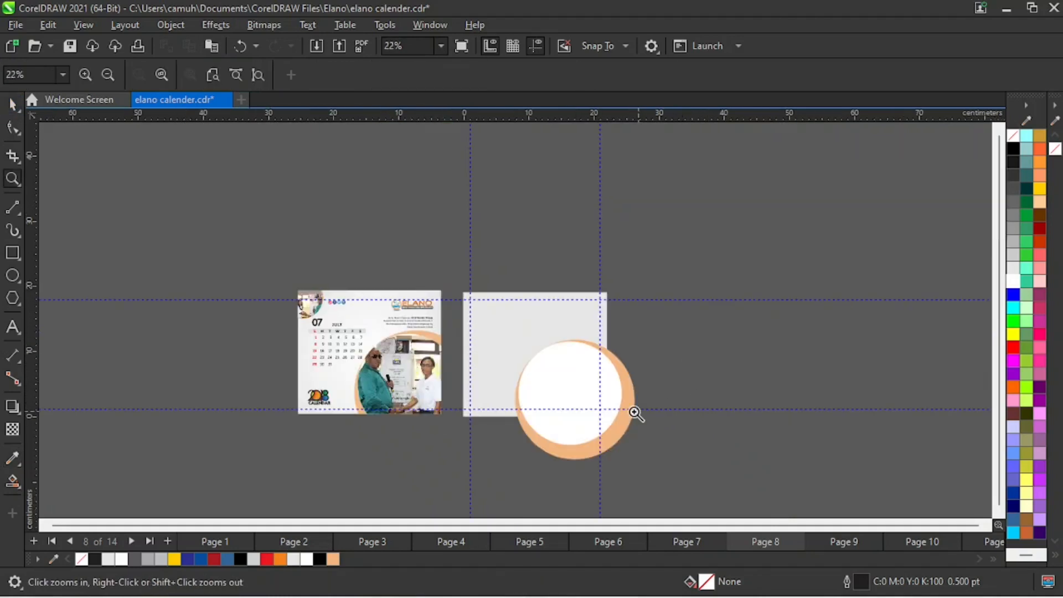
pyautogui.press('space')
pyautogui.moveTo(728, 324); pyautogui.dragTo(482, 489)
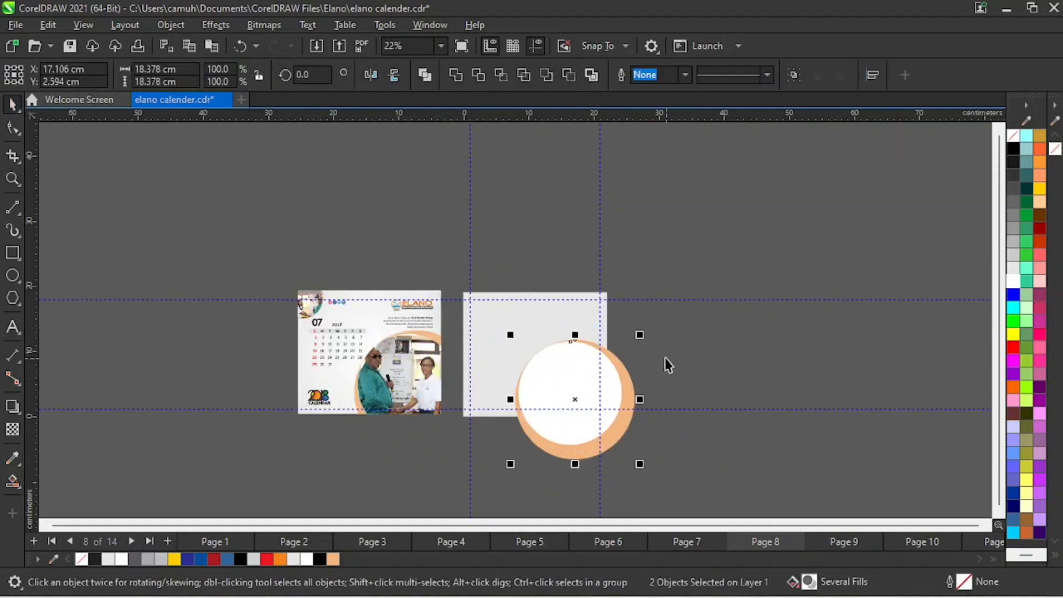
pyautogui.moveTo(647, 334); pyautogui.dragTo(630, 380)
pyautogui.moveTo(571, 421)
pyautogui.mouseDown()
pyautogui.moveTo(563, 427)
pyautogui.moveTo(580, 424)
pyautogui.mouseUp()
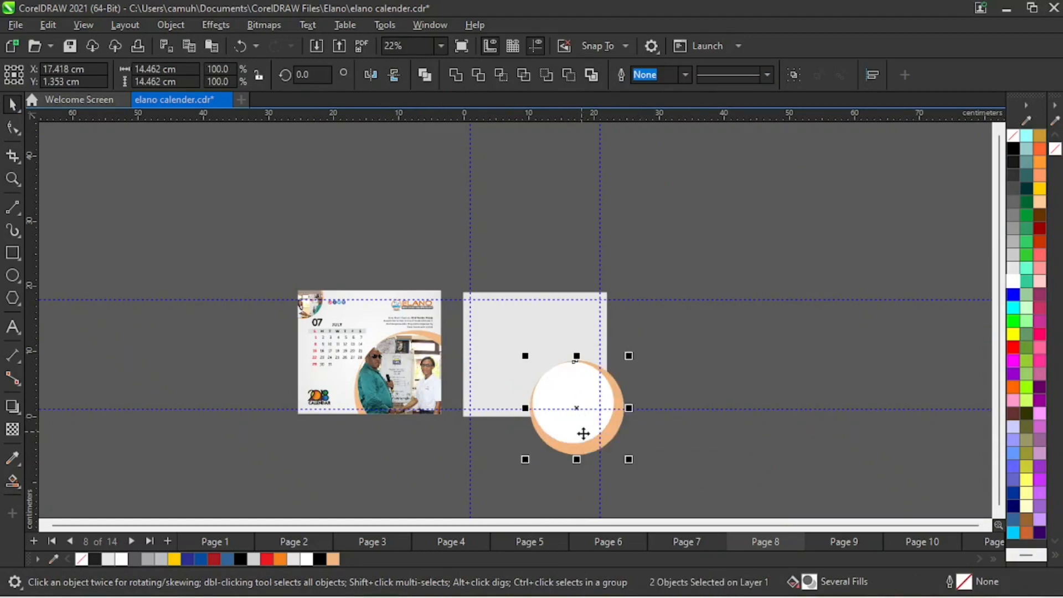
# - Try to place both circles inside the light grey background rectangle with PowerClip
pyautogui.moveTo(234, 284); pyautogui.dragTo(633, 464)
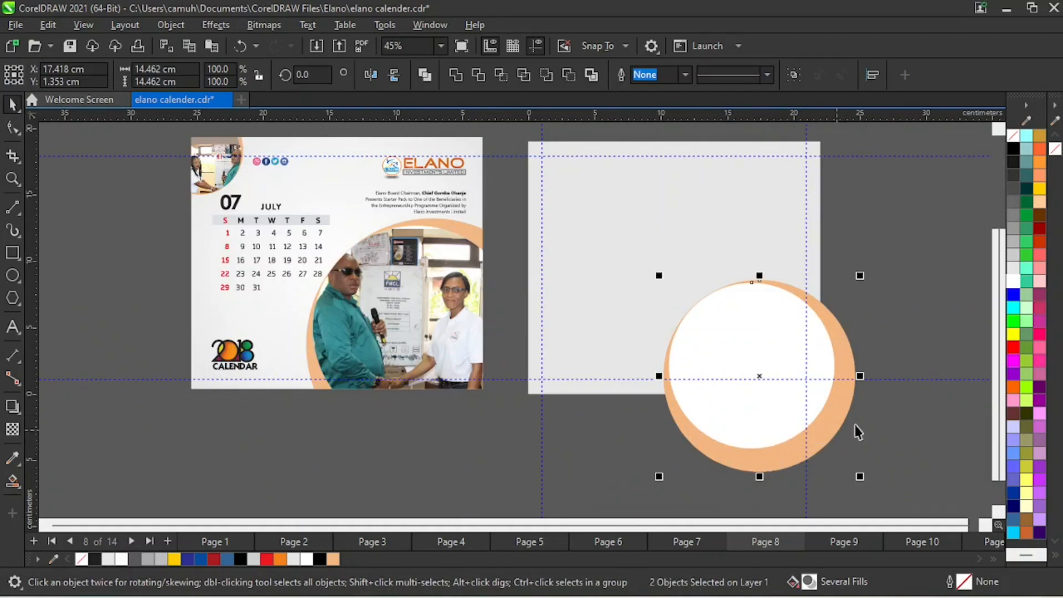
pyautogui.click(179, 29)
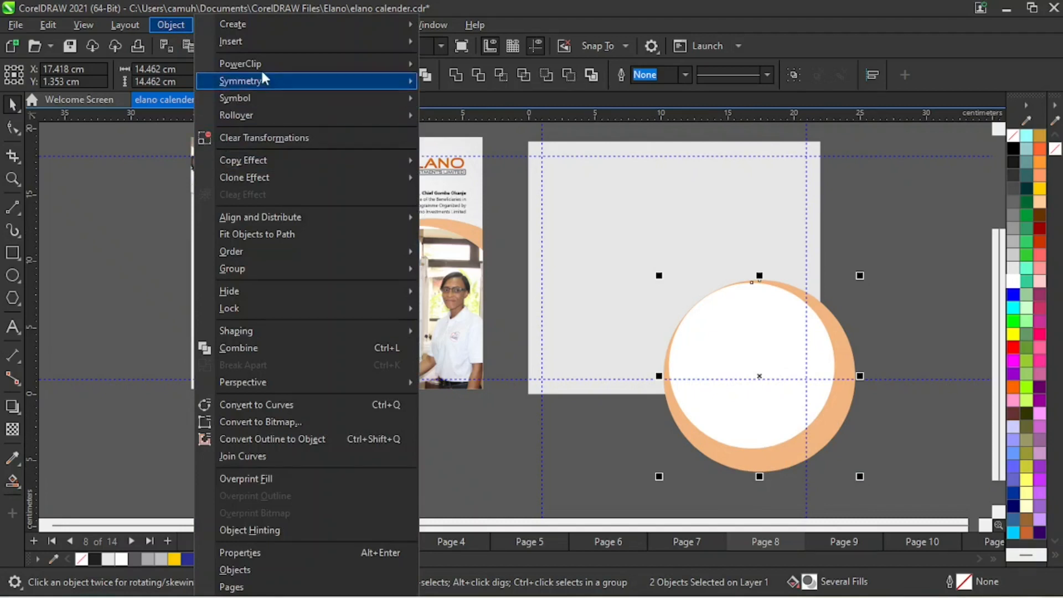
pyautogui.moveTo(371, 66)
pyautogui.click(634, 186)
pyautogui.click(907, 174)
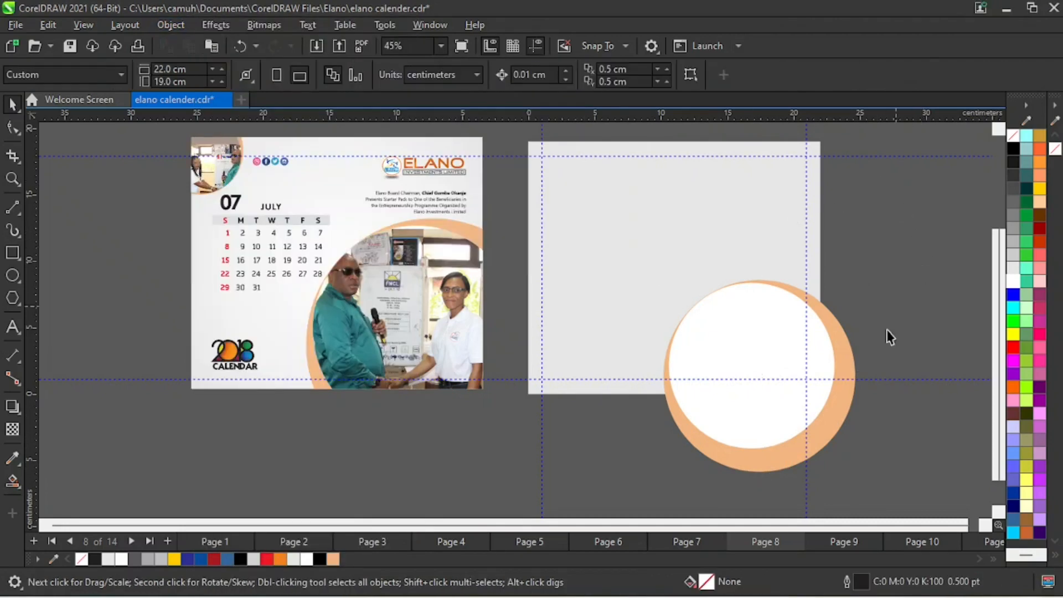
# - PowerClip the white and light orange circles inside the light grey background rectangle
pyautogui.moveTo(951, 264); pyautogui.dragTo(640, 492)
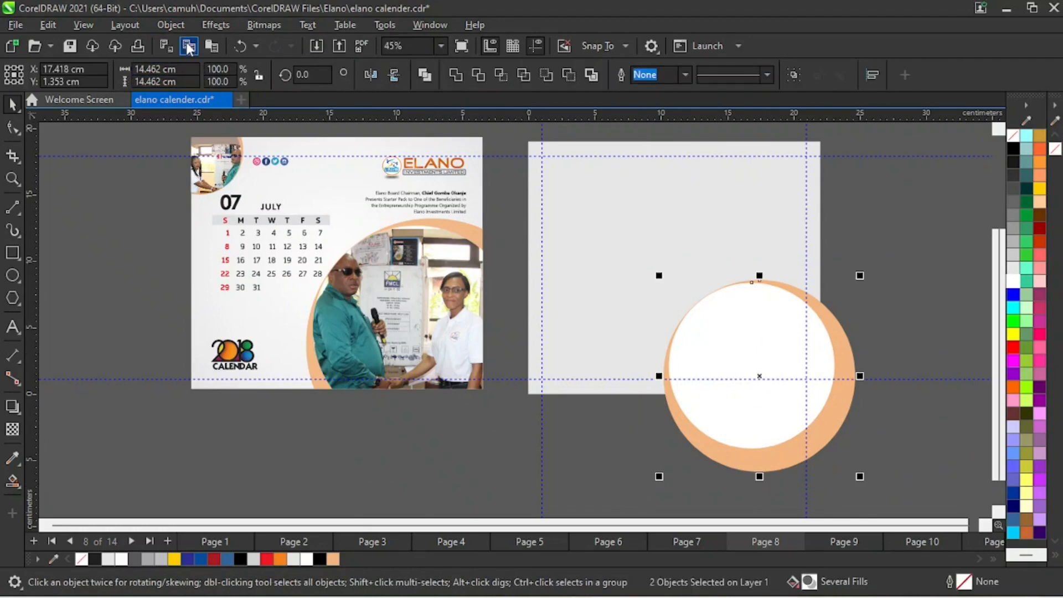
pyautogui.click(170, 24)
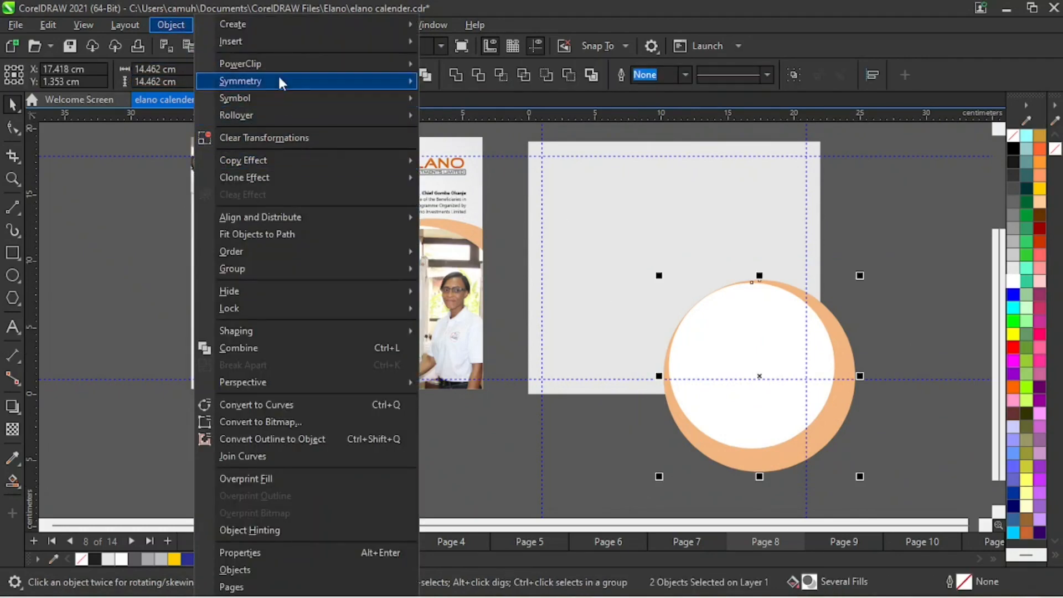
pyautogui.moveTo(280, 64)
pyautogui.click(475, 67)
pyautogui.click(653, 189)
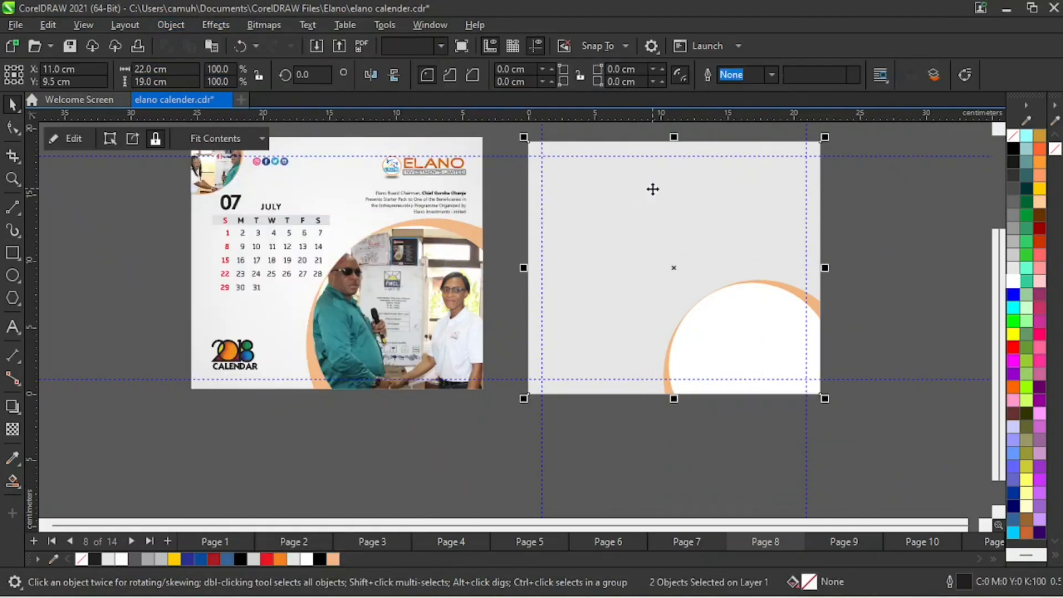
pyautogui.click(846, 343)
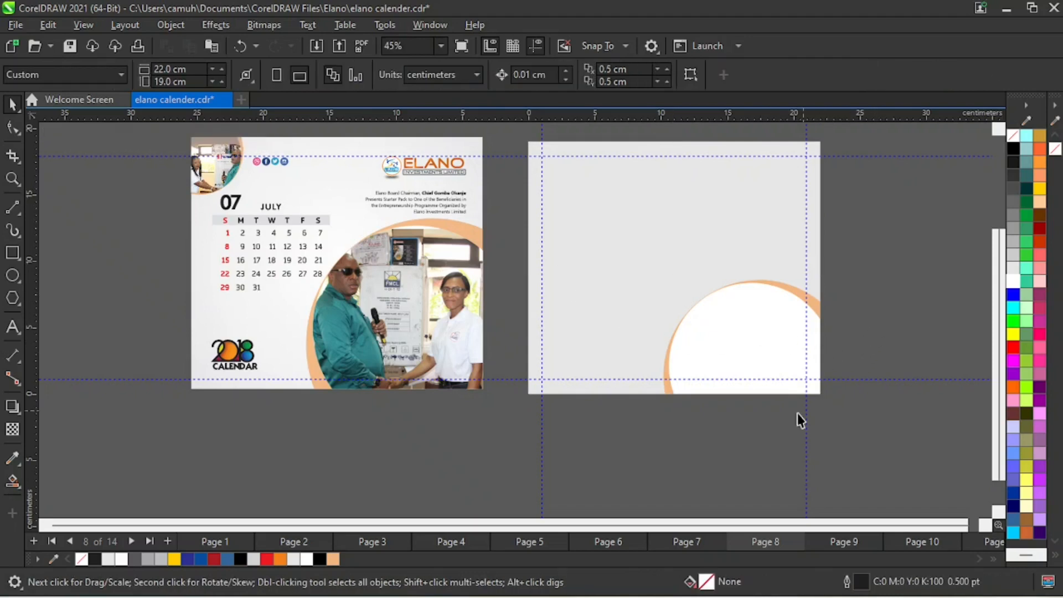
# - Edit the background's PowerClip contents and shift both circles slightly up and to the right
pyautogui.click(635, 328)
pyautogui.click(62, 138)
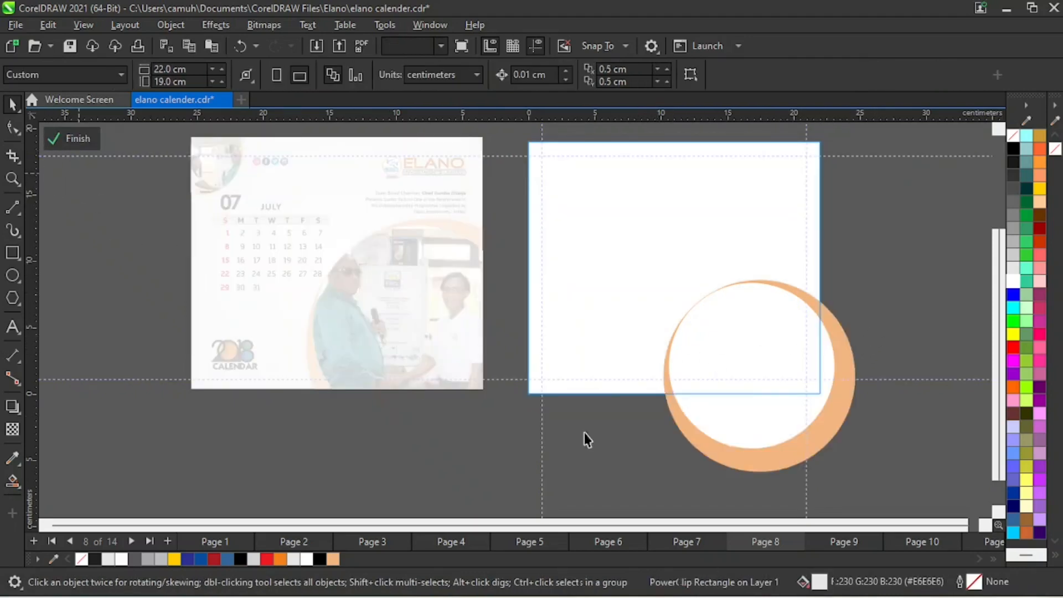
pyautogui.moveTo(926, 230); pyautogui.dragTo(580, 517)
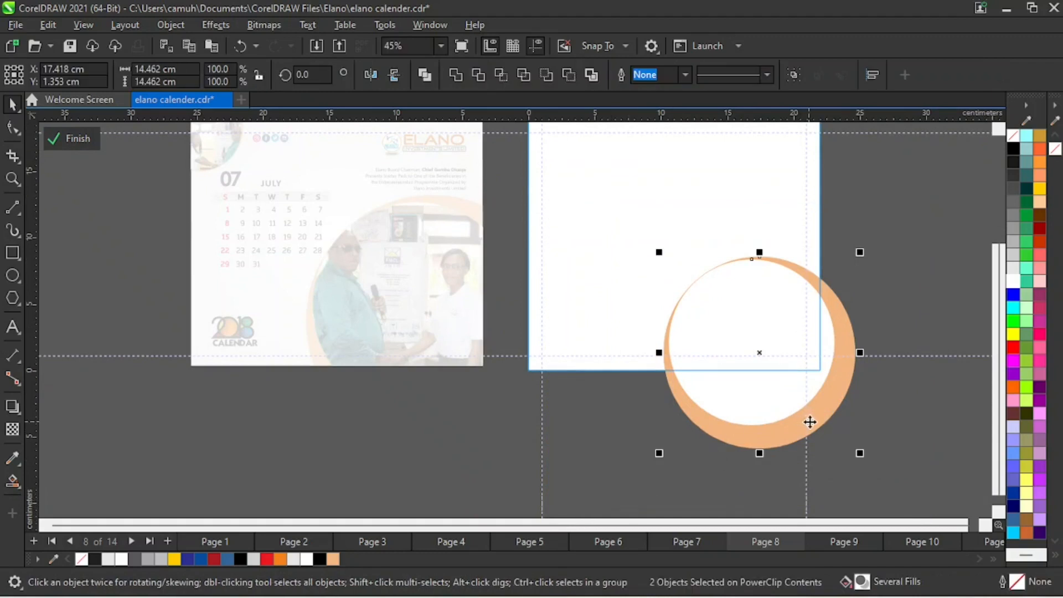
pyautogui.moveTo(810, 423); pyautogui.dragTo(813, 393)
pyautogui.click(186, 206)
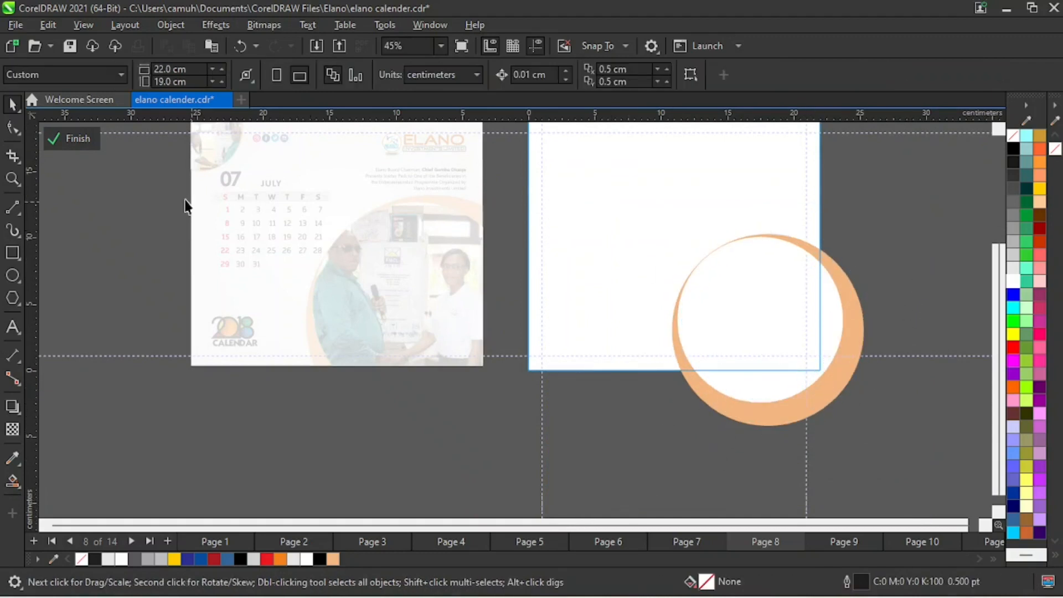
pyautogui.click(75, 140)
# - Duplicate both circles within the PowerClip over the page's upper-left corner and mirror the copy vertically and horizontally
pyautogui.press('z')
pyautogui.rightClick(549, 317)
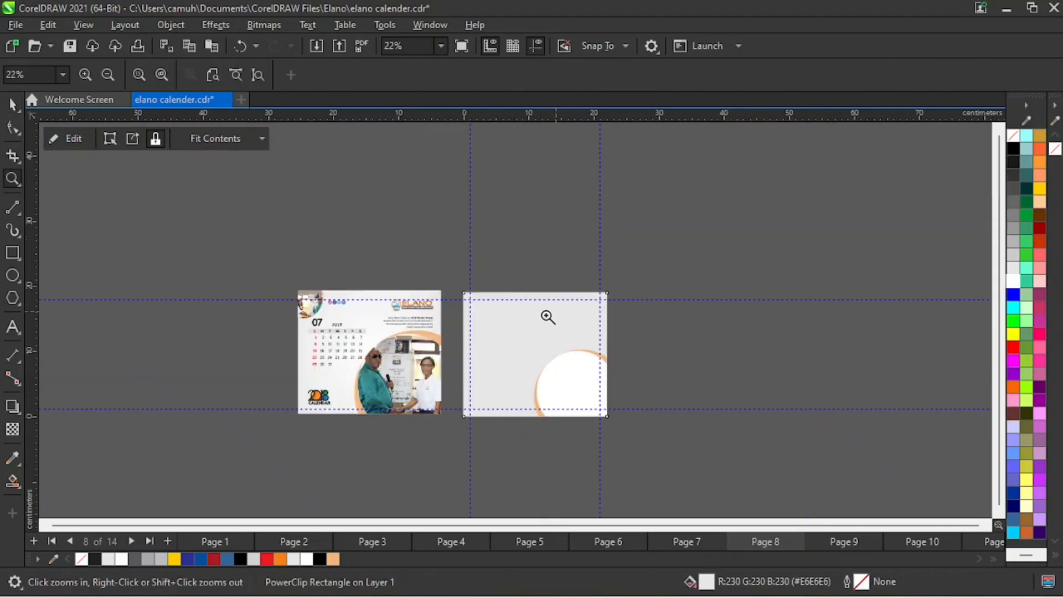
pyautogui.moveTo(182, 260); pyautogui.dragTo(673, 441)
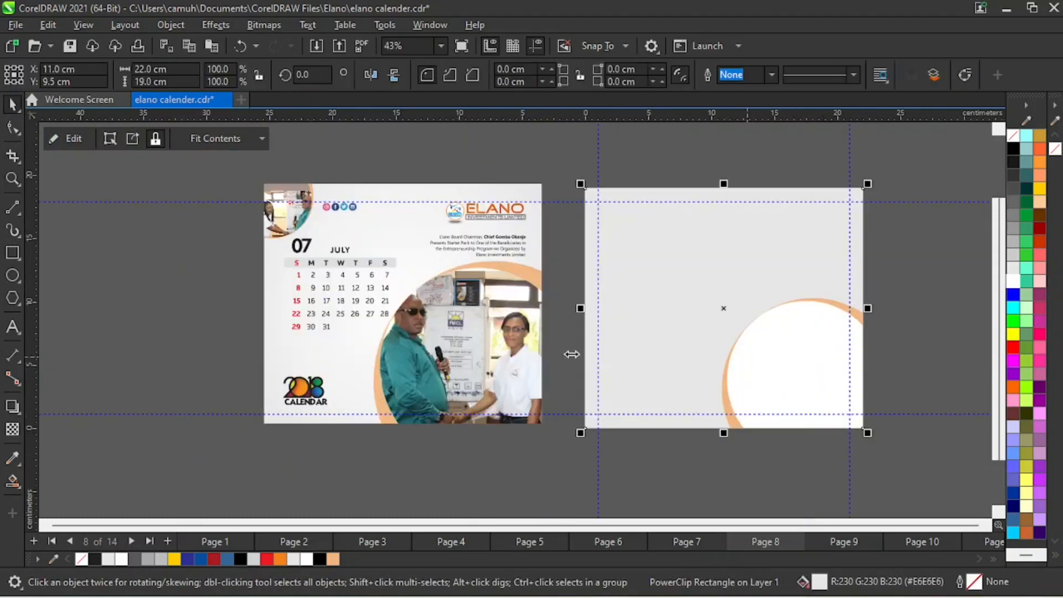
pyautogui.click(935, 252)
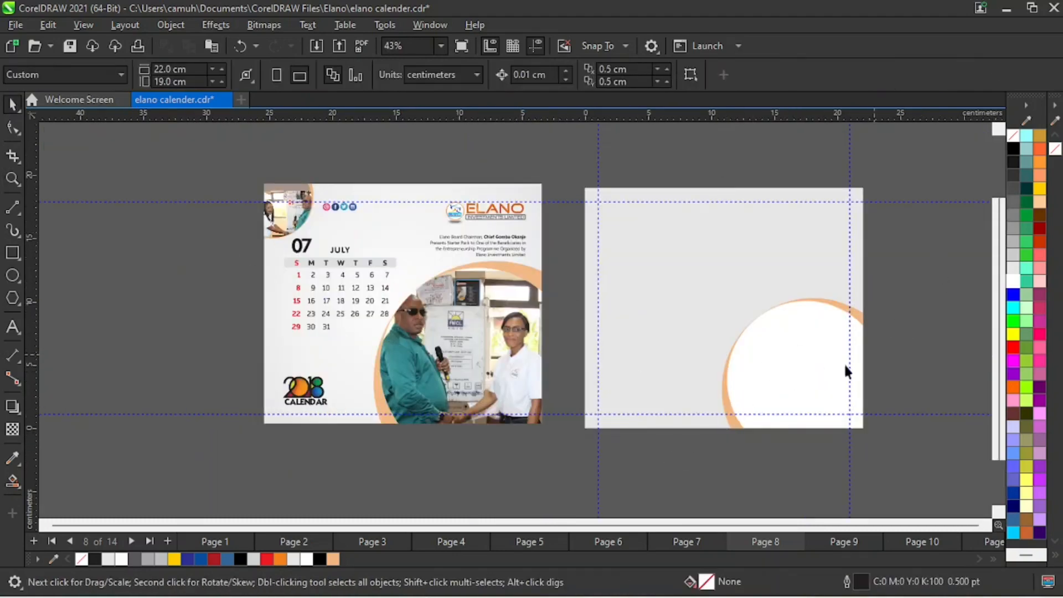
pyautogui.click(845, 366)
pyautogui.click(78, 141)
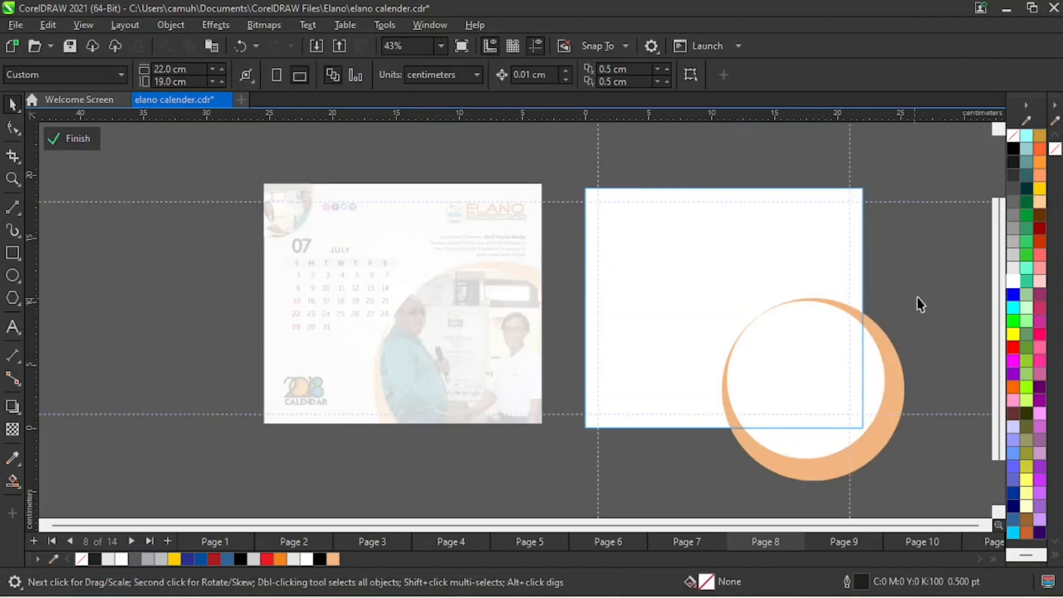
pyautogui.moveTo(940, 270); pyautogui.dragTo(648, 503)
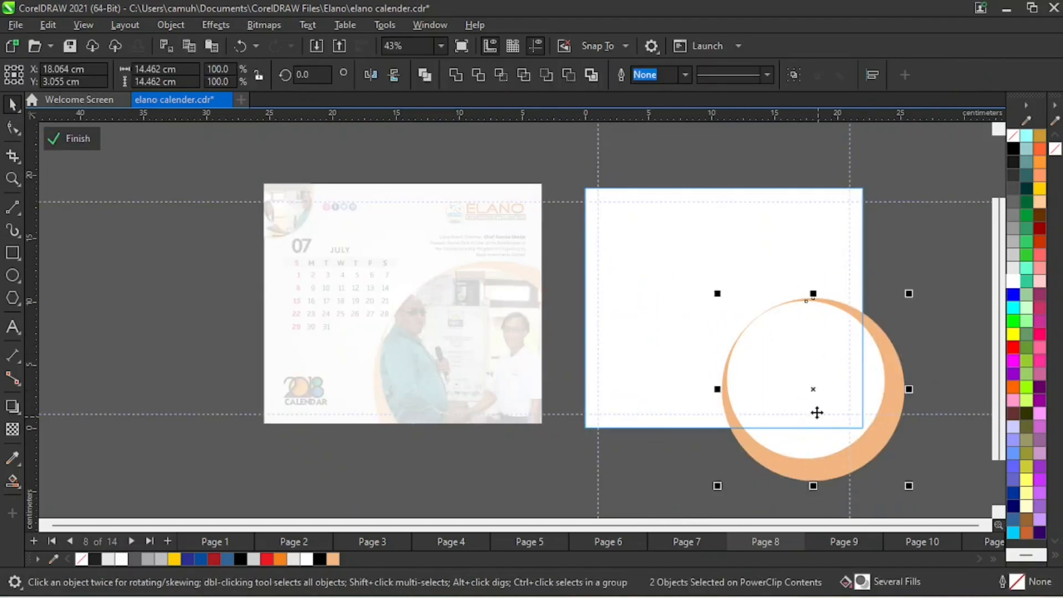
pyautogui.moveTo(829, 415); pyautogui.dragTo(627, 263)
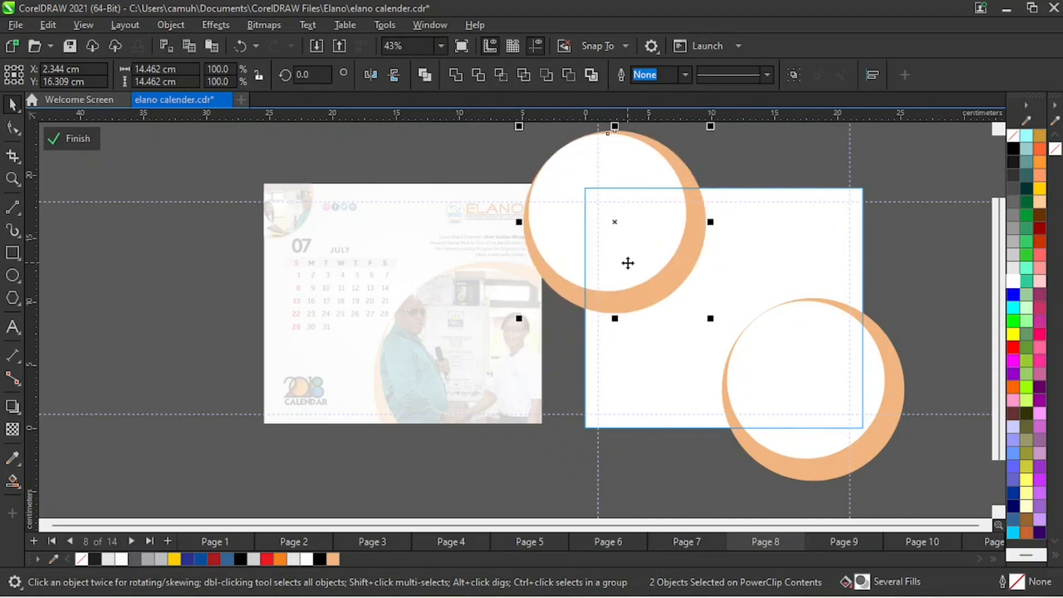
pyautogui.click(397, 80)
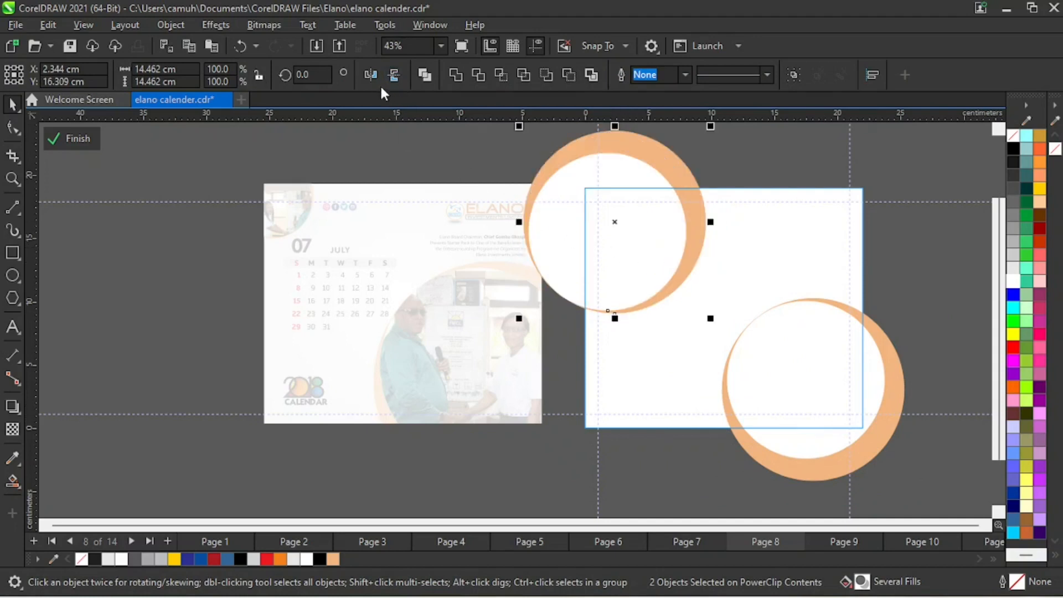
pyautogui.click(368, 76)
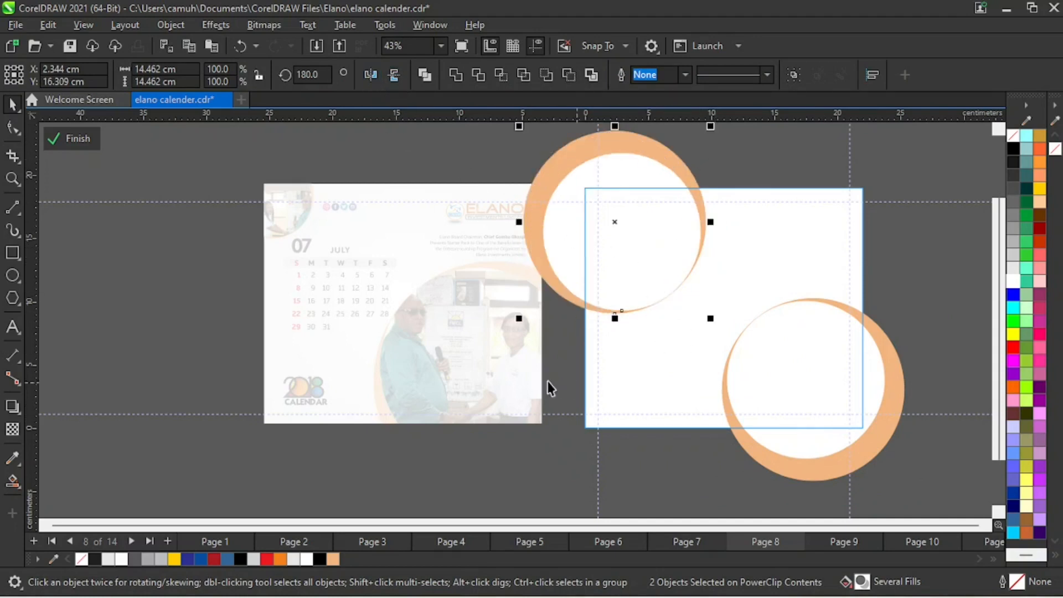
# - Scale down the mirrored circle pair, fit it over the page's upper-left corner, and finish editing the PowerClip
pyautogui.moveTo(519, 320); pyautogui.dragTo(560, 294)
pyautogui.moveTo(622, 227); pyautogui.dragTo(605, 212)
pyautogui.press('z')
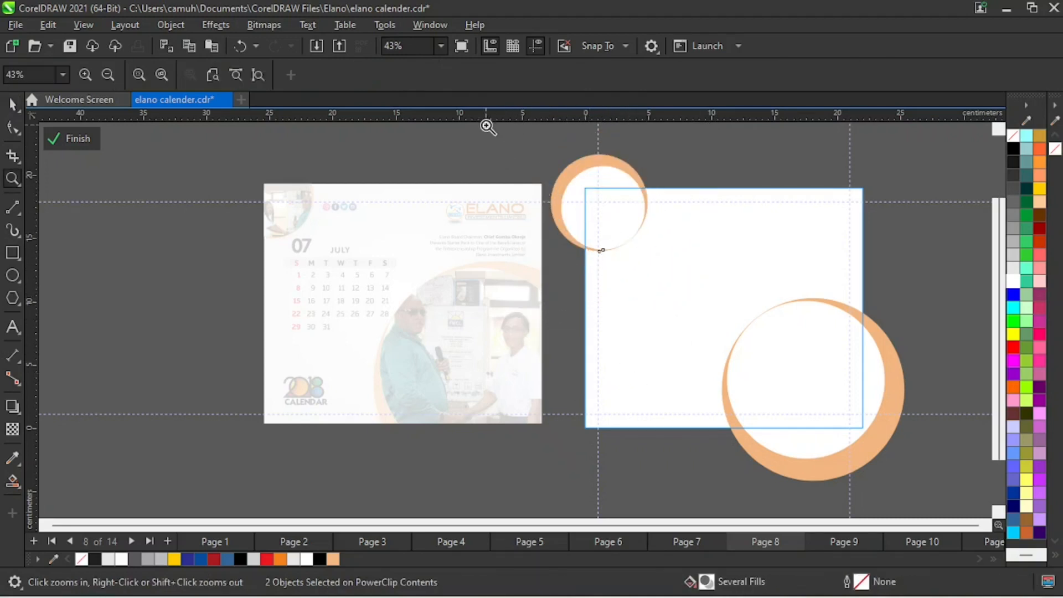
pyautogui.moveTo(486, 124); pyautogui.dragTo(782, 333)
pyautogui.moveTo(549, 175); pyautogui.dragTo(549, 196)
pyautogui.moveTo(451, 274); pyautogui.dragTo(460, 283)
pyautogui.click(638, 200)
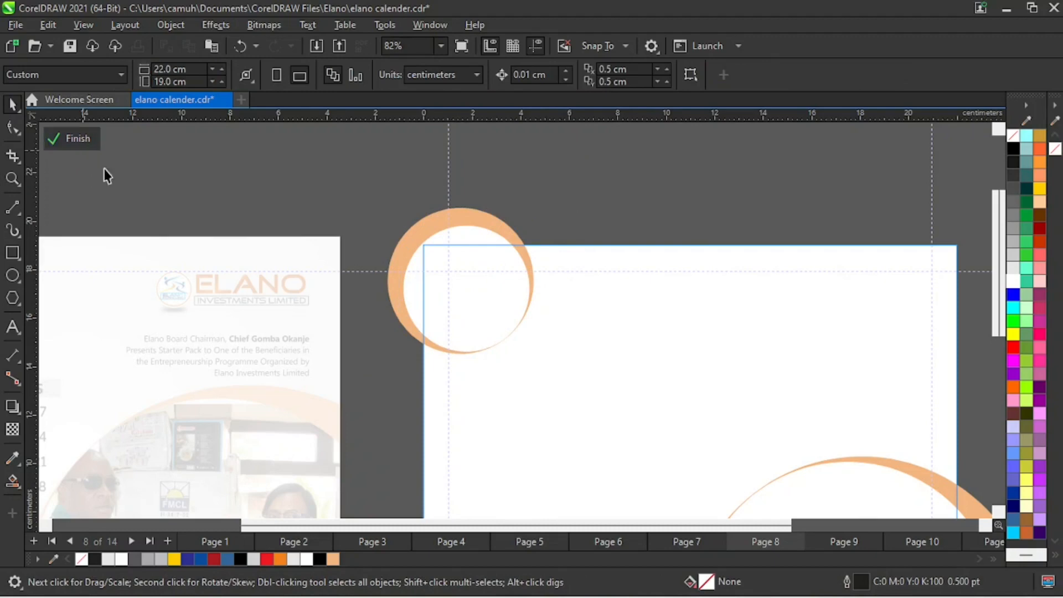
pyautogui.click(81, 141)
# - Ungroup the July reference design and copy its Elano logo and caption text to the new page's upper-right area
pyautogui.press('z')
pyautogui.rightClick(561, 355)
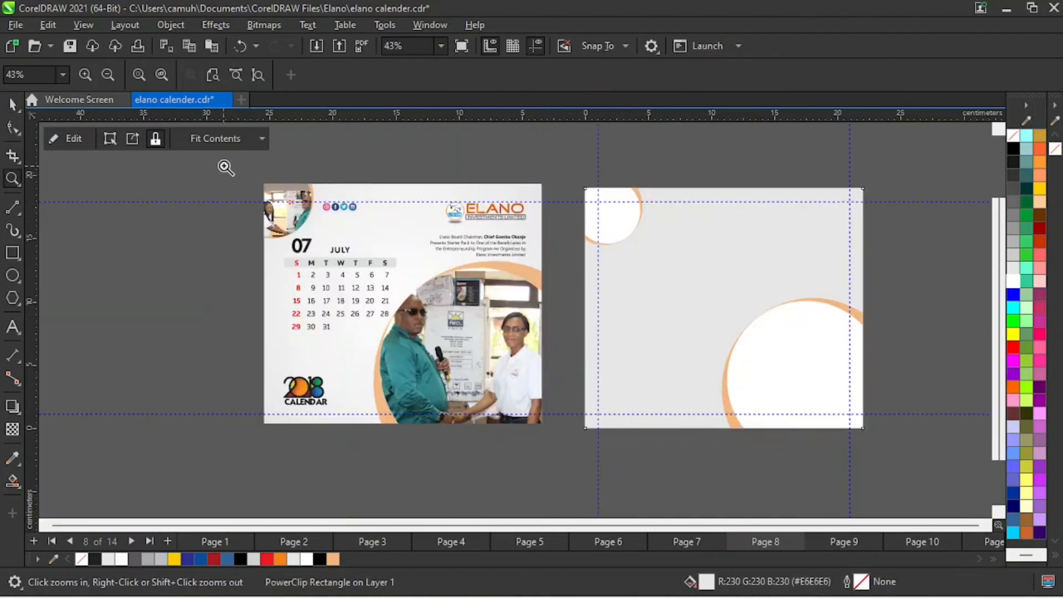
pyautogui.moveTo(226, 168); pyautogui.dragTo(900, 469)
pyautogui.press('space')
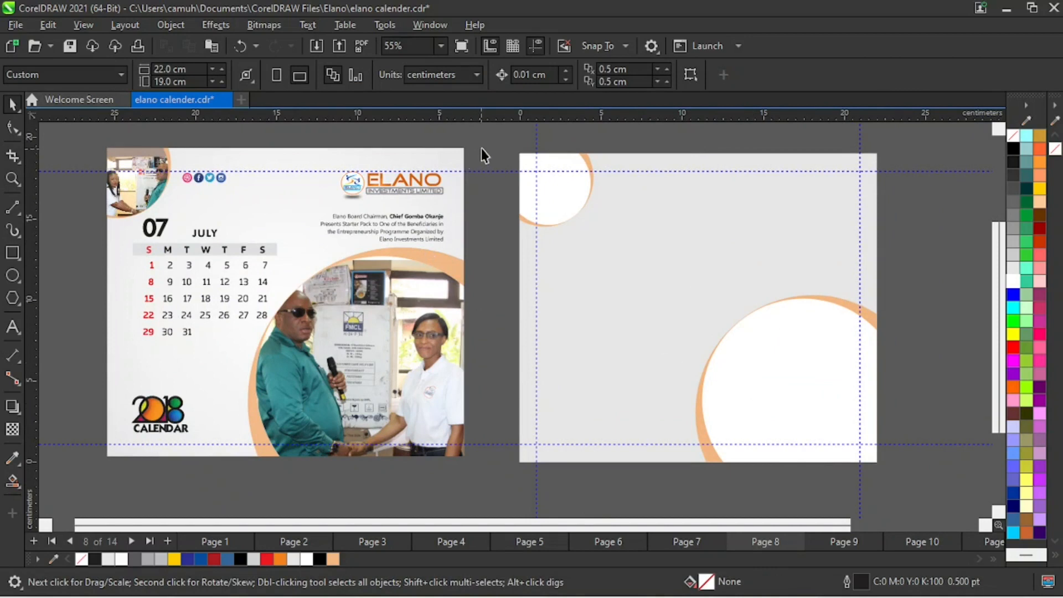
pyautogui.click(402, 206)
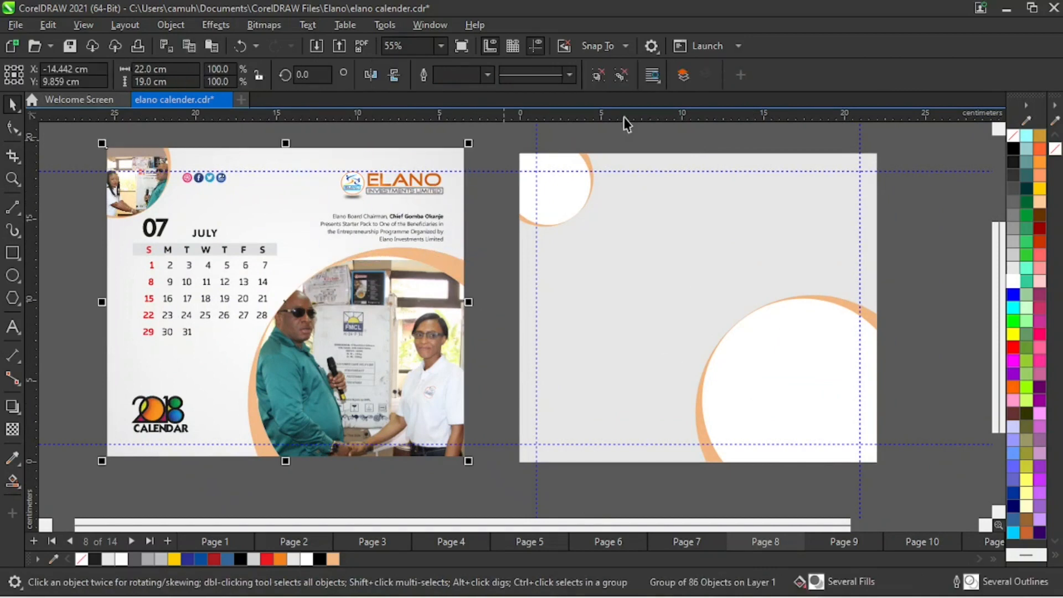
pyautogui.click(623, 75)
pyautogui.moveTo(495, 129); pyautogui.dragTo(278, 264)
pyautogui.moveTo(388, 208); pyautogui.dragTo(790, 211)
# - Copy the July heading and date grid from the reference onto the new page below the small circle
pyautogui.moveTo(83, 192); pyautogui.dragTo(289, 318)
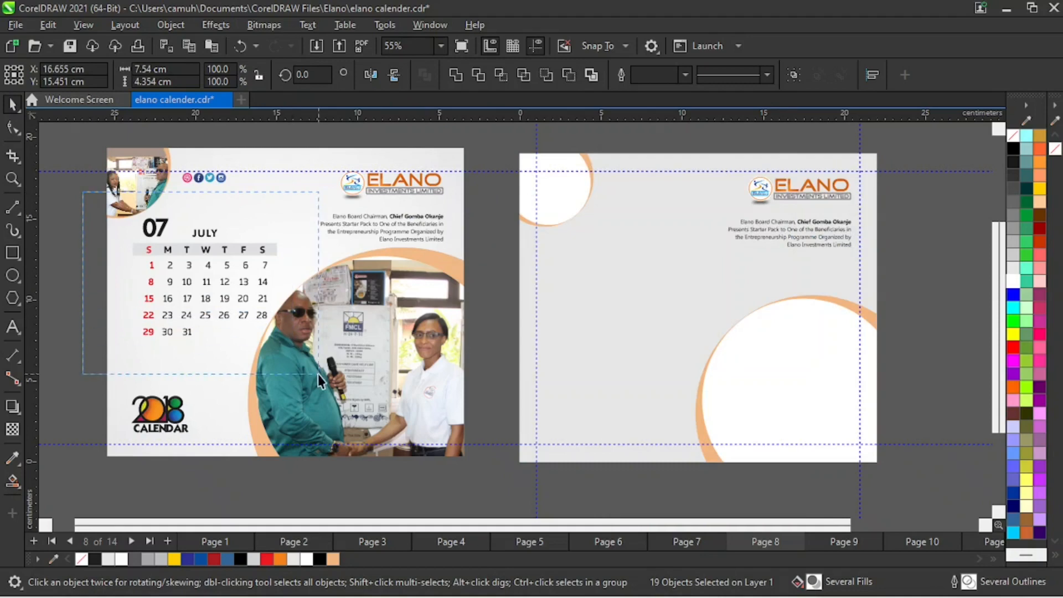
pyautogui.moveTo(320, 381); pyautogui.dragTo(319, 381)
pyautogui.moveTo(214, 293); pyautogui.dragTo(613, 322)
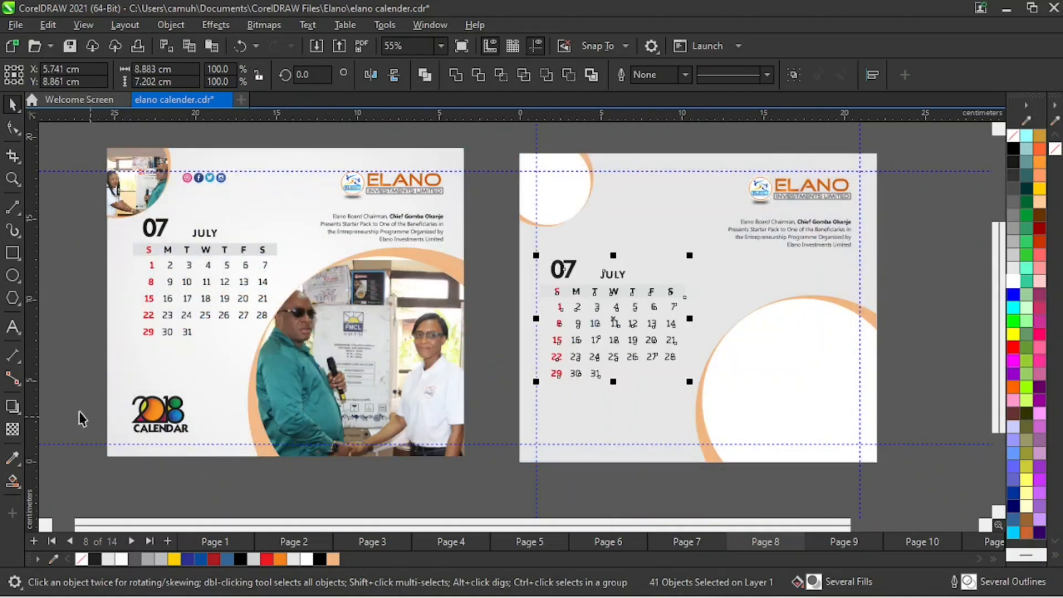
# - Copy the 2018 Calendar logo and the social media icons from the reference to matching places on the new page
pyautogui.moveTo(69, 382); pyautogui.dragTo(222, 443)
pyautogui.moveTo(161, 416); pyautogui.dragTo(583, 422)
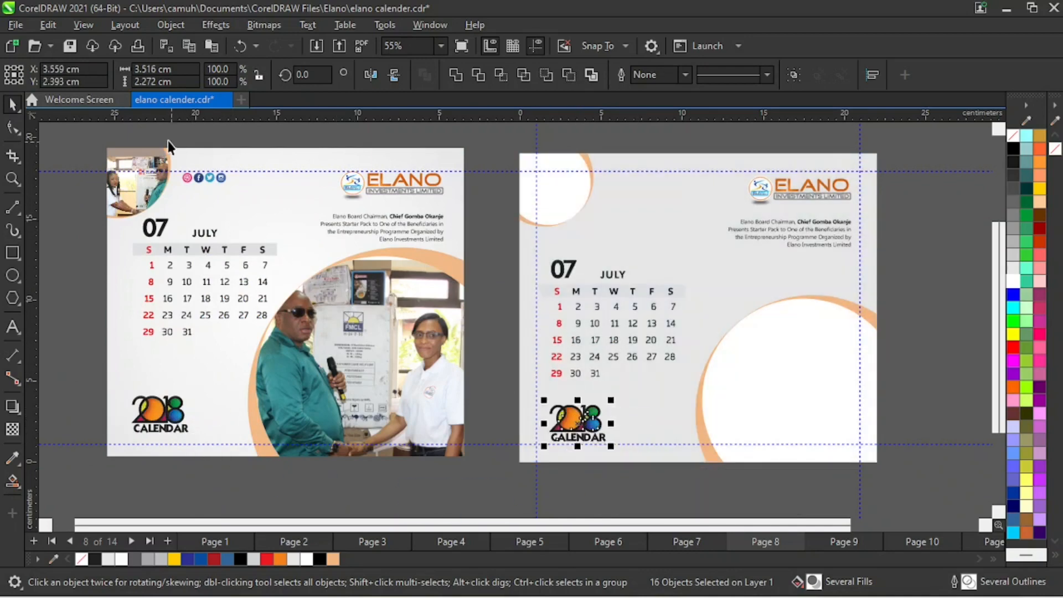
pyautogui.moveTo(168, 141); pyautogui.dragTo(263, 206)
pyautogui.moveTo(210, 177); pyautogui.dragTo(639, 183)
pyautogui.click(477, 261)
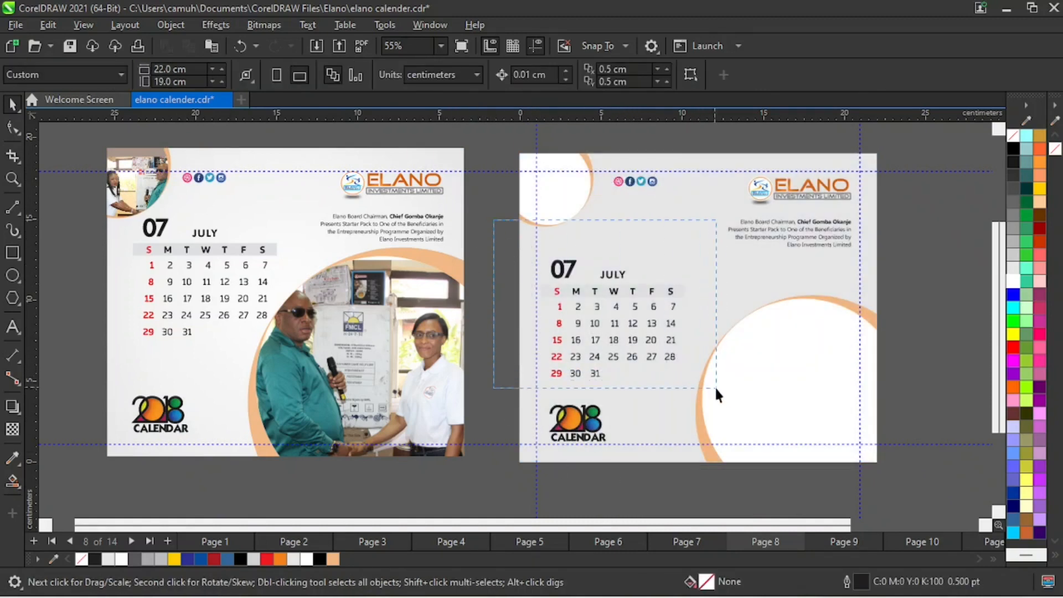
# - Move the copied July heading and date grid slightly up and to the right on the new page
pyautogui.moveTo(716, 389); pyautogui.dragTo(717, 389)
pyautogui.moveTo(611, 330); pyautogui.dragTo(631, 319)
pyautogui.click(494, 310)
# - Copy the large and small photo circles from the reference's PowerClip contents and paste them outside the PowerClip
pyautogui.click(359, 353)
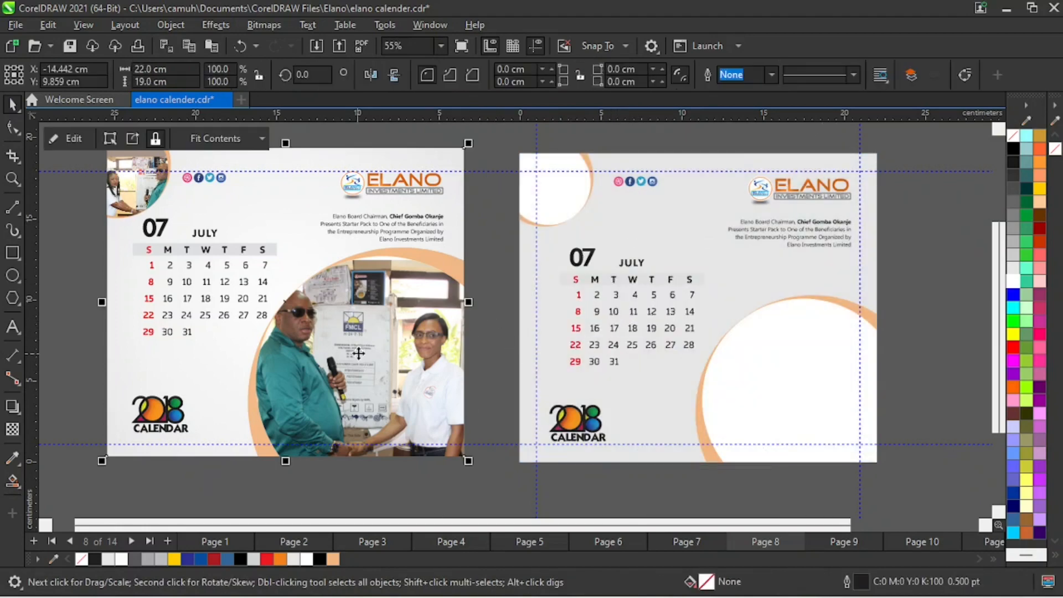
pyautogui.scroll(-1, 424, 443)
pyautogui.click(475, 453)
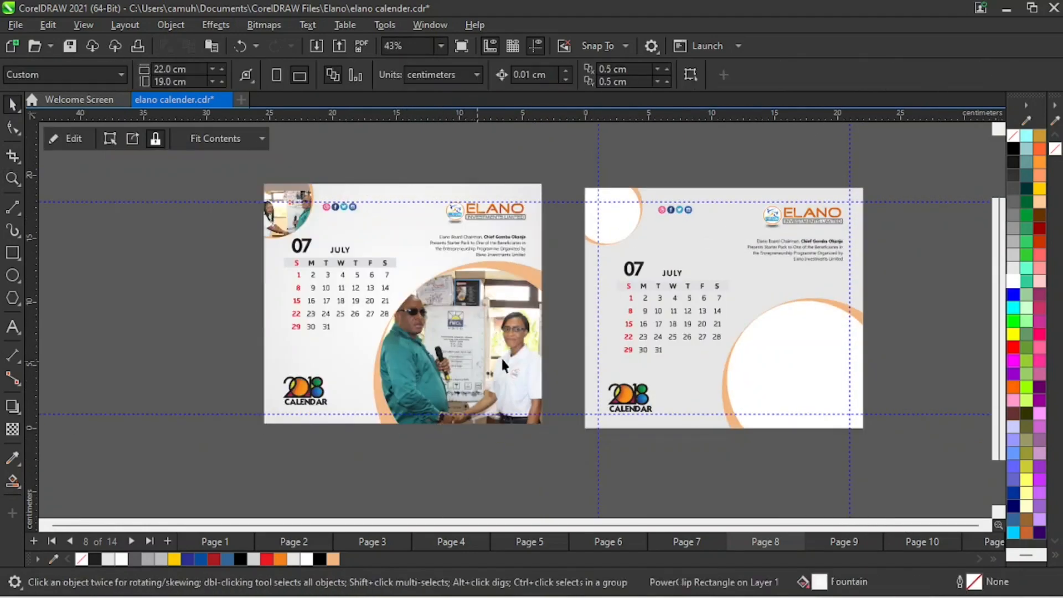
pyautogui.click(502, 361)
pyautogui.click(73, 139)
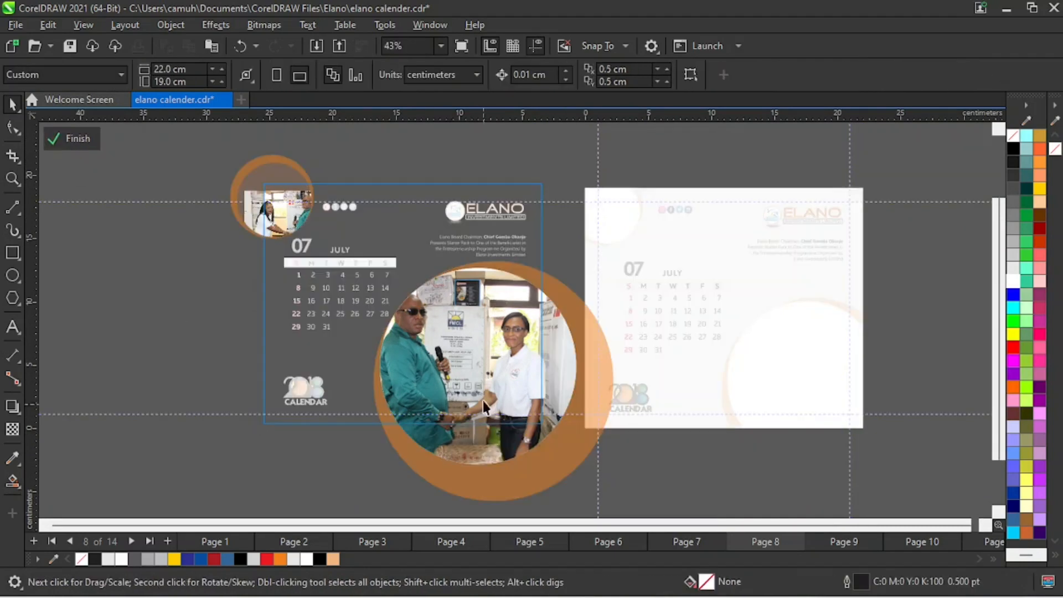
pyautogui.click(475, 381)
pyautogui.keyDown('shift'); pyautogui.click(273, 235); pyautogui.keyUp('shift')
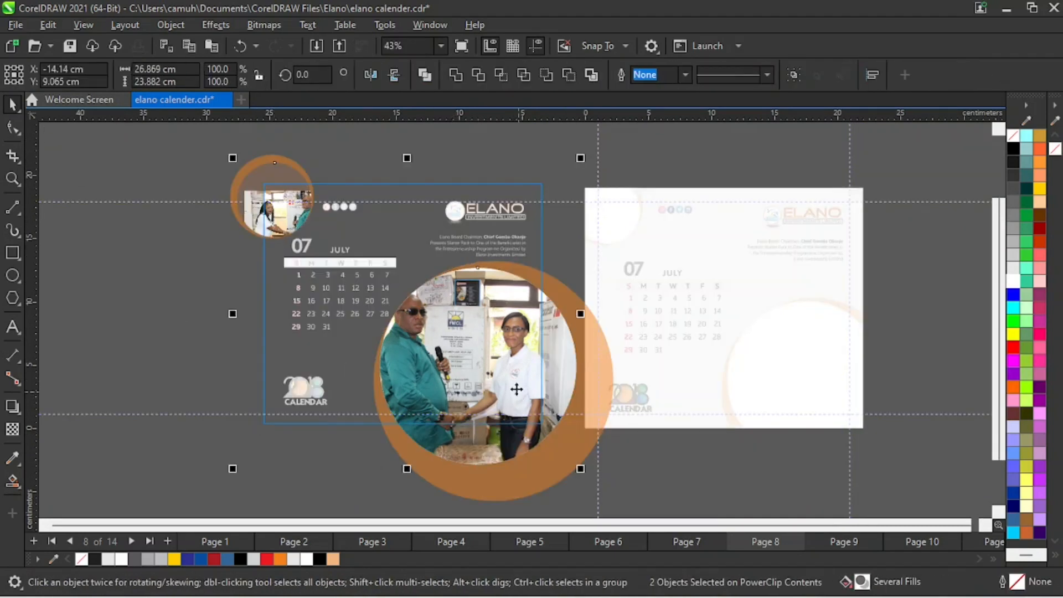
pyautogui.moveTo(479, 357); pyautogui.dragTo(905, 309)
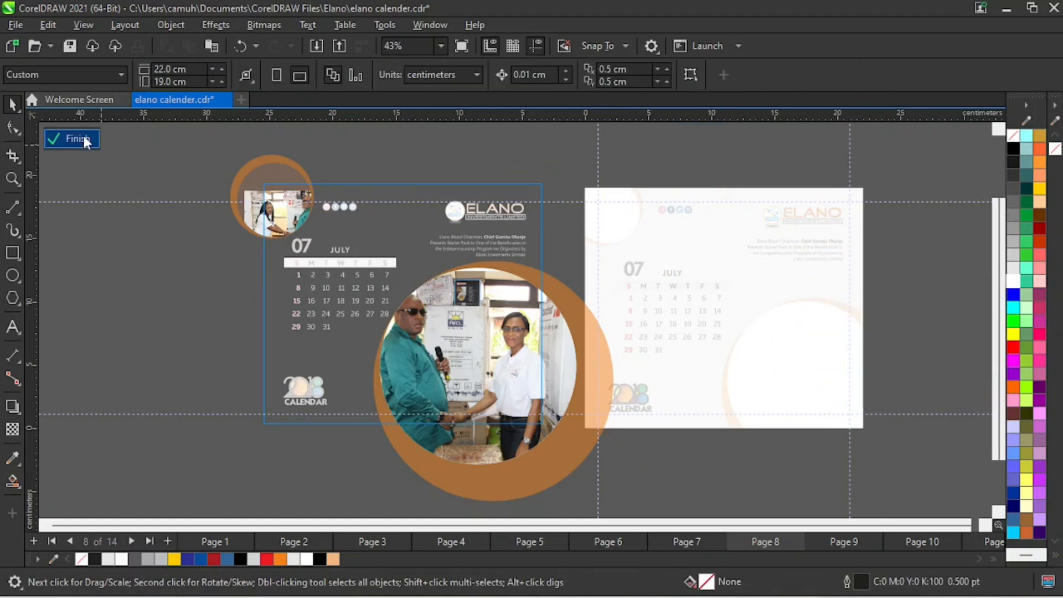
pyautogui.click(75, 138)
pyautogui.hotkey('ctrl', 'v')
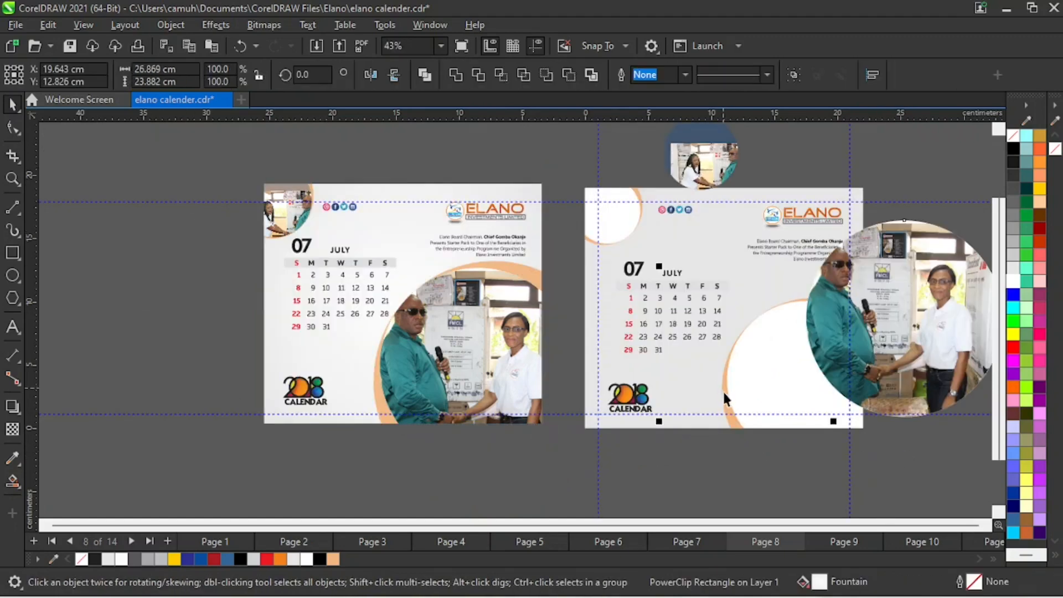
# - Move the pasted photo circles off the page and arrange them side by side to its right
pyautogui.scroll(-2, 775, 413)
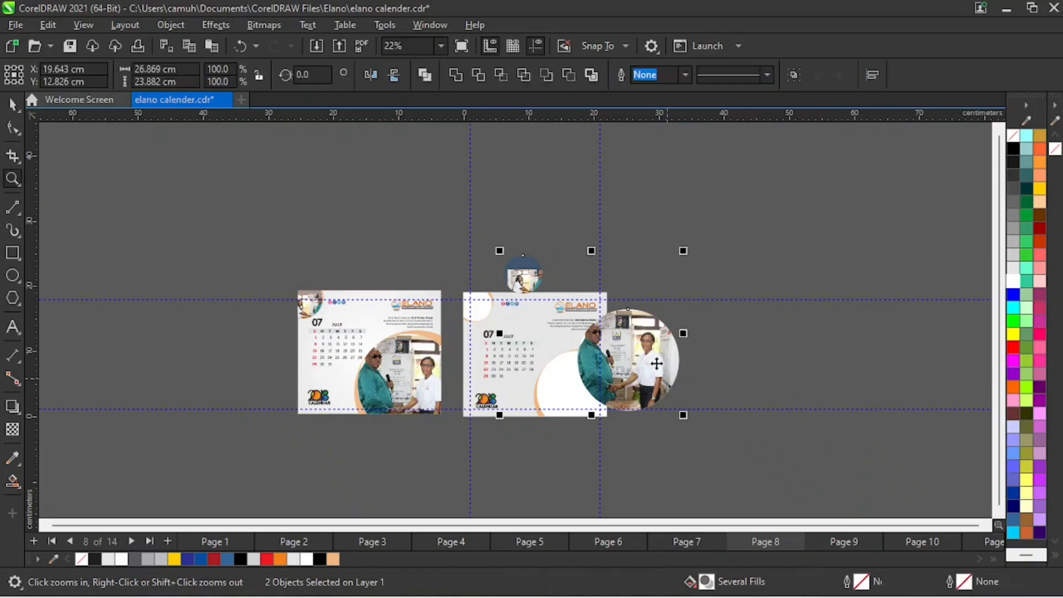
pyautogui.moveTo(664, 376); pyautogui.dragTo(768, 379)
pyautogui.click(754, 234)
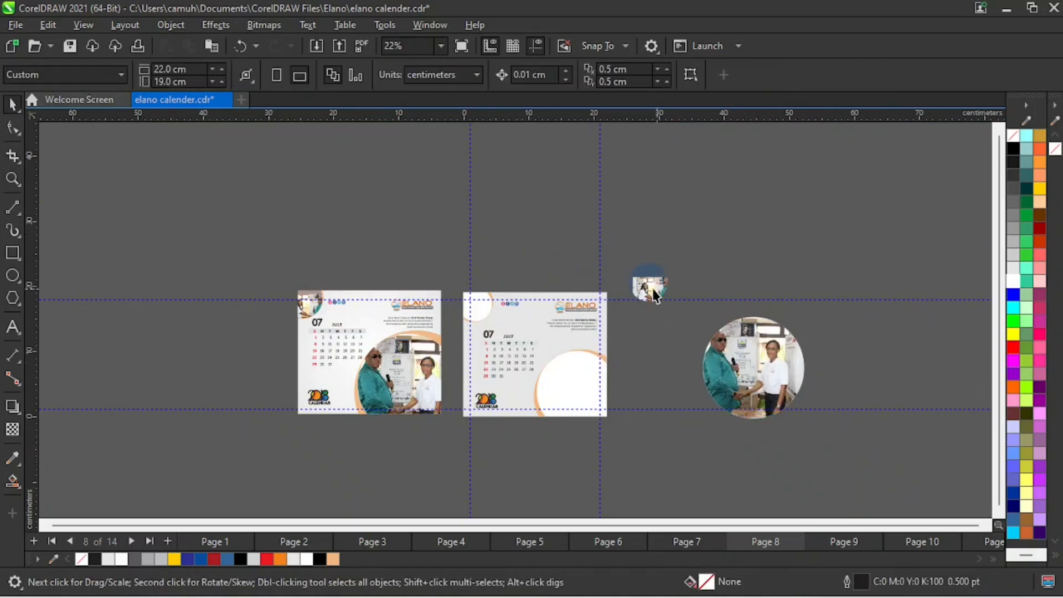
pyautogui.moveTo(652, 289); pyautogui.dragTo(672, 393)
pyautogui.moveTo(775, 373); pyautogui.dragTo(768, 373)
# - Extract the large handshake photo from its circle, delete the empty circle, and reposition the photo beside the page
pyautogui.press('z')
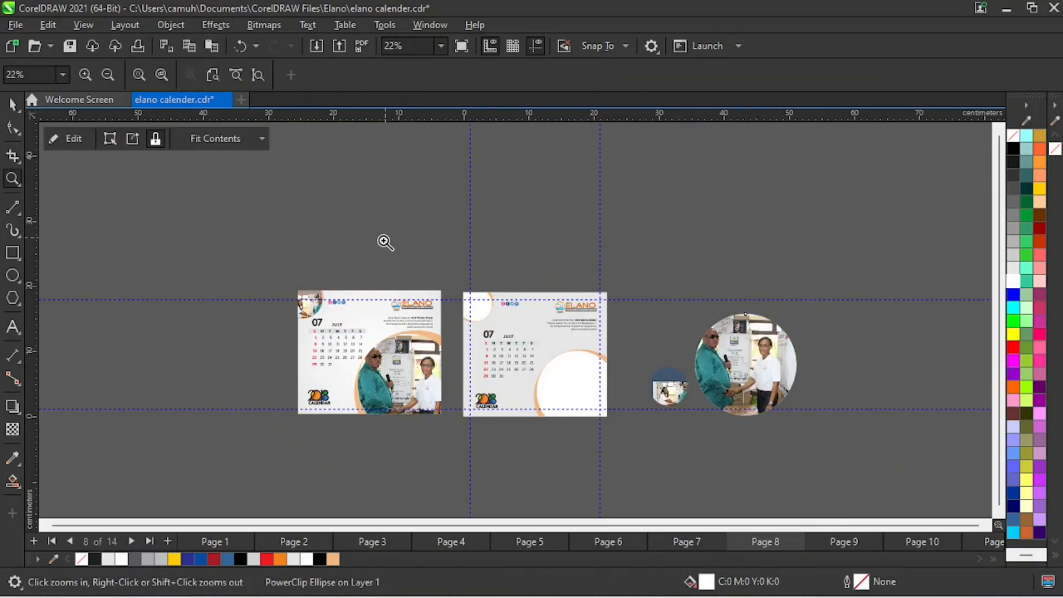
pyautogui.moveTo(384, 251); pyautogui.dragTo(820, 492)
pyautogui.press('space')
pyautogui.moveTo(797, 330); pyautogui.dragTo(826, 297)
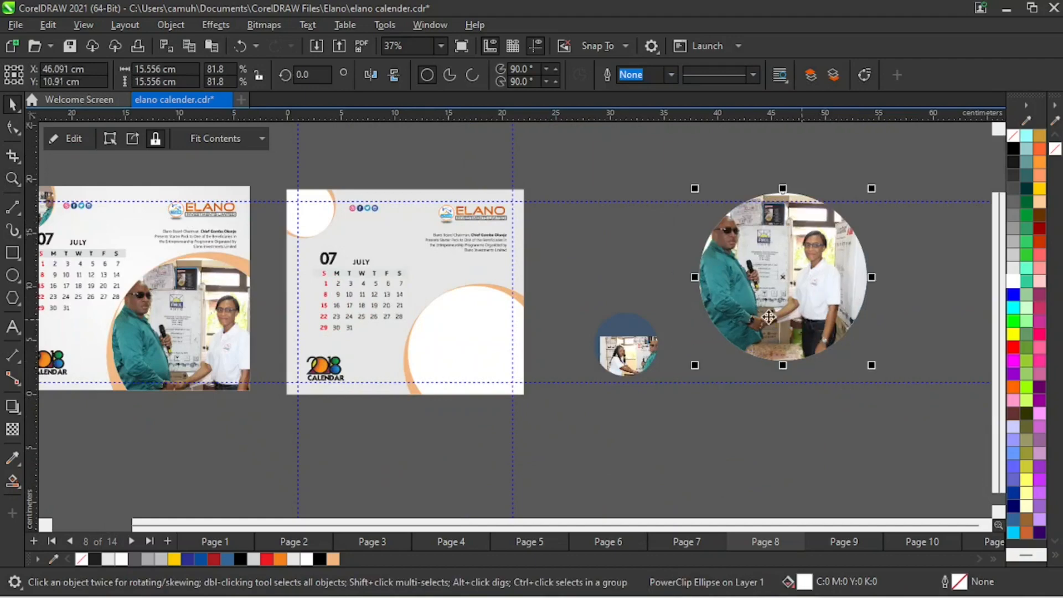
pyautogui.click(138, 140)
pyautogui.moveTo(850, 339); pyautogui.dragTo(856, 493)
pyautogui.press('Delete')
pyautogui.moveTo(794, 415); pyautogui.dragTo(798, 275)
# - Move the small photo circle up, extract its photo, and delete the empty circle
pyautogui.moveTo(619, 365); pyautogui.dragTo(612, 286)
pyautogui.click(132, 138)
pyautogui.click(612, 268)
pyautogui.press('Delete')
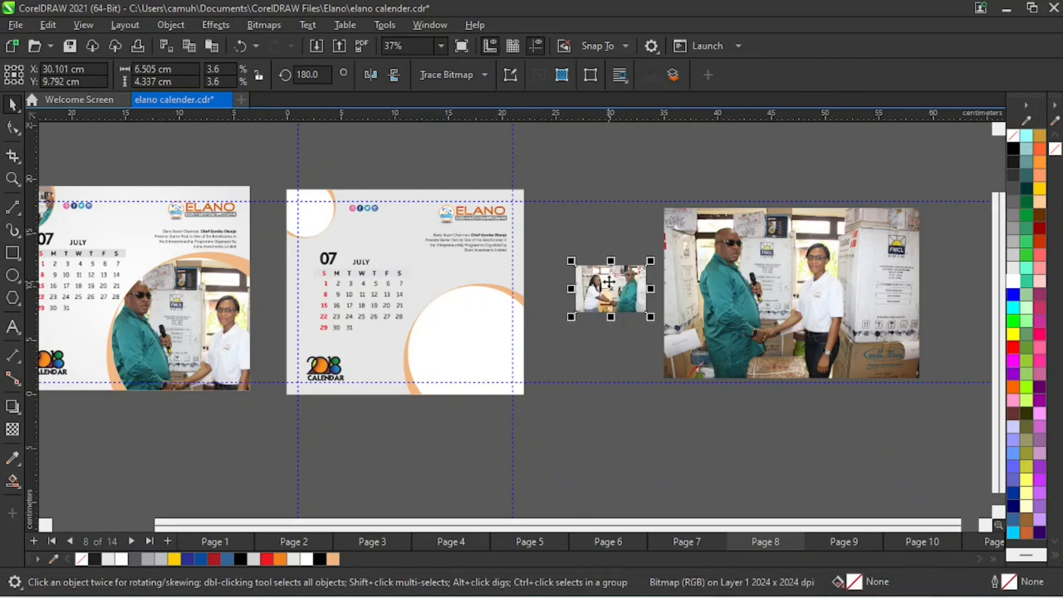
# - Place both handshake photos inside the July page's background rectangle as PowerClip contents
pyautogui.keyDown('shift'); pyautogui.click(812, 299); pyautogui.keyUp('shift')
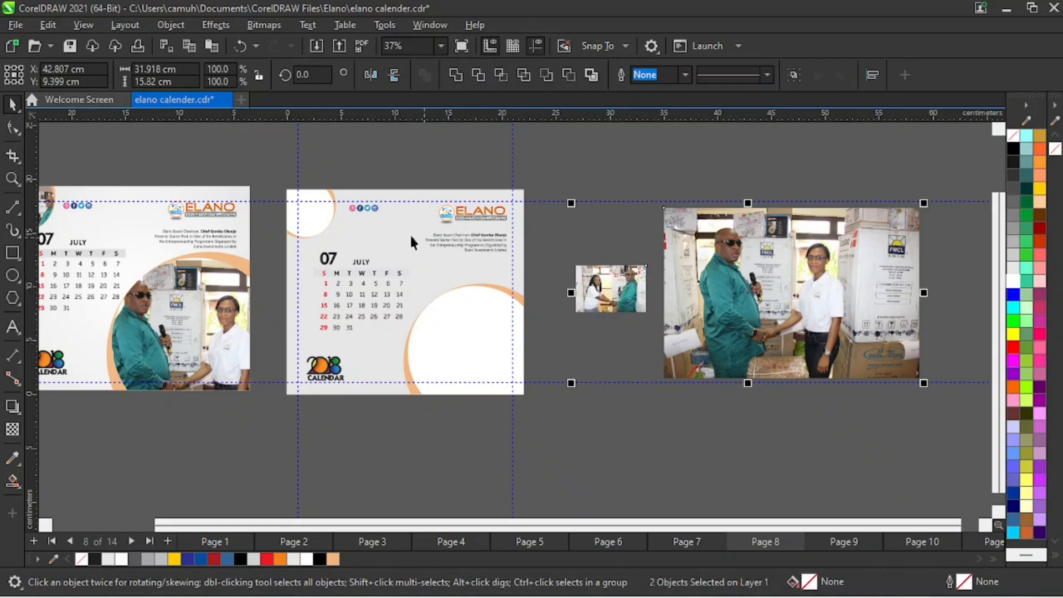
pyautogui.click(172, 25)
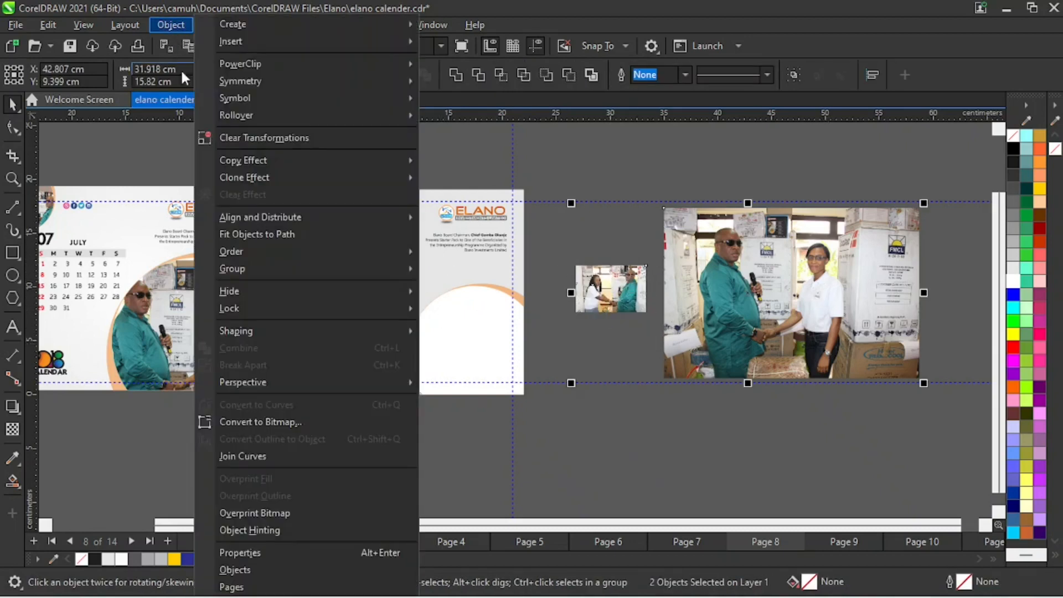
pyautogui.moveTo(261, 65)
pyautogui.click(532, 69)
pyautogui.click(465, 225)
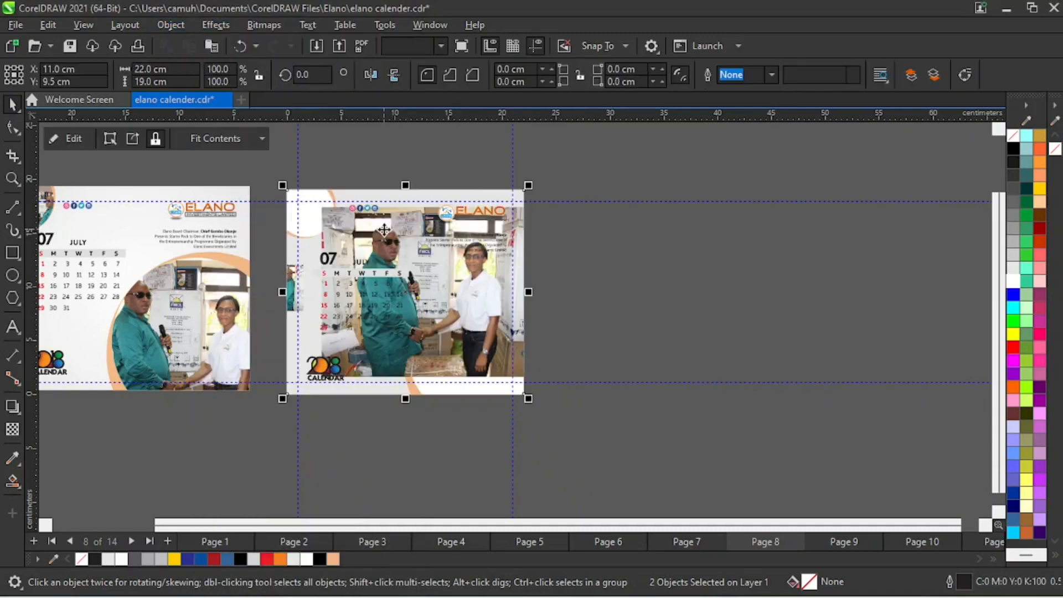
# - Edit the July page's PowerClip contents, move the large photo off the page, and set the small photo beside the small circle
pyautogui.click(74, 140)
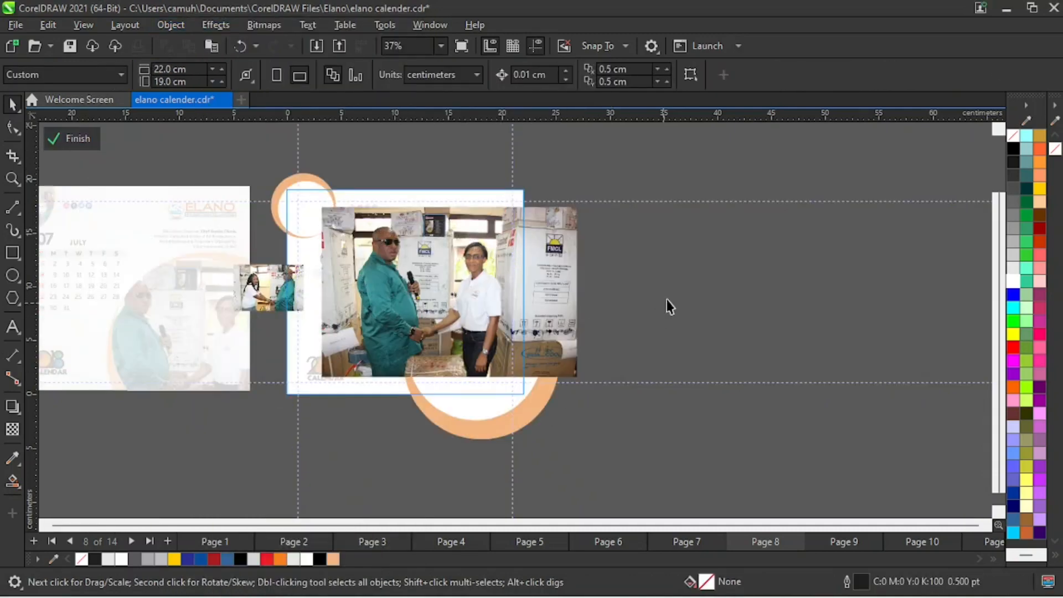
pyautogui.moveTo(400, 296); pyautogui.dragTo(700, 292)
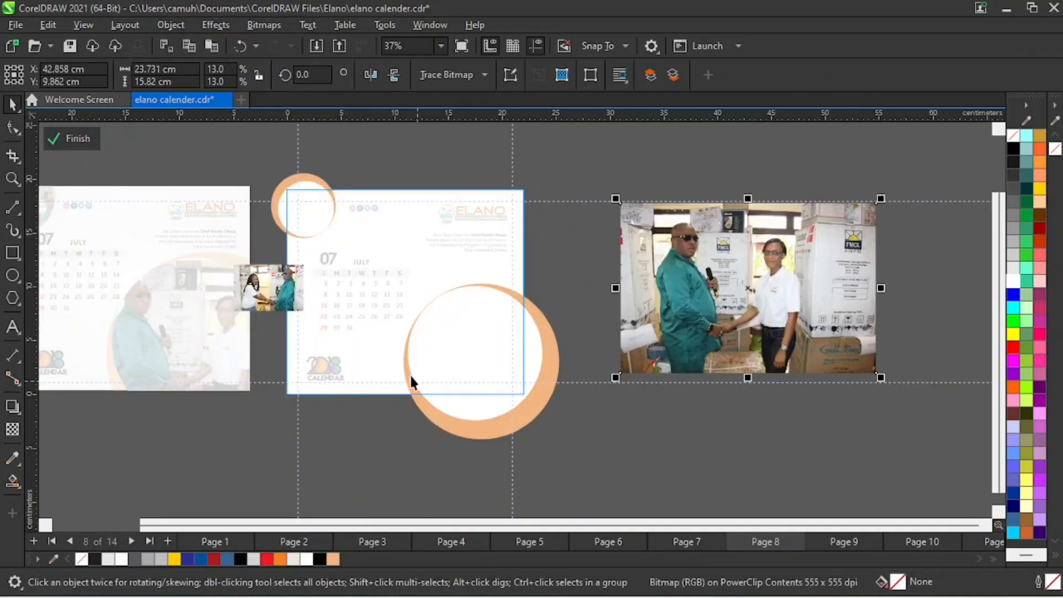
pyautogui.moveTo(273, 301); pyautogui.dragTo(388, 221)
# - PowerClip the small handshake photo inside the small white circle at the July page's upper-left corner
pyautogui.press('z')
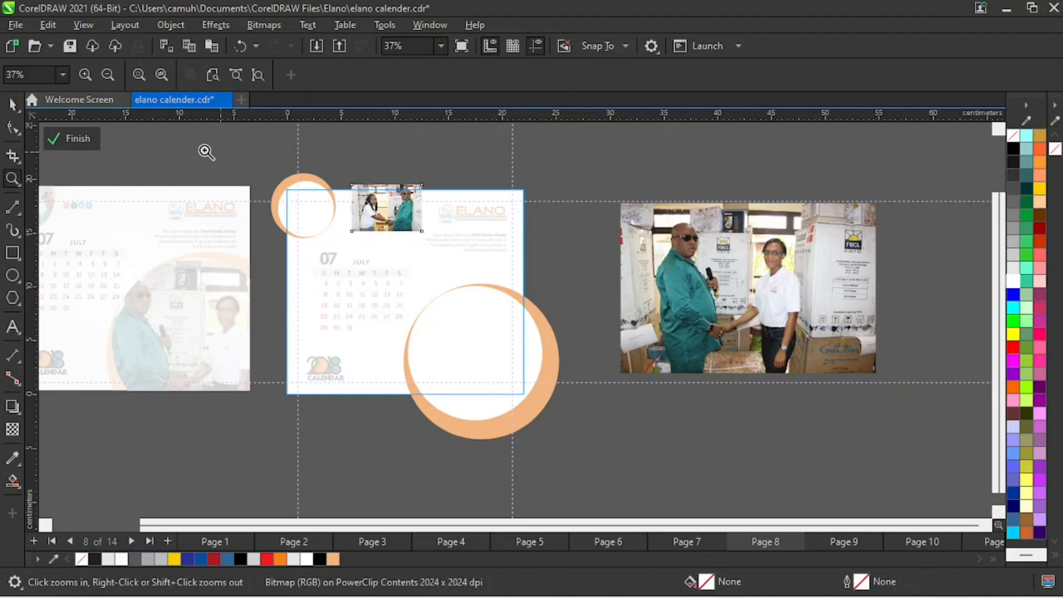
pyautogui.moveTo(181, 149); pyautogui.dragTo(527, 283)
pyautogui.press('space')
pyautogui.moveTo(646, 315); pyautogui.dragTo(618, 270)
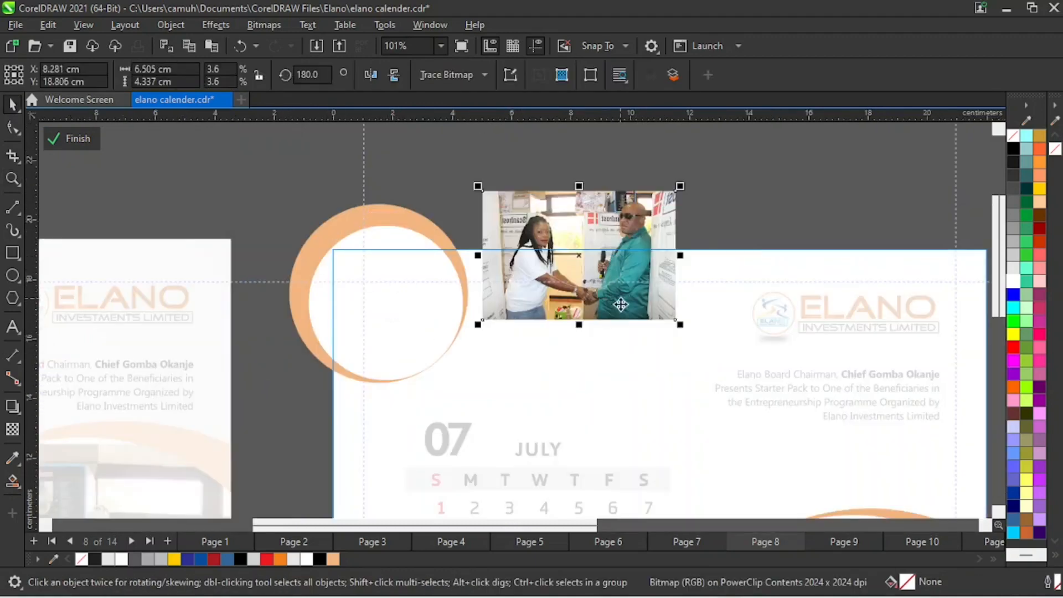
pyautogui.click(173, 25)
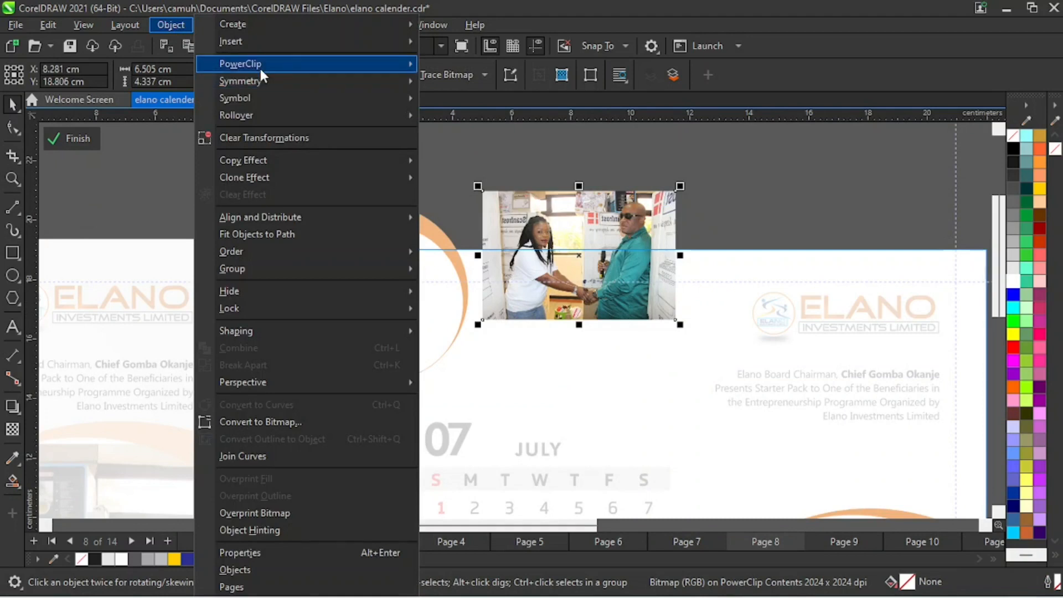
pyautogui.moveTo(260, 65)
pyautogui.click(493, 65)
pyautogui.click(413, 358)
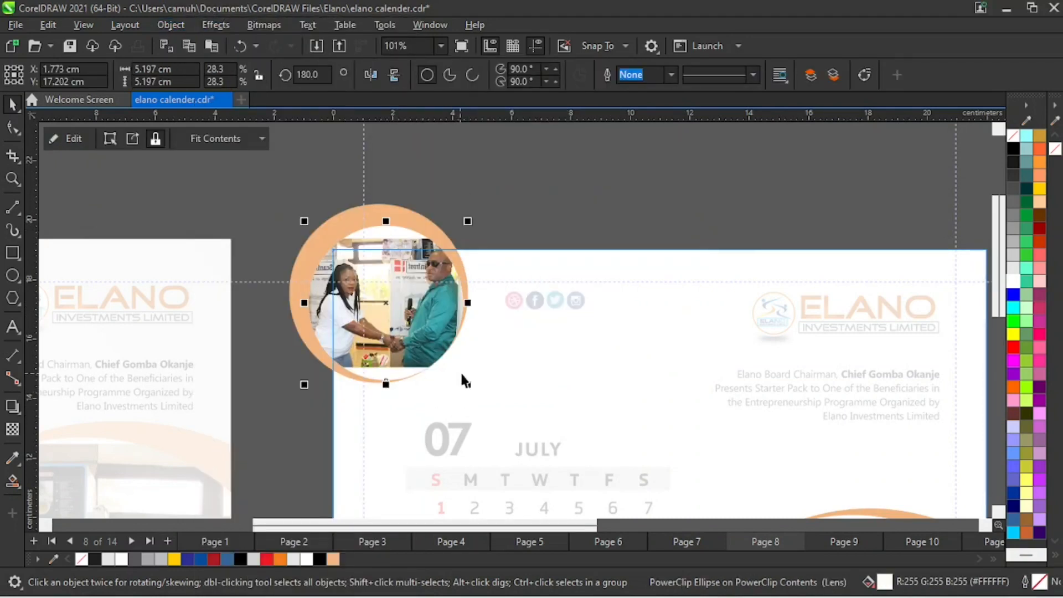
# - Enlarge the small photo inside its circle to about 7.74 by 5.16 cm so it fills the frame
pyautogui.keyDown('ctrl'); pyautogui.click(420, 358); pyautogui.keyUp('ctrl')
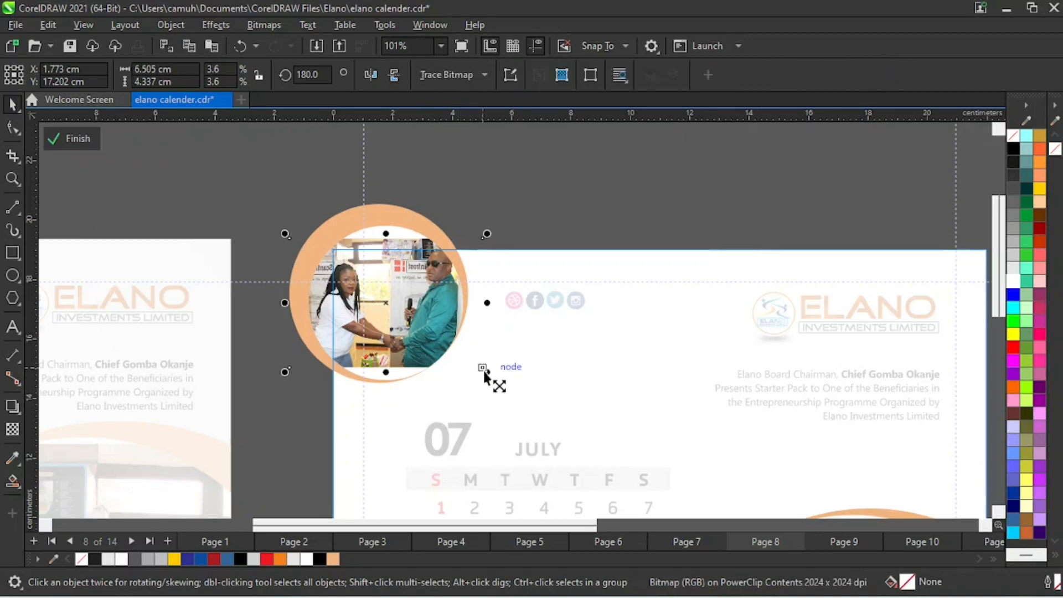
pyautogui.moveTo(484, 371); pyautogui.dragTo(522, 396)
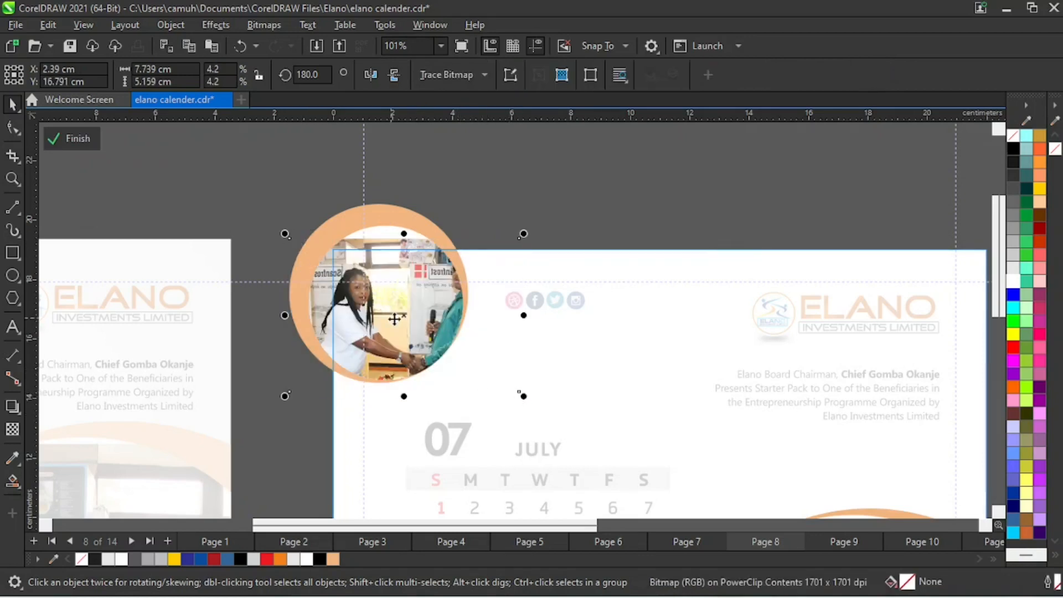
pyautogui.click(234, 198)
# - PowerClip the large handshake photo inside the large white circle at the July page's lower-right corner
pyautogui.press('z')
pyautogui.rightClick(562, 353)
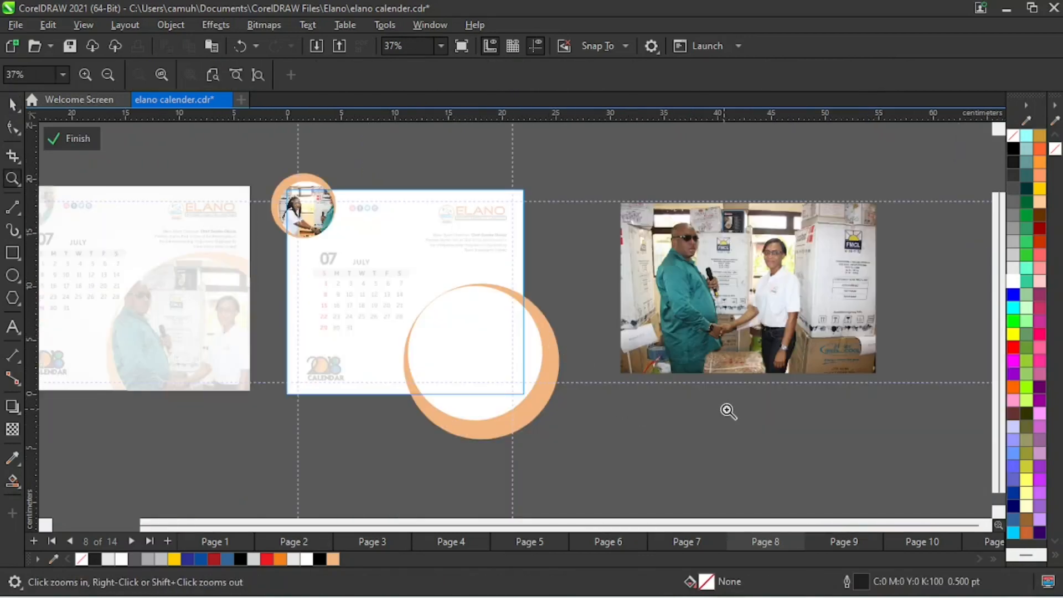
pyautogui.press('space')
pyautogui.moveTo(821, 273); pyautogui.dragTo(840, 306)
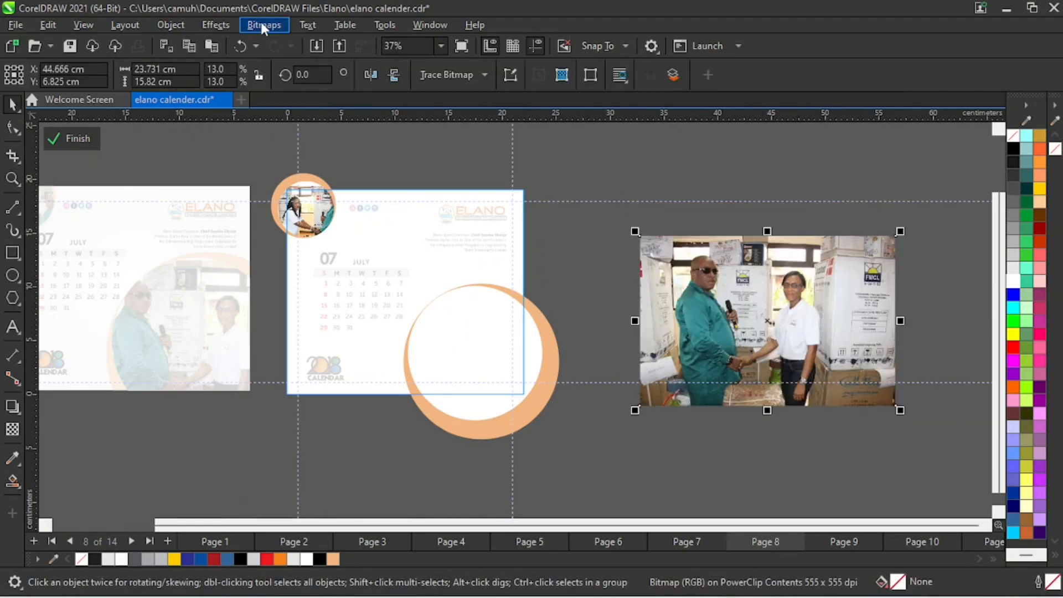
pyautogui.click(169, 24)
pyautogui.moveTo(239, 65)
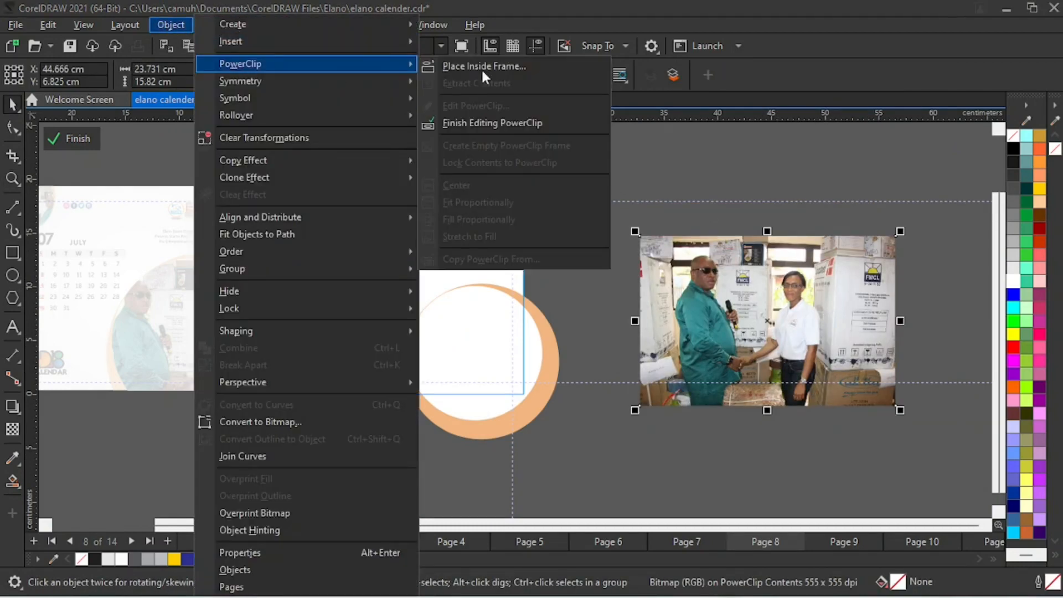
pyautogui.click(481, 67)
pyautogui.click(476, 345)
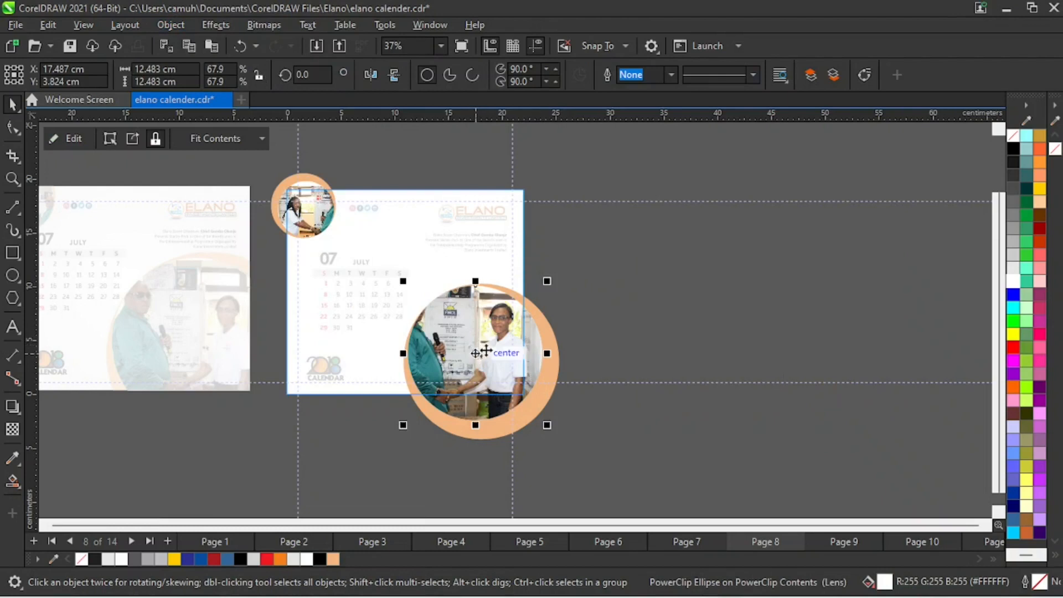
# - Reposition the large photo within its circle to bring the man into view, and finish editing the page's PowerClip
pyautogui.keyDown('ctrl'); pyautogui.click(502, 333); pyautogui.keyUp('ctrl')
pyautogui.moveTo(496, 361); pyautogui.dragTo(487, 361)
pyautogui.click(623, 321)
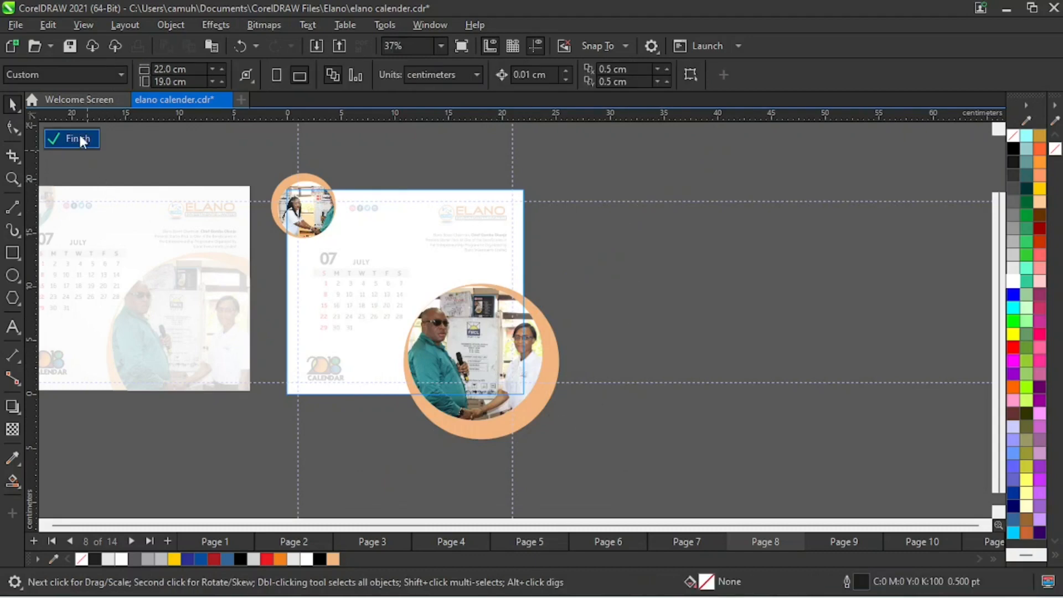
pyautogui.click(78, 139)
pyautogui.press('z')
pyautogui.moveTo(237, 168); pyautogui.dragTo(555, 424)
pyautogui.press('space')
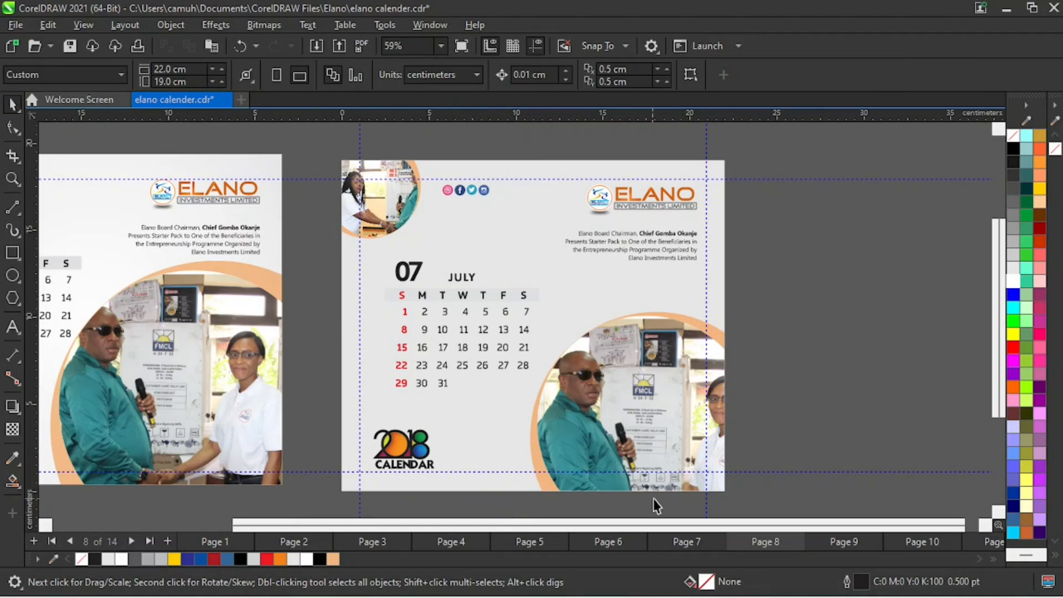
# - Go to page 9 and move the August reference design off the page to its right
pyautogui.click(684, 543)
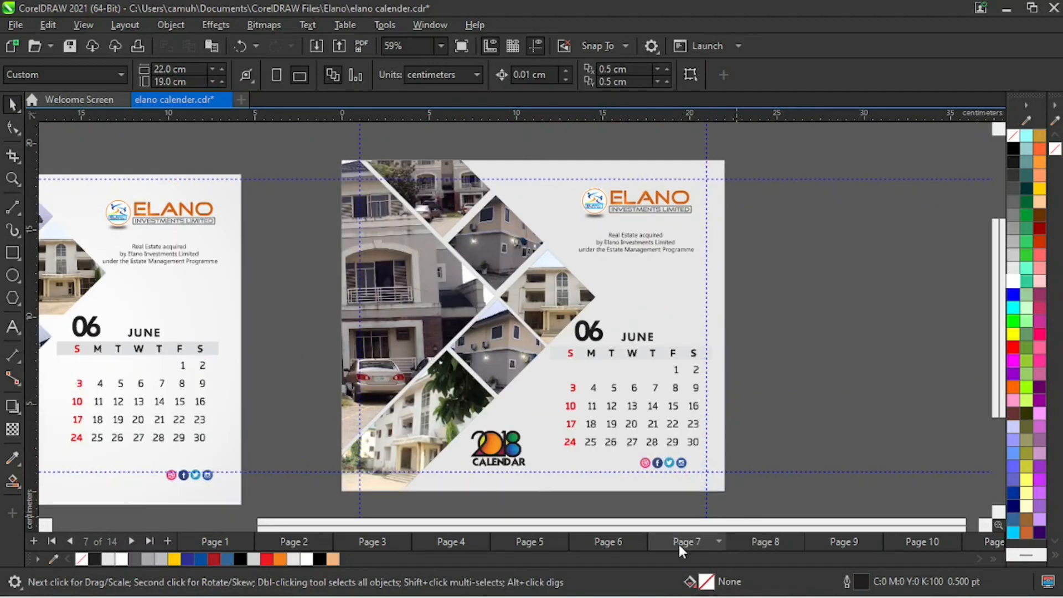
pyautogui.click(753, 542)
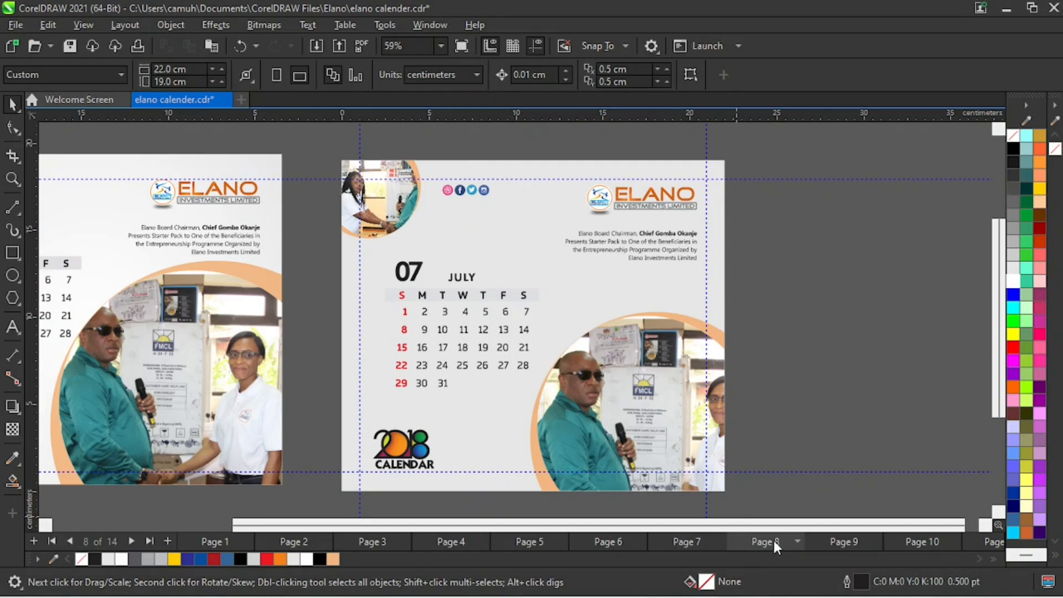
pyautogui.click(840, 544)
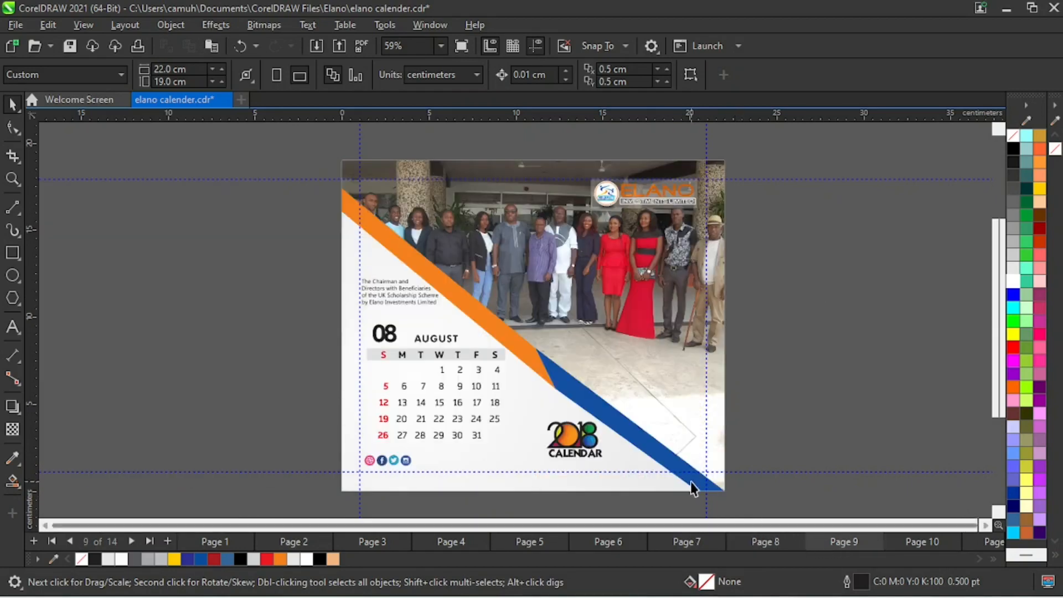
pyautogui.scroll(-2, 628, 437)
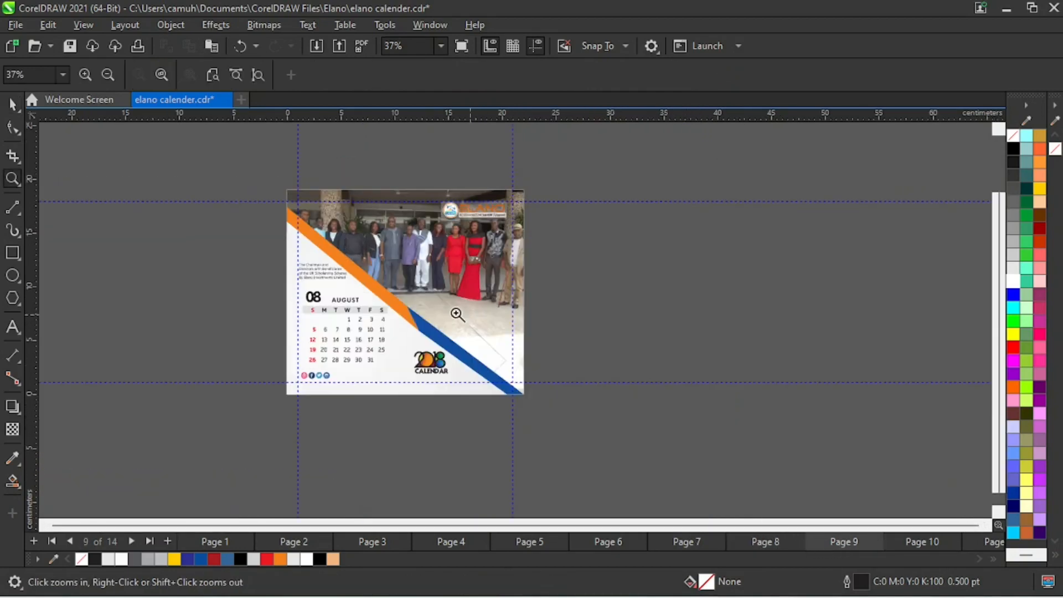
pyautogui.moveTo(254, 174); pyautogui.dragTo(570, 415)
pyautogui.moveTo(450, 333); pyautogui.dragTo(743, 328)
# - Copy the July background rectangle from page 8 and paste it onto page 9
pyautogui.click(767, 546)
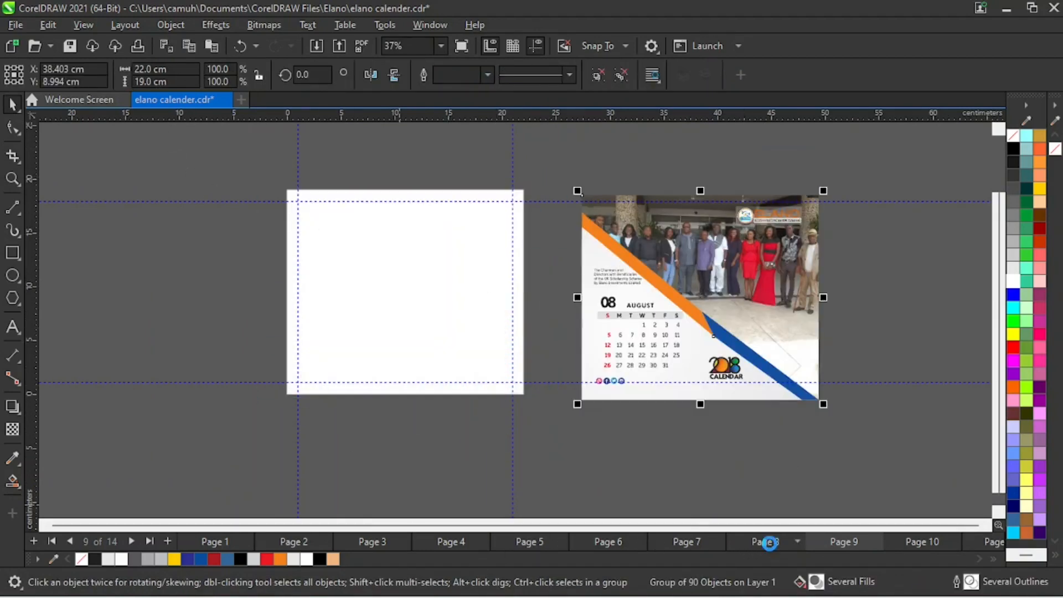
pyautogui.click(408, 244)
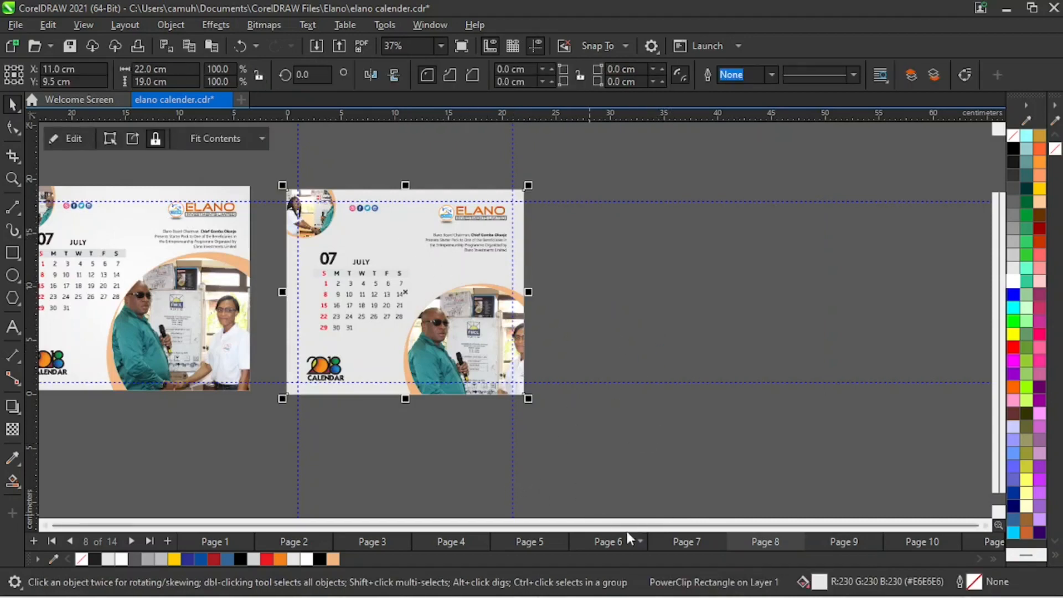
pyautogui.click(831, 543)
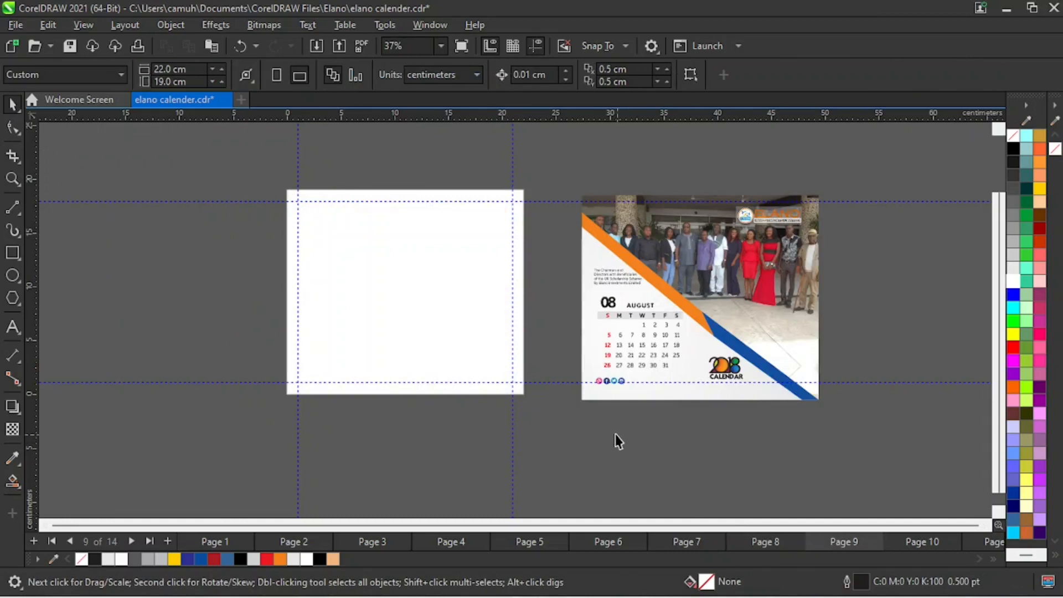
pyautogui.hotkey('ctrl', 'v')
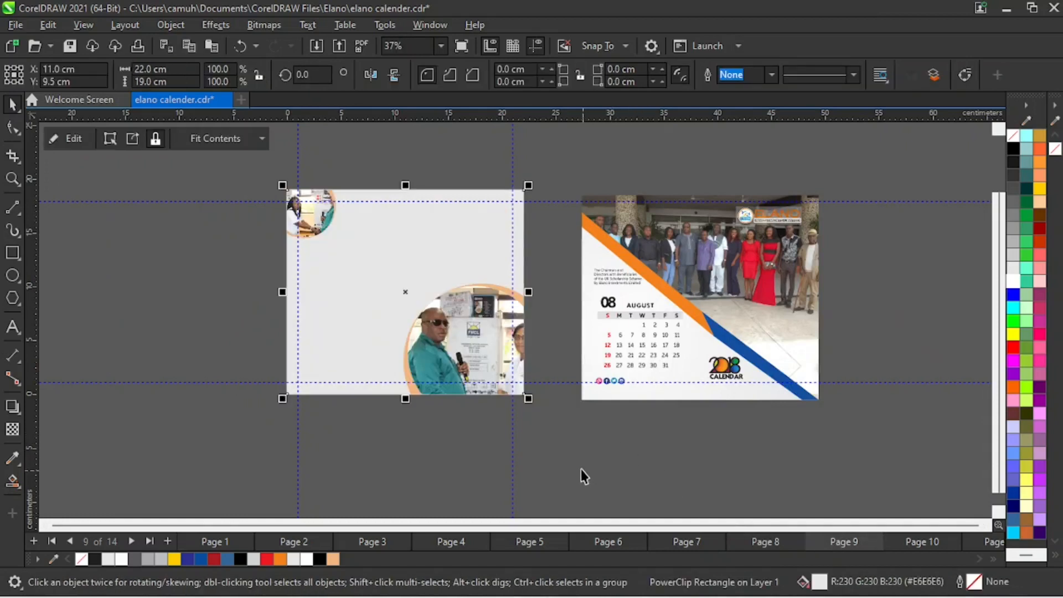
# - Extract the pasted rectangle's PowerClip contents and delete the large and small photo circles
pyautogui.click(668, 477)
pyautogui.click(386, 276)
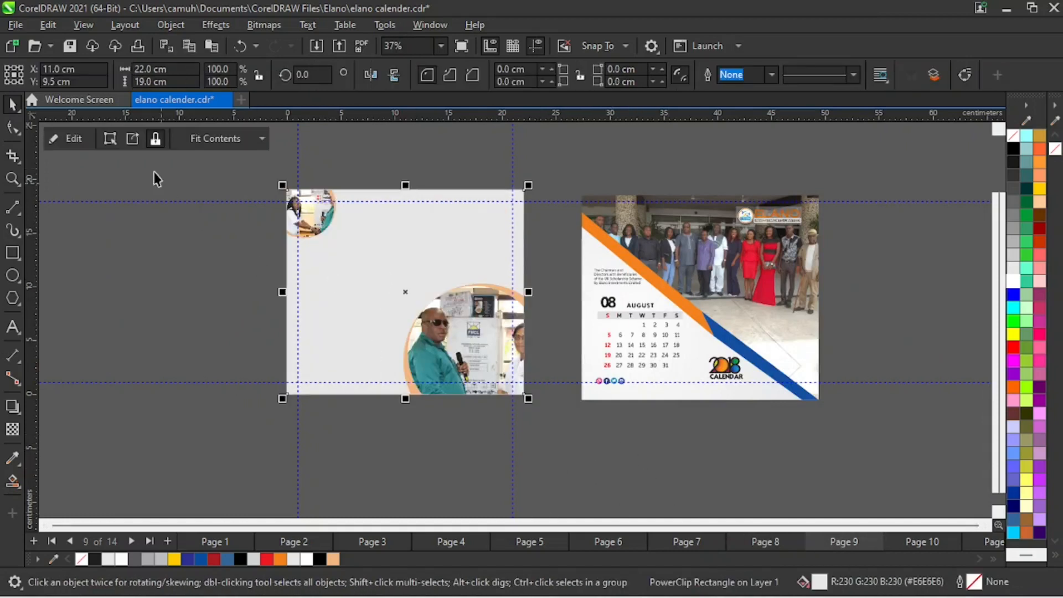
pyautogui.click(133, 138)
pyautogui.moveTo(370, 454); pyautogui.dragTo(578, 279)
pyautogui.press('Delete')
pyautogui.moveTo(227, 155); pyautogui.dragTo(382, 261)
pyautogui.press('Delete')
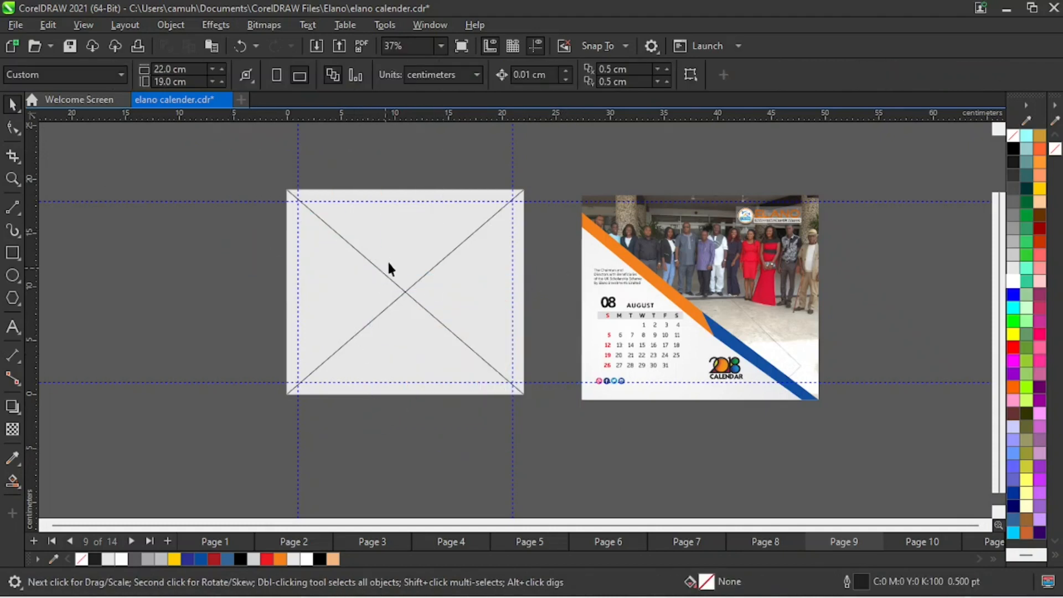
# - Remove the empty PowerClip frame from page 9's gray rectangle and deselect it
pyautogui.click(393, 261)
pyautogui.rightClick(399, 251)
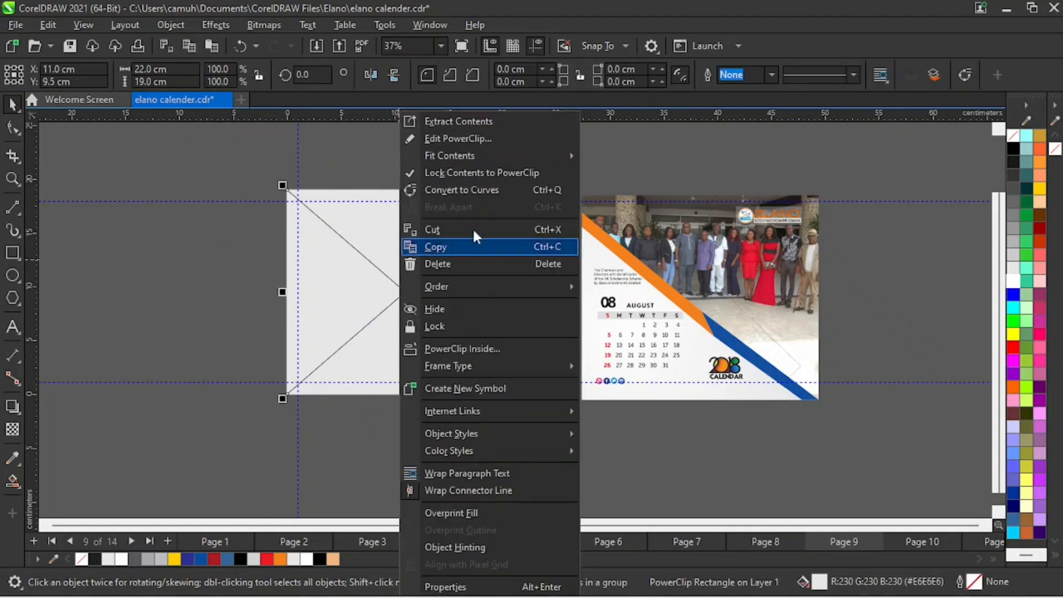
pyautogui.moveTo(484, 368)
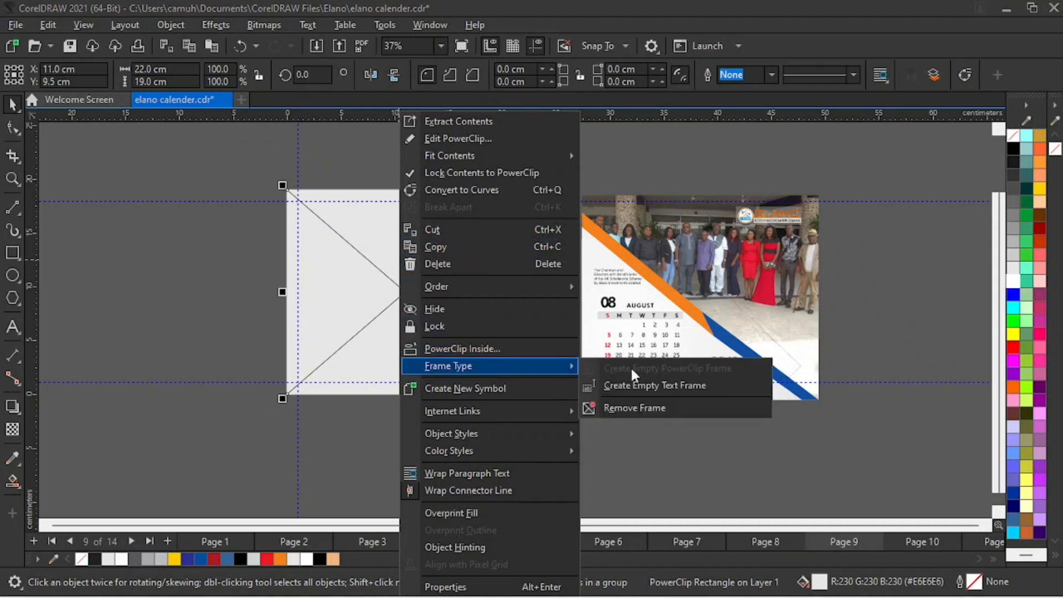
pyautogui.click(637, 408)
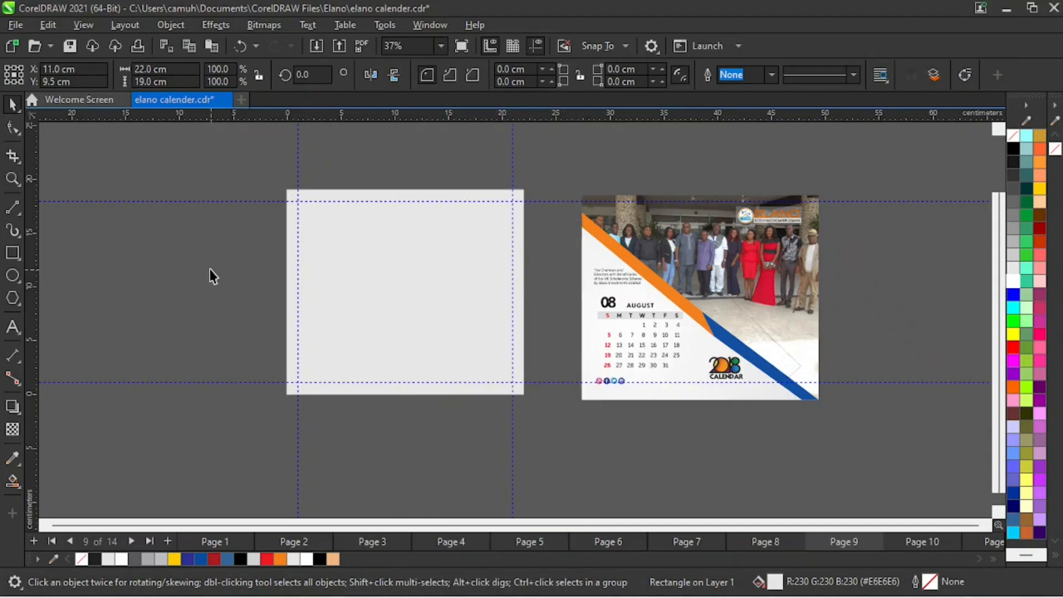
pyautogui.click(255, 358)
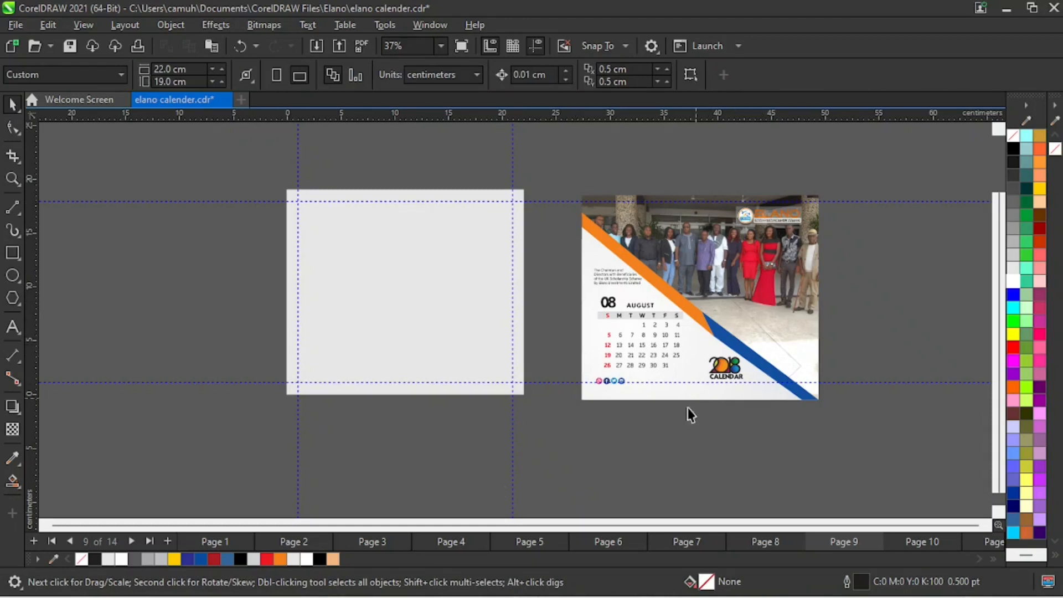
pyautogui.click(456, 277)
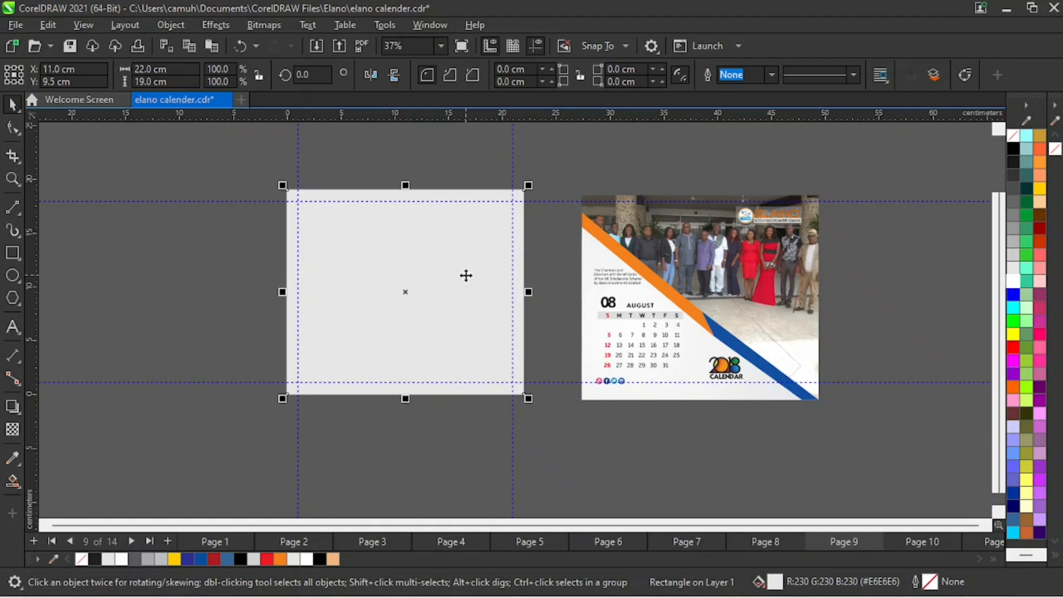
pyautogui.moveTo(437, 281); pyautogui.dragTo(363, 296)
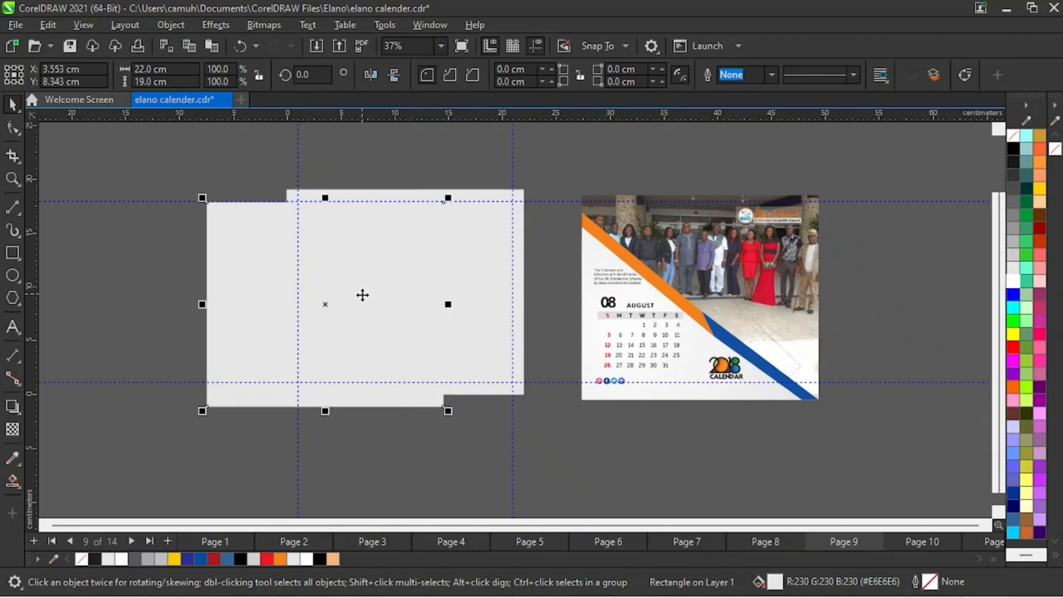
pyautogui.moveTo(438, 376); pyautogui.dragTo(442, 394)
pyautogui.hotkey('ctrl', 'z')
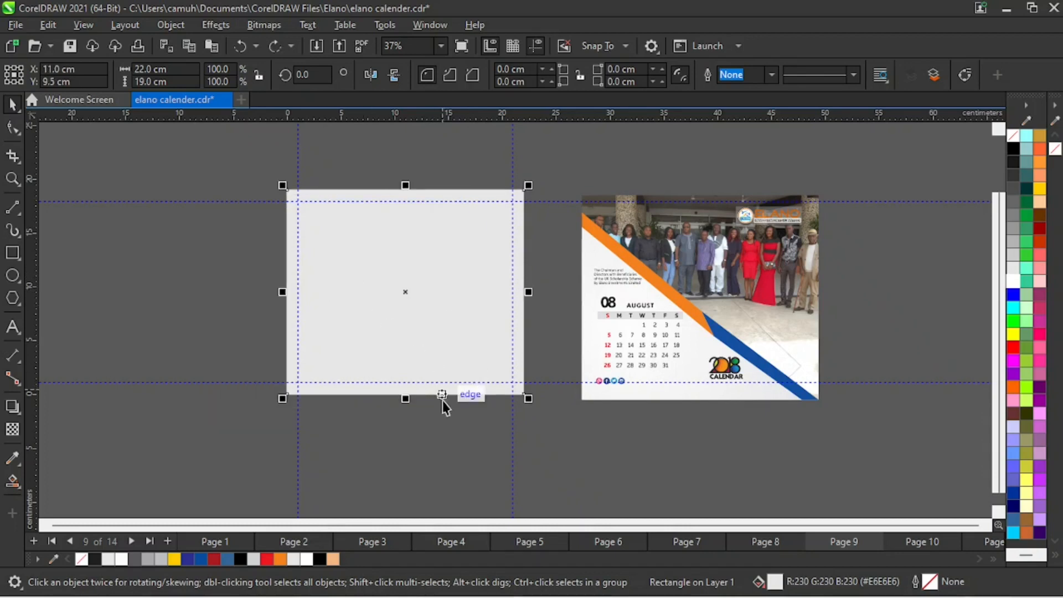
# - Fill the page 9 rectangle with peach C0 M30 Y50 K3, keeping it aligned to the page
pyautogui.click(334, 558)
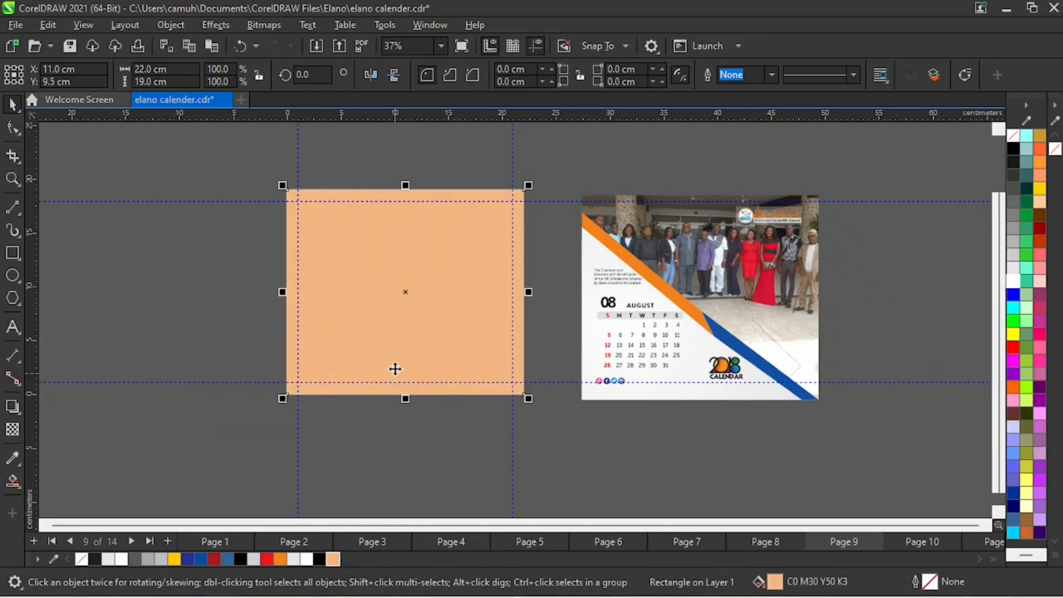
pyautogui.moveTo(393, 368); pyautogui.dragTo(321, 370)
pyautogui.hotkey('ctrl', 'z')
# - Convert page 9's peach rectangle to curves and delete its upper-right node, leaving a triangle
pyautogui.click(487, 438)
pyautogui.click(476, 290)
pyautogui.click(168, 285)
pyautogui.click(430, 289)
pyautogui.click(171, 25)
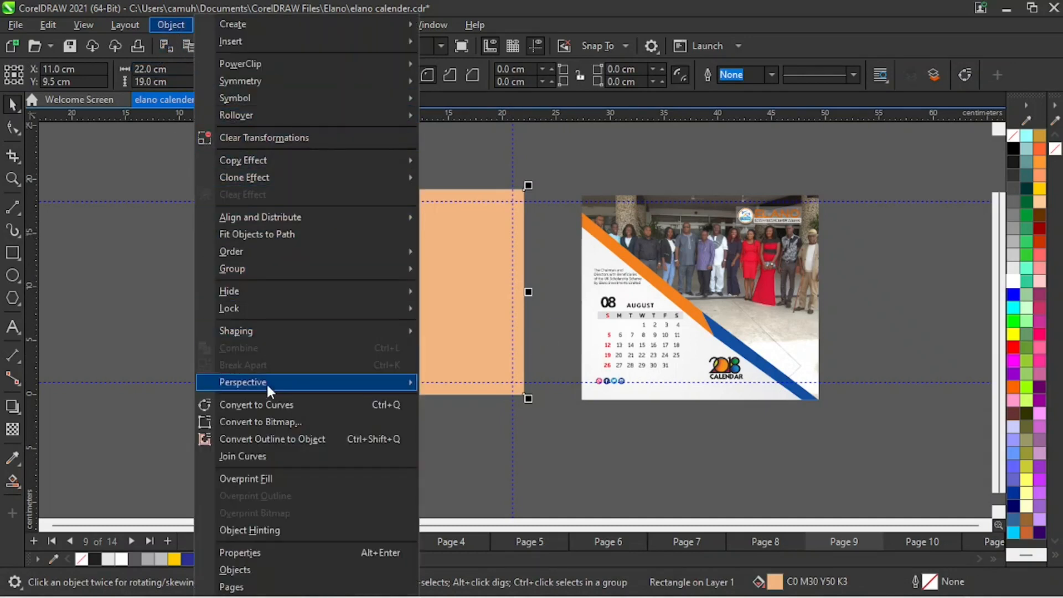
pyautogui.click(268, 401)
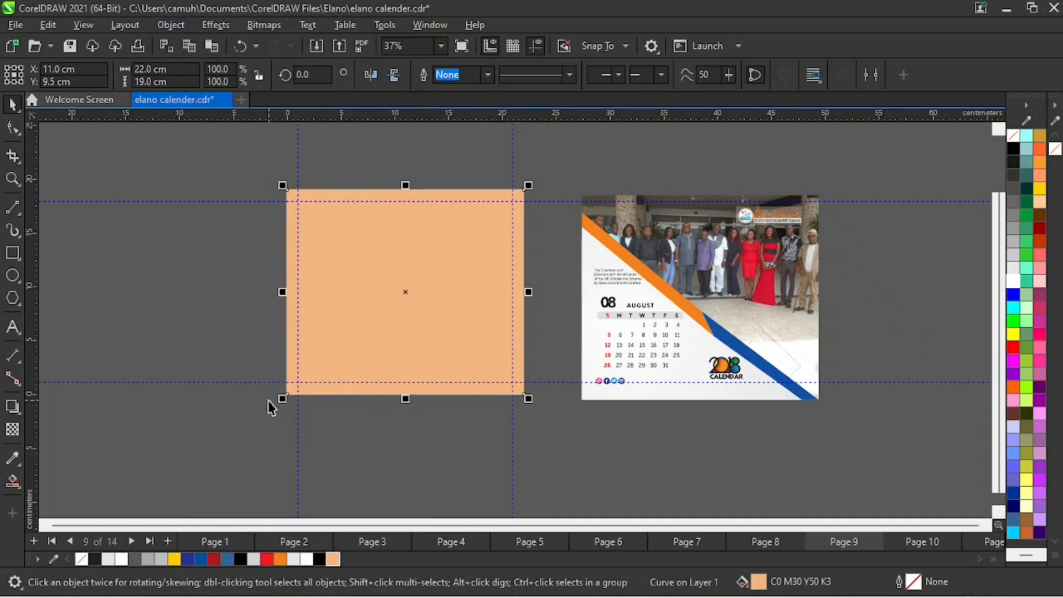
pyautogui.click(13, 125)
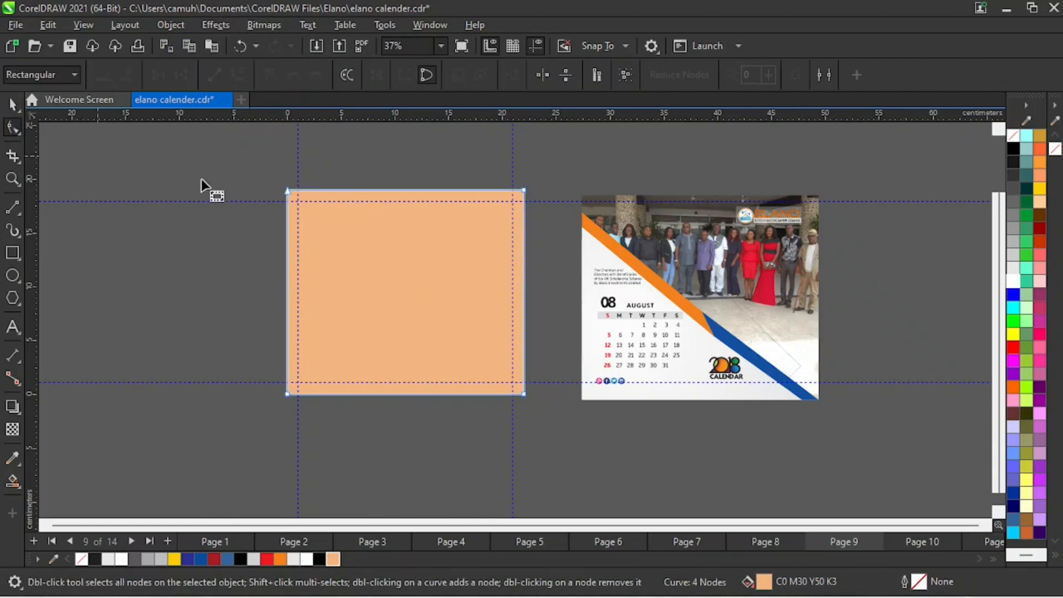
pyautogui.doubleClick(524, 191)
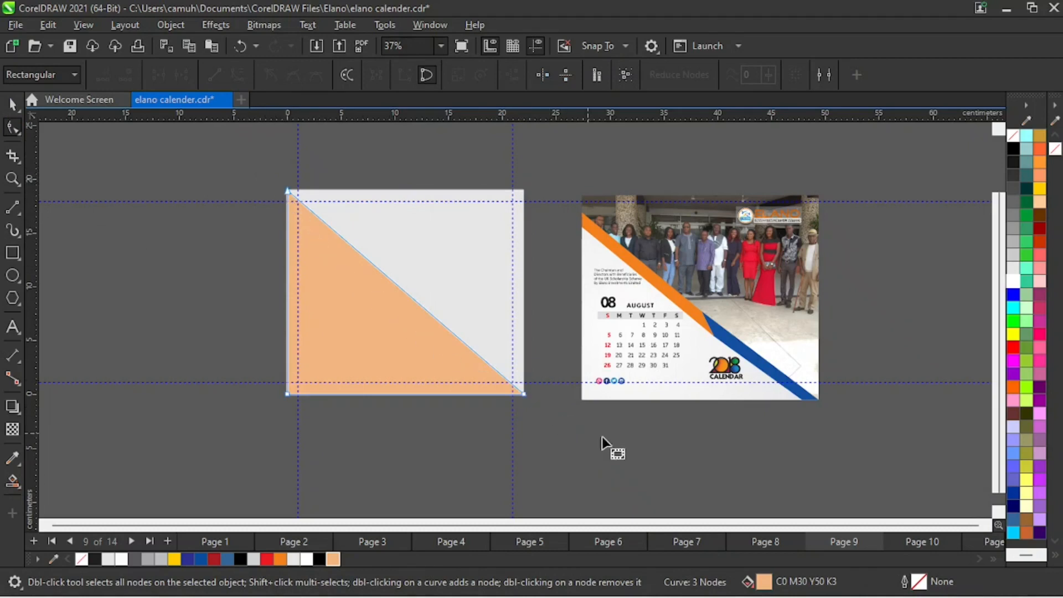
pyautogui.click(12, 104)
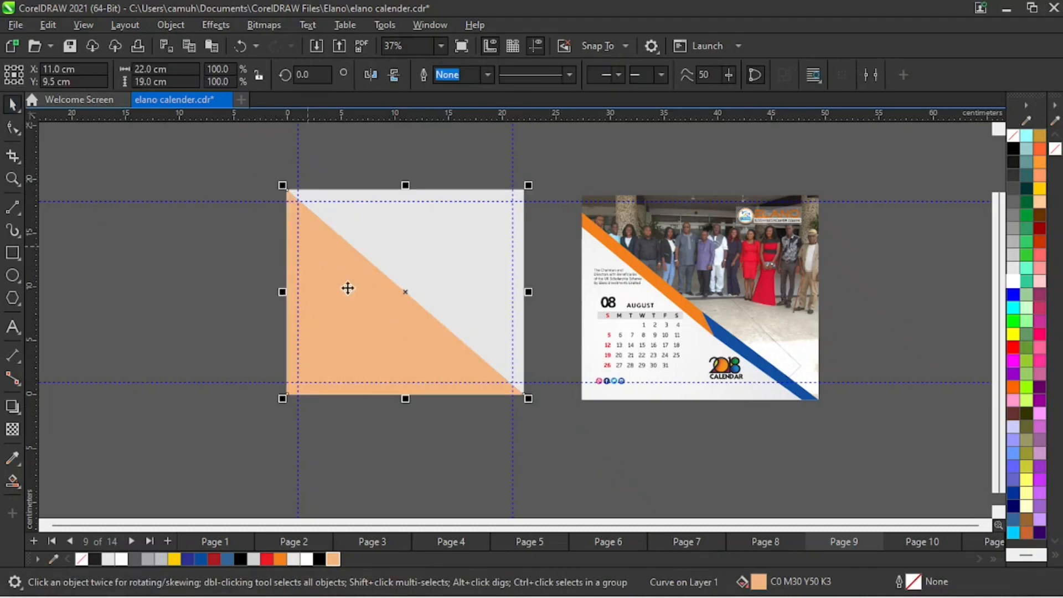
pyautogui.click(200, 169)
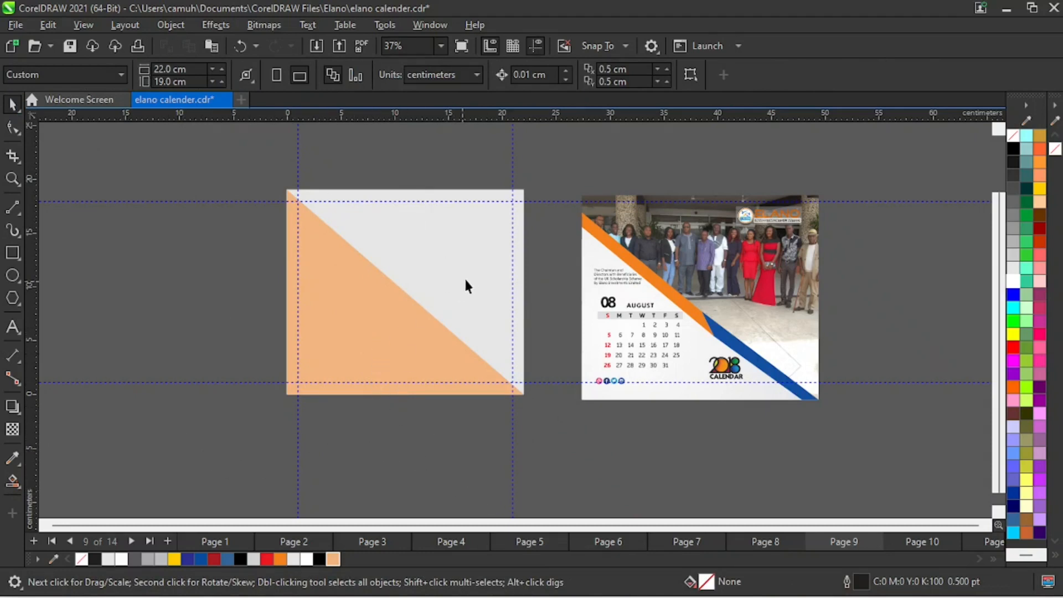
# - Compare page 9's gray and peach shapes with the diagonal layout of the August reference design
pyautogui.click(474, 260)
pyautogui.click(784, 474)
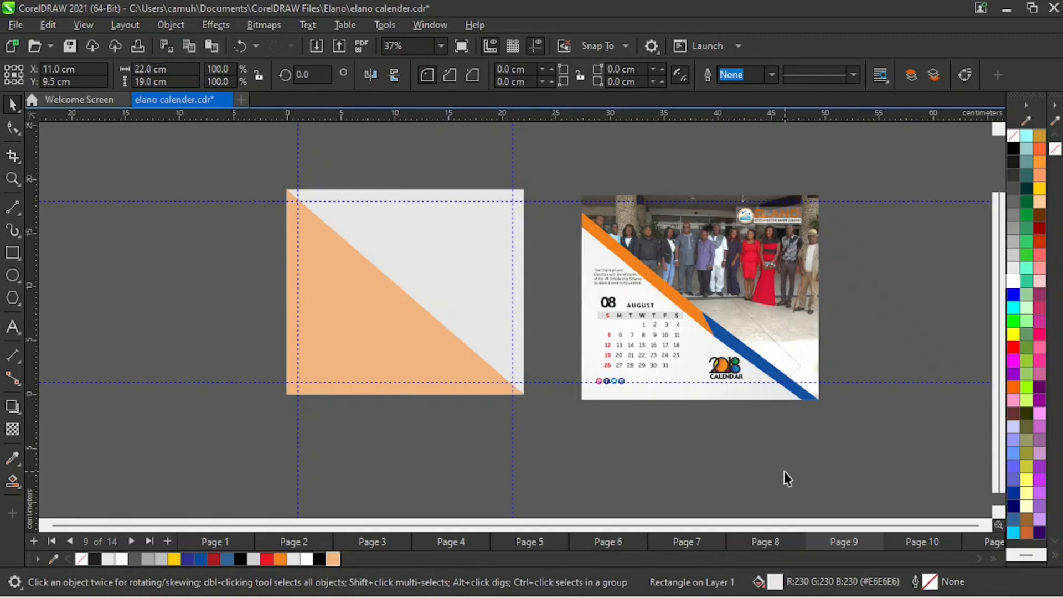
pyautogui.press('z')
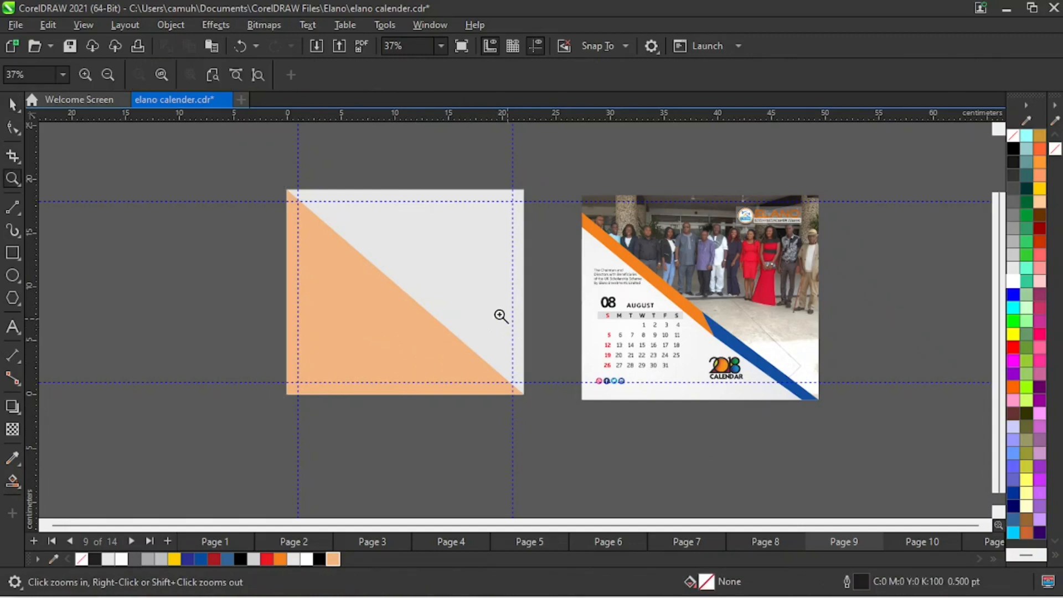
pyautogui.moveTo(561, 195); pyautogui.dragTo(968, 406)
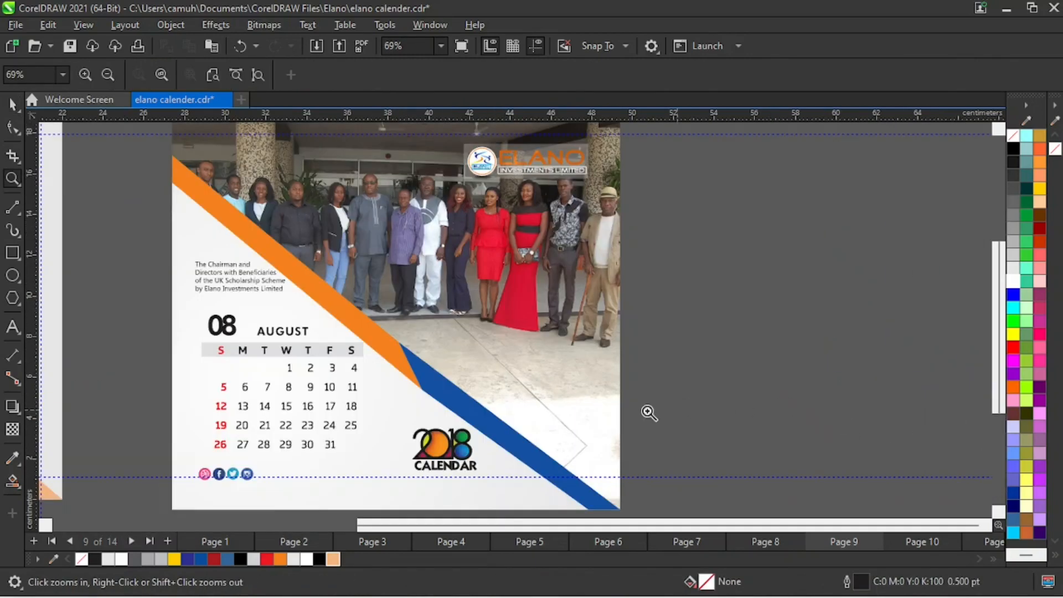
pyautogui.rightClick(436, 382)
pyautogui.moveTo(228, 169); pyautogui.dragTo(576, 423)
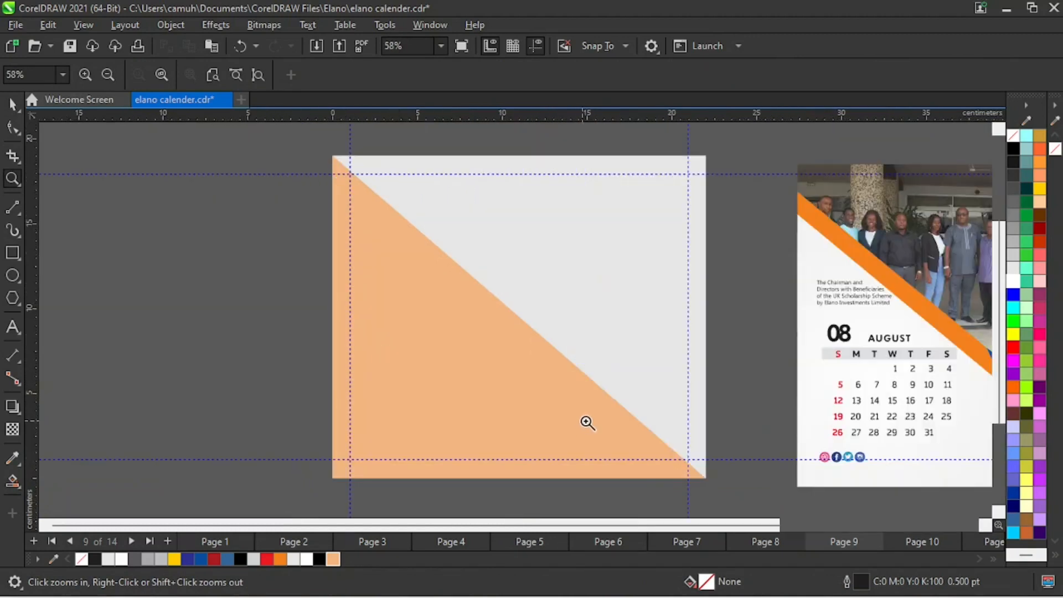
pyautogui.rightClick(653, 407)
pyautogui.press('space')
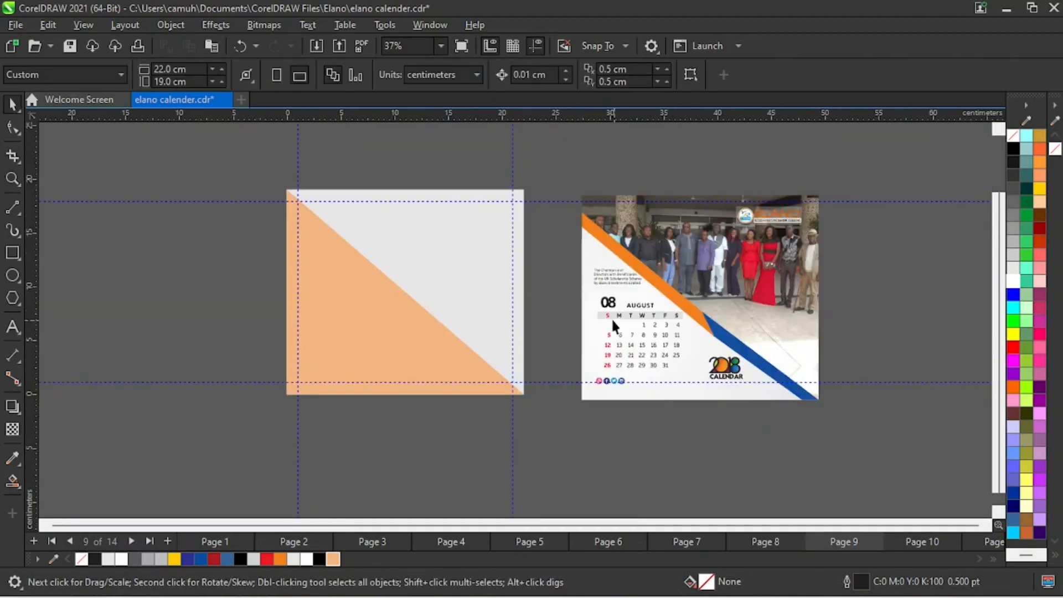
# - Lower the peach triangle's top node down the page's left edge, making the triangle about 14.7 cm tall
pyautogui.click(361, 287)
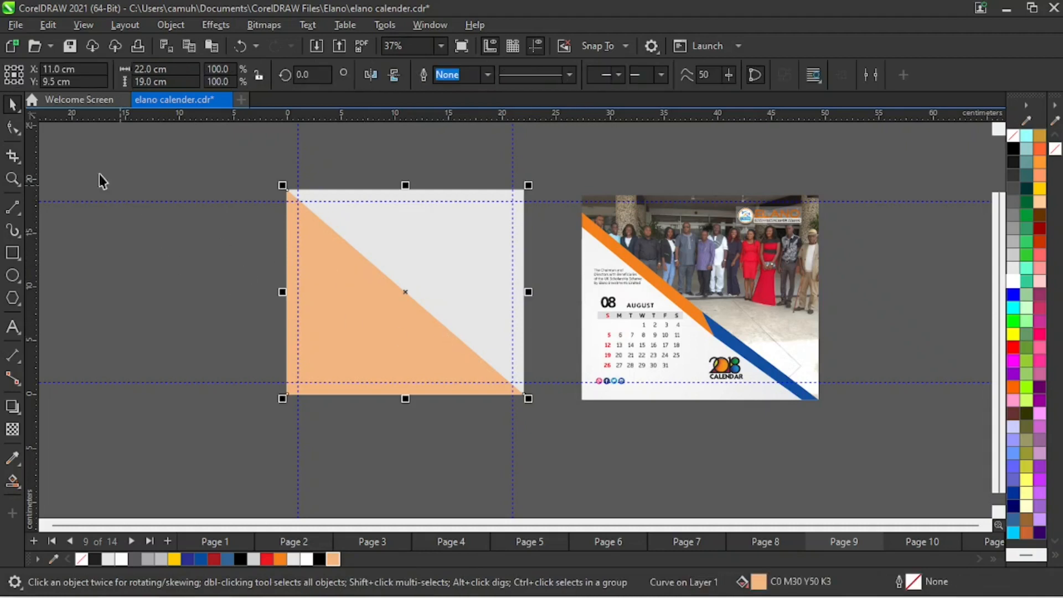
pyautogui.click(13, 129)
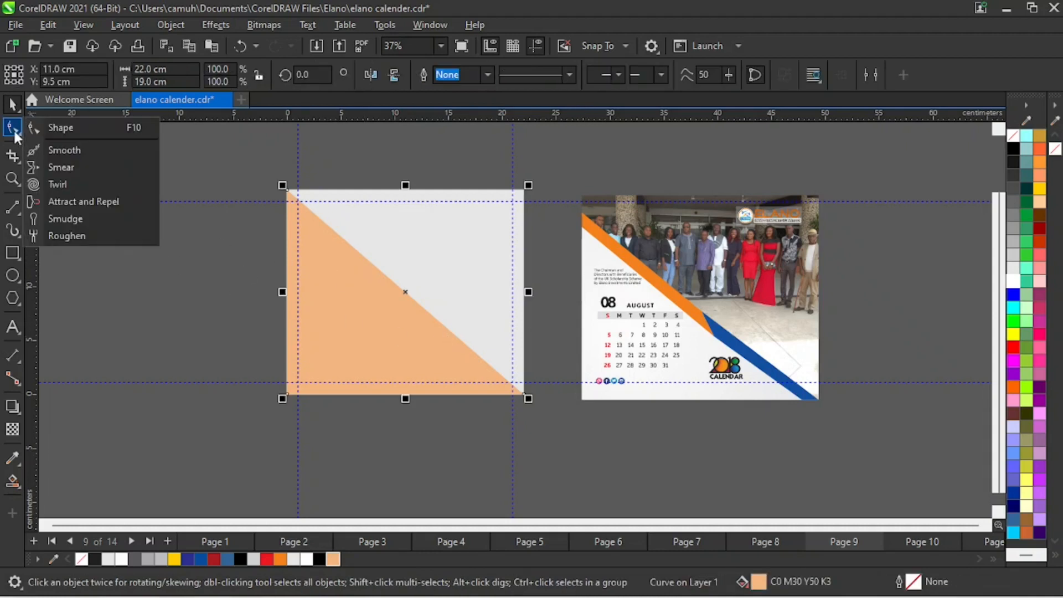
pyautogui.click(64, 128)
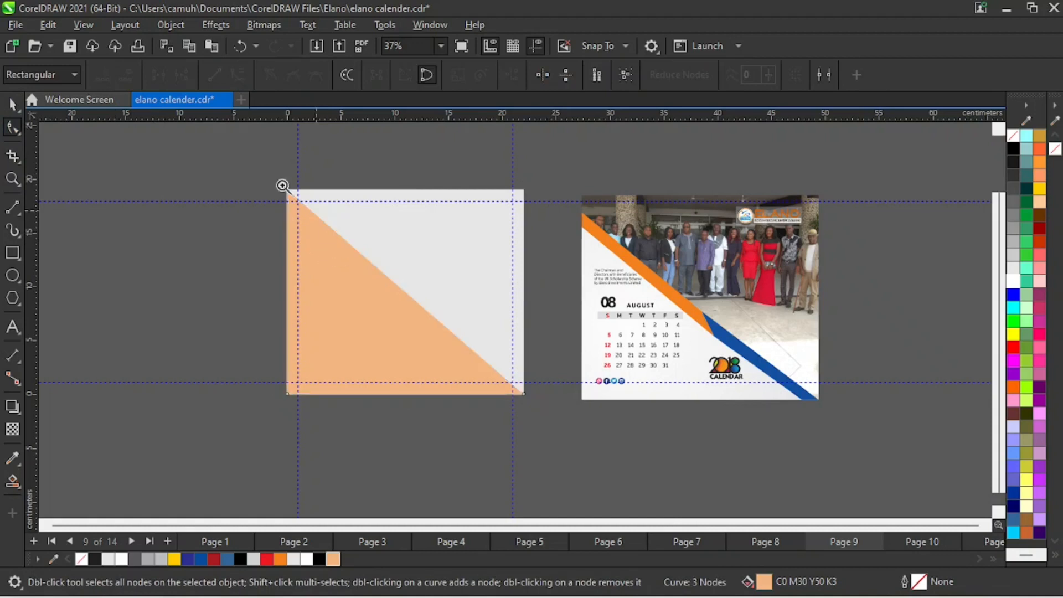
pyautogui.scroll(4, 283, 185)
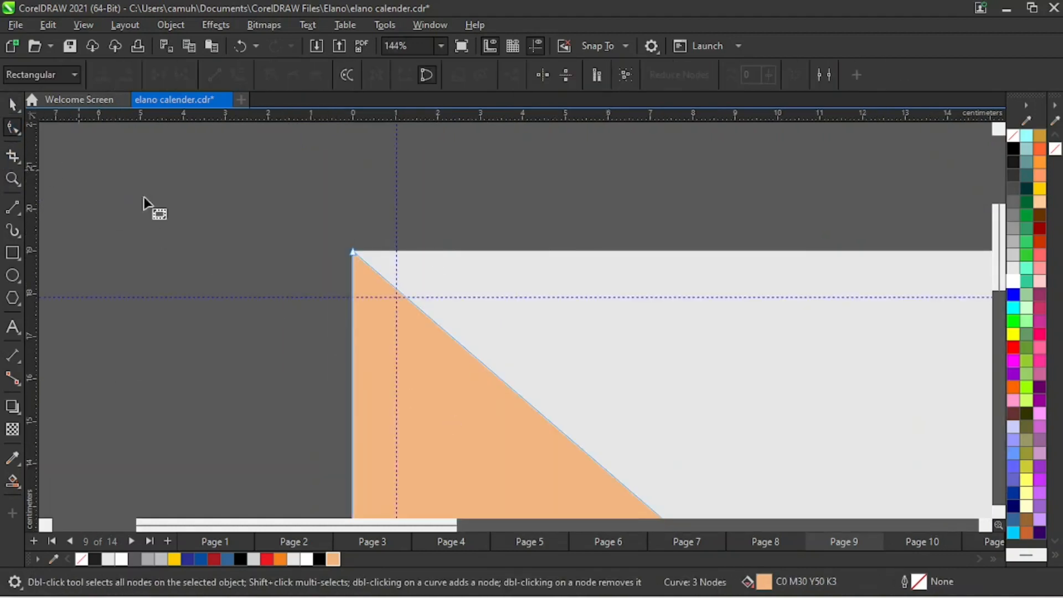
pyautogui.moveTo(351, 251); pyautogui.dragTo(352, 434)
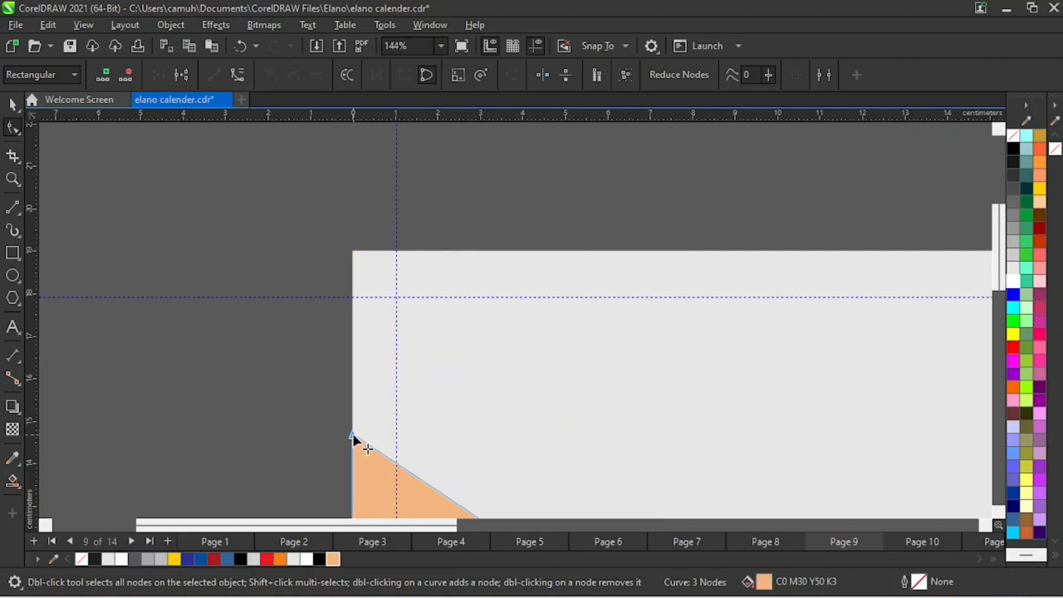
pyautogui.press('z')
pyautogui.rightClick(499, 384)
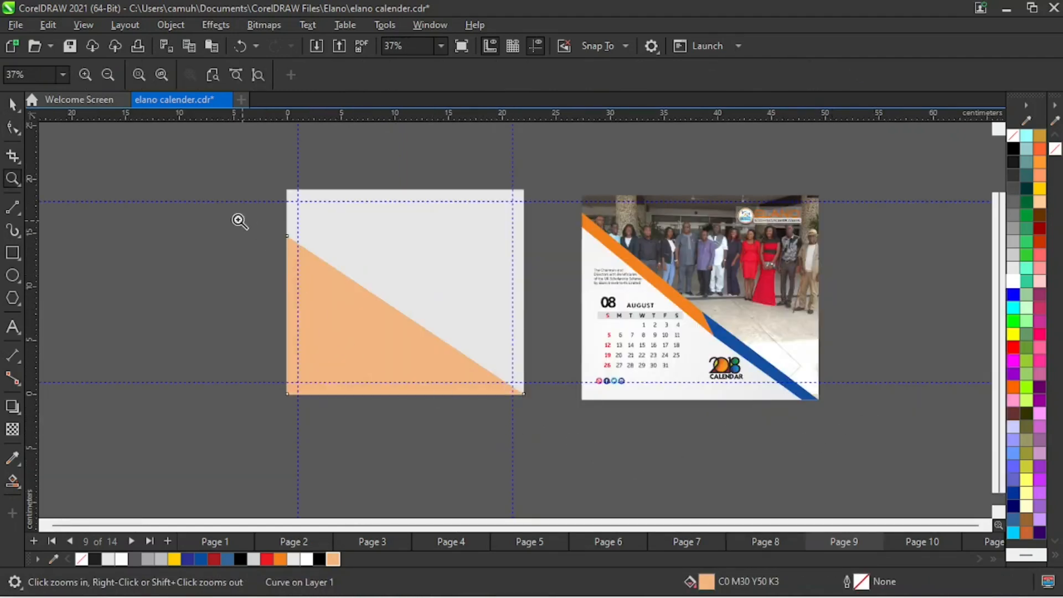
# - Move the peach triangle's lower-right node inward along the bottom edge to make the base about 19.9 cm wide
pyautogui.moveTo(244, 231); pyautogui.dragTo(759, 440)
pyautogui.click(13, 131)
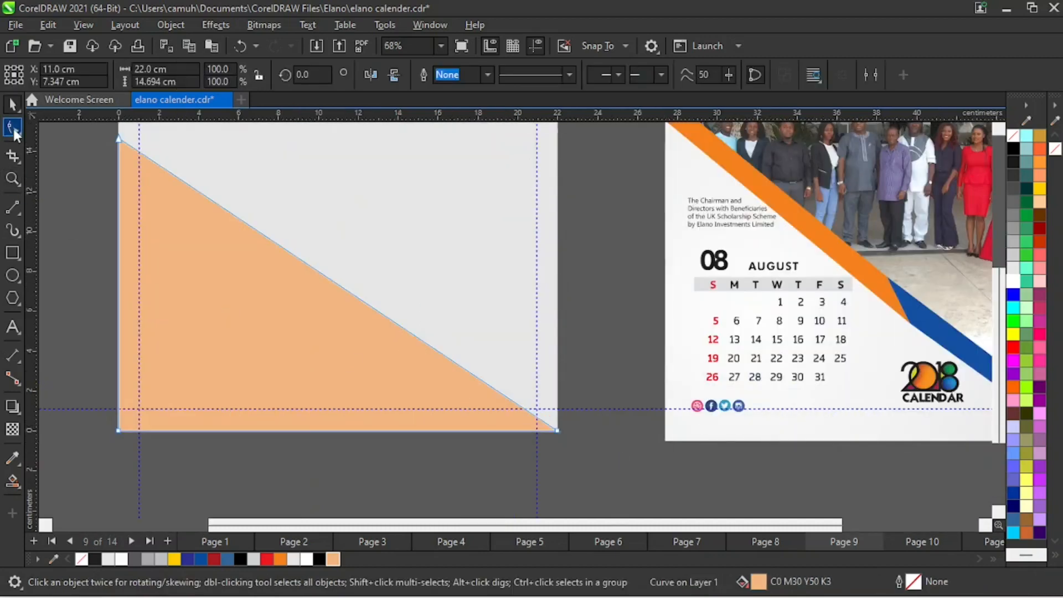
pyautogui.moveTo(560, 433); pyautogui.dragTo(520, 432)
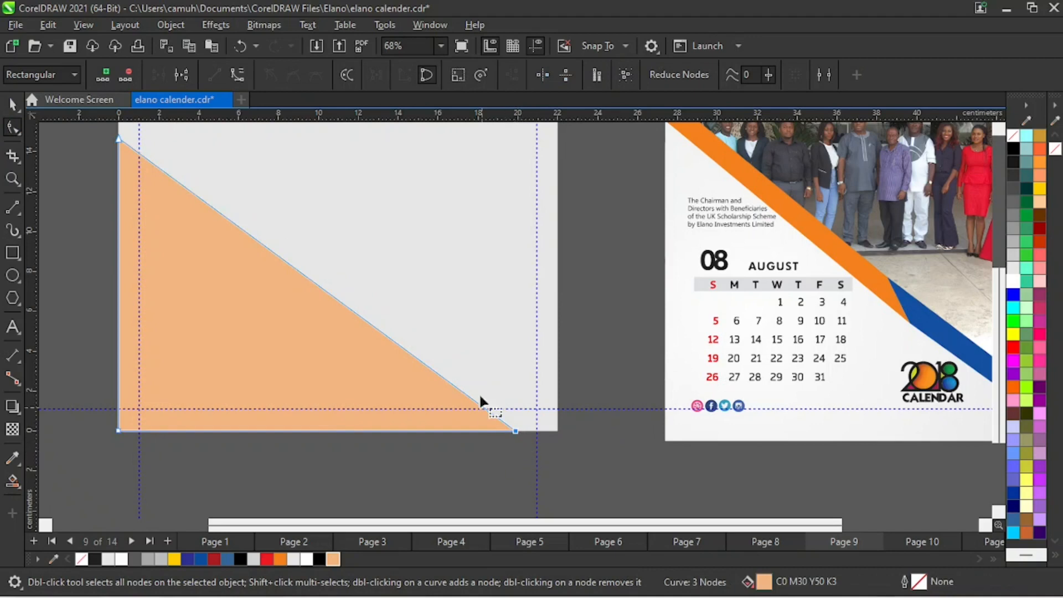
pyautogui.press('z')
pyautogui.rightClick(499, 394)
pyautogui.press('space')
pyautogui.click(593, 439)
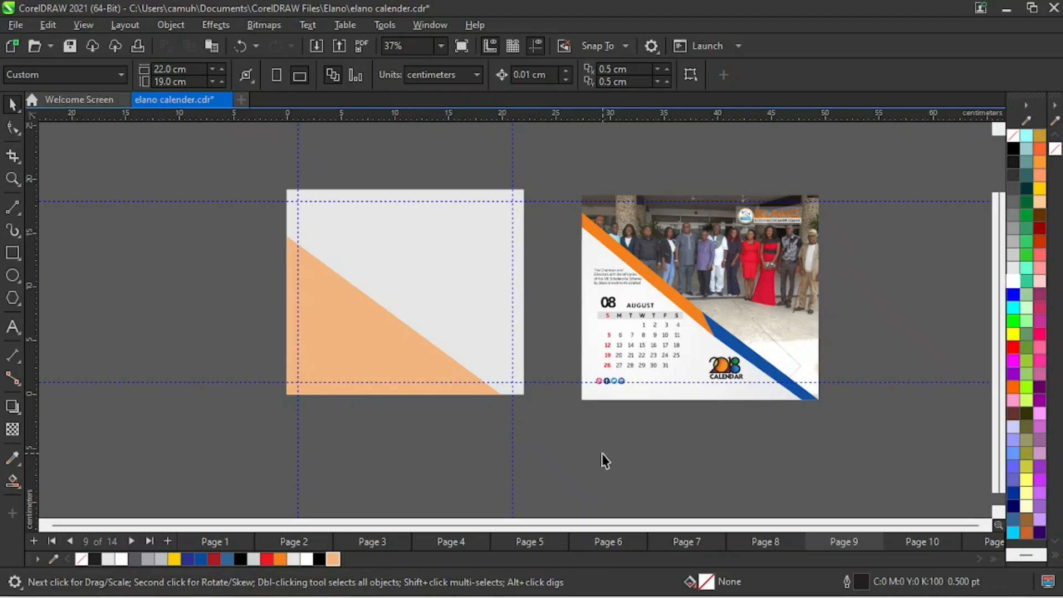
# - Raise the peach triangle's top node along the page's left edge, making the triangle about 16.8 cm tall
pyautogui.press('z')
pyautogui.moveTo(194, 161); pyautogui.dragTo(775, 433)
pyautogui.press('space')
pyautogui.click(235, 320)
pyautogui.click(12, 128)
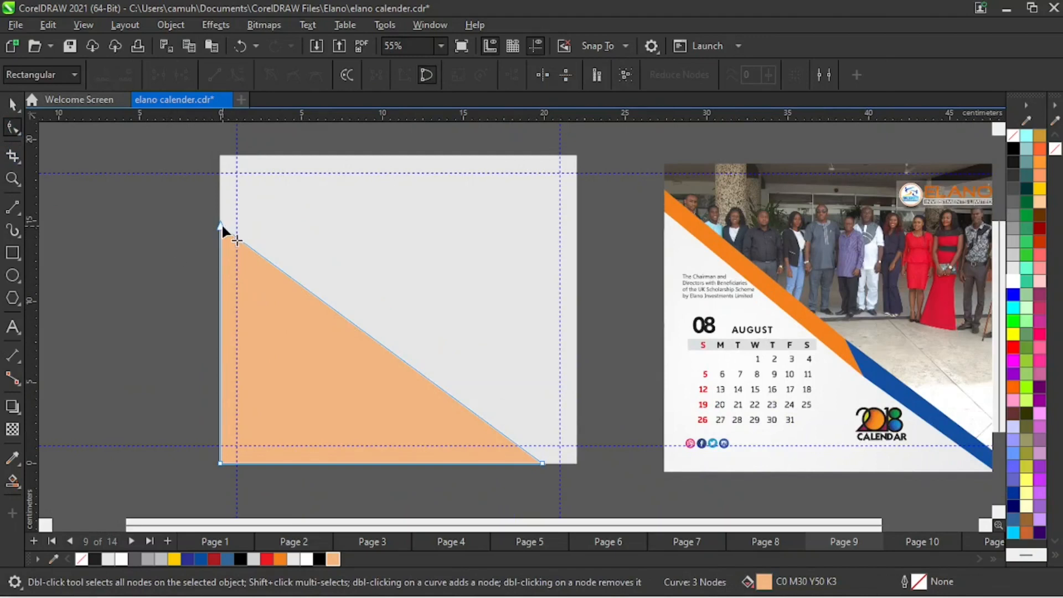
pyautogui.moveTo(223, 227); pyautogui.dragTo(221, 192)
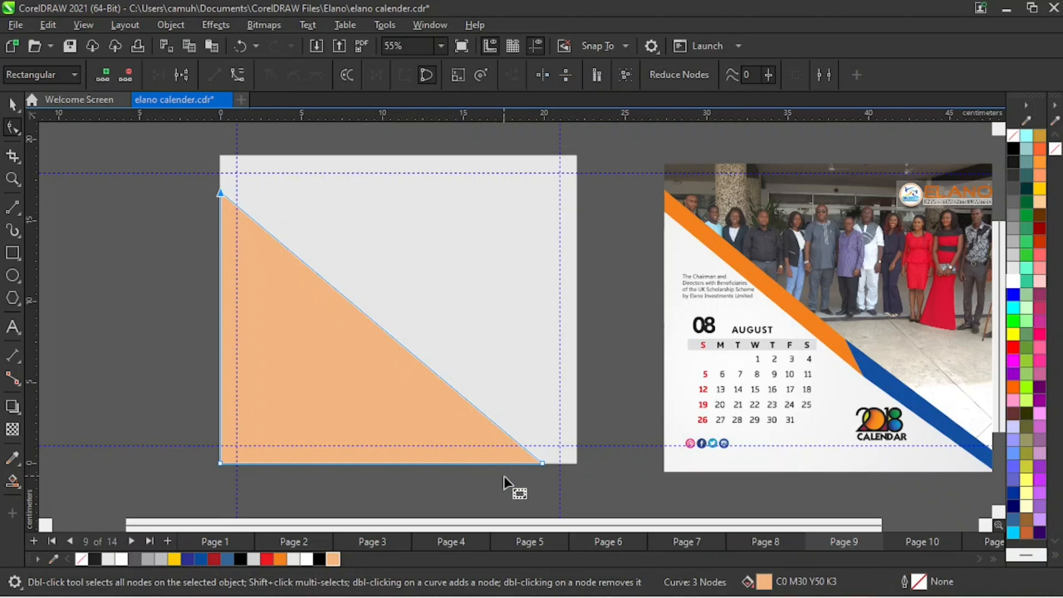
pyautogui.press('z')
pyautogui.rightClick(647, 492)
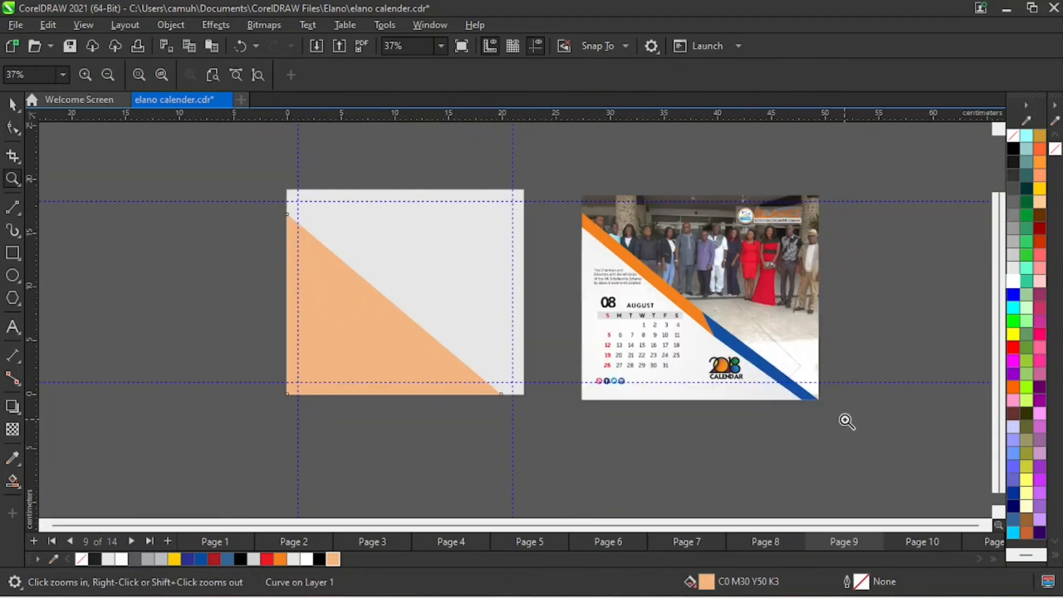
# - Move the peach triangle's lower-right node outward along the bottom edge to the right margin guideline at 21 cm
pyautogui.moveTo(408, 346); pyautogui.dragTo(602, 423)
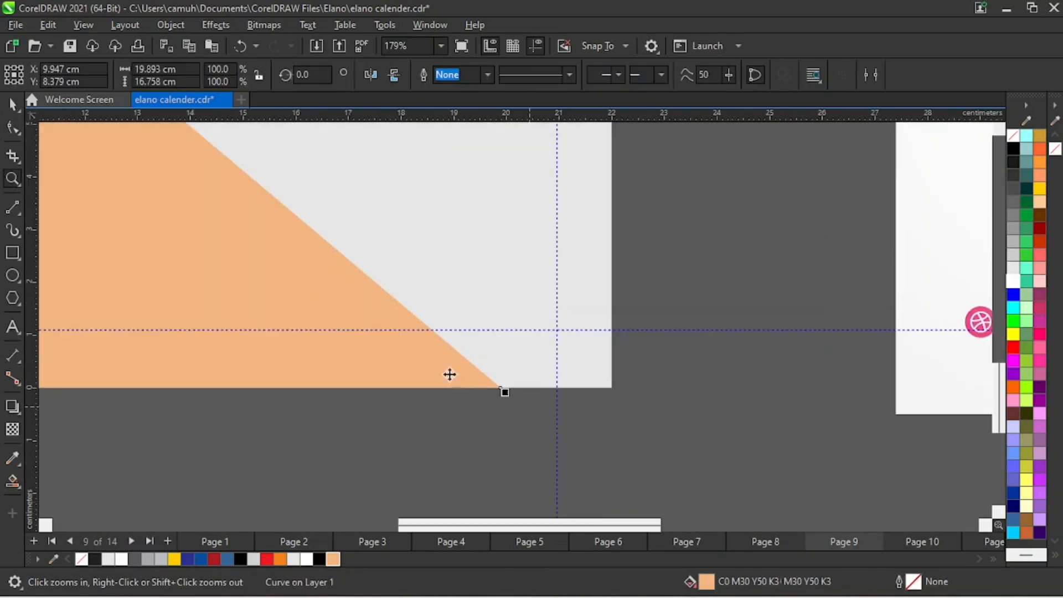
pyautogui.press('space')
pyautogui.press('F10')
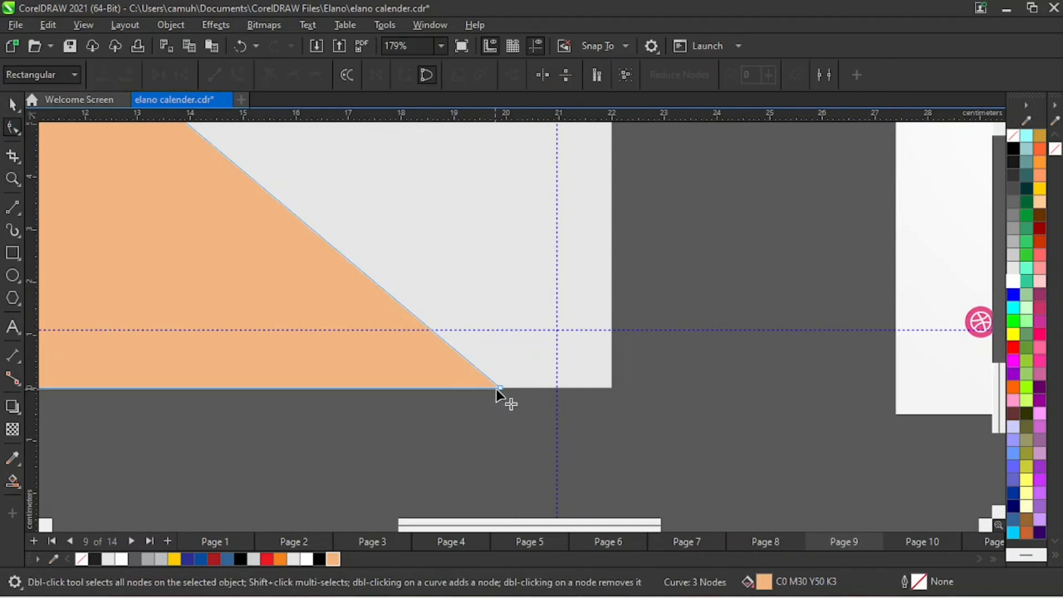
pyautogui.moveTo(497, 390); pyautogui.dragTo(556, 388)
pyautogui.press('z')
pyautogui.rightClick(511, 371)
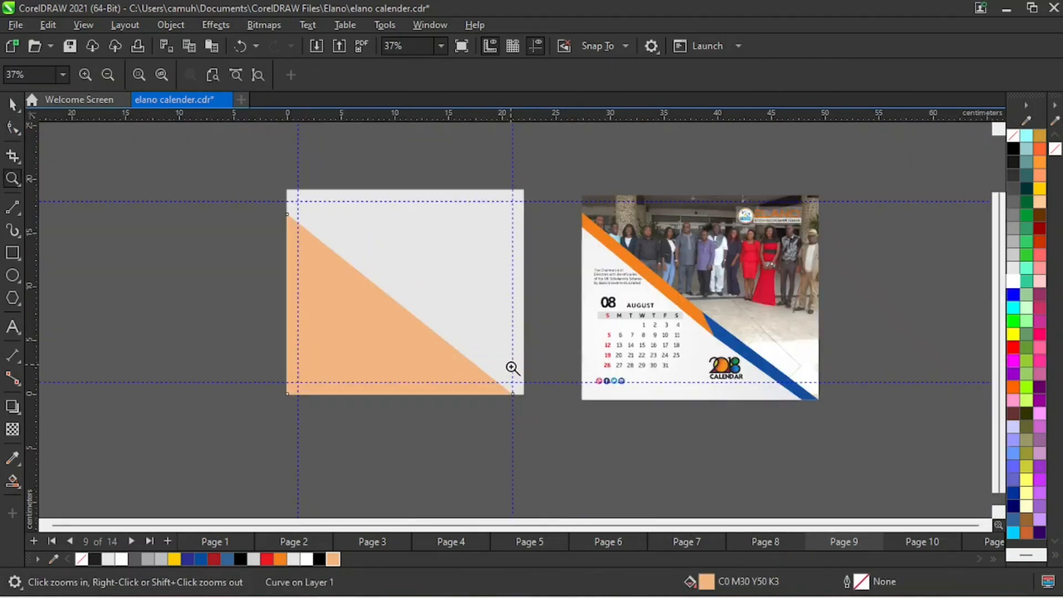
pyautogui.press('space')
pyautogui.click(551, 456)
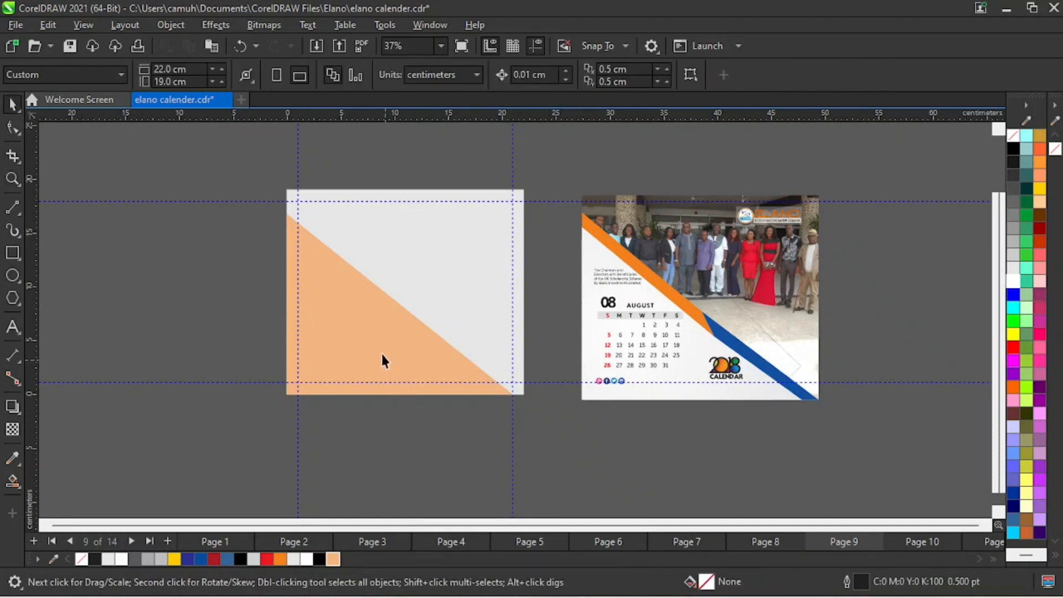
# - Raise the peach triangle's top node along the page's left edge to about the upper margin guideline
pyautogui.press('z')
pyautogui.moveTo(254, 173); pyautogui.dragTo(390, 277)
pyautogui.press('space')
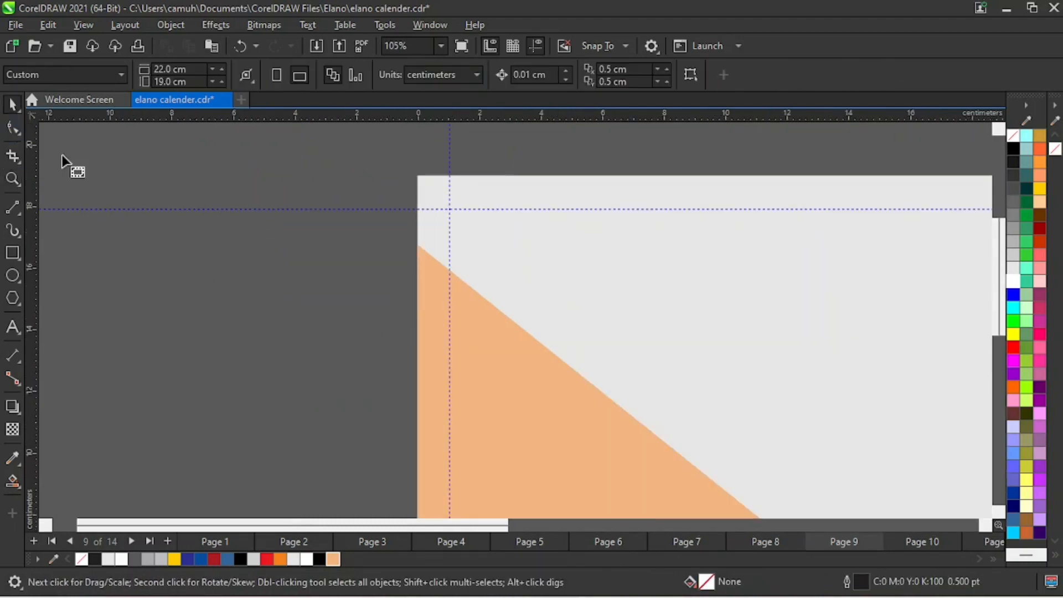
pyautogui.press('F10')
pyautogui.click(420, 245)
pyautogui.moveTo(418, 241); pyautogui.dragTo(421, 210)
pyautogui.press('z')
pyautogui.rightClick(425, 297)
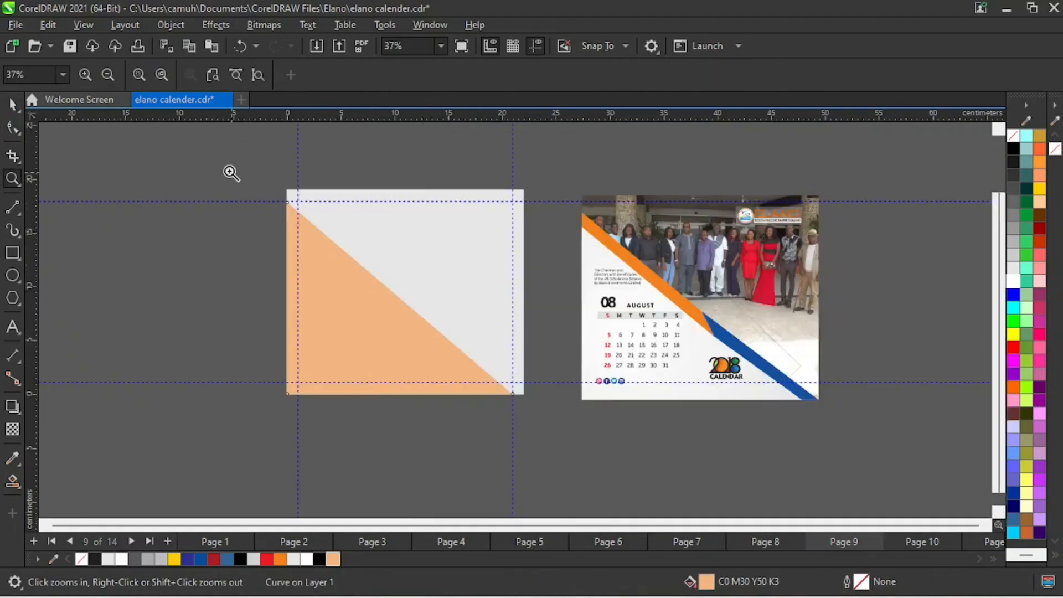
# - Draw a straight line about 31.9 cm long from the peach triangle's top node along its slanted edge, extending past the page's bottom edge
pyautogui.moveTo(235, 182); pyautogui.dragTo(873, 437)
pyautogui.press('space')
pyautogui.click(521, 334)
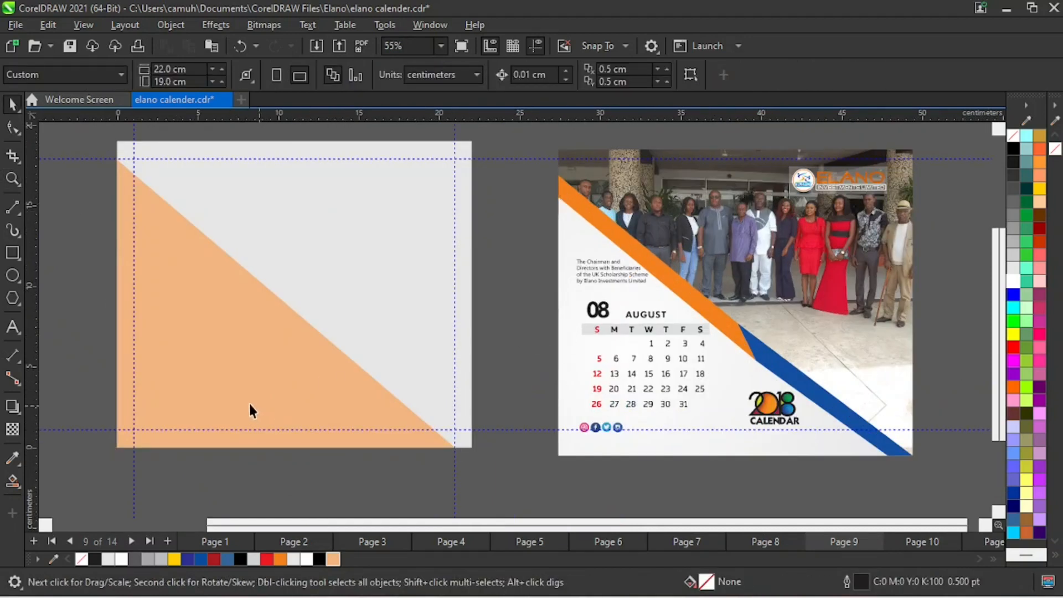
pyautogui.click(13, 210)
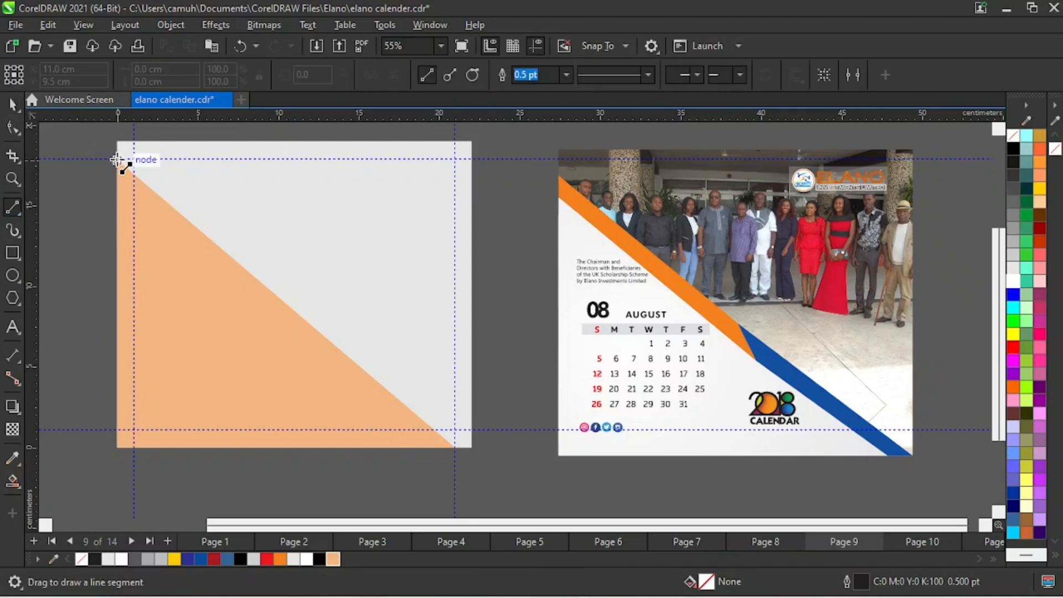
pyautogui.moveTo(118, 161)
pyautogui.mouseDown()
pyautogui.moveTo(384, 375)
pyautogui.moveTo(498, 446)
pyautogui.moveTo(466, 451)
pyautogui.moveTo(494, 482)
pyautogui.mouseUp()
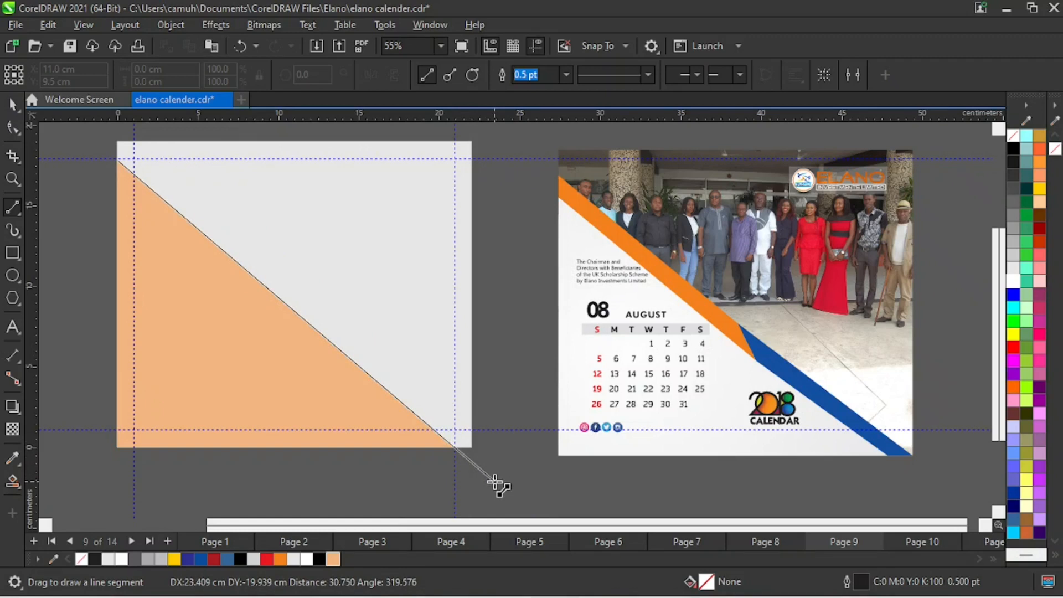
pyautogui.moveTo(496, 482); pyautogui.dragTo(494, 483)
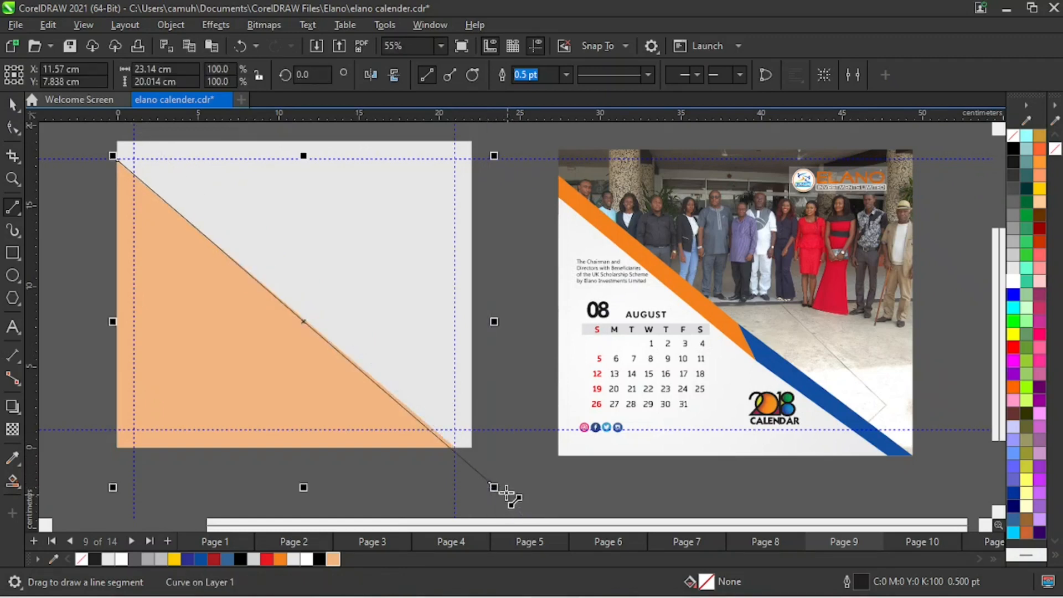
pyautogui.hotkey('ctrl', 'z')
pyautogui.moveTo(119, 161); pyautogui.dragTo(510, 498)
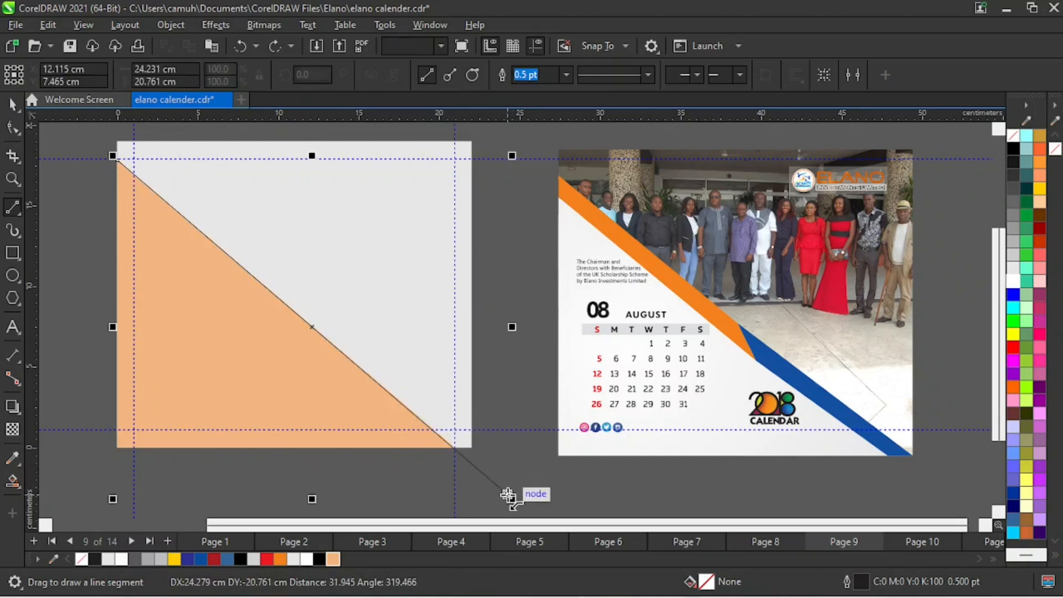
pyautogui.press('z')
pyautogui.moveTo(421, 419); pyautogui.dragTo(491, 461)
pyautogui.press('F3')
pyautogui.press('space')
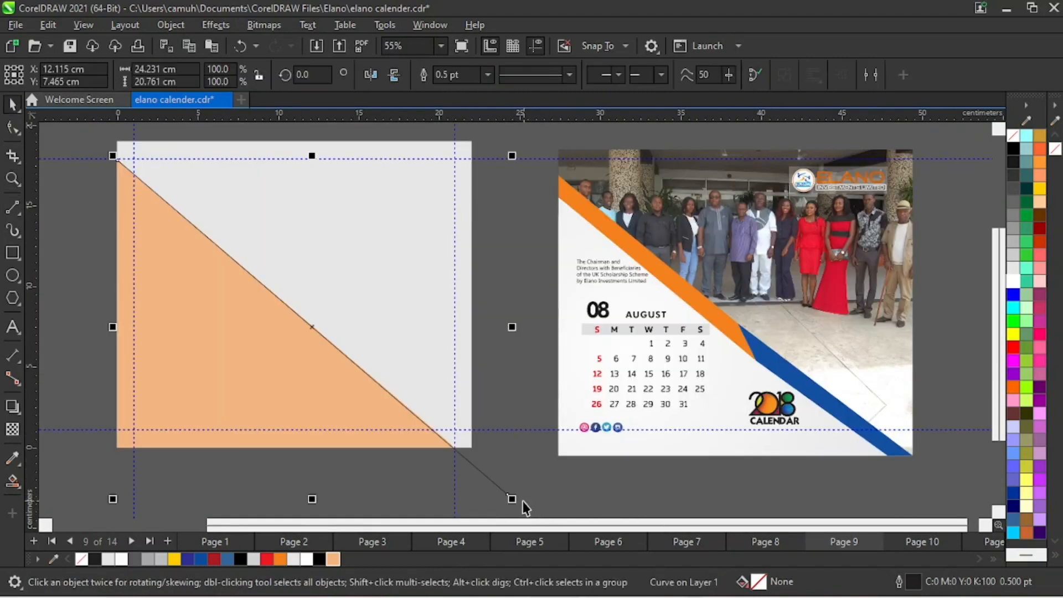
# - Replace the overlong diagonal line with a straight one from the peach triangle's top node to its lower-right node, about 21 by 17.8 cm
pyautogui.click(508, 485)
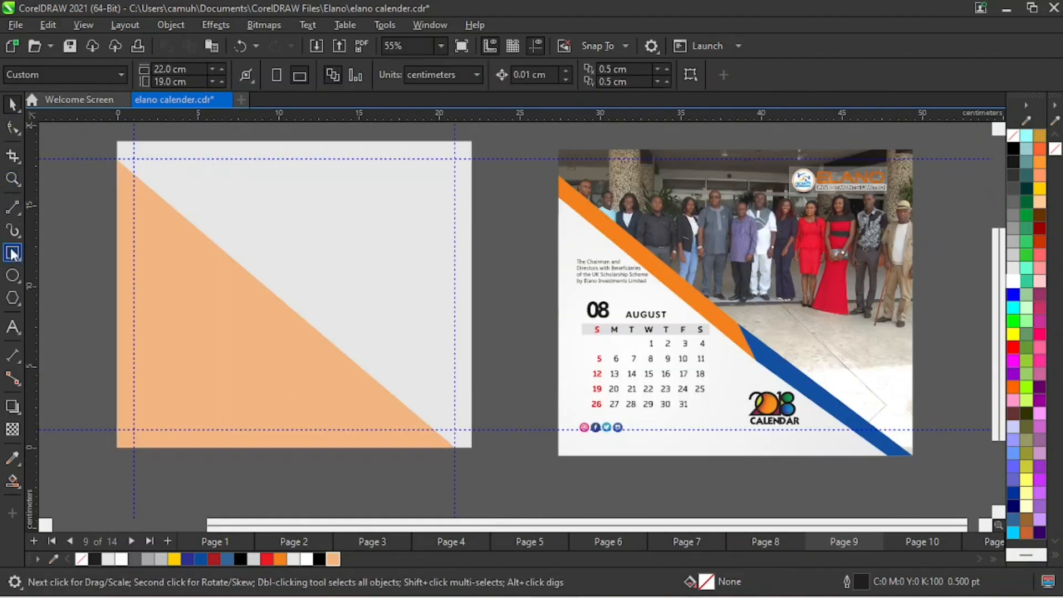
pyautogui.click(11, 209)
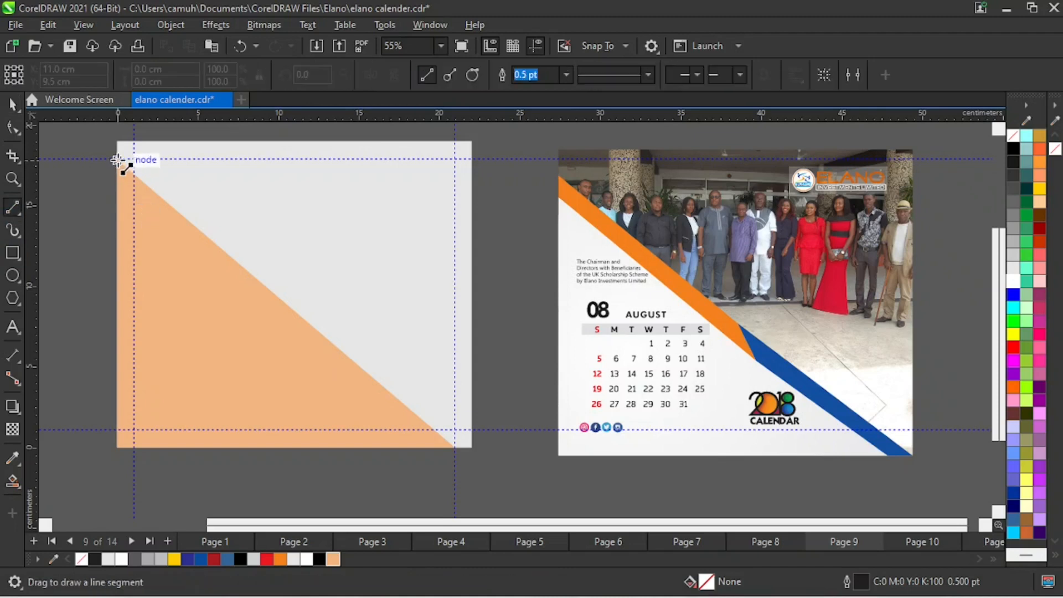
pyautogui.moveTo(116, 160); pyautogui.dragTo(455, 447)
# - Extend the diagonal line's lower end node past the page's bottom edge, continuing along the same slope
pyautogui.press('z')
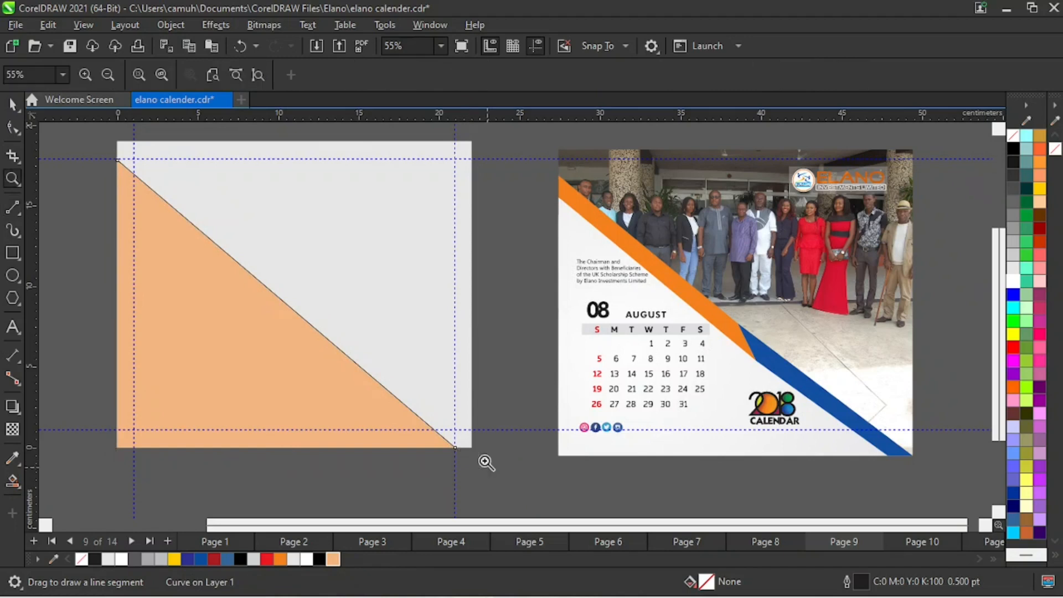
pyautogui.moveTo(380, 412); pyautogui.dragTo(492, 474)
pyautogui.press('space')
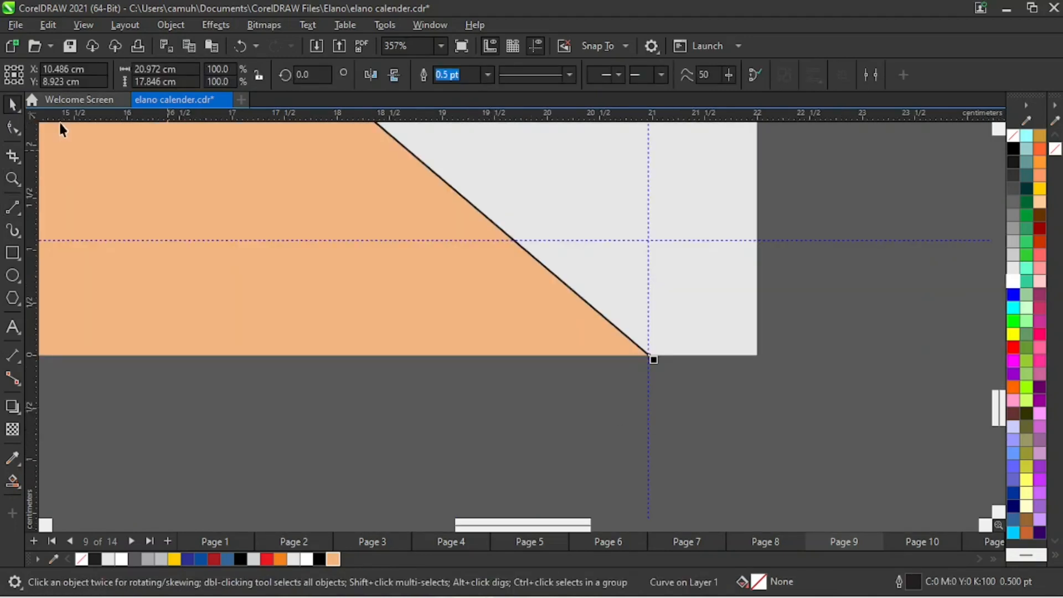
pyautogui.click(14, 128)
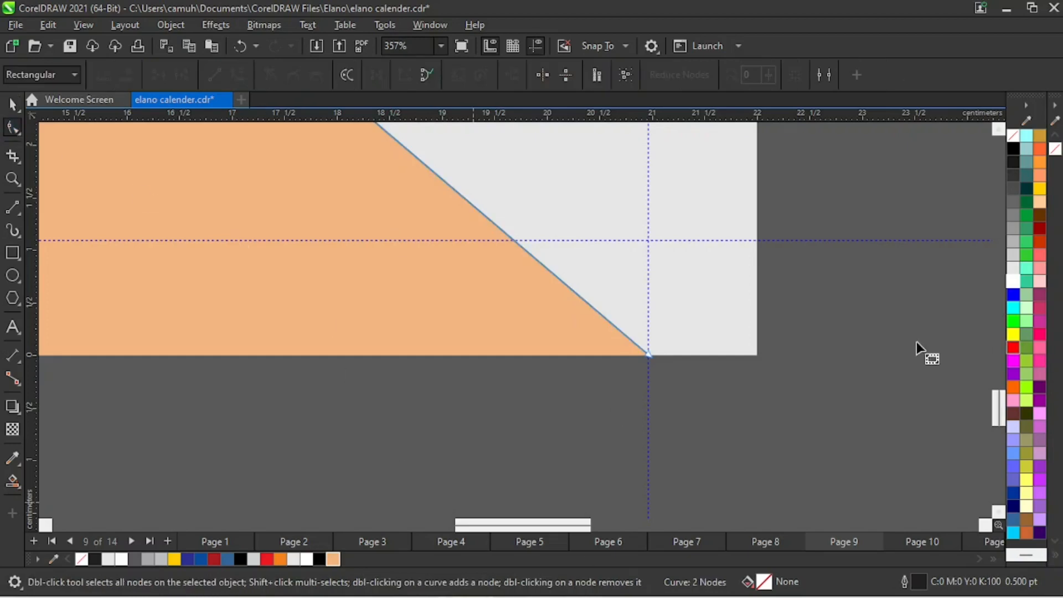
pyautogui.click(649, 355)
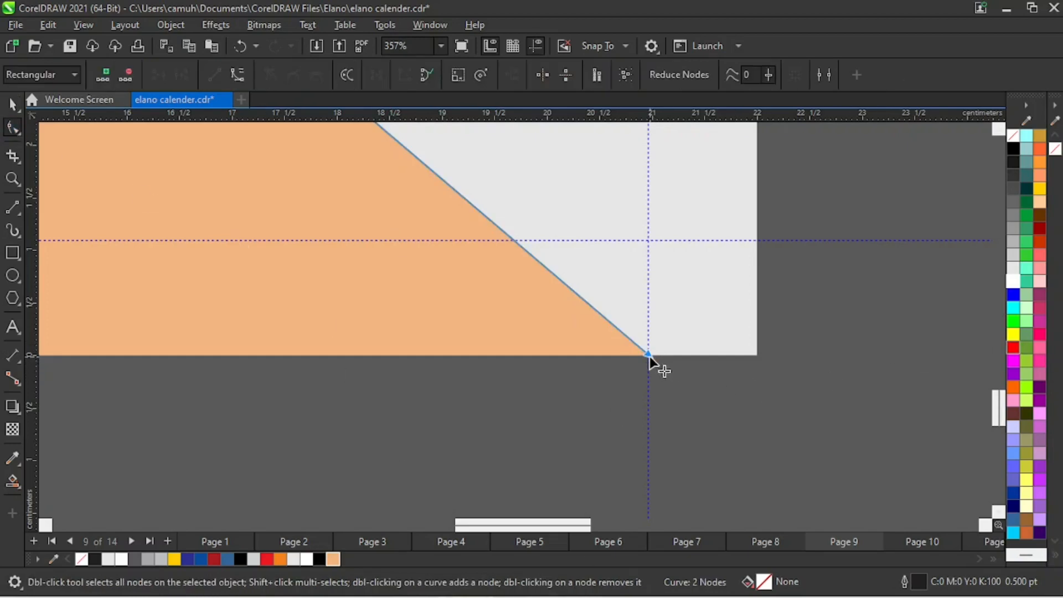
pyautogui.moveTo(650, 357); pyautogui.dragTo(748, 439)
# - Extend the diagonal line's upper end node past the page's left edge along the same slope, making the line about 22.8 by 19.4 cm
pyautogui.press('z')
pyautogui.press('F4')
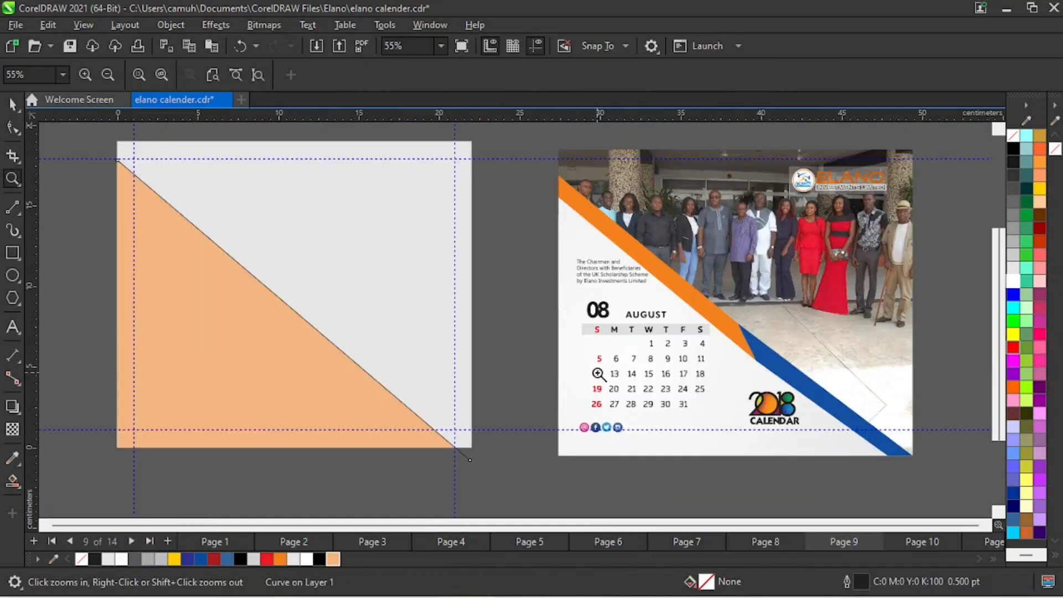
pyautogui.scroll(-1, 597, 374)
pyautogui.scroll(3, 202, 156)
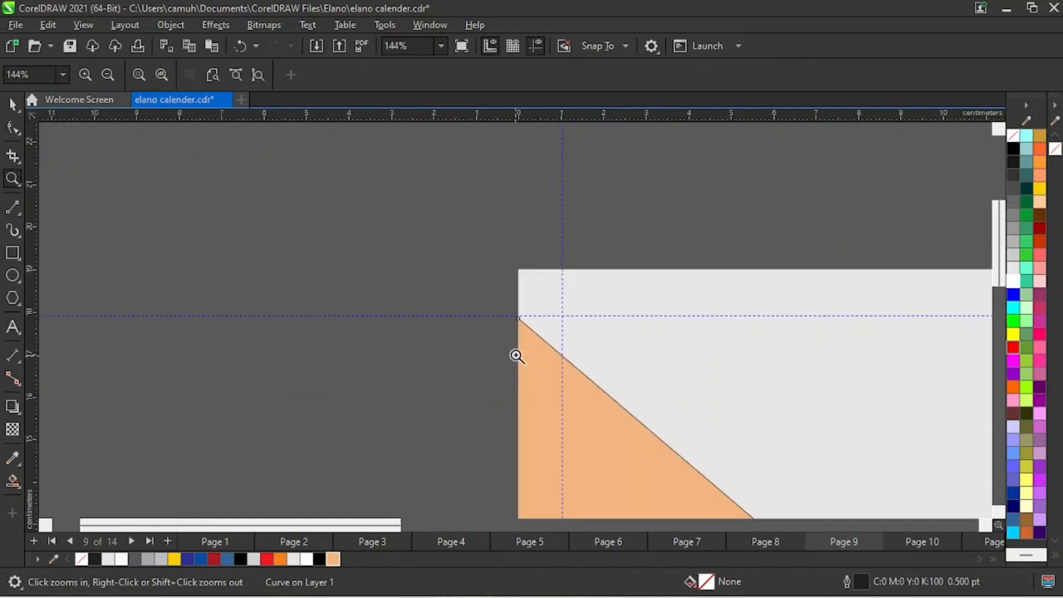
pyautogui.moveTo(387, 238); pyautogui.dragTo(638, 355)
pyautogui.press('space')
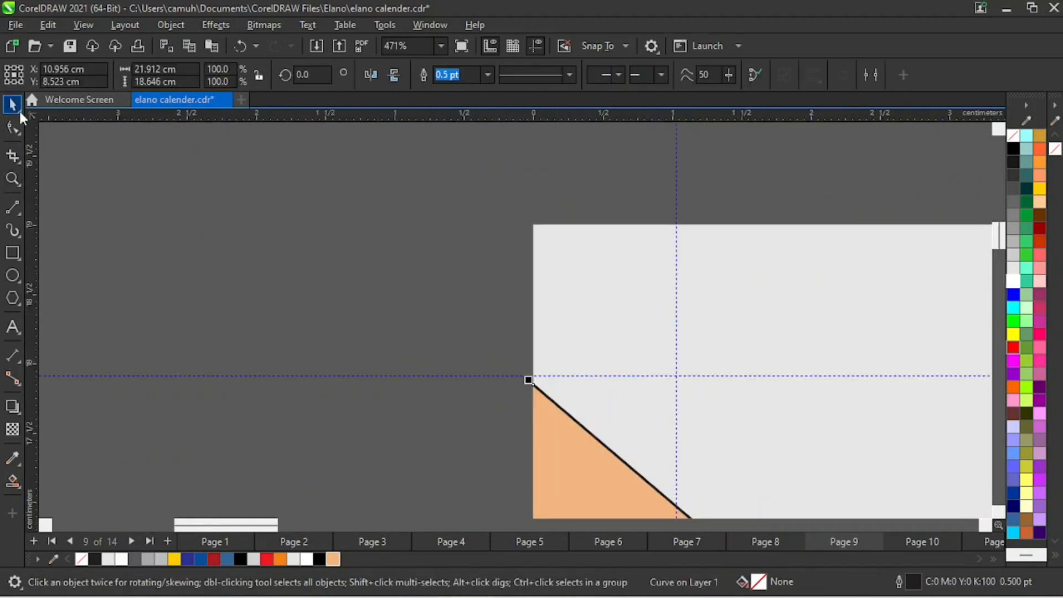
pyautogui.press('F10')
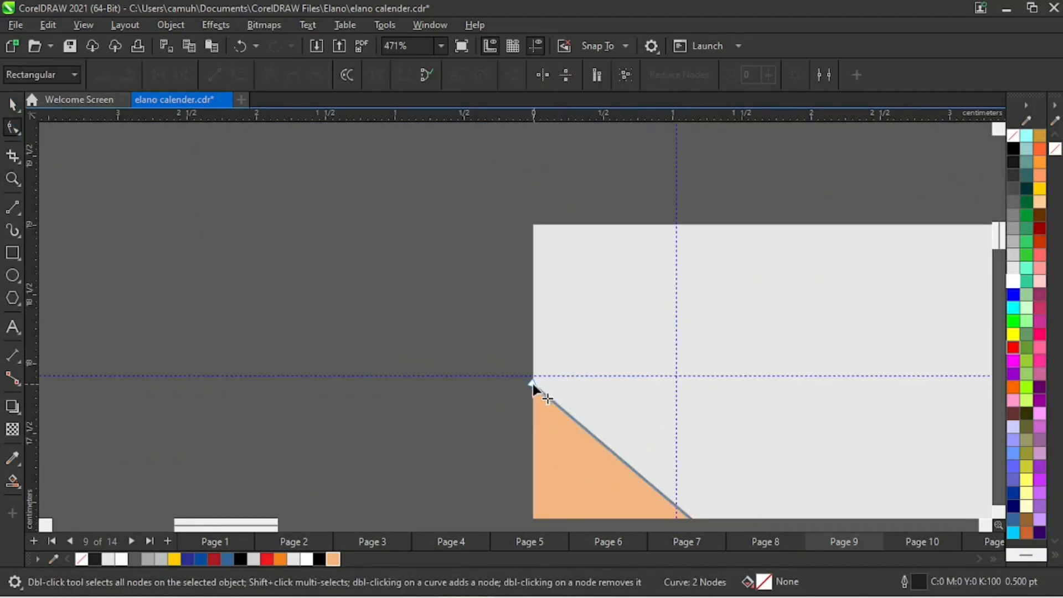
pyautogui.moveTo(532, 384); pyautogui.dragTo(413, 282)
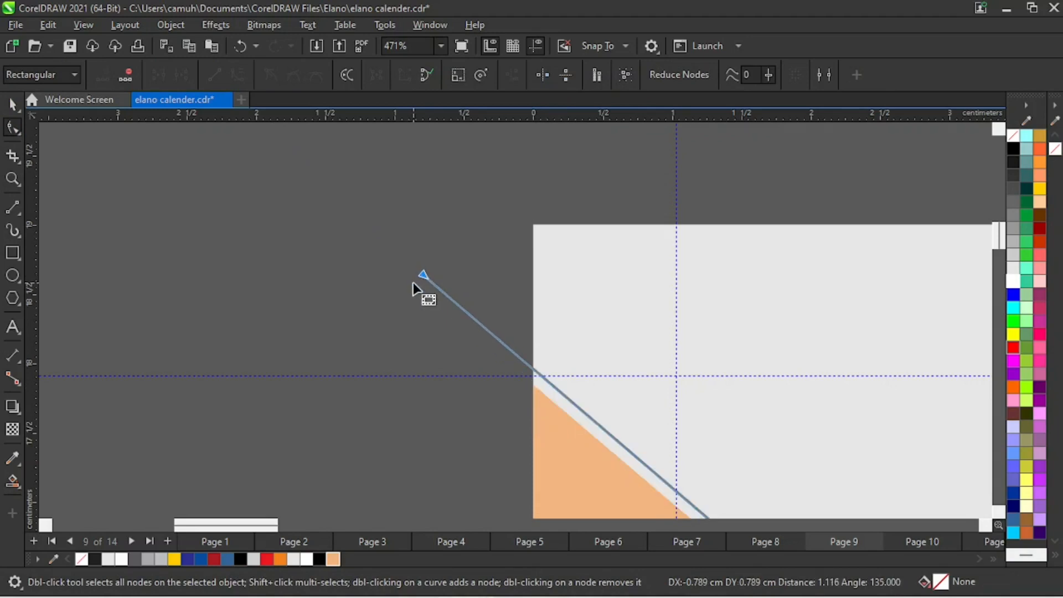
pyautogui.hotkey('ctrl', 'z')
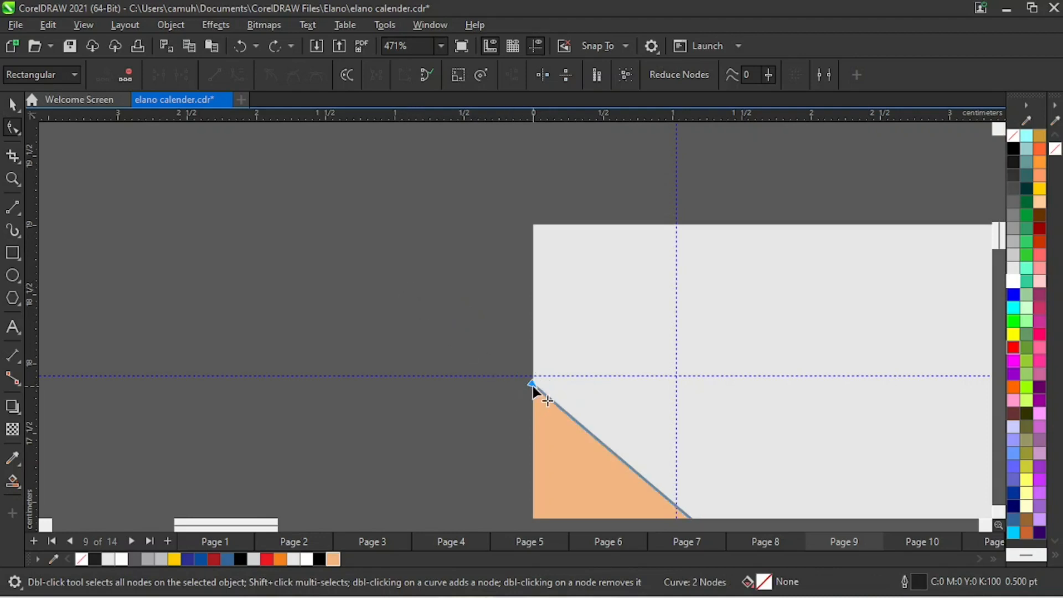
pyautogui.moveTo(533, 384); pyautogui.dragTo(408, 282)
# - Try a parallel copy of the diagonal line above the original, centred at about X 11.36 cm, Y 10.39 cm
pyautogui.press('z')
pyautogui.rightClick(591, 328)
pyautogui.rightClick(654, 372)
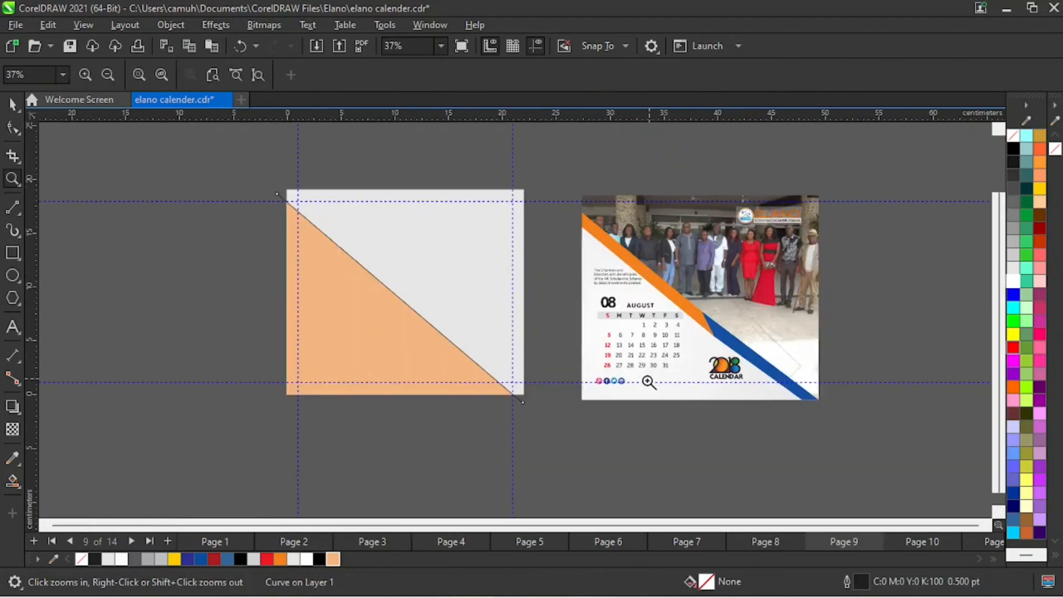
pyautogui.press('space')
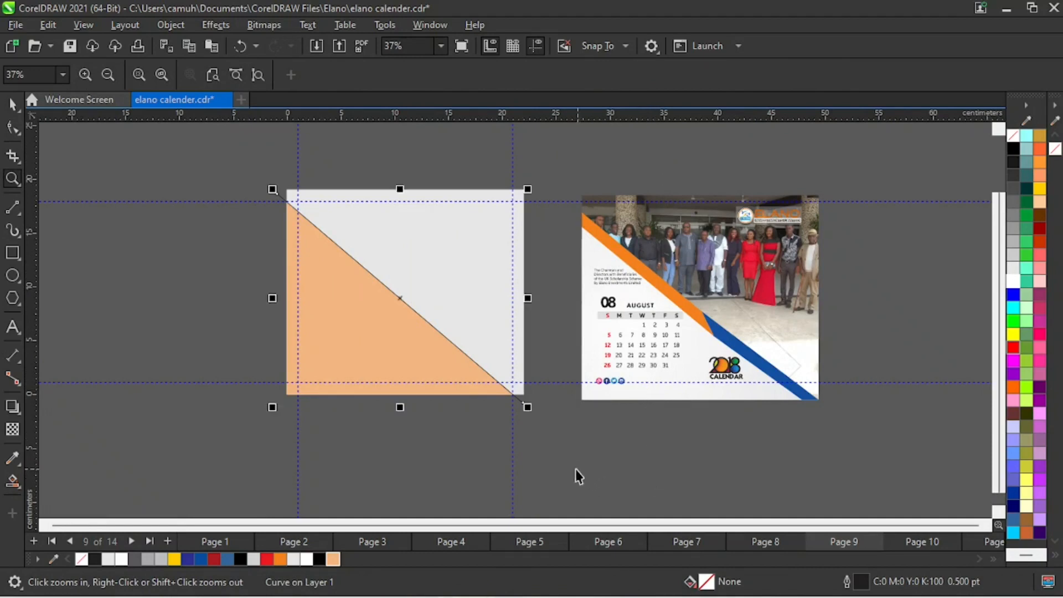
pyautogui.click(572, 468)
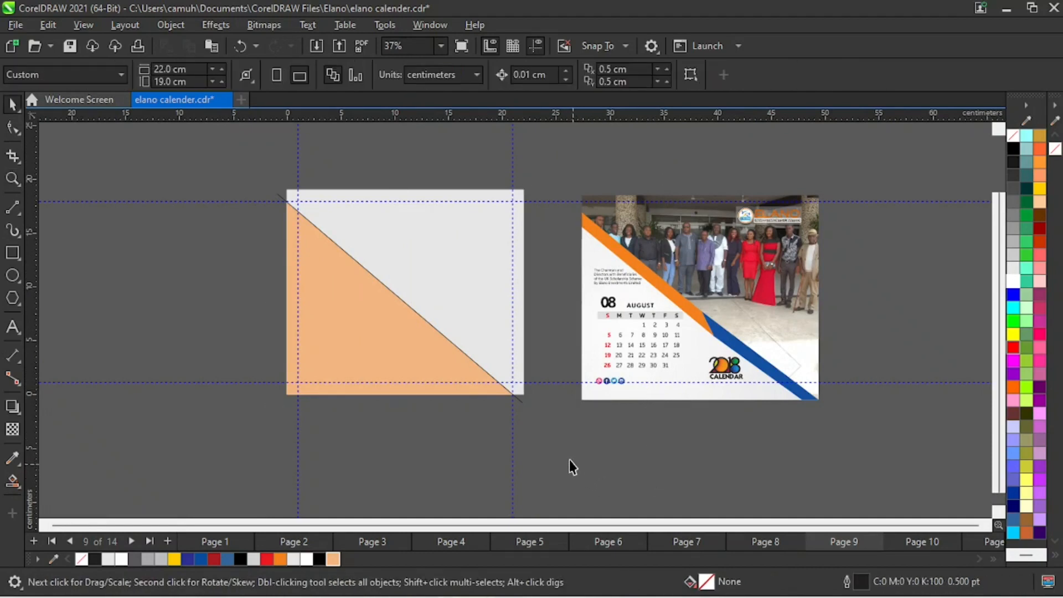
pyautogui.click(473, 361)
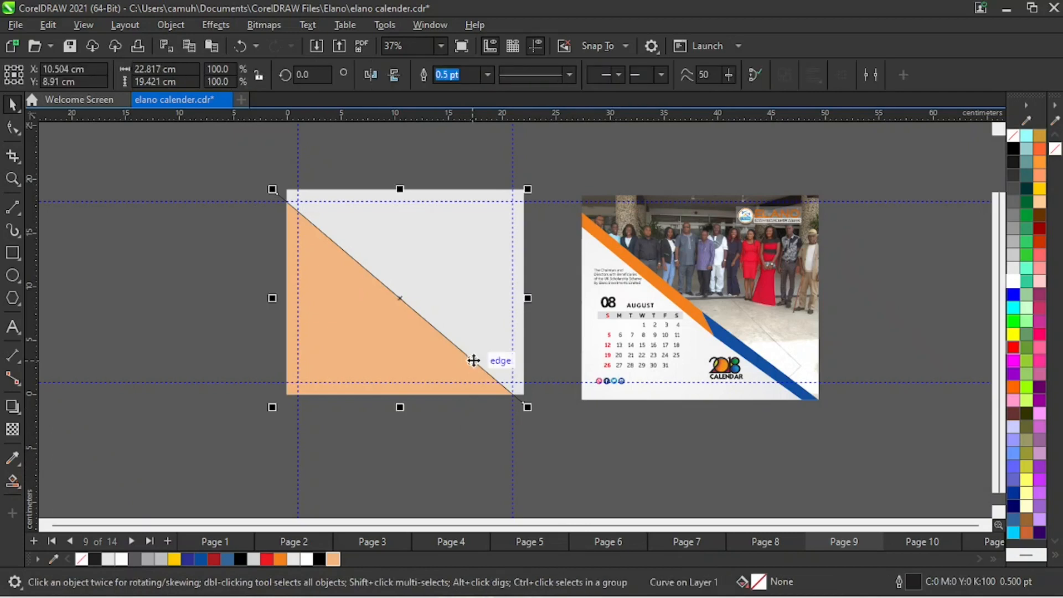
pyautogui.click(255, 148)
pyautogui.moveTo(255, 143); pyautogui.dragTo(485, 350)
pyautogui.click(522, 404)
pyautogui.moveTo(403, 298); pyautogui.dragTo(411, 286)
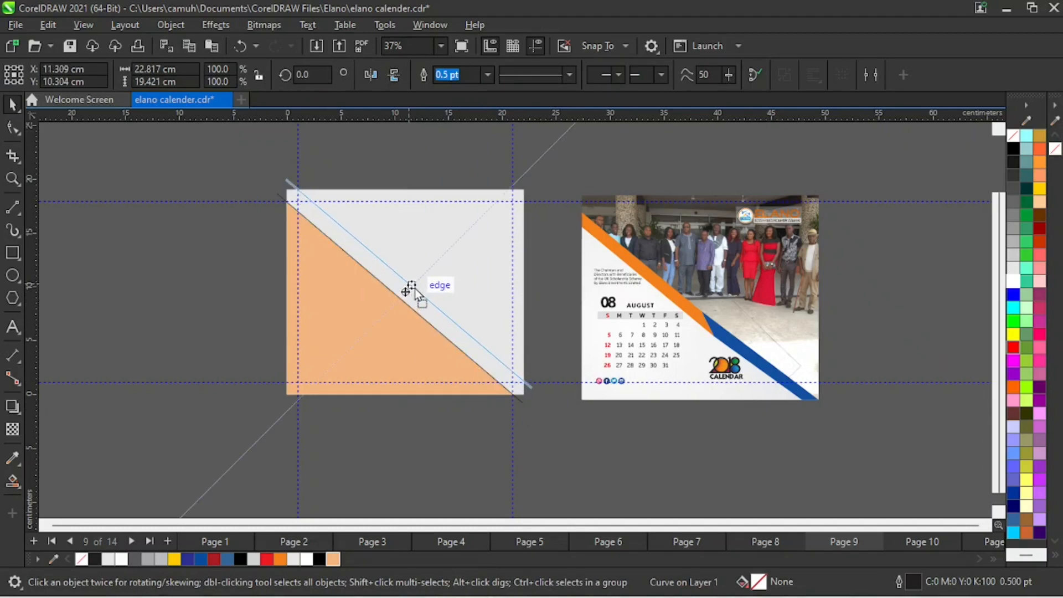
pyautogui.moveTo(414, 288); pyautogui.dragTo(414, 289)
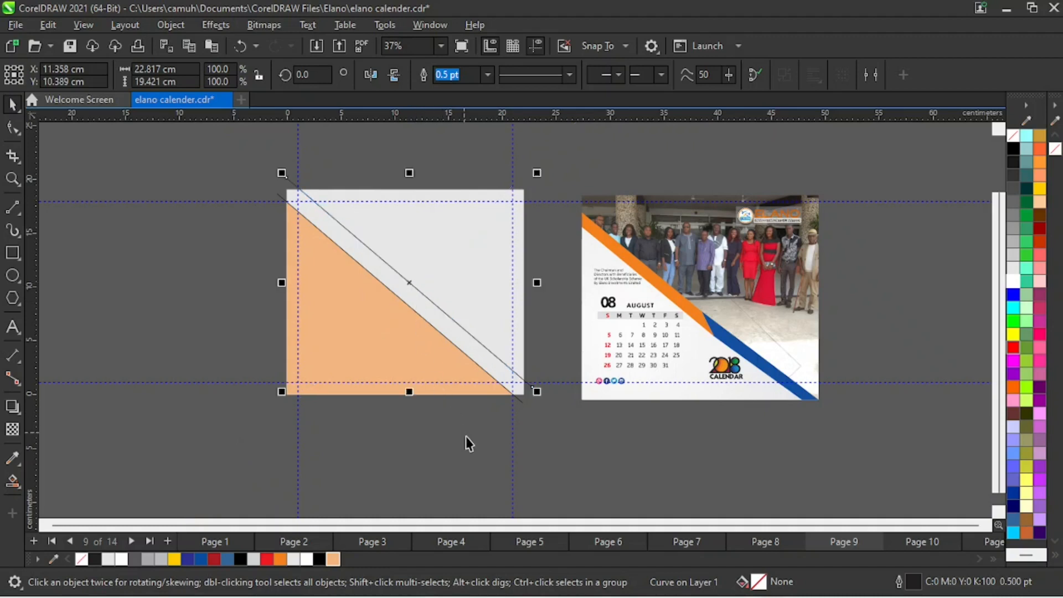
pyautogui.click(548, 464)
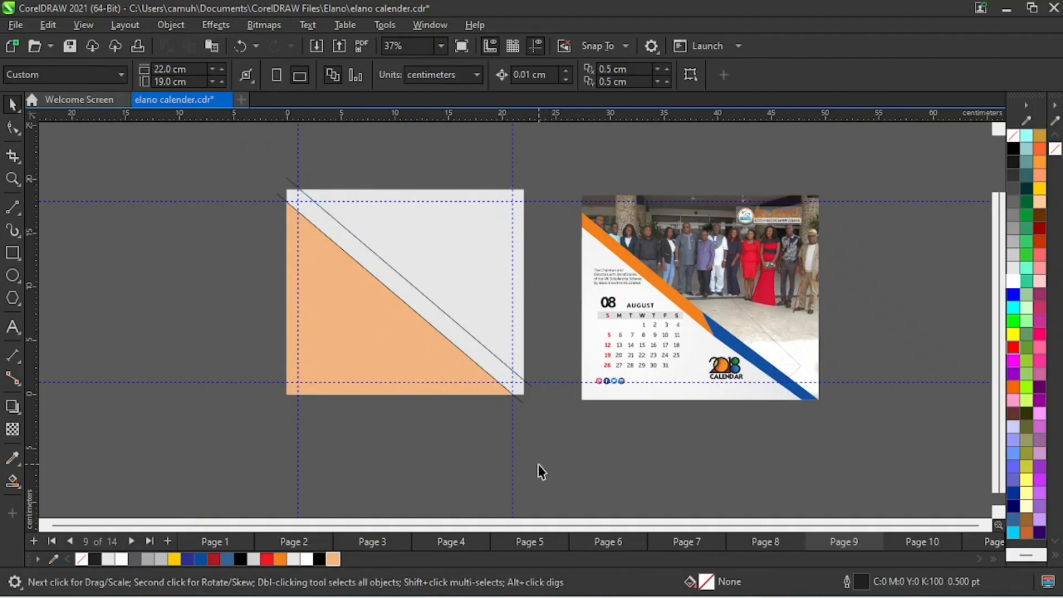
pyautogui.hotkey('ctrl', 'z')
# - Place a parallel copy of the diagonal line slightly above the original to bound a narrow stripe across the page
pyautogui.moveTo(402, 301); pyautogui.dragTo(410, 293)
pyautogui.click(452, 411)
pyautogui.press('z')
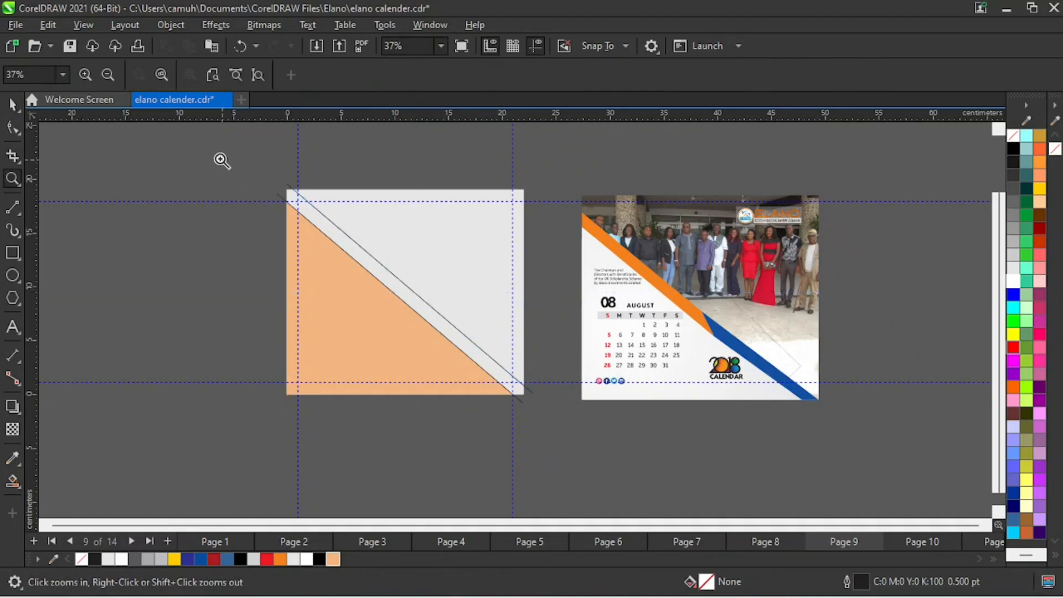
pyautogui.moveTo(220, 159); pyautogui.dragTo(787, 458)
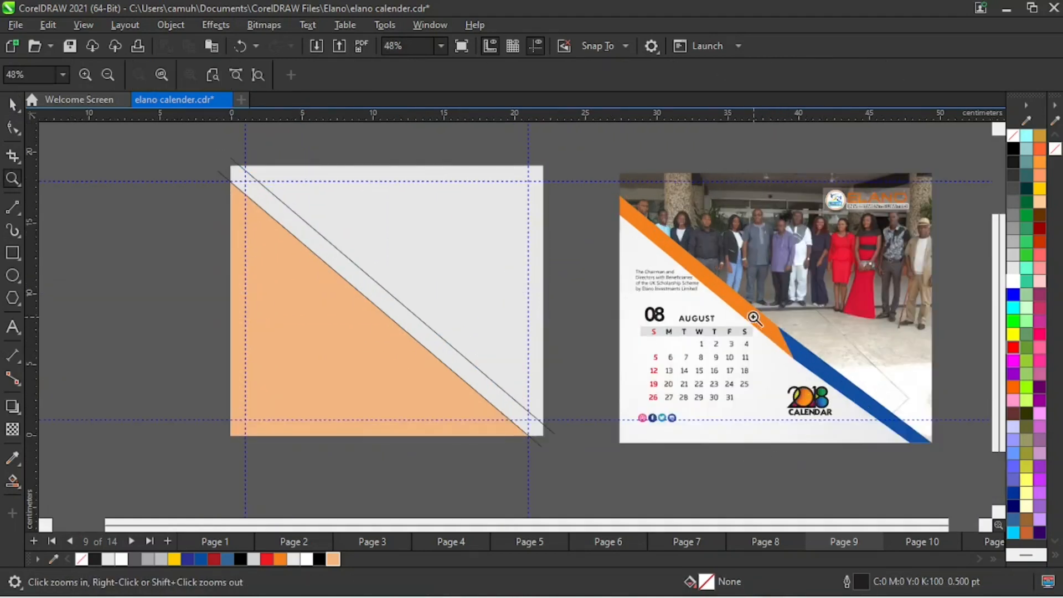
pyautogui.press('space')
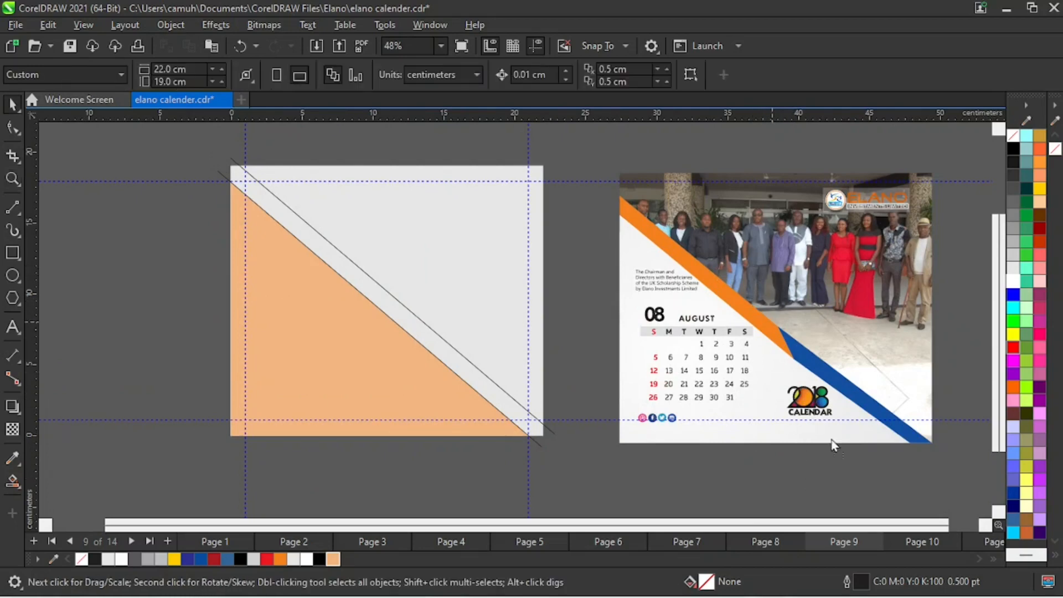
pyautogui.moveTo(779, 328); pyautogui.dragTo(825, 426)
pyautogui.hotkey('ctrl', 'z')
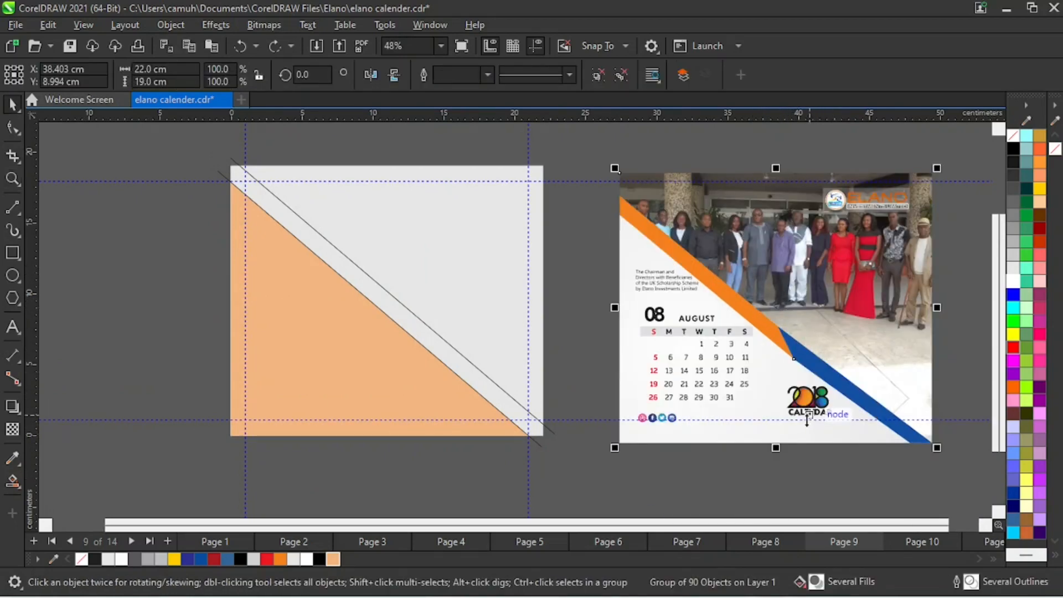
pyautogui.click(576, 320)
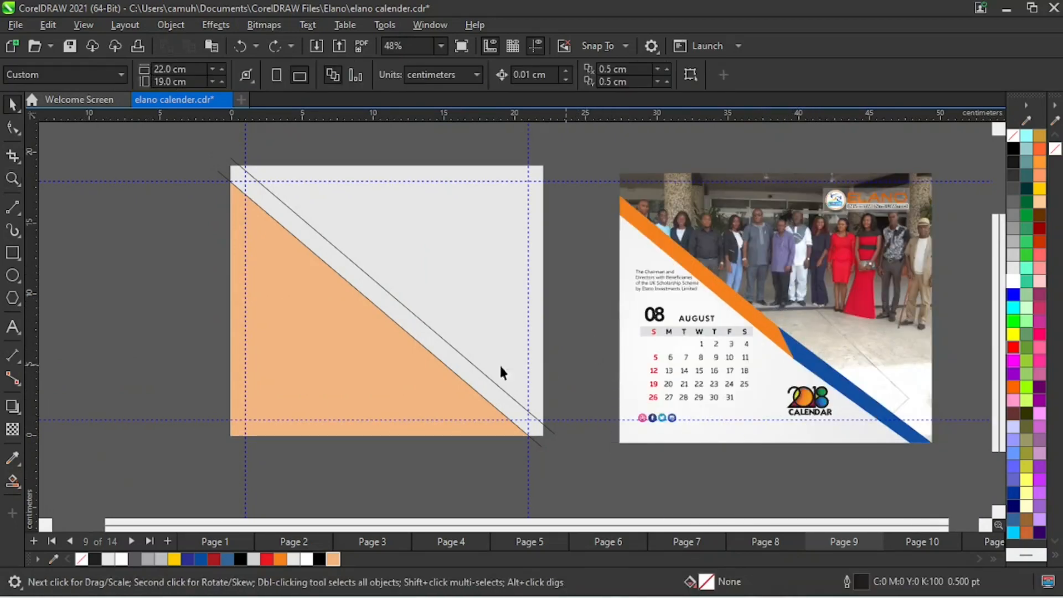
# - Draw a short steep line about 2 by 7.8 cm and position it across both diagonal lines, centred at about X 10.28 cm, Y 10.33 cm
pyautogui.click(13, 208)
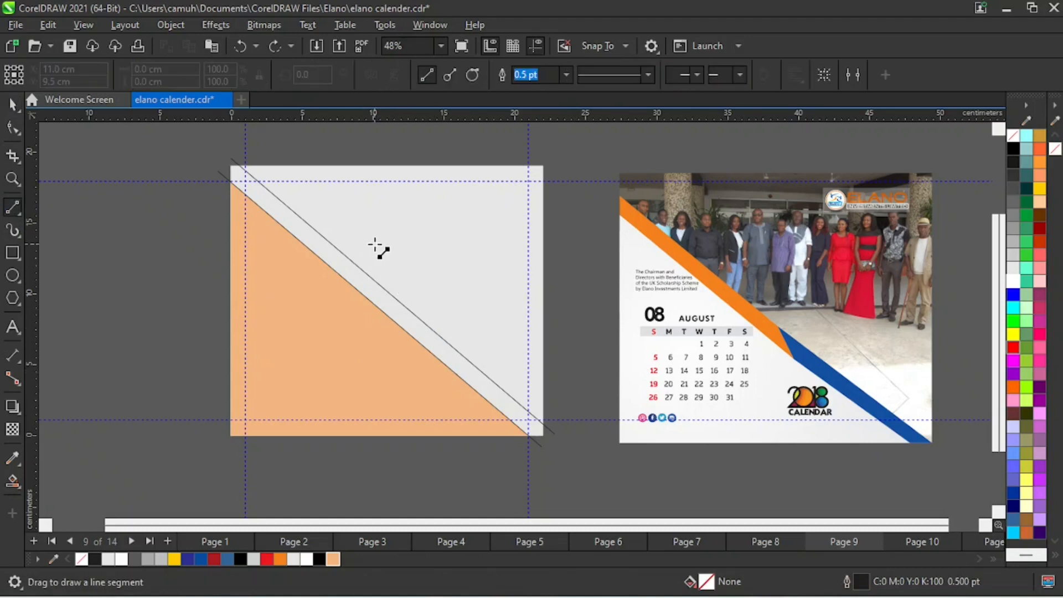
pyautogui.moveTo(379, 244); pyautogui.dragTo(407, 355)
pyautogui.press('space')
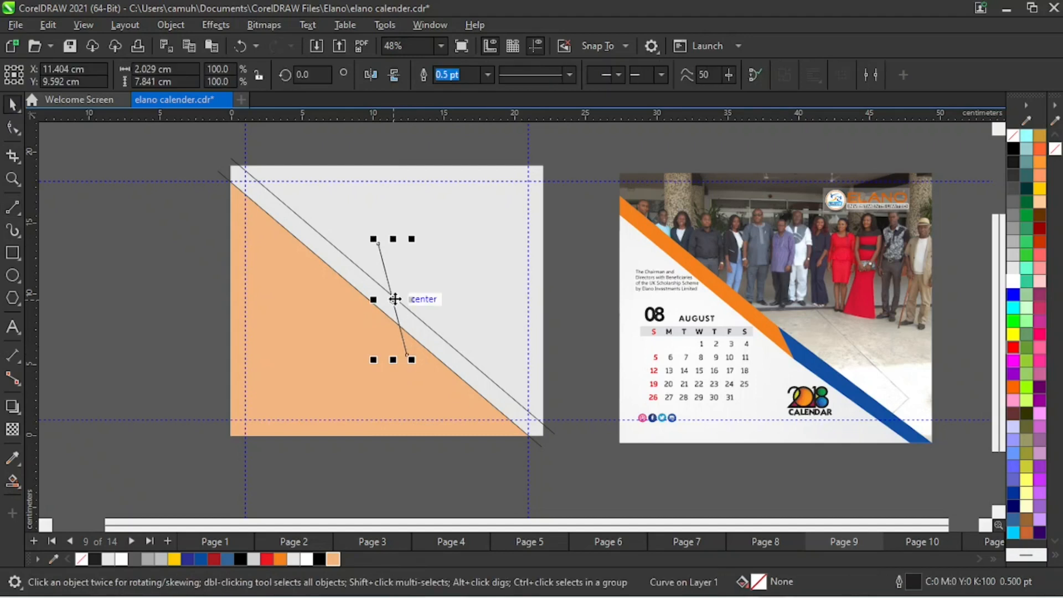
pyautogui.moveTo(394, 301); pyautogui.dragTo(378, 291)
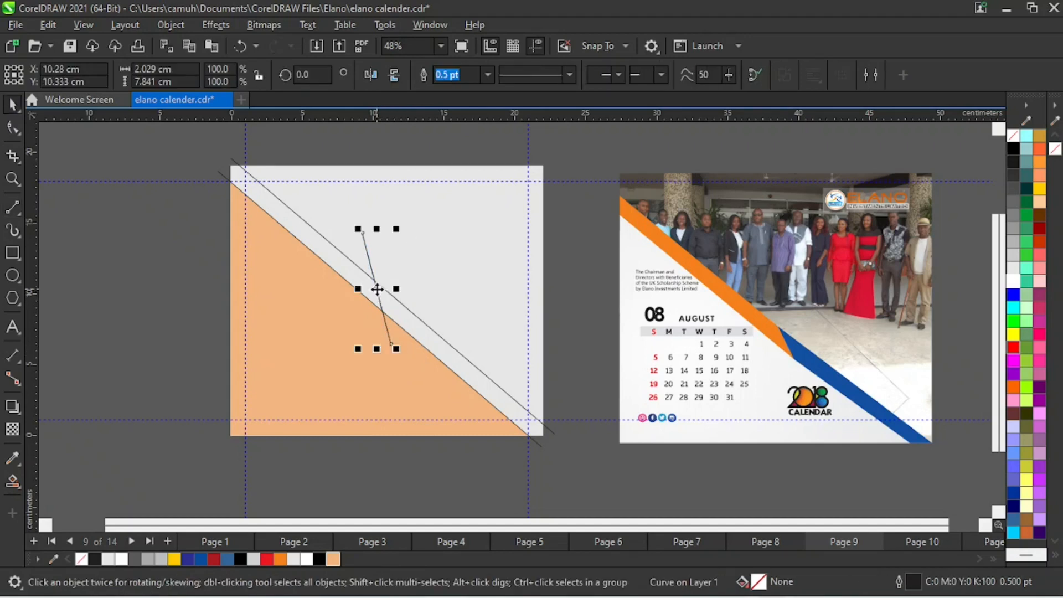
pyautogui.click(164, 308)
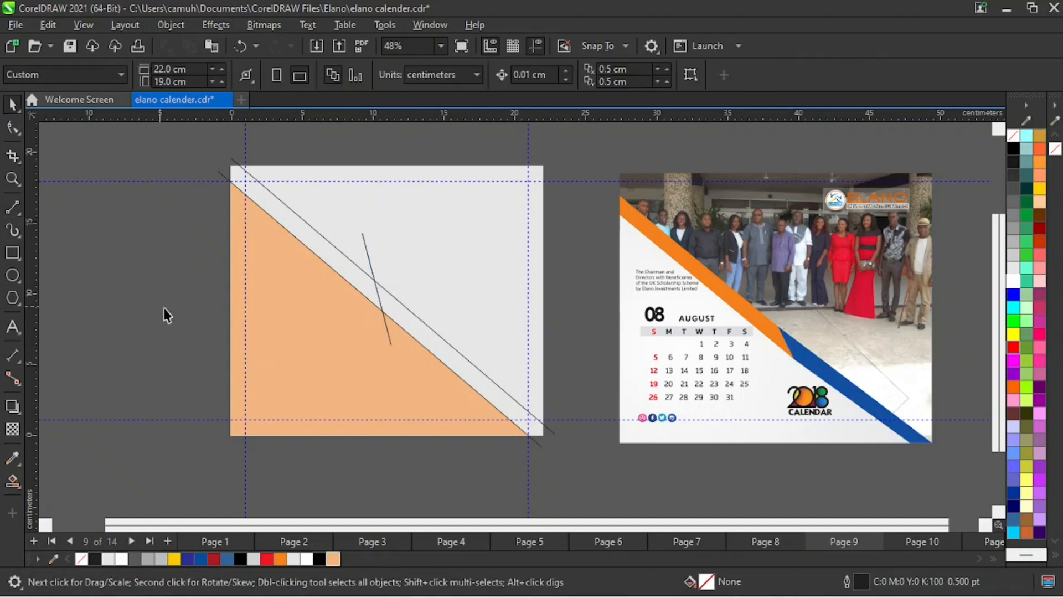
# - Use Smart Fill to fill both stripe sections on either side of the short dividing line with blue (R51 G102 B153)
pyautogui.click(14, 480)
pyautogui.click(63, 497)
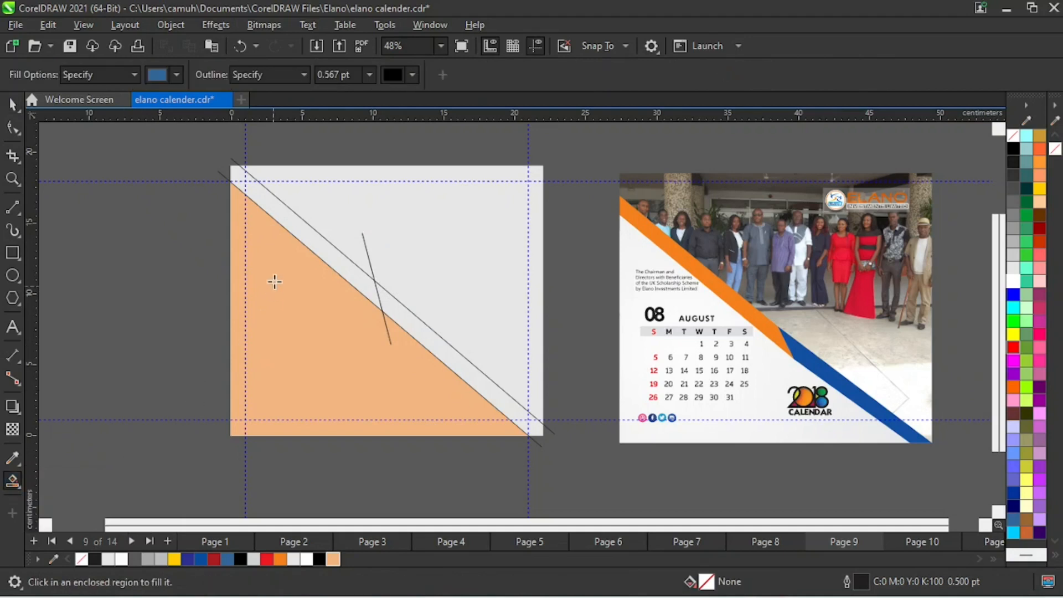
pyautogui.click(298, 227)
pyautogui.click(445, 350)
pyautogui.press('space')
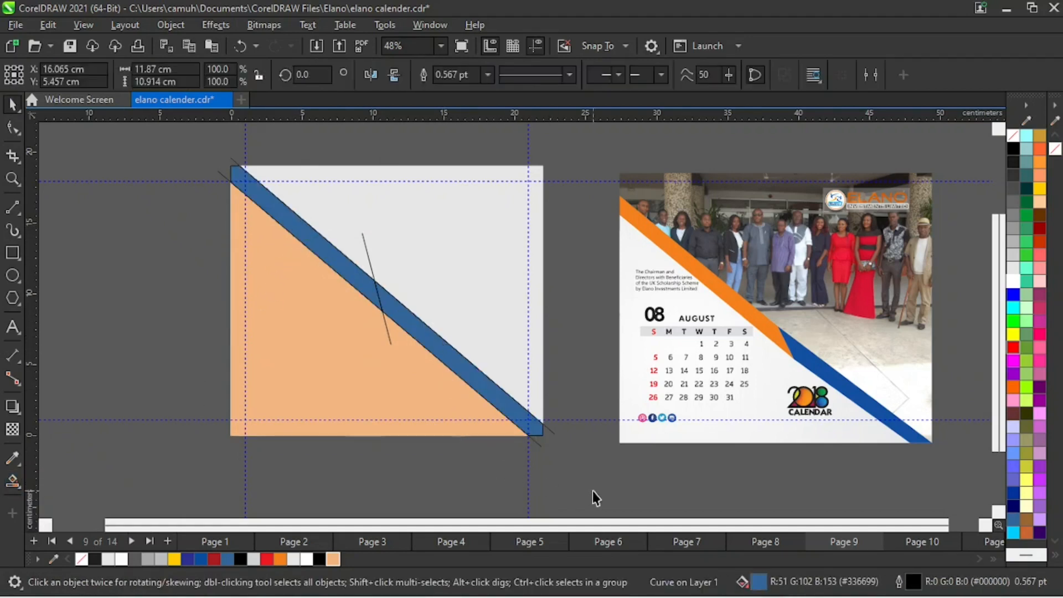
# - Delete the short dividing line and the two long diagonal construction lines, keeping the filled stripe sections
pyautogui.click(593, 491)
pyautogui.click(370, 264)
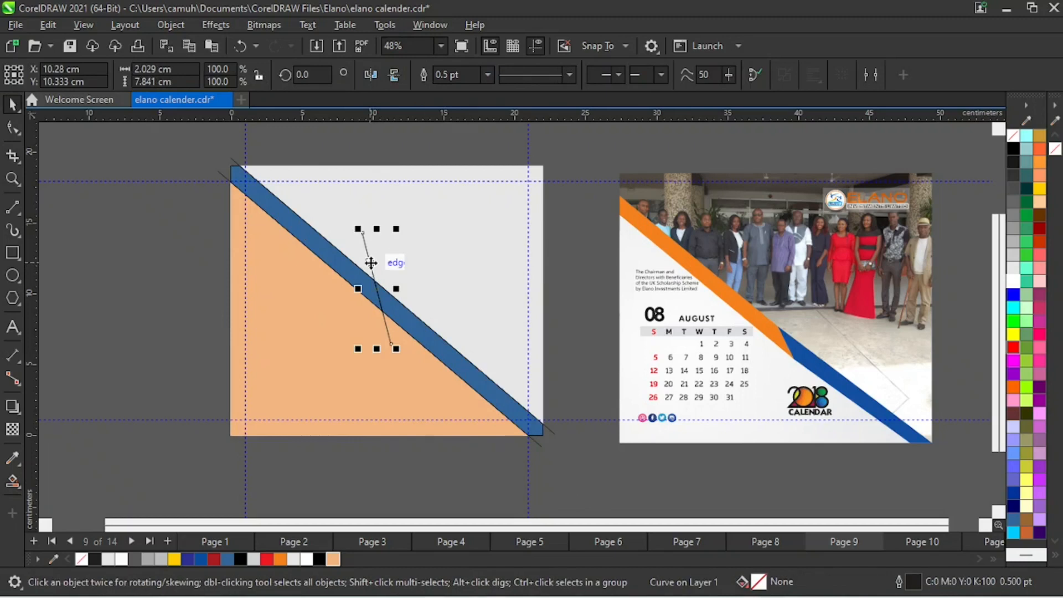
pyautogui.click(560, 435)
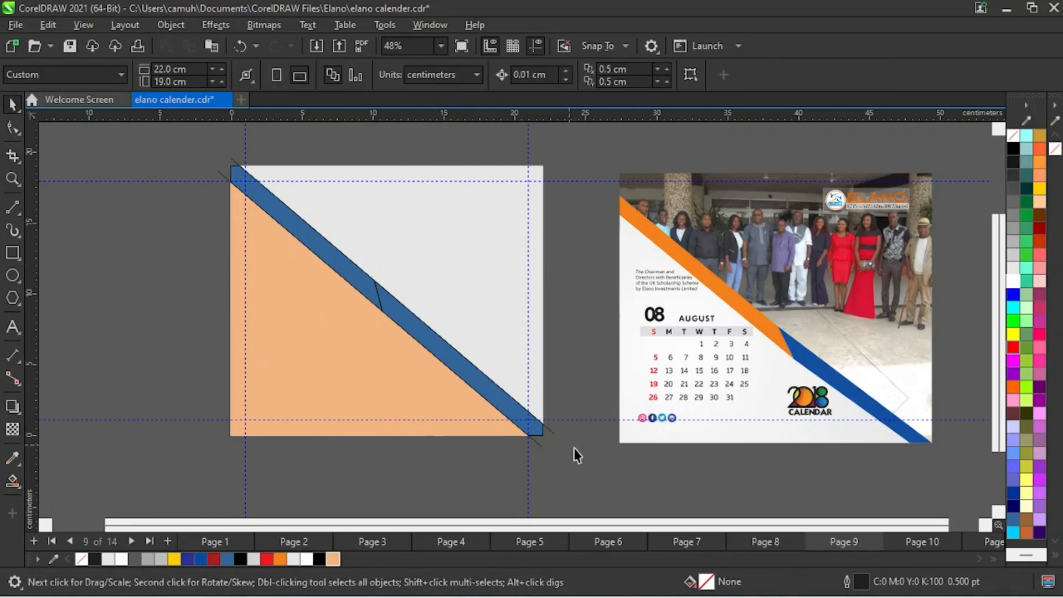
pyautogui.click(552, 433)
pyautogui.press('Delete')
pyautogui.click(541, 446)
pyautogui.press('Delete')
# - Fill the stripe's lower section with dark blue and its upper section with orange (C0 M60 Y100 K0)
pyautogui.click(535, 428)
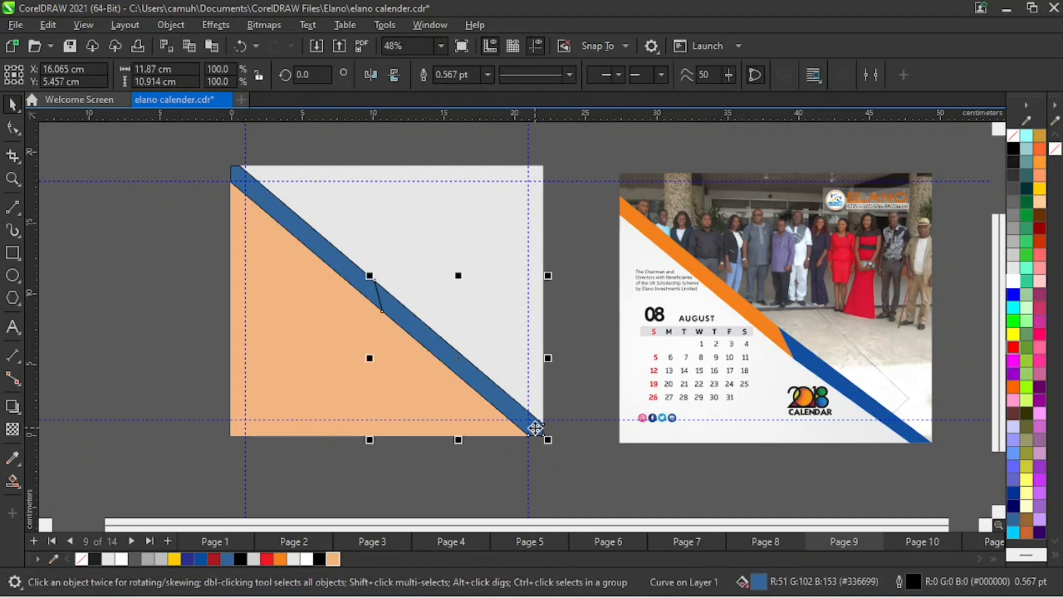
pyautogui.click(197, 557)
pyautogui.click(654, 505)
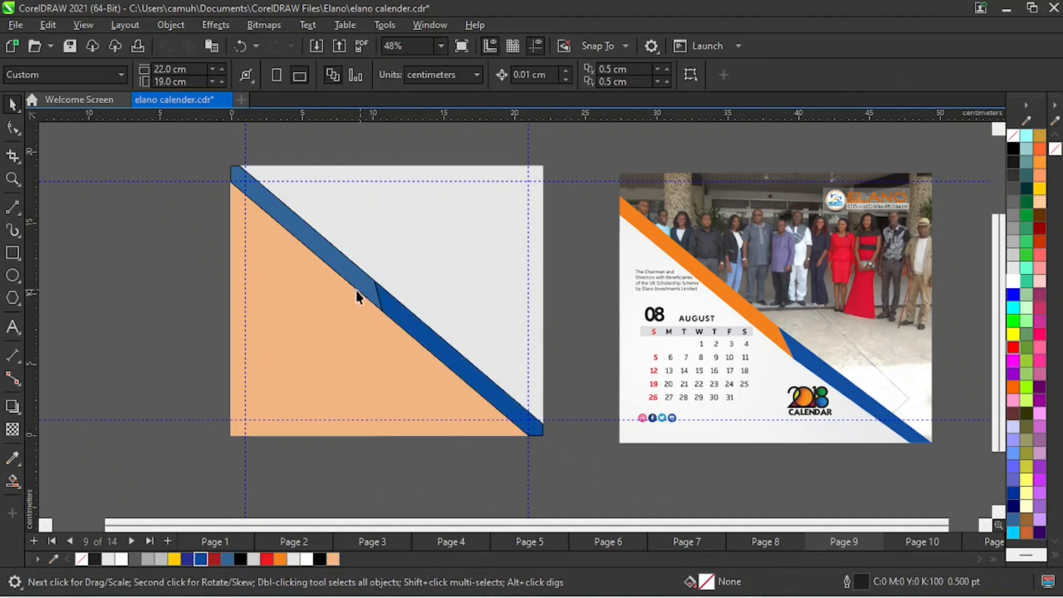
pyautogui.click(349, 274)
pyautogui.click(280, 559)
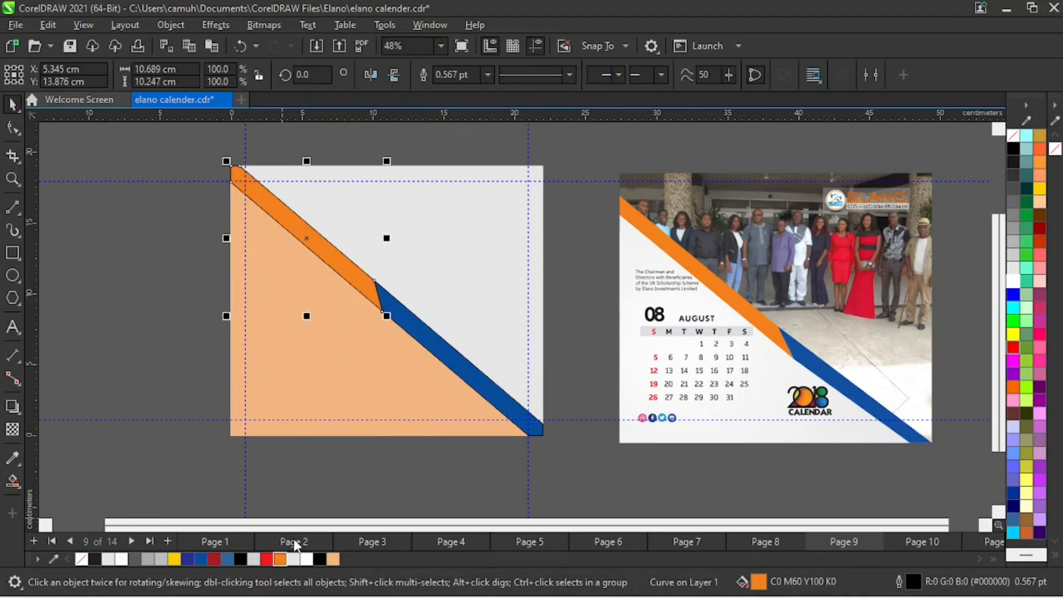
# - Remove the outlines from all shapes on the August page
pyautogui.moveTo(208, 154); pyautogui.dragTo(551, 441)
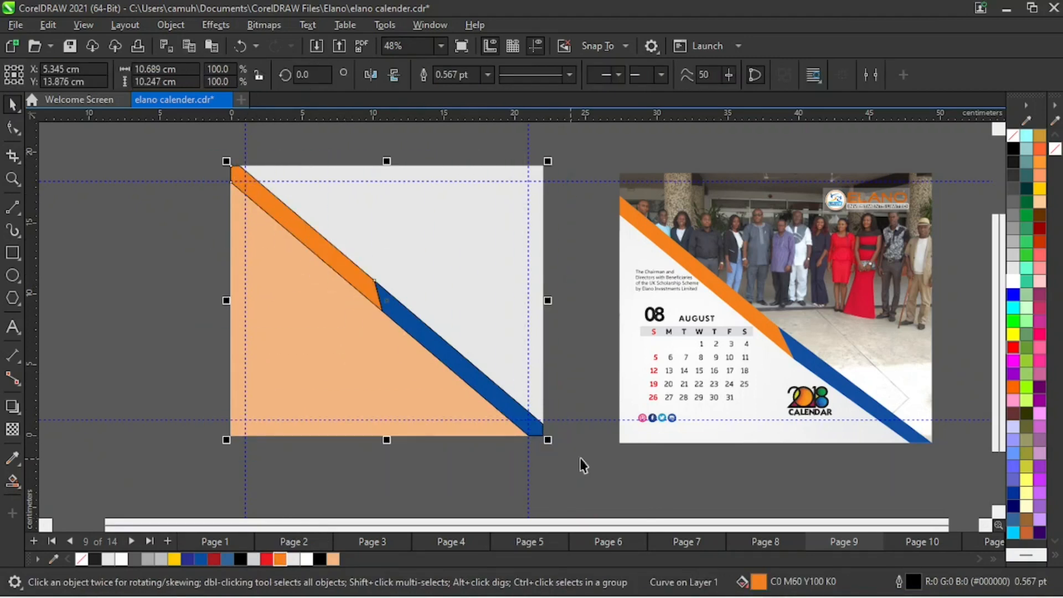
pyautogui.rightClick(1014, 137)
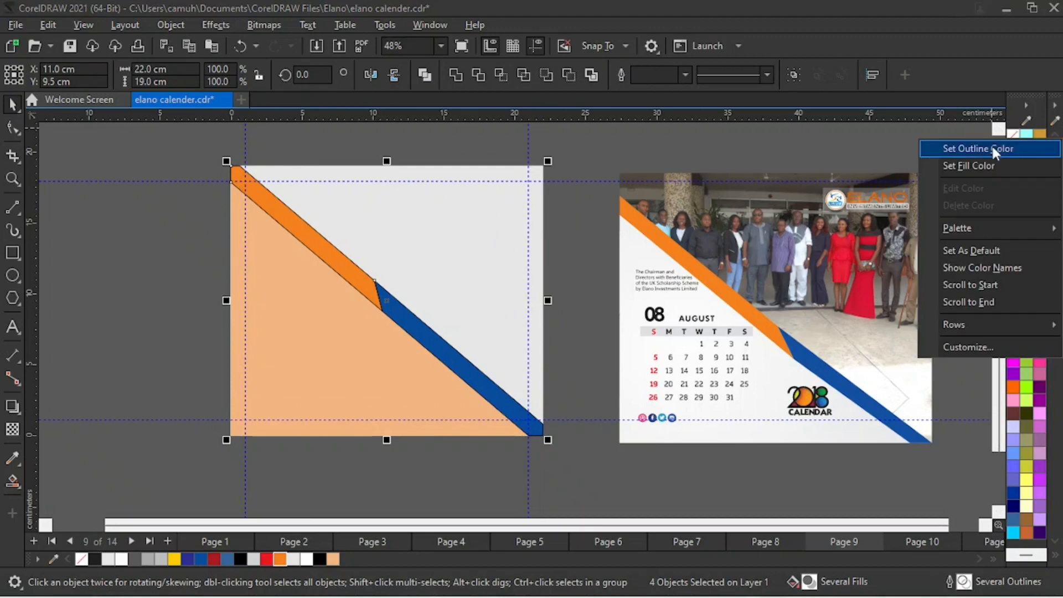
pyautogui.click(991, 145)
pyautogui.click(596, 494)
# - Fill the triangular area below the diagonal stripe with white (#FFFFFF)
pyautogui.click(416, 425)
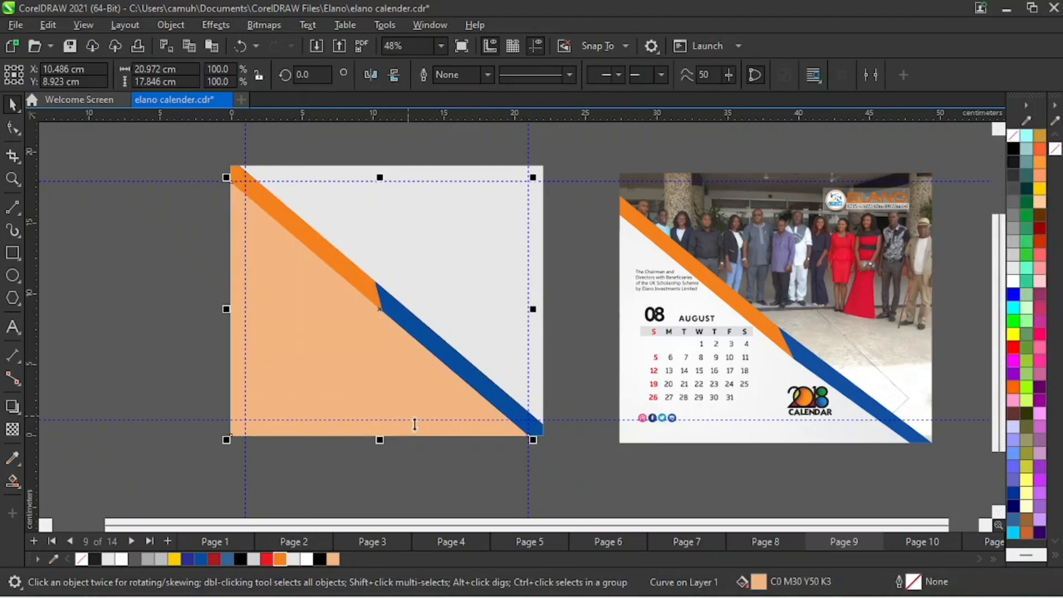
pyautogui.click(305, 561)
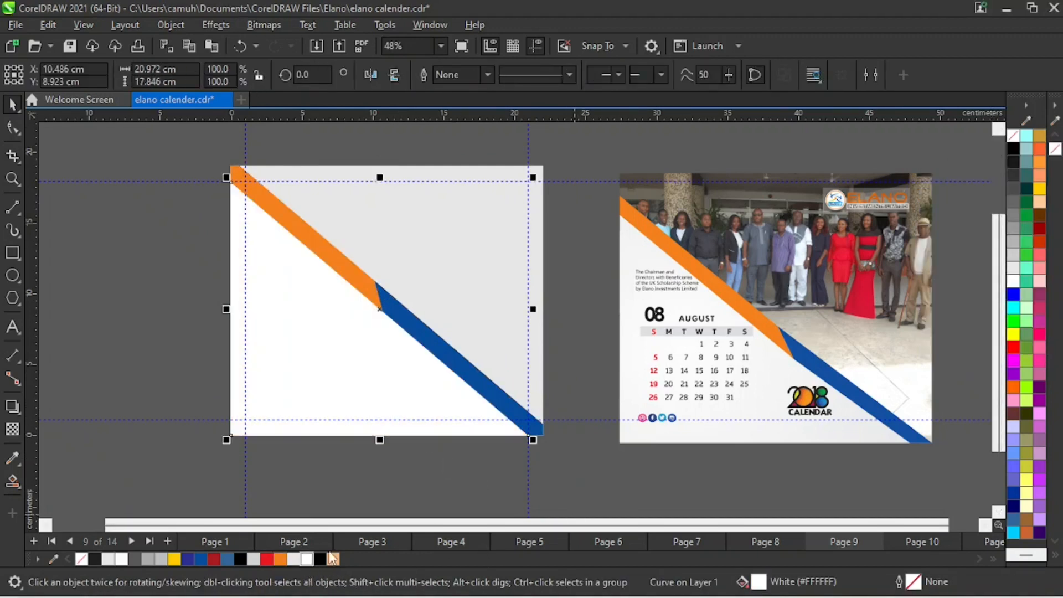
pyautogui.click(653, 493)
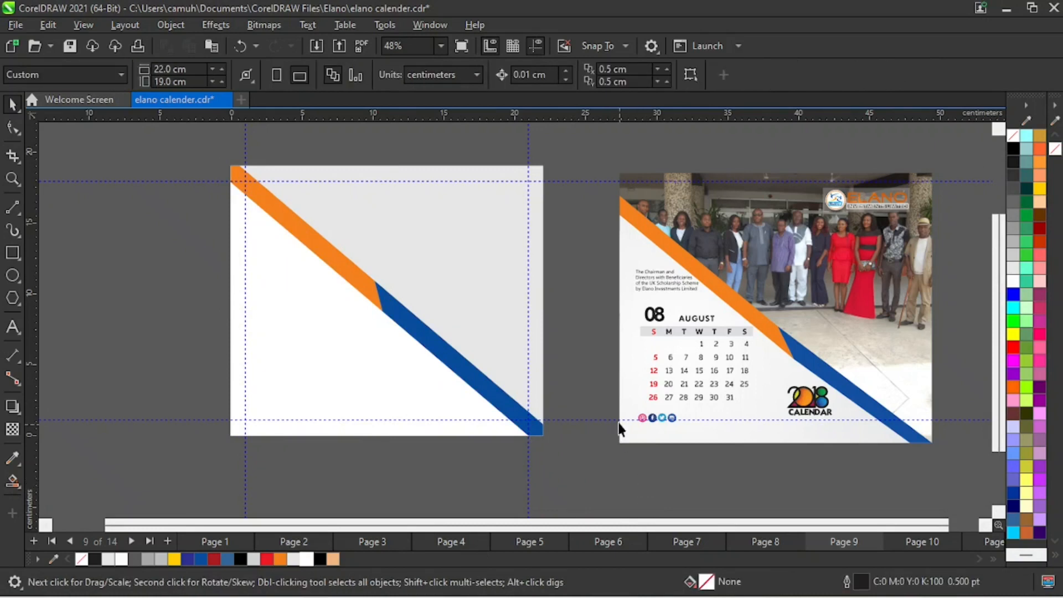
# - Ungroup the entire reference August design and copy its Chairman and Directors caption below the orange stripe, against the page's left margin guide
pyautogui.press('z')
pyautogui.moveTo(173, 130); pyautogui.dragTo(961, 487)
pyautogui.press('space')
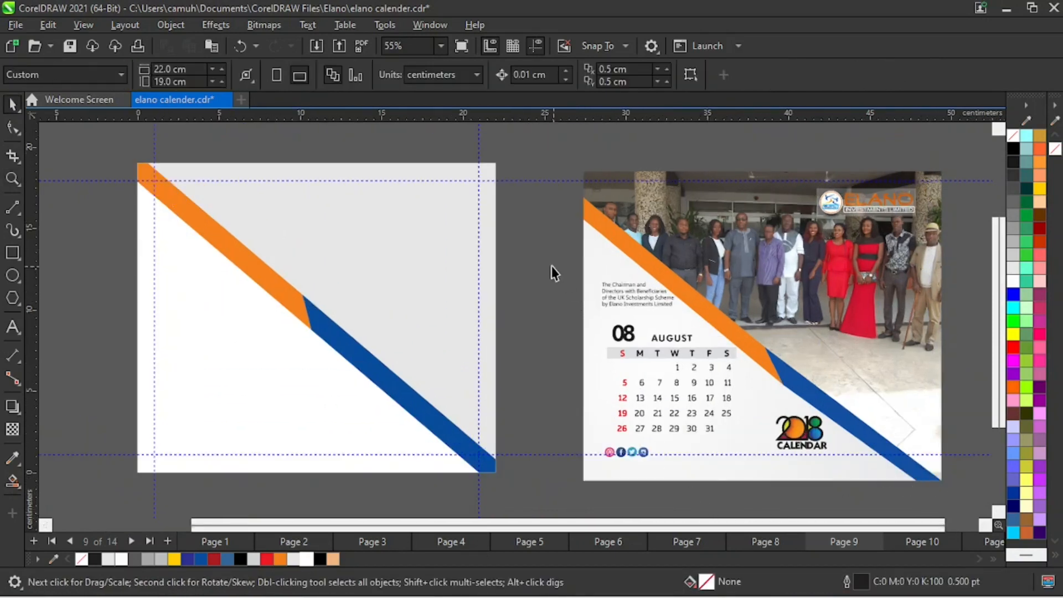
pyautogui.click(672, 319)
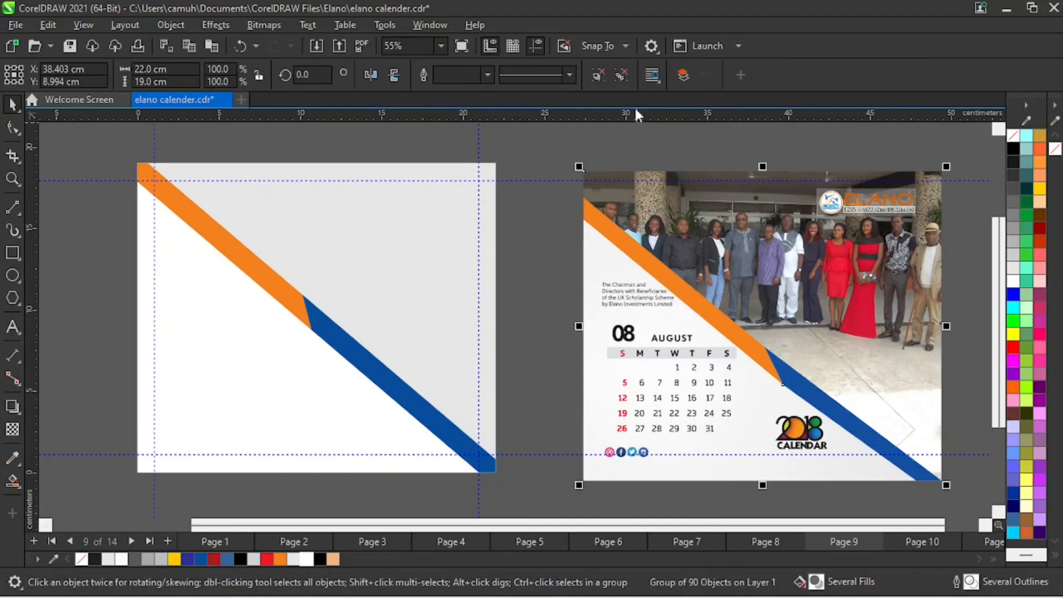
pyautogui.click(623, 75)
pyautogui.moveTo(686, 310); pyautogui.dragTo(192, 267)
# - Copy the August date table and the 2018 Calendar logo from the reference design onto the white area of the page
pyautogui.moveTo(532, 316); pyautogui.dragTo(746, 436)
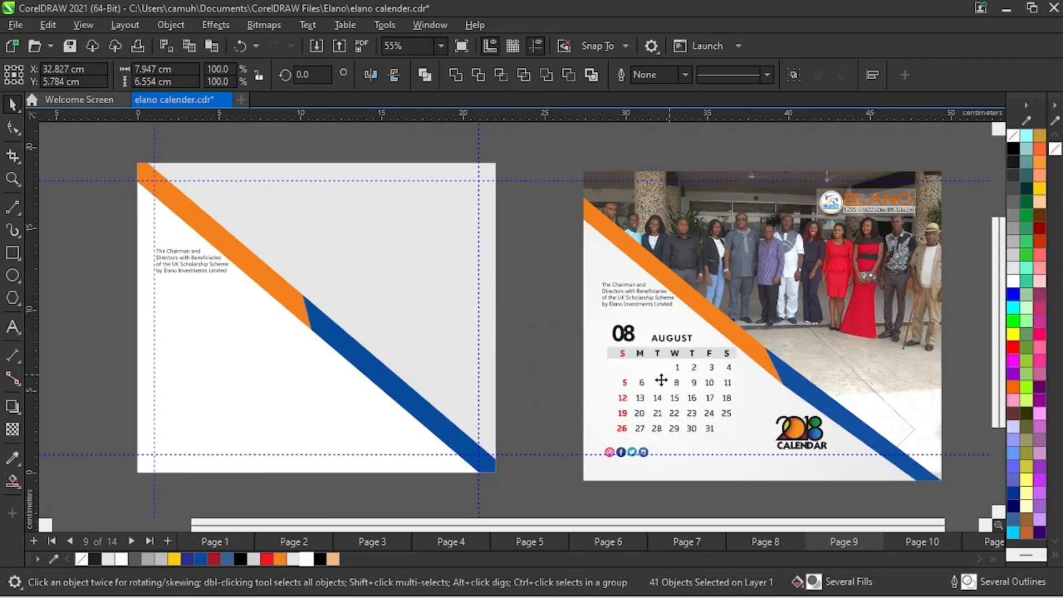
pyautogui.moveTo(661, 380); pyautogui.dragTo(235, 361)
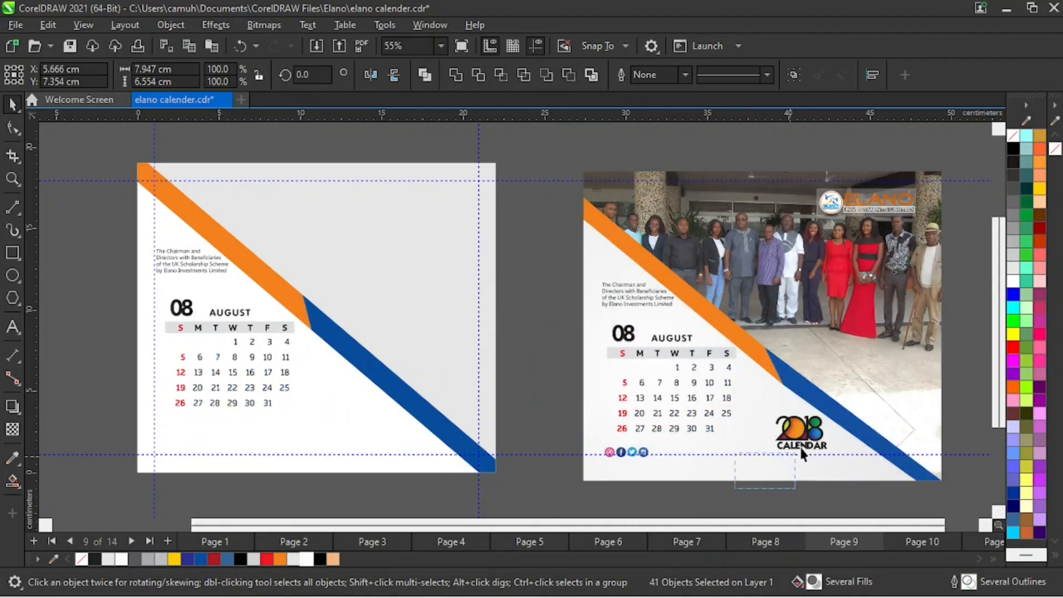
pyautogui.moveTo(811, 442); pyautogui.dragTo(385, 441)
# - Copy the four social media icons from the reference design to just below the page's date table
pyautogui.moveTo(601, 487); pyautogui.dragTo(246, 455)
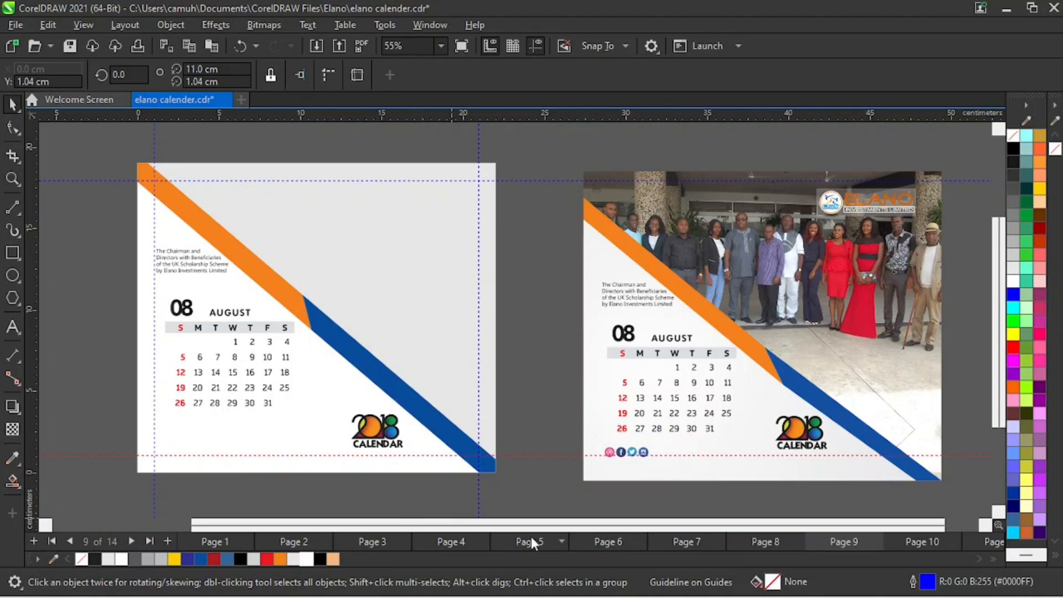
pyautogui.press('Escape')
pyautogui.moveTo(593, 499); pyautogui.dragTo(203, 450)
# - Copy the Elano logo with its backing panel from the reference design to the page's upper-right corner
pyautogui.press('z')
pyautogui.rightClick(463, 378)
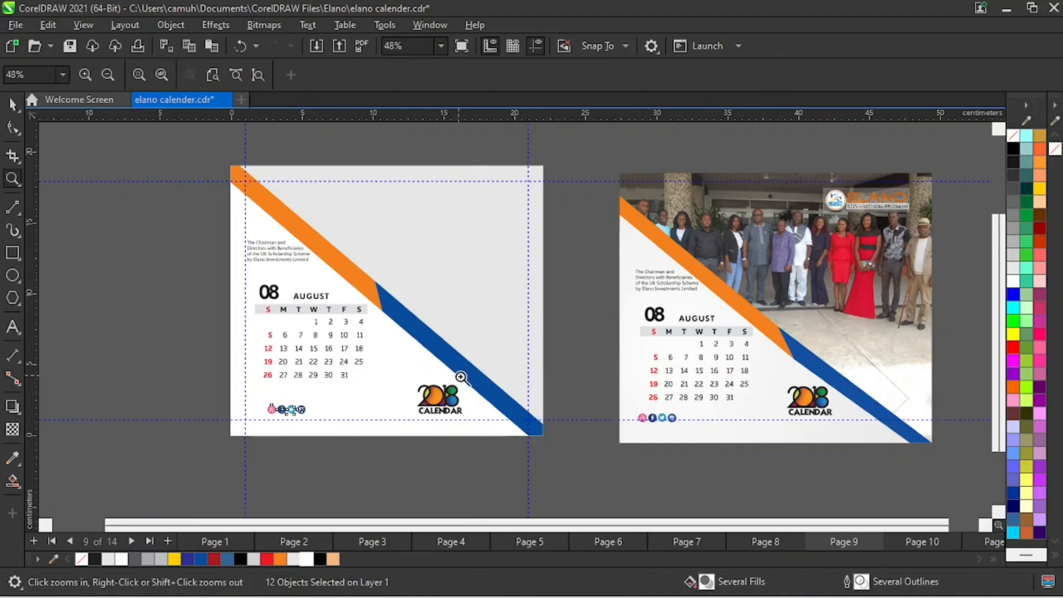
pyautogui.rightClick(576, 390)
pyautogui.moveTo(271, 172); pyautogui.dragTo(918, 458)
pyautogui.press('space')
pyautogui.click(862, 304)
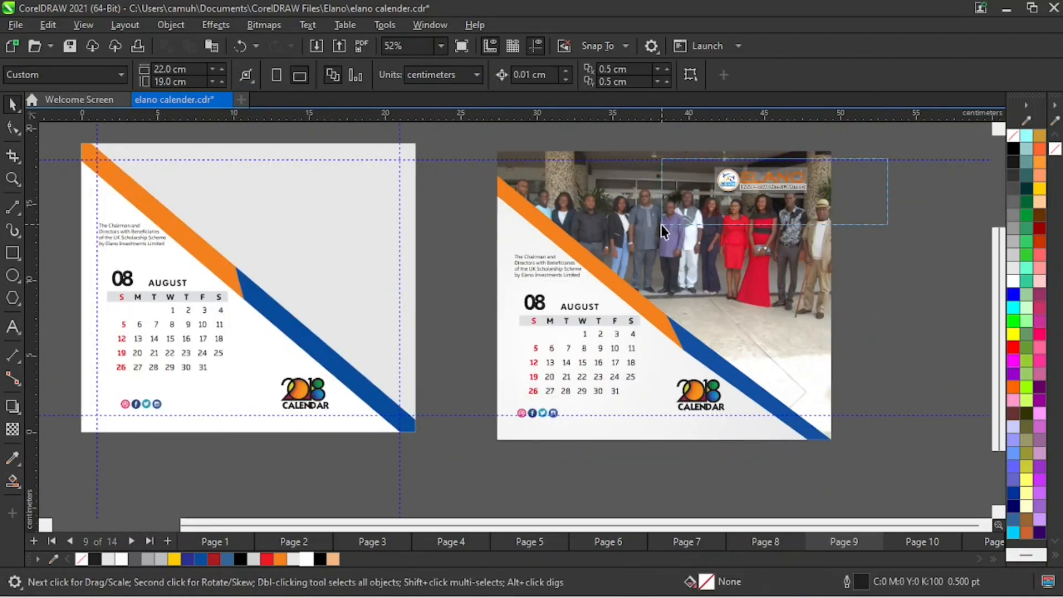
pyautogui.moveTo(760, 180); pyautogui.dragTo(350, 183)
# - Copy the reference design's PowerClipped group photo to the empty space left of the page, centred at X -23.493 cm, Y 11.503 cm
pyautogui.press('z')
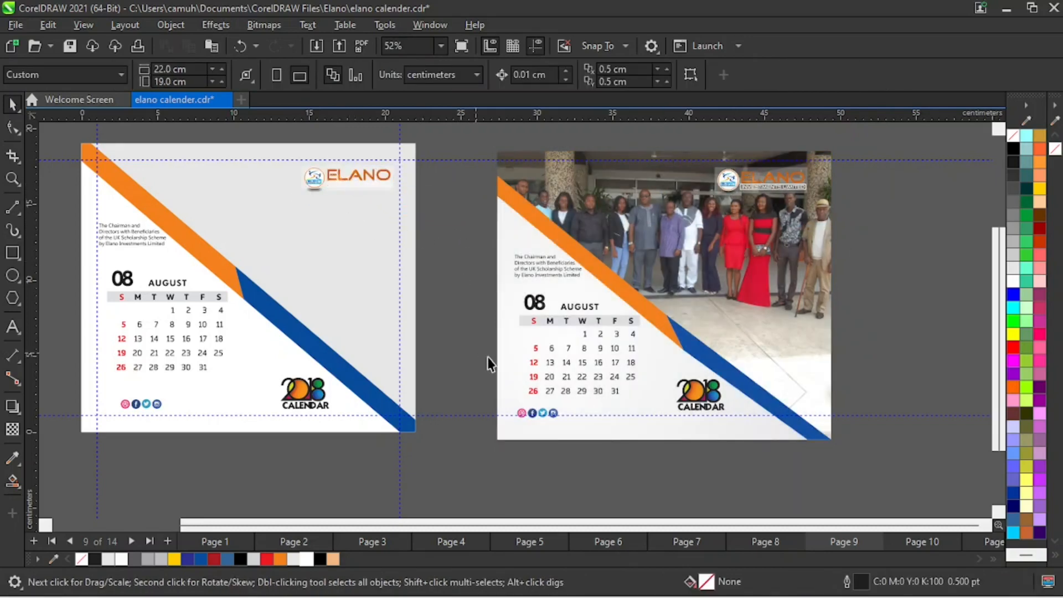
pyautogui.rightClick(549, 314)
pyautogui.press('space')
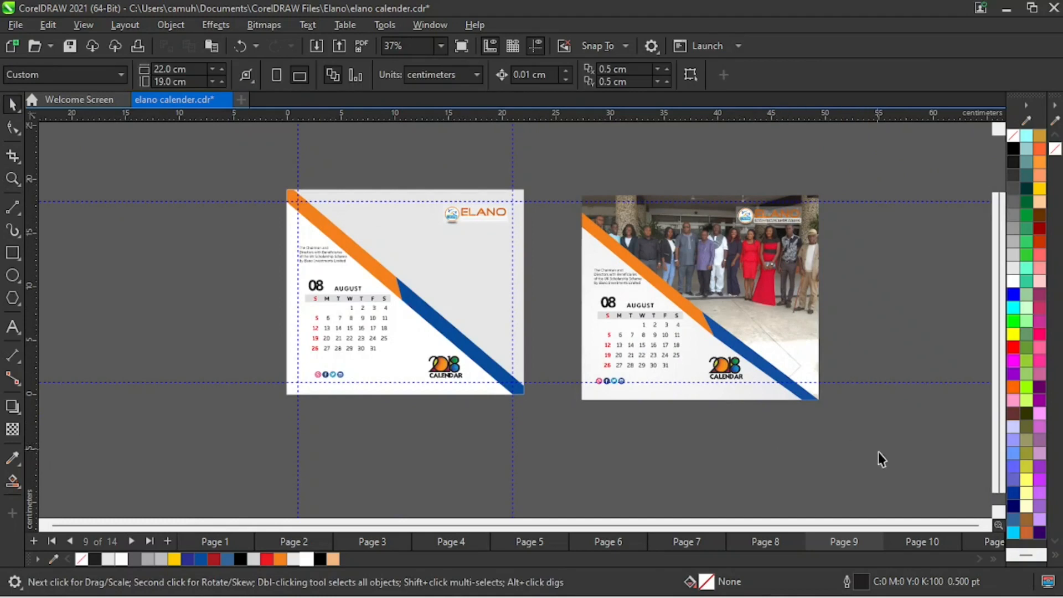
pyautogui.click(781, 234)
pyautogui.click(835, 308)
pyautogui.click(801, 307)
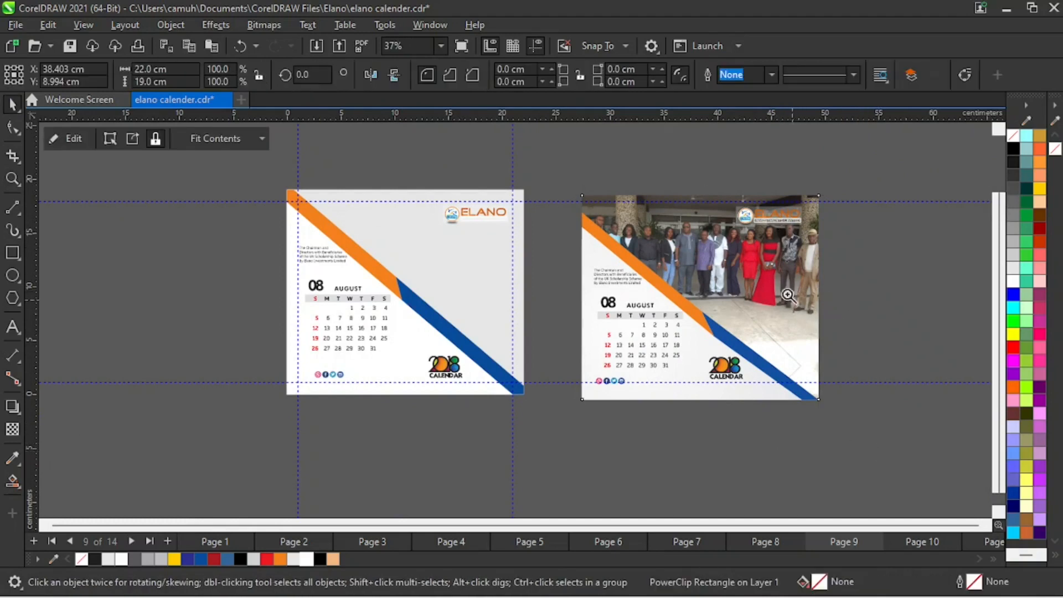
pyautogui.press('z')
pyautogui.rightClick(790, 319)
pyautogui.press('space')
pyautogui.moveTo(770, 365); pyautogui.dragTo(363, 348)
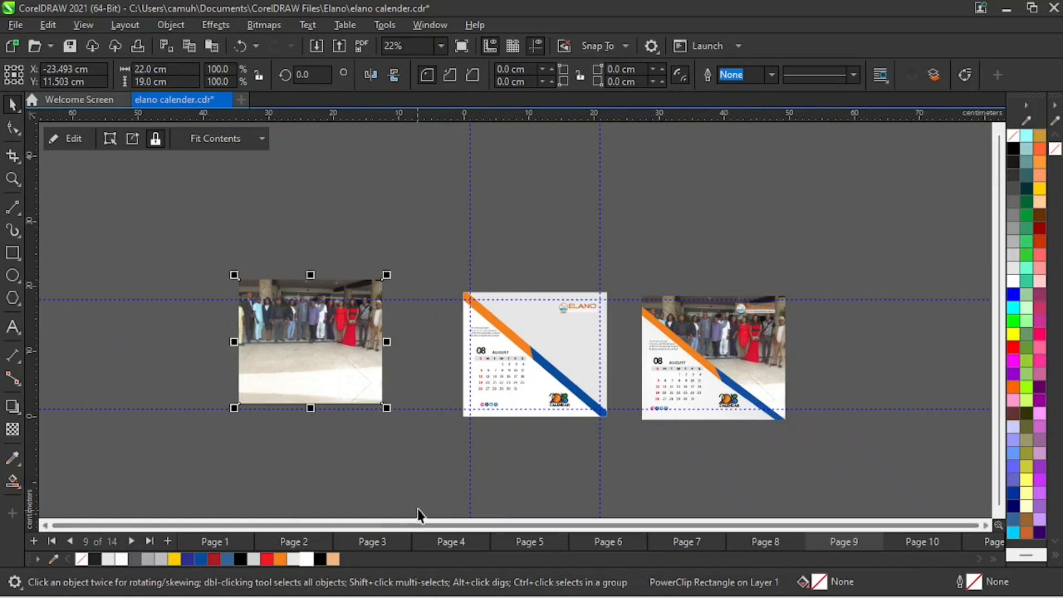
# - Extract the contents of the copied PowerClip and delete the upside-down duplicate of the group photo
pyautogui.click(133, 139)
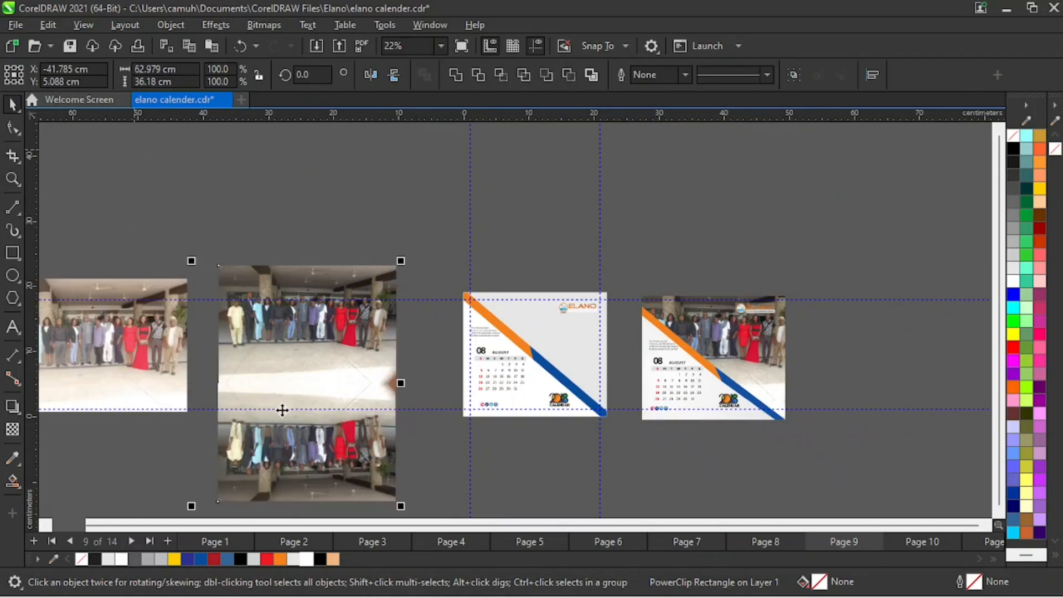
pyautogui.press('Escape')
pyautogui.click(344, 474)
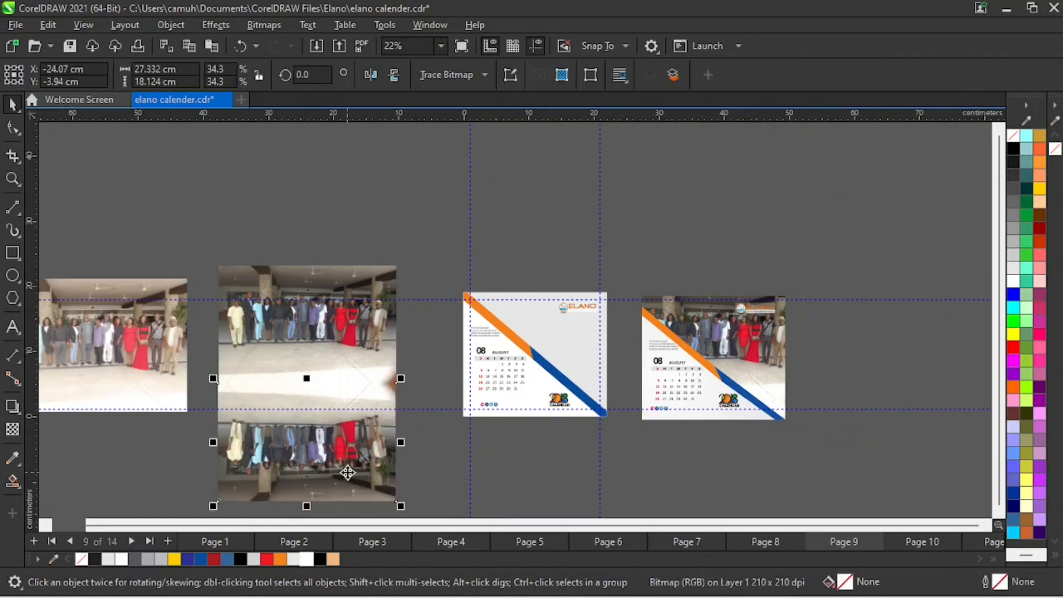
pyautogui.press('Delete')
# - Move the upright group photo clear of the extracted pieces and delete the leftover PowerClip frame and lines
pyautogui.moveTo(320, 337); pyautogui.dragTo(415, 226)
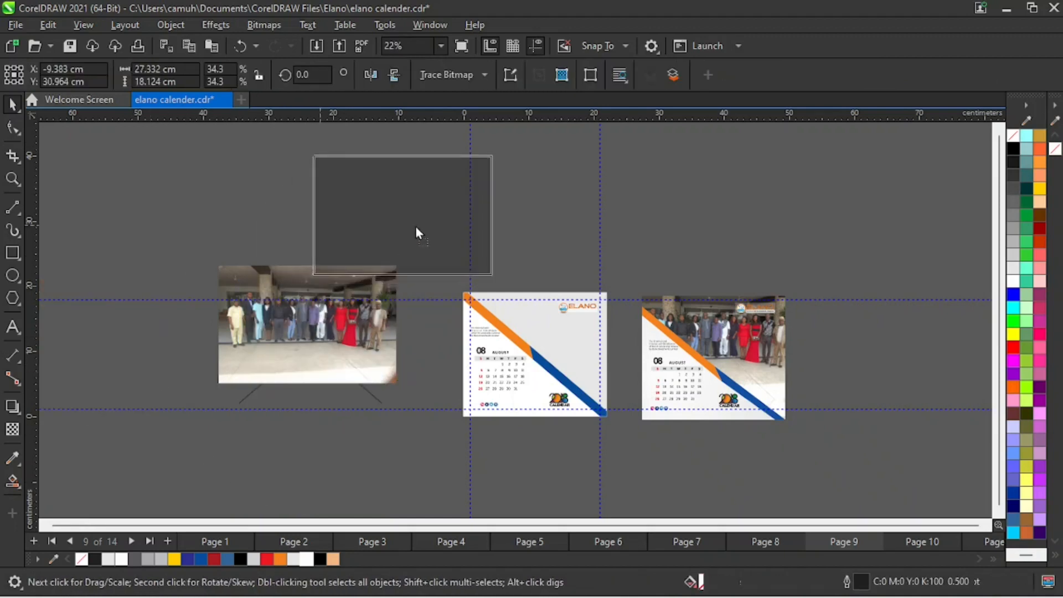
pyautogui.moveTo(189, 238); pyautogui.dragTo(443, 464)
pyautogui.press('Delete')
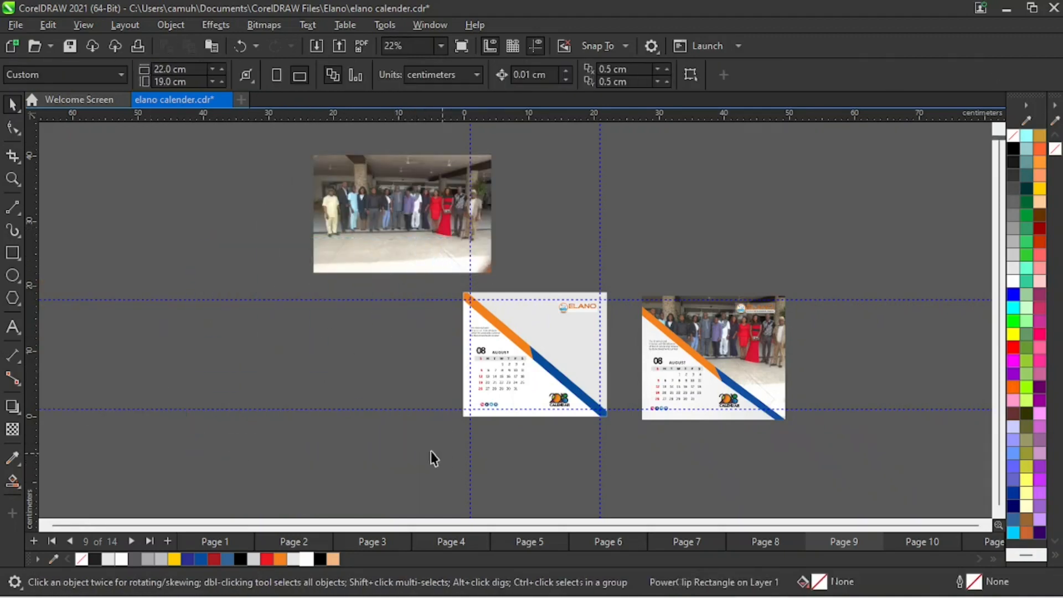
# - Move the group photo directly beside the page's left edge, centred at X -15.341 cm, Y 9.529 cm
pyautogui.moveTo(417, 225); pyautogui.dragTo(392, 351)
pyautogui.press('z')
pyautogui.moveTo(273, 213); pyautogui.dragTo(732, 463)
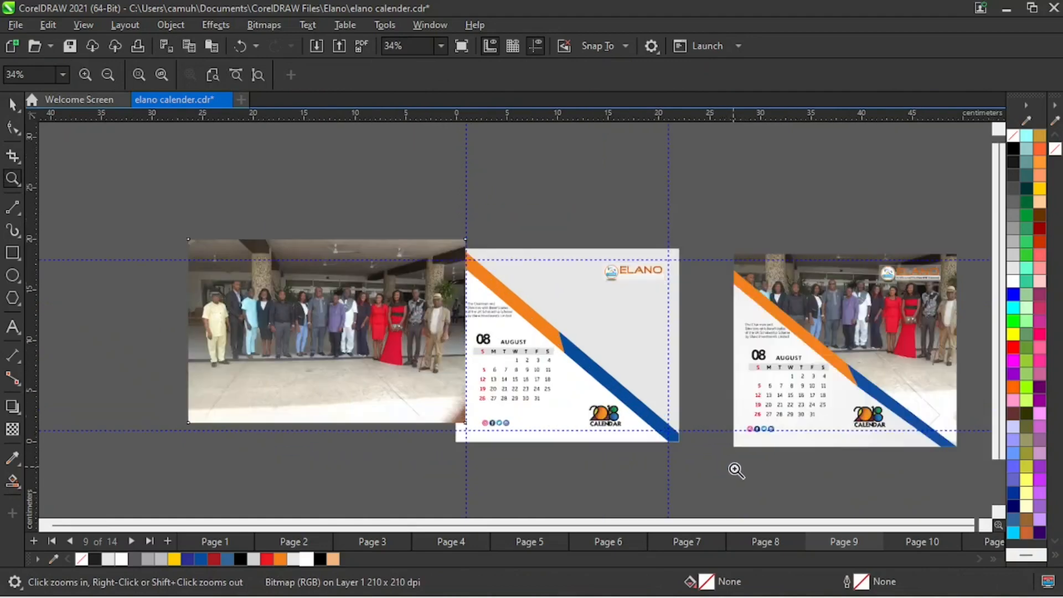
pyautogui.press('space')
pyautogui.moveTo(329, 332); pyautogui.dragTo(302, 345)
pyautogui.click(636, 370)
pyautogui.moveTo(629, 335); pyautogui.dragTo(773, 288)
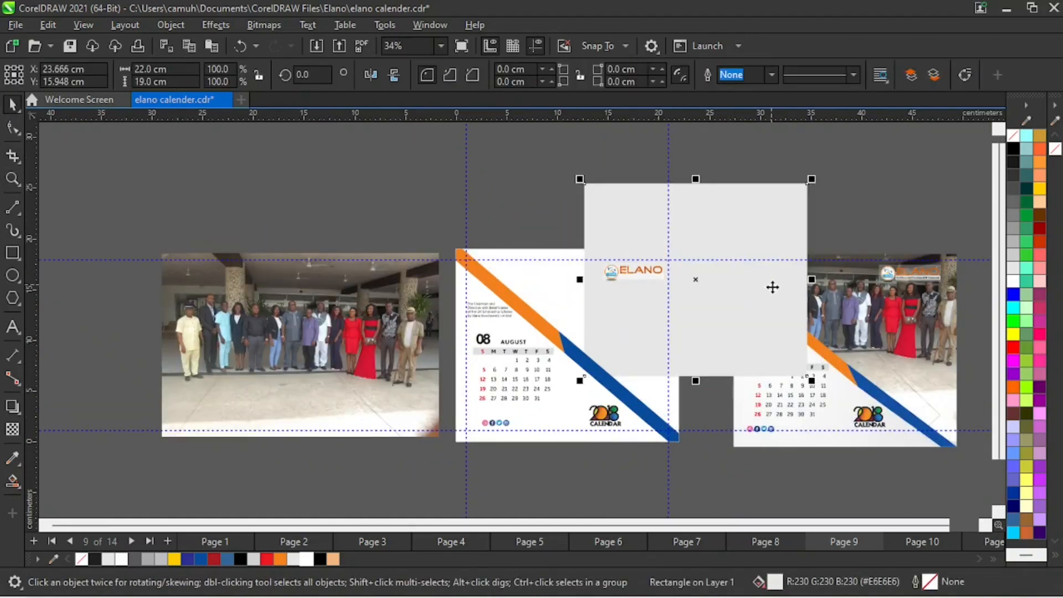
pyautogui.hotkey('ctrl', 'z')
# - PowerClip the group photo inside the page's light grey background rectangle, behind the stripe and the logo
pyautogui.click(399, 378)
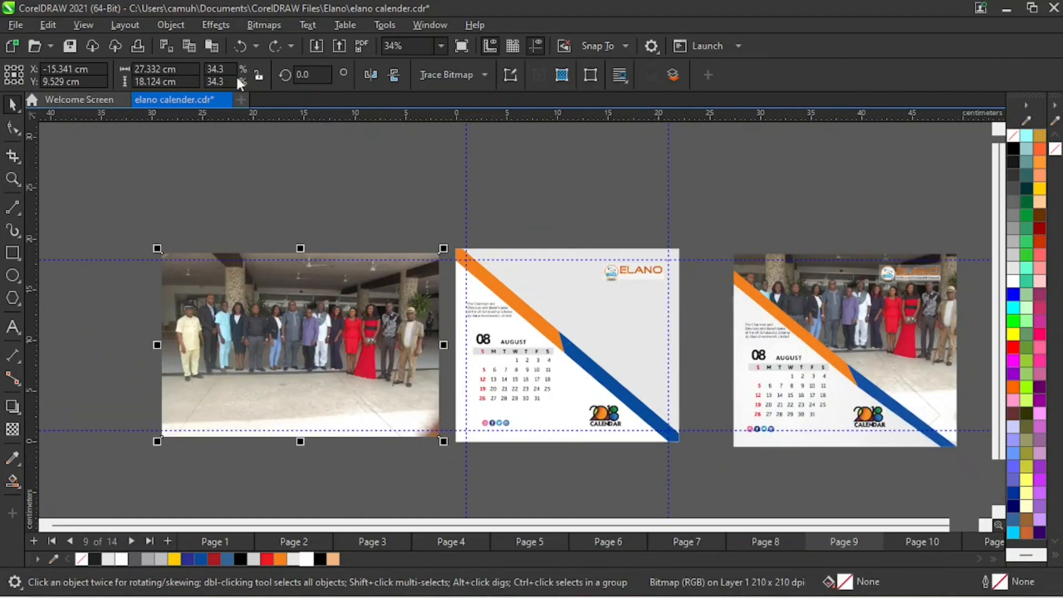
pyautogui.click(350, 205)
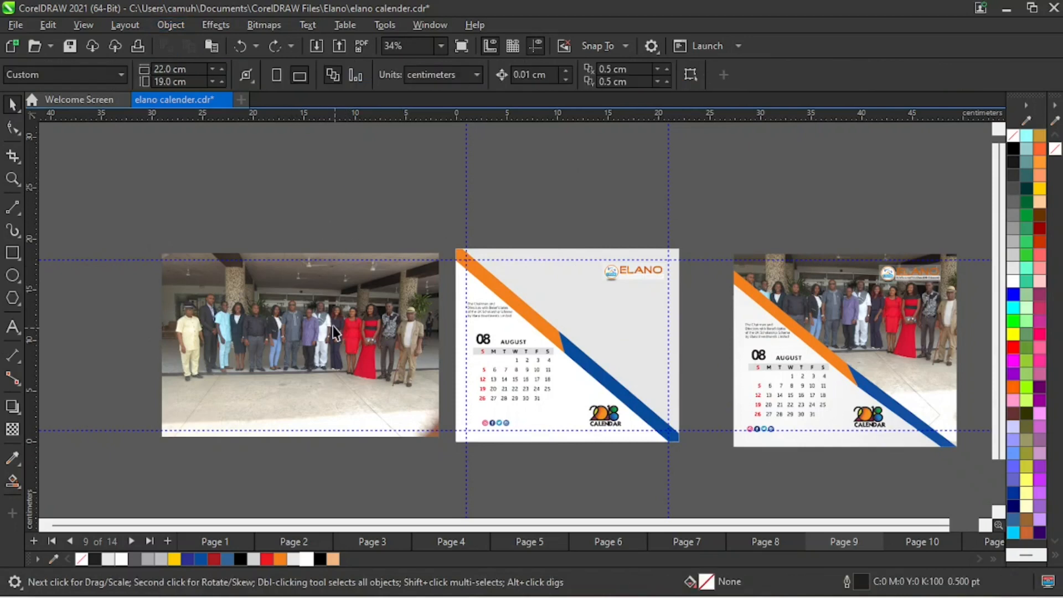
pyautogui.moveTo(326, 311)
pyautogui.mouseDown()
pyautogui.moveTo(601, 339)
pyautogui.moveTo(621, 300)
pyautogui.mouseUp()
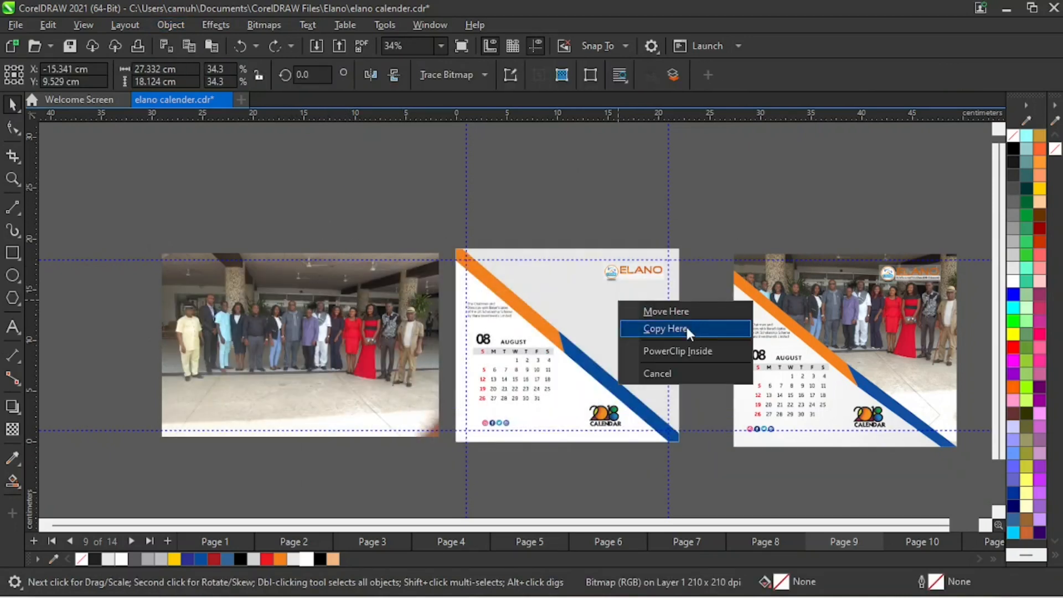
pyautogui.click(689, 350)
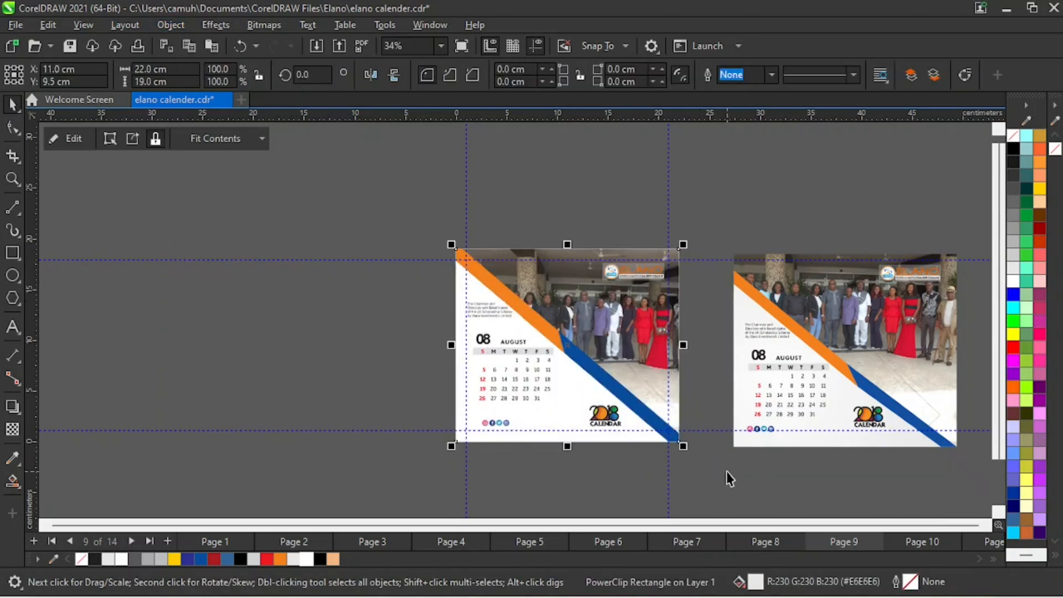
pyautogui.click(731, 495)
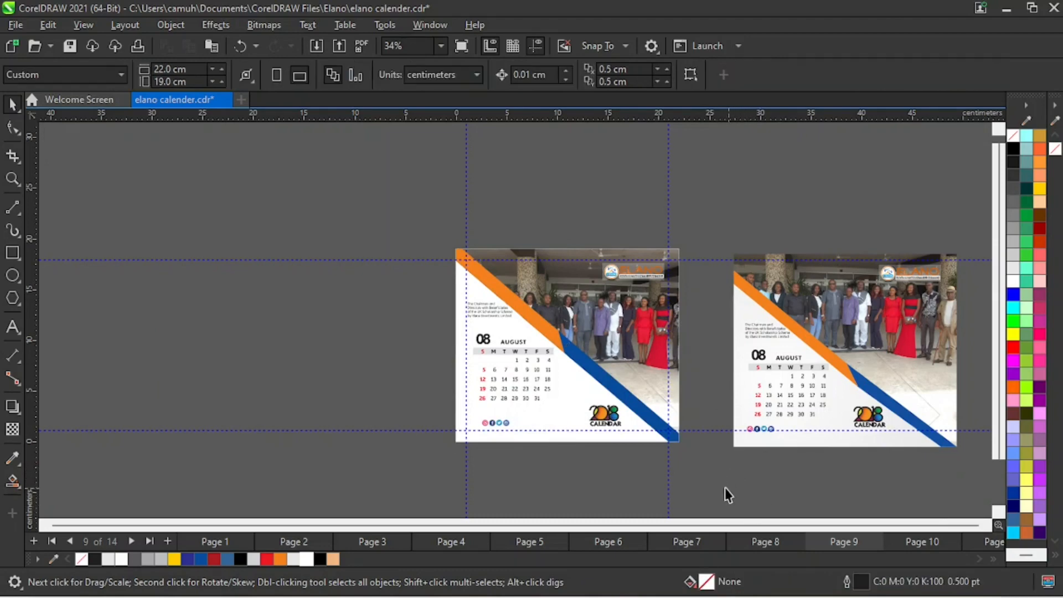
# - Examine the Elano logo over the photo up close, and the whole August page
pyautogui.press('z')
pyautogui.moveTo(404, 209); pyautogui.dragTo(780, 489)
pyautogui.press('space')
pyautogui.press('space')
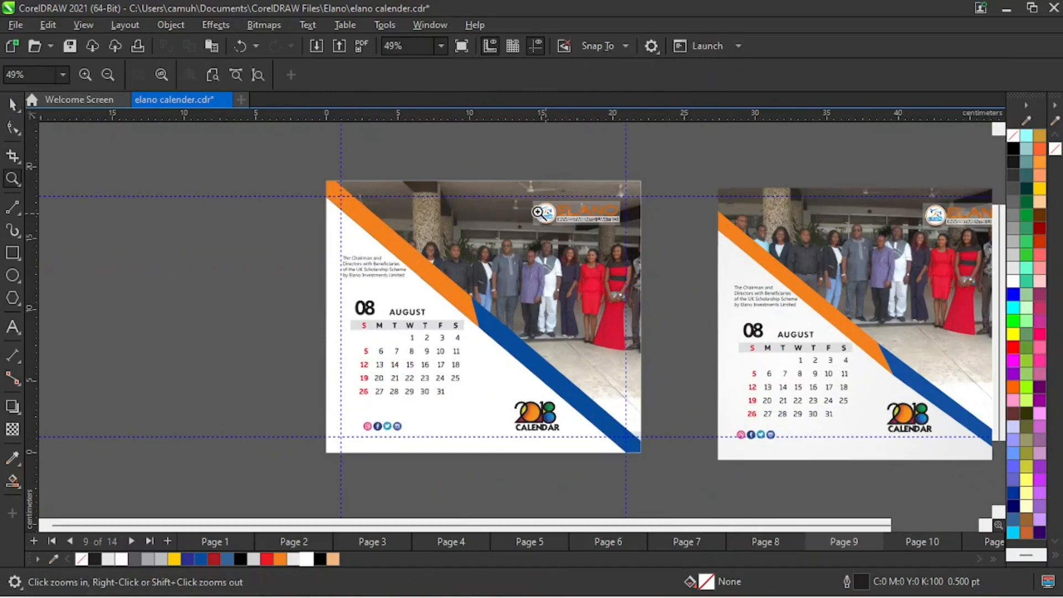
pyautogui.moveTo(491, 178); pyautogui.dragTo(717, 277)
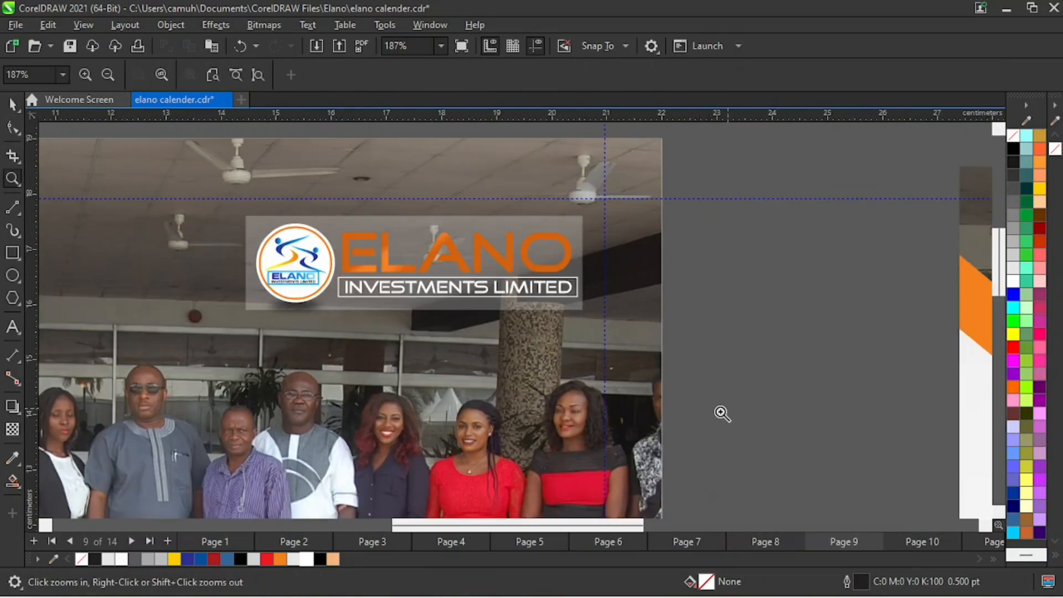
pyautogui.rightClick(535, 437)
pyautogui.moveTo(284, 156); pyautogui.dragTo(676, 500)
pyautogui.press('space')
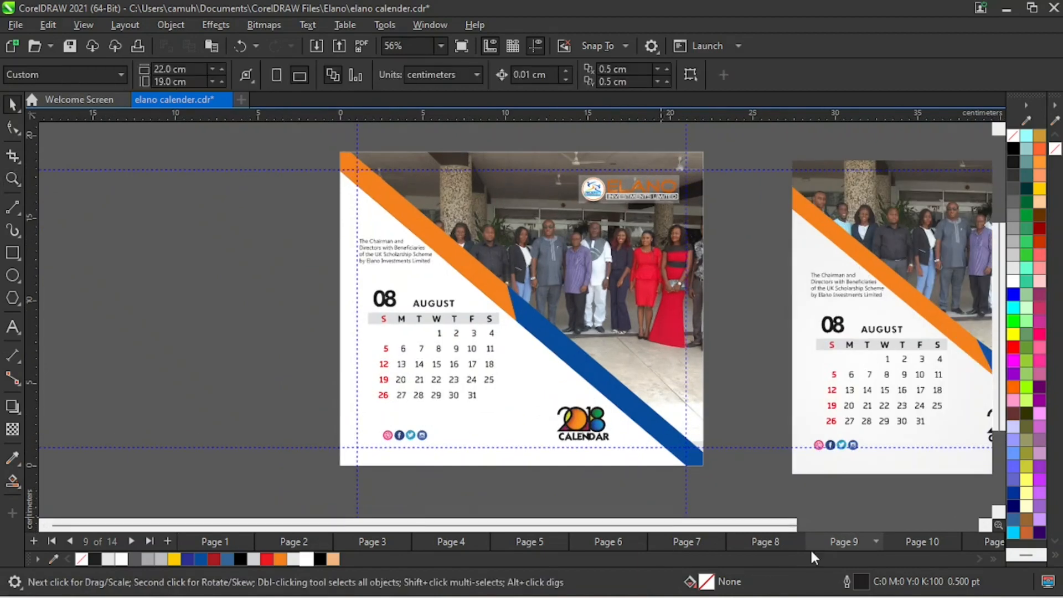
# - Review the June, July, August and September calendar layouts on pages 7 to 10, ending with the August page
pyautogui.click(781, 543)
pyautogui.click(695, 542)
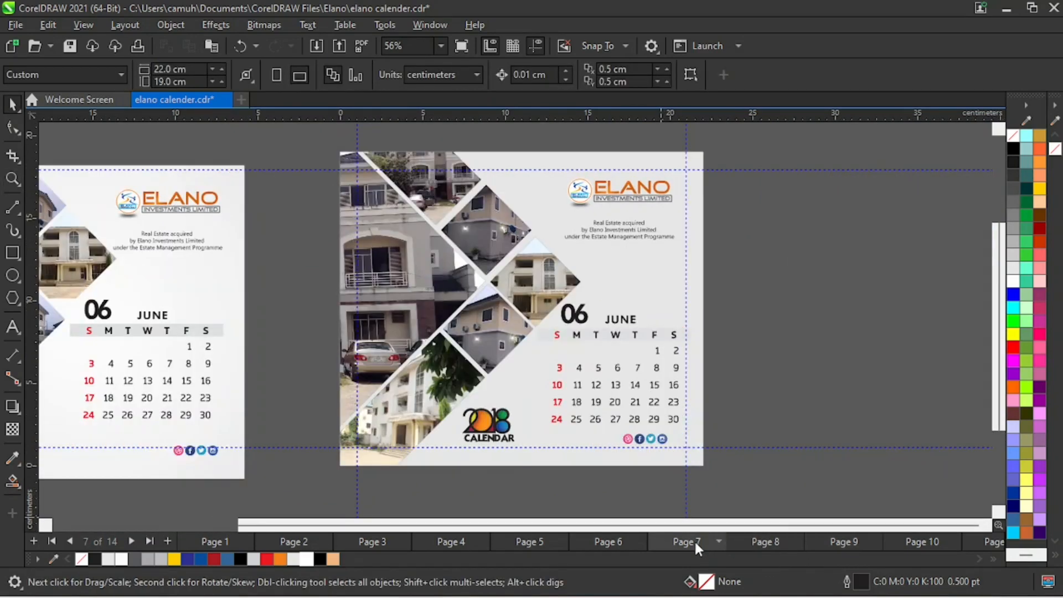
pyautogui.click(764, 544)
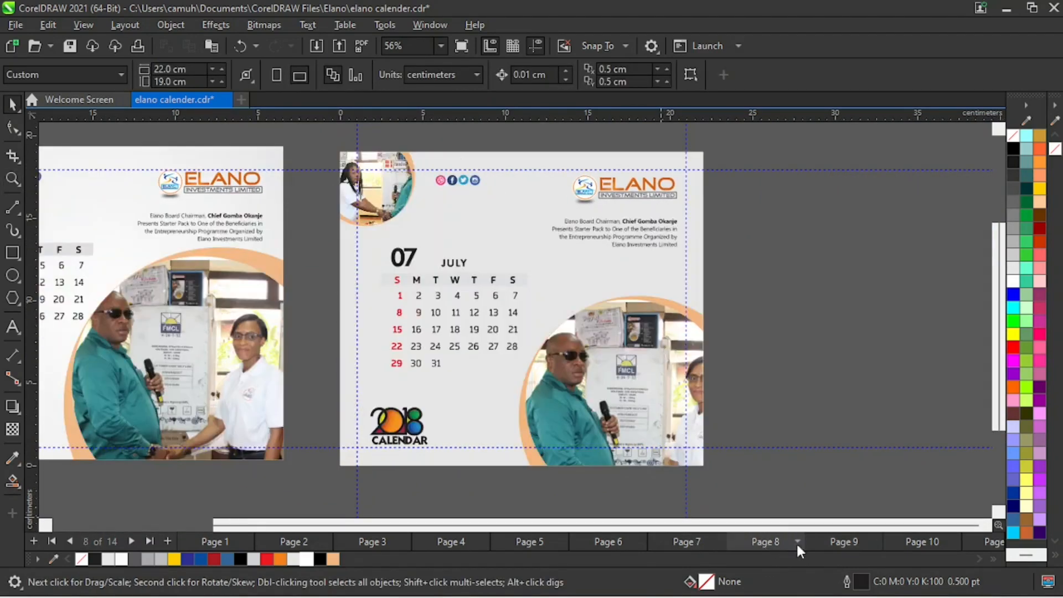
pyautogui.click(843, 543)
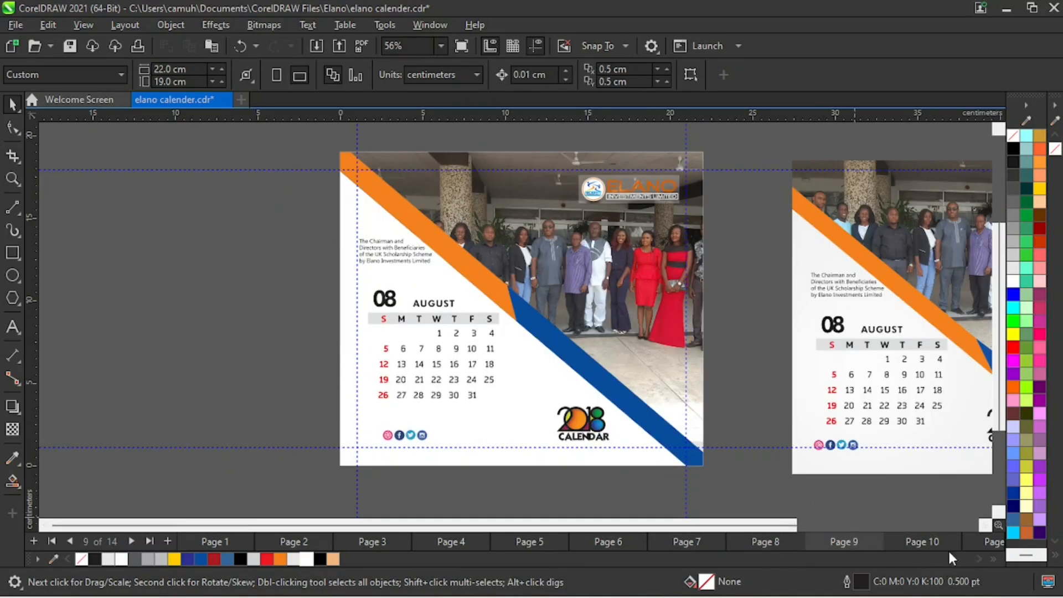
pyautogui.click(922, 543)
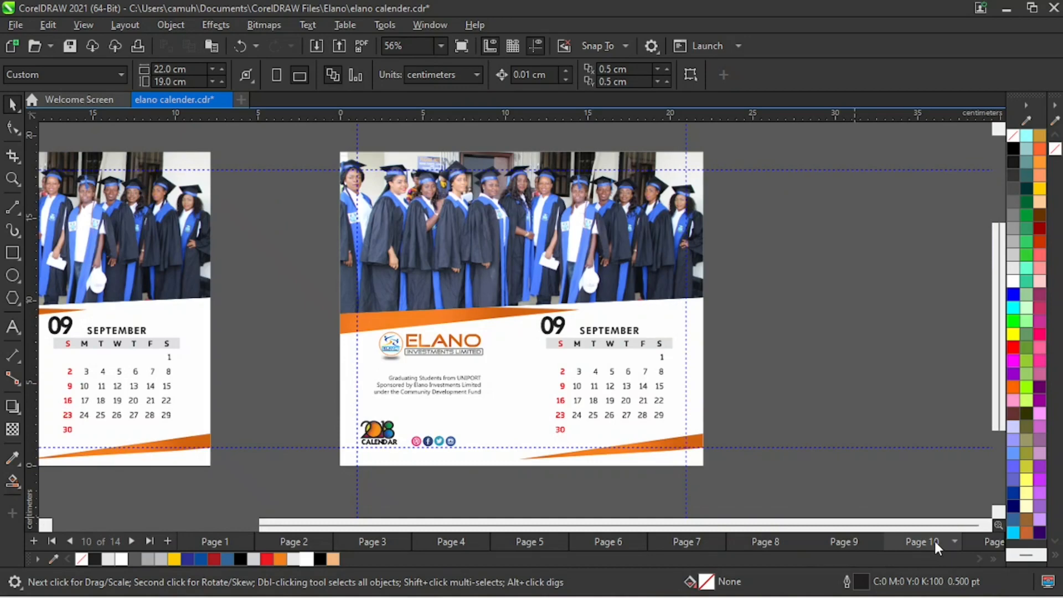
pyautogui.click(849, 543)
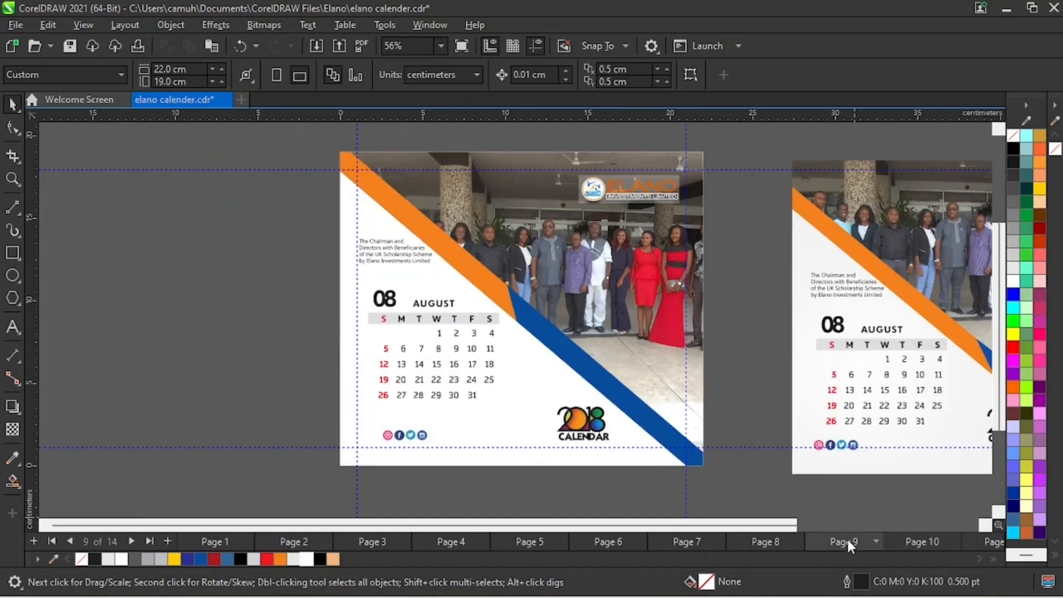
pyautogui.press('z')
pyautogui.rightClick(559, 327)
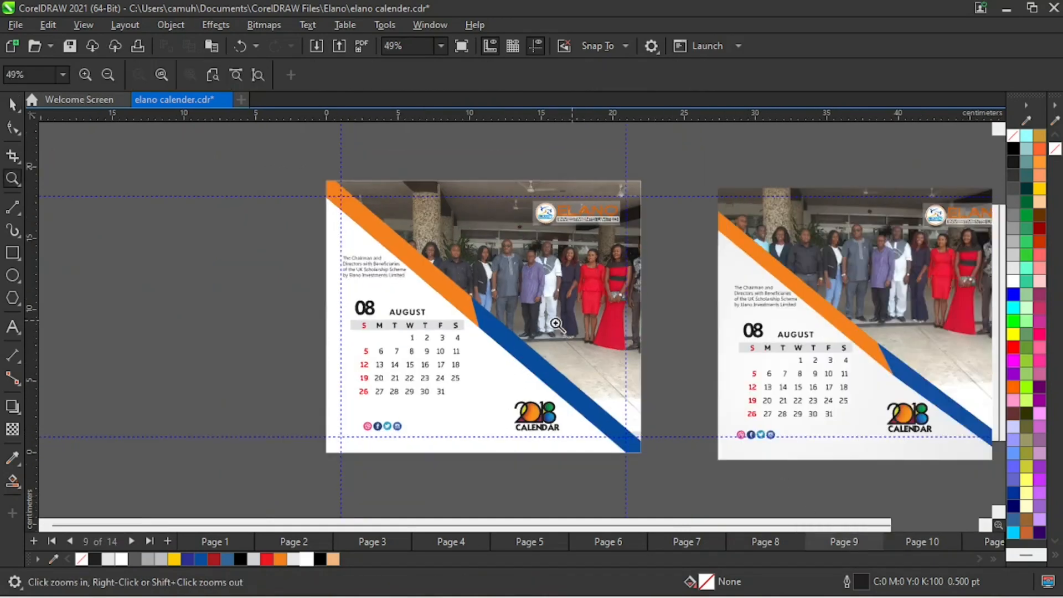
pyautogui.moveTo(308, 164); pyautogui.dragTo(668, 476)
pyautogui.press('space')
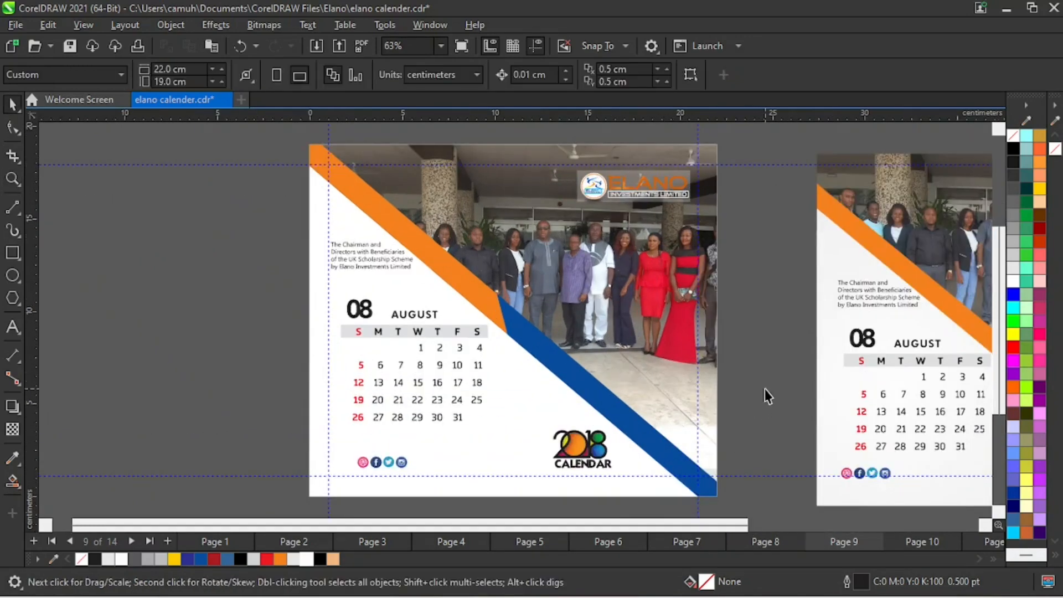